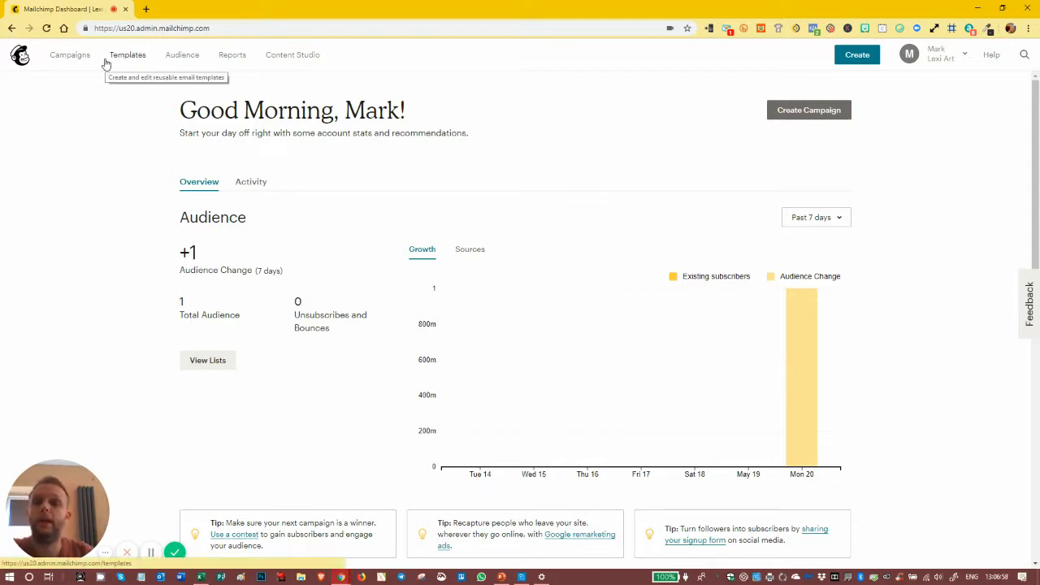
- Start a new landing page campaign and name it "First Landing Page"
left_click(854, 59)
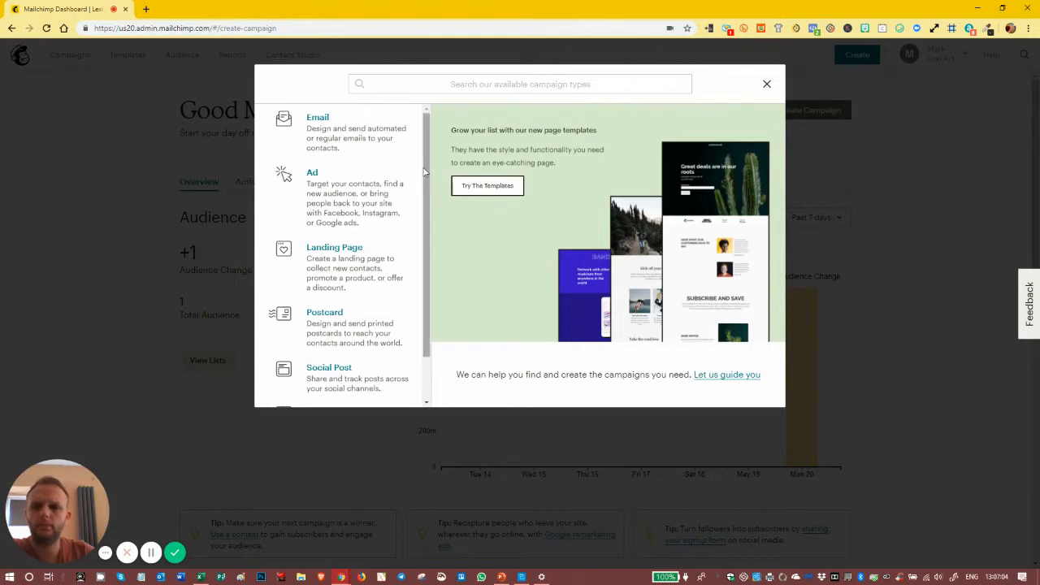
left_click(321, 254)
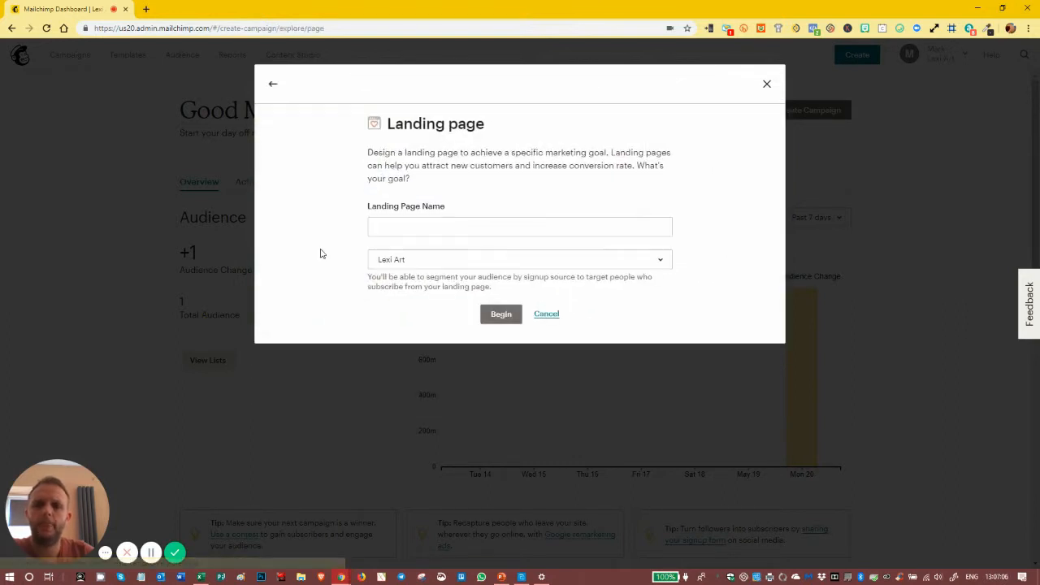
left_click(388, 225)
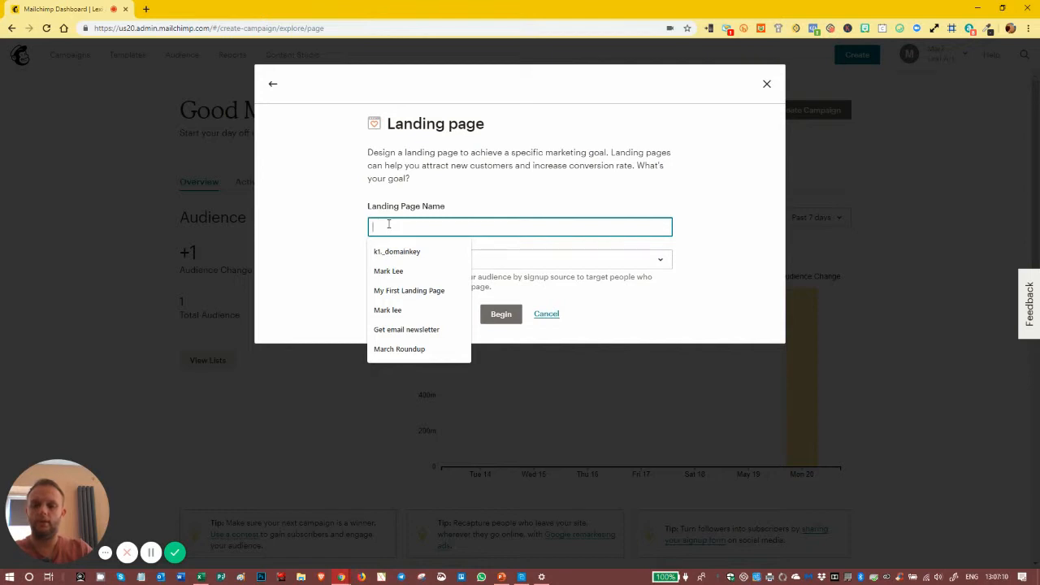
type("First")
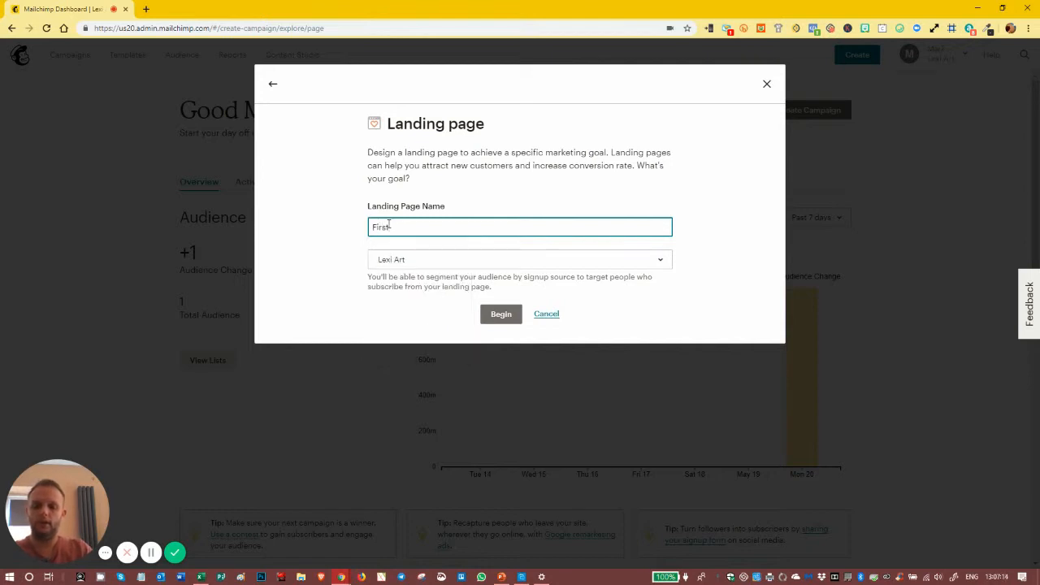
type(" Landing Page")
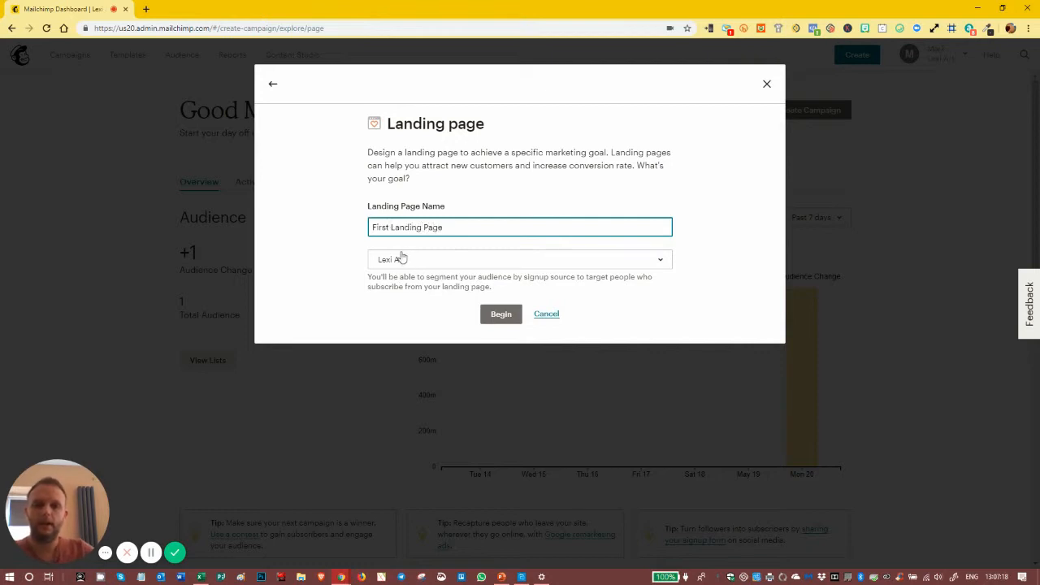
- Assign the Lexi Art audience to the landing page and choose the Grow Your List template
left_click(402, 262)
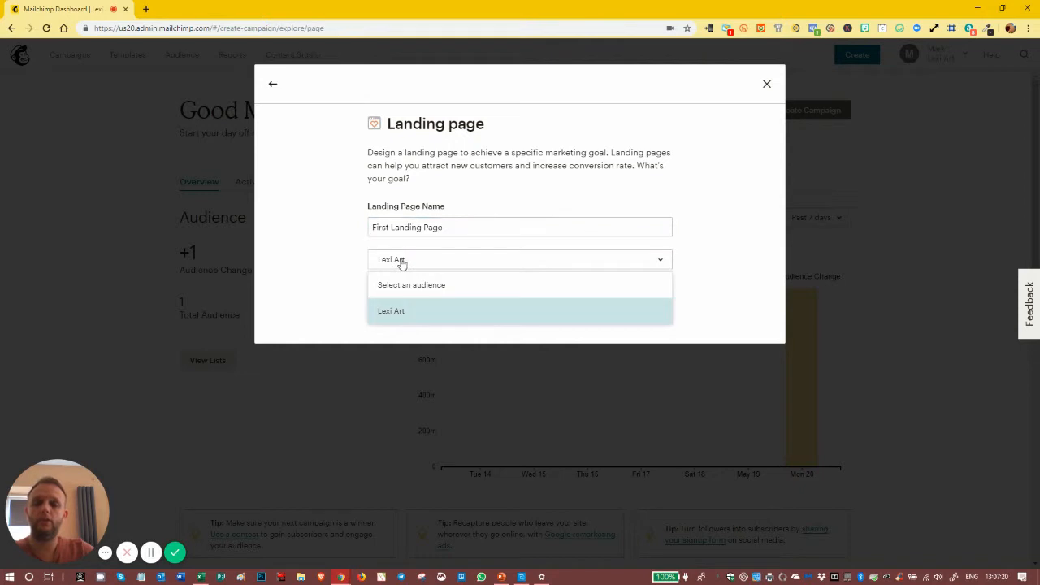
left_click(396, 313)
left_click(512, 317)
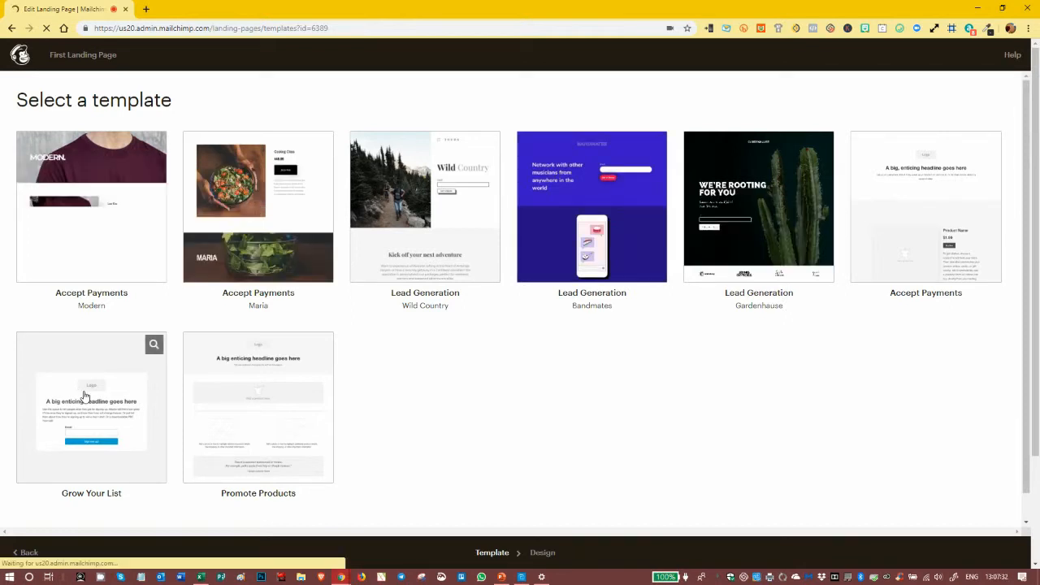
left_click(85, 396)
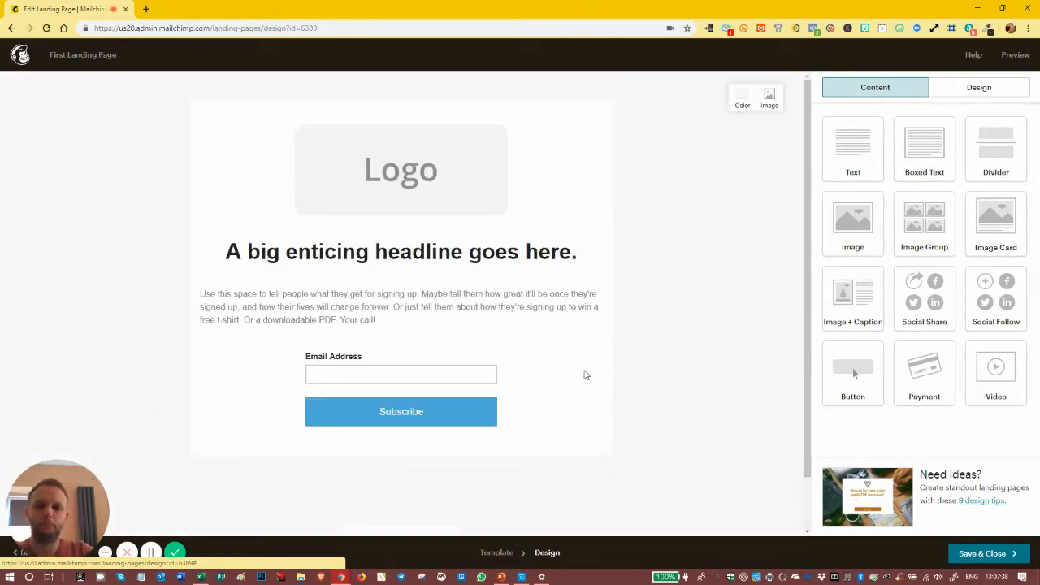
- Delete all of the template's content blocks: the signup form, body text, headline and logo
left_click(594, 356)
left_click(395, 349)
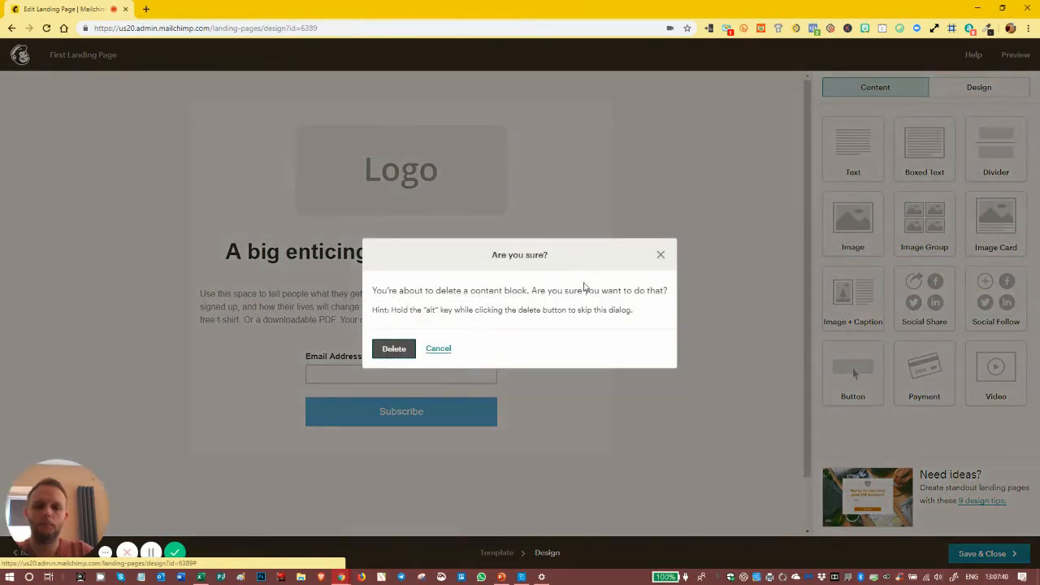
left_click(599, 291)
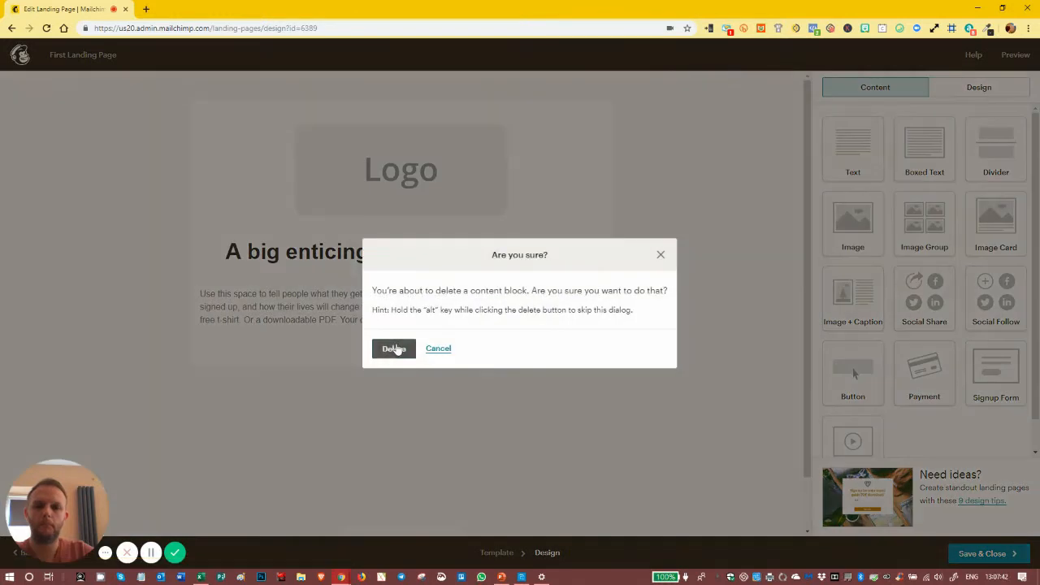
left_click(394, 349)
left_click(597, 242)
left_click(394, 349)
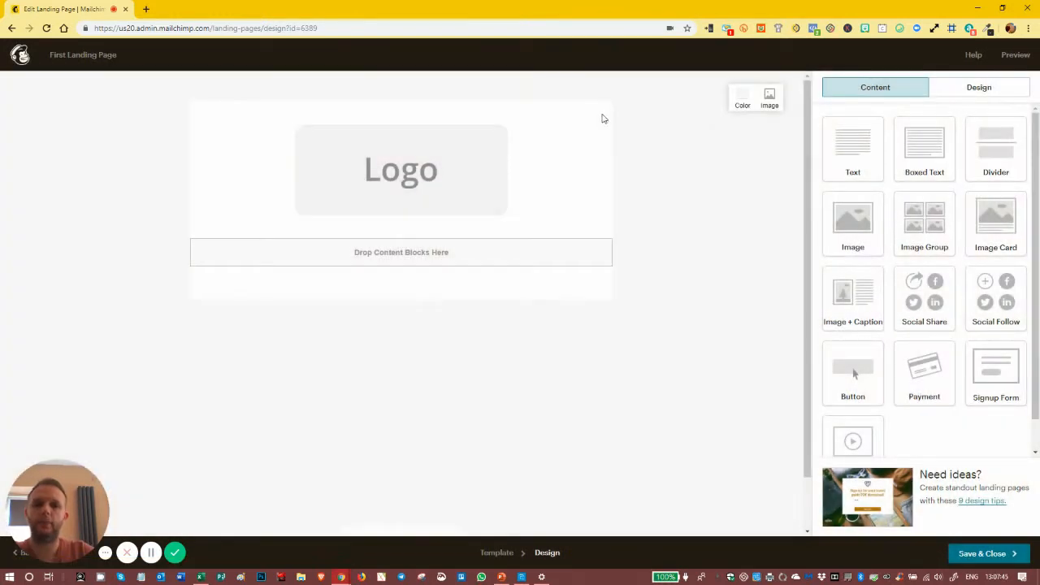
left_click(599, 132)
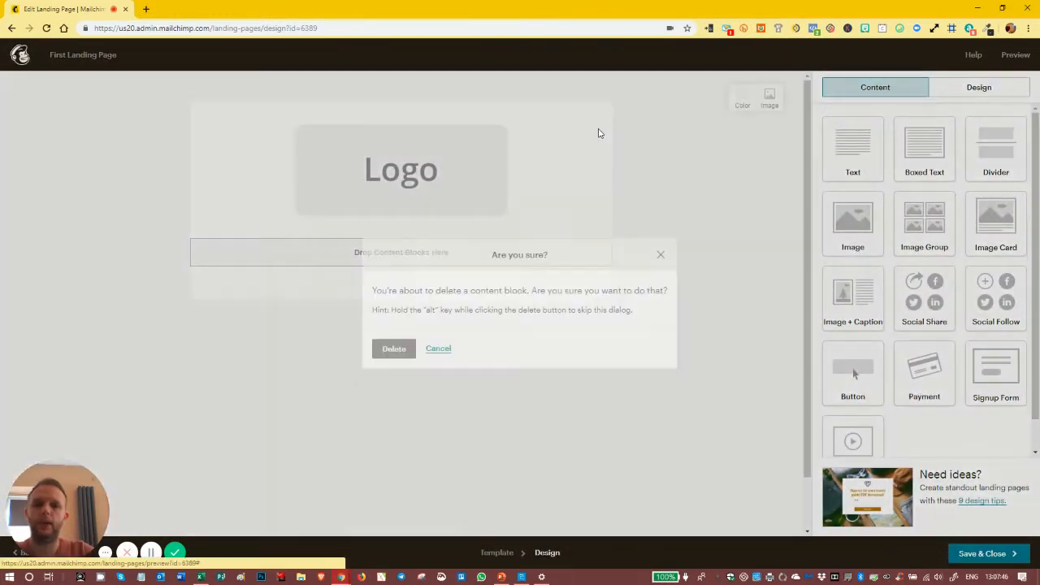
left_click(394, 350)
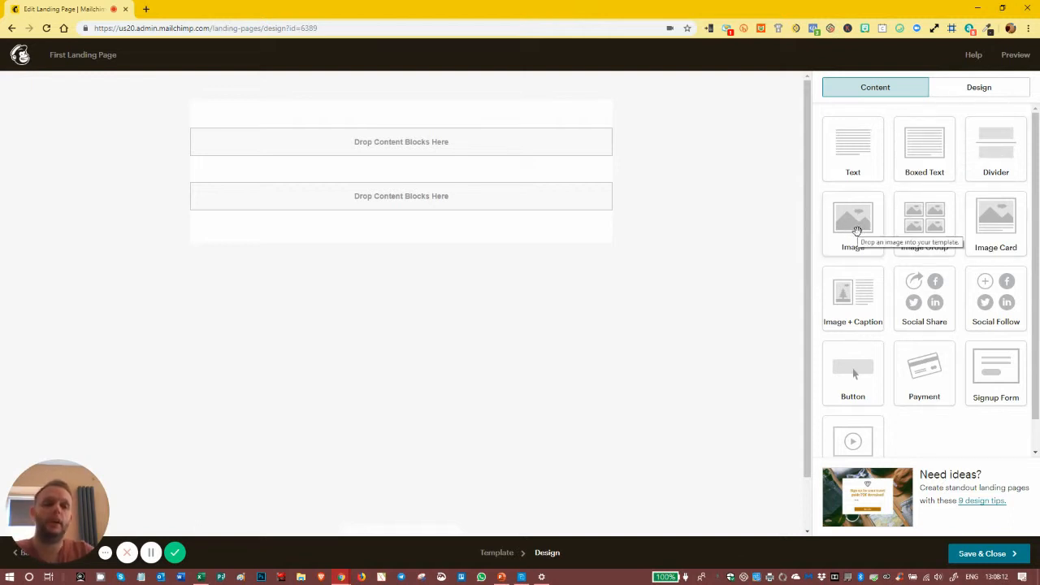
- Add a text block to the lower content area and an image block directly below it, keeping their default content
scroll(871, 377, "down", 1)
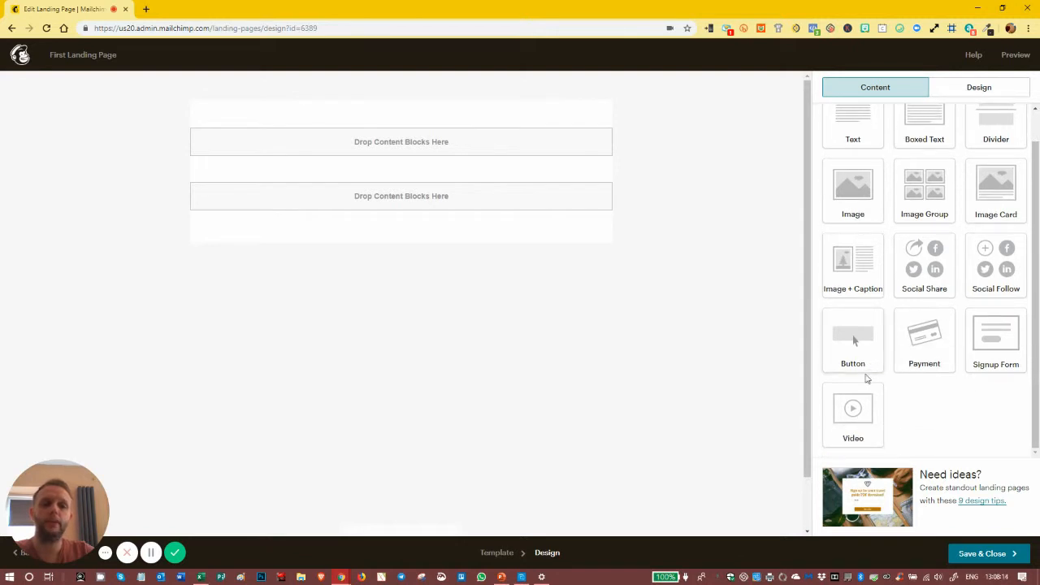
scroll(866, 379, "up", 1)
left_click_drag(851, 140, 373, 206)
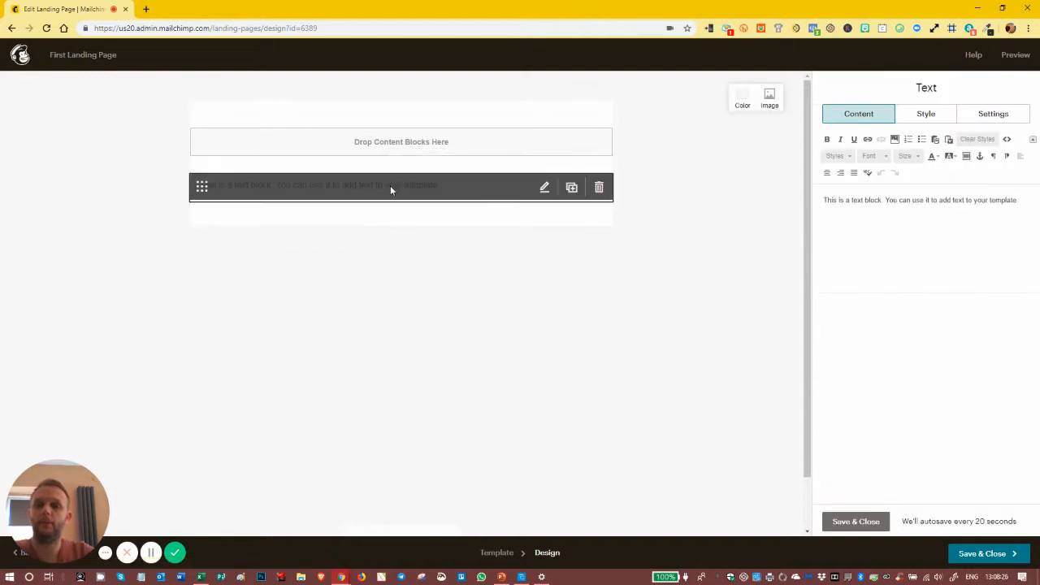
left_click(855, 526)
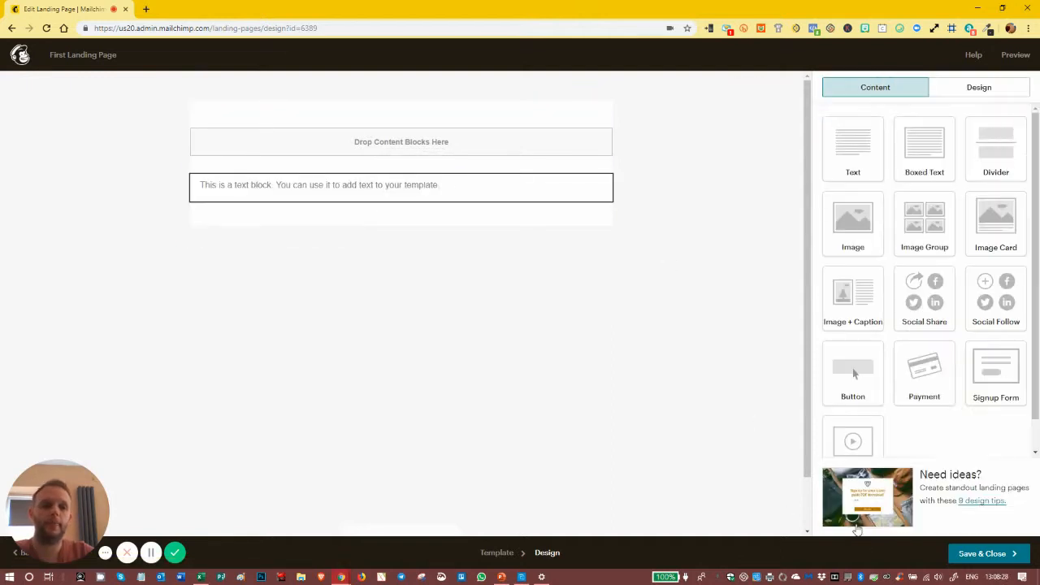
left_click_drag(852, 218, 391, 201)
left_click(857, 524)
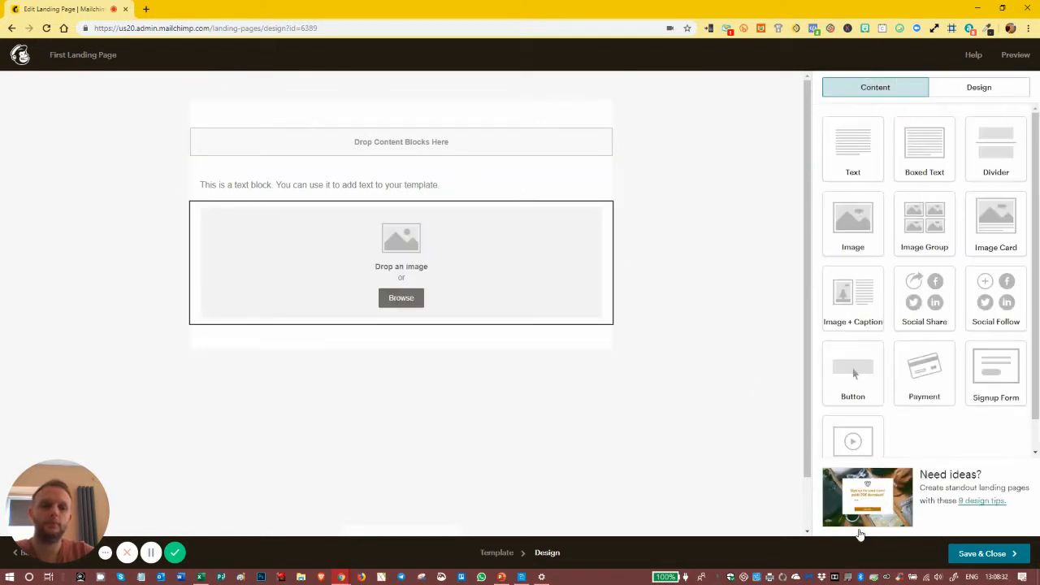
- Add a button block below the image and a Social Follow block beneath the button, both with default settings
left_click_drag(855, 368, 400, 335)
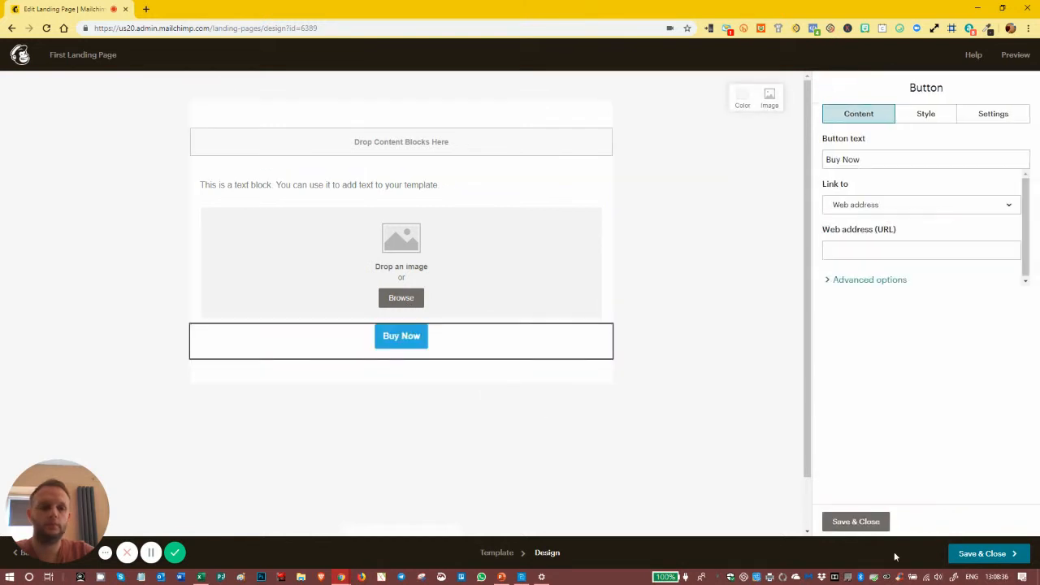
left_click(846, 524)
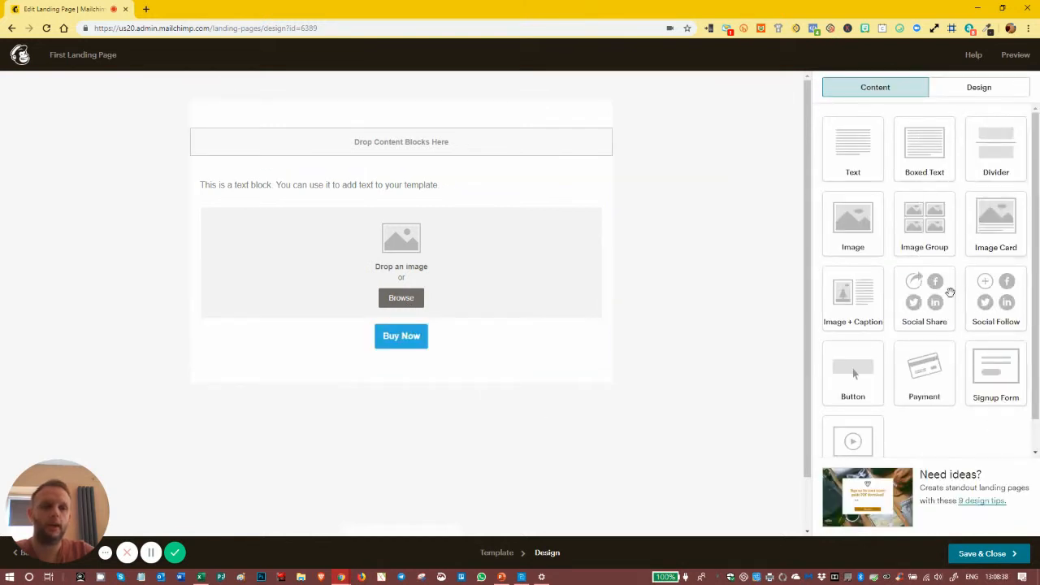
left_click_drag(986, 299, 472, 379)
left_click(860, 524)
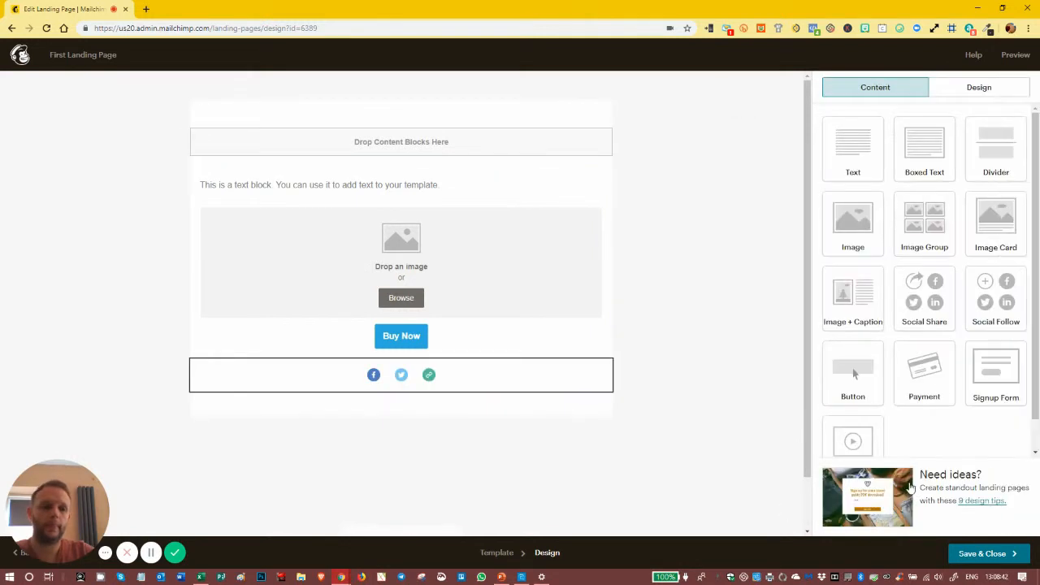
- Add a video block below the social icons without setting a video URL
scroll(891, 399, "down", 2)
left_click_drag(840, 407, 434, 401)
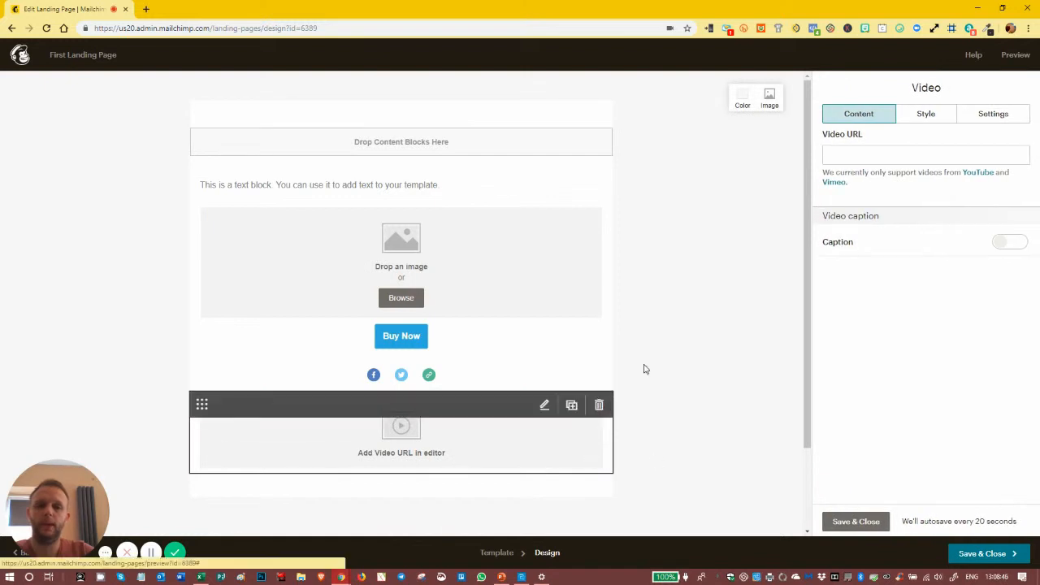
left_click(866, 521)
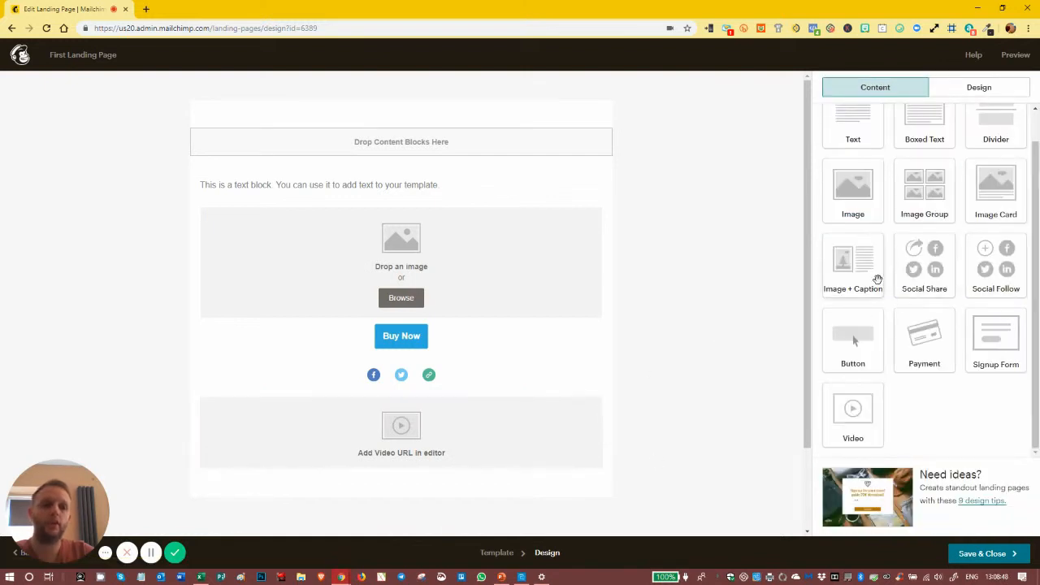
- Insert a divider with default styling between the image block and the Buy Now button
scroll(886, 293, "up", 1)
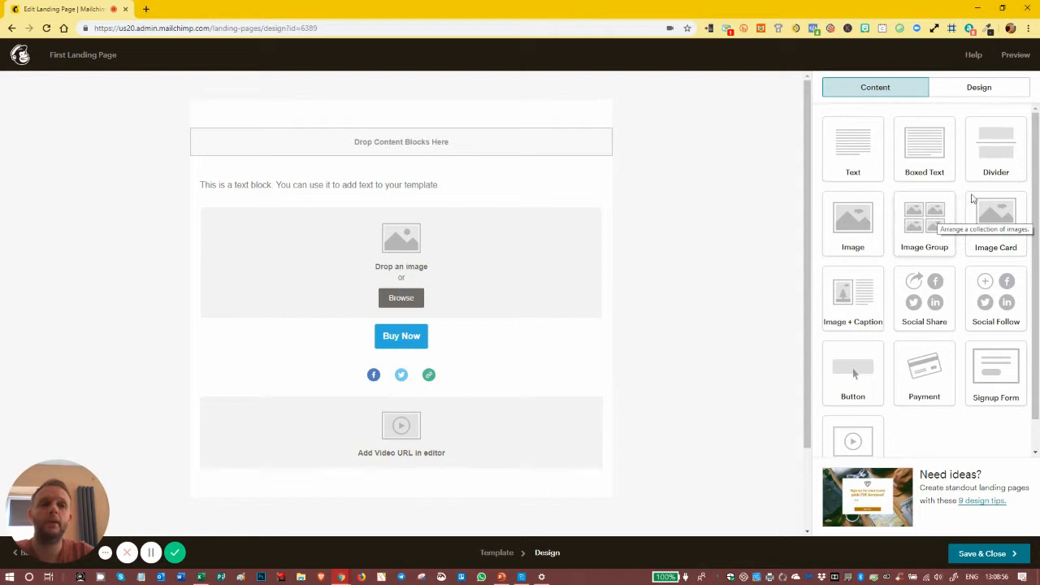
left_click_drag(1008, 146, 433, 315)
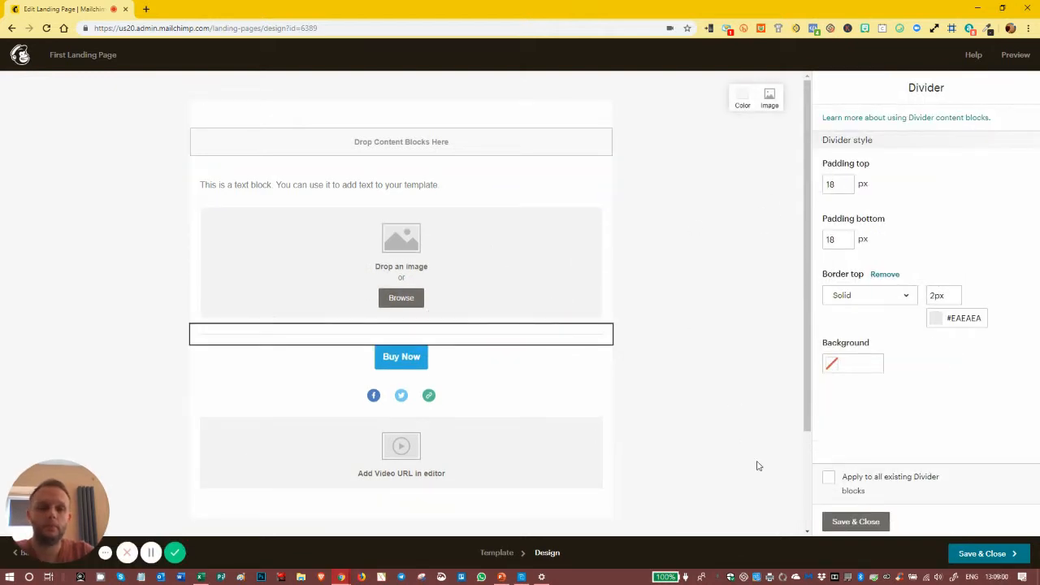
left_click(853, 520)
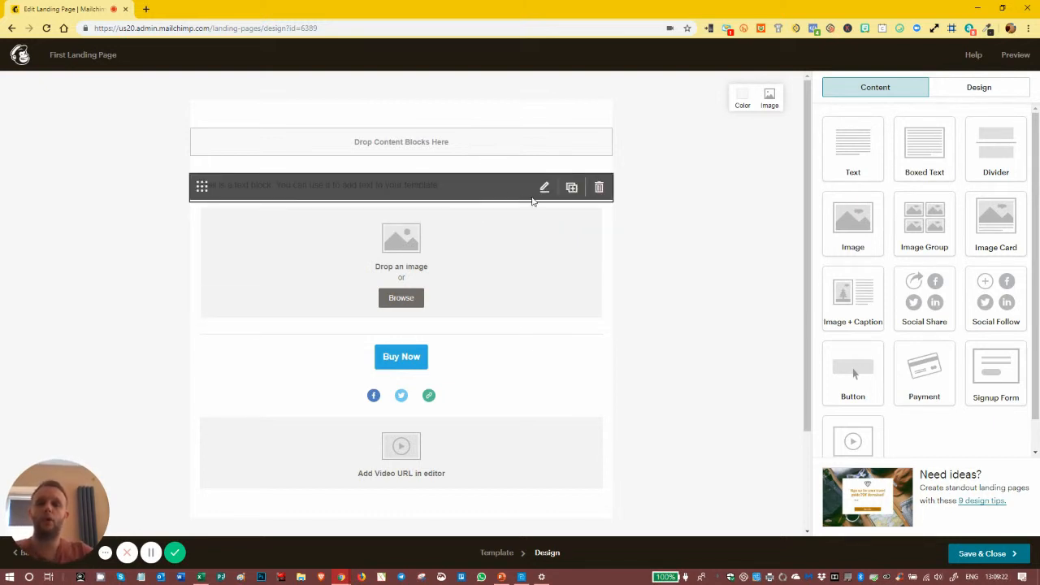
- Set the page container's background color to white (#ffffff) in the page design settings
left_click(973, 90)
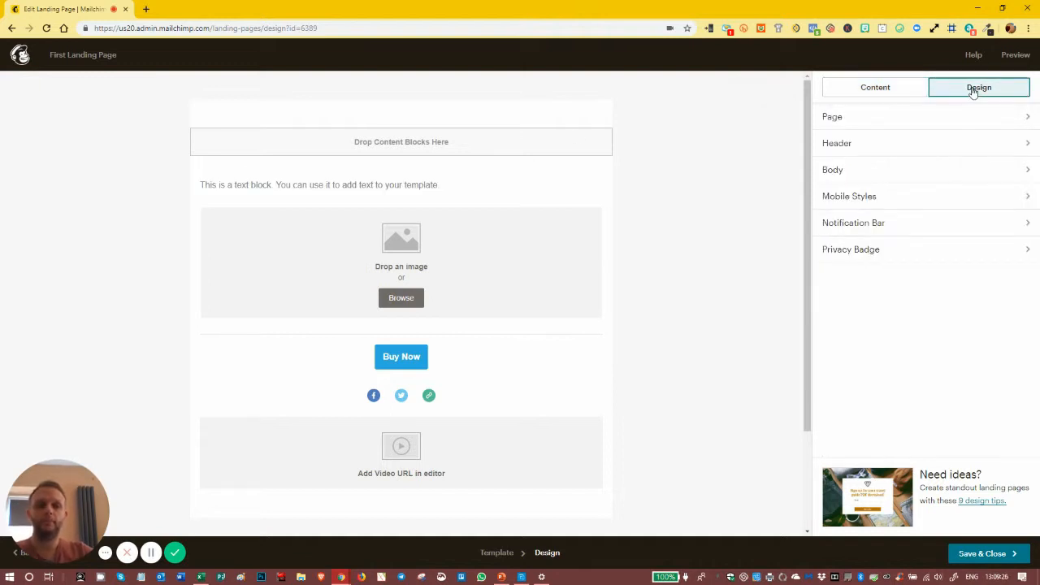
left_click(853, 119)
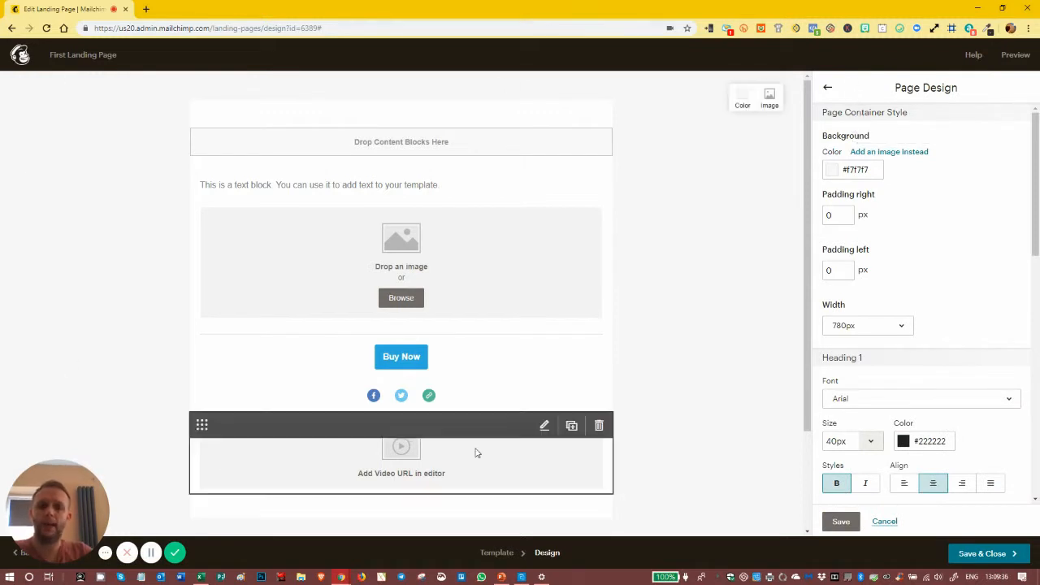
left_click(845, 169)
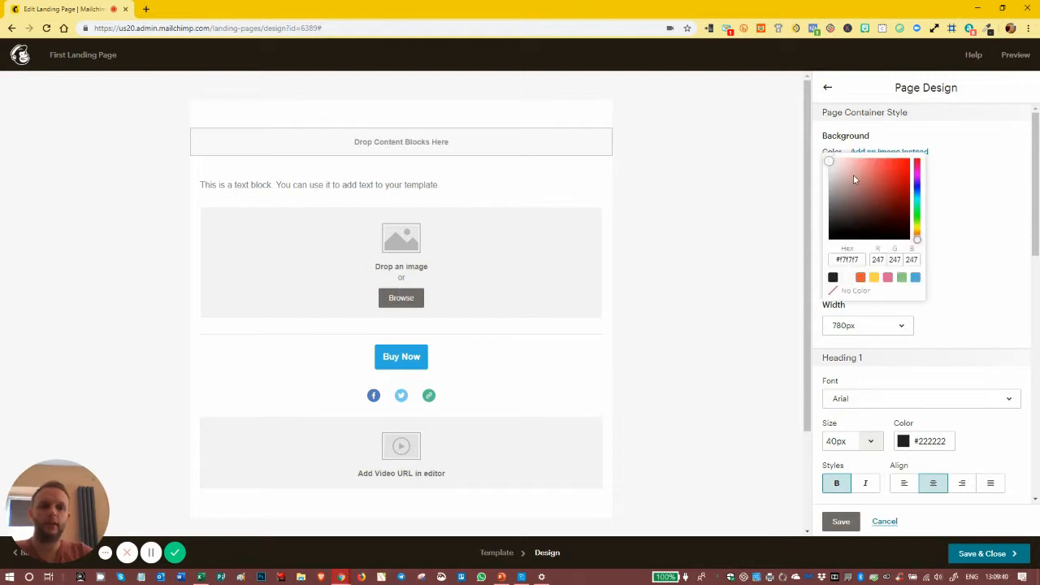
left_click(846, 278)
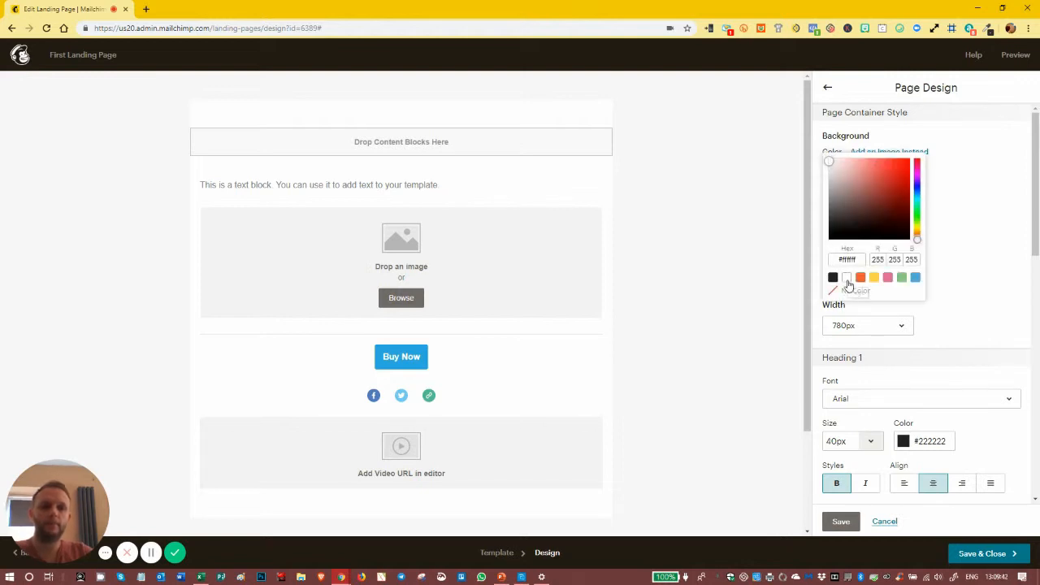
left_click(945, 178)
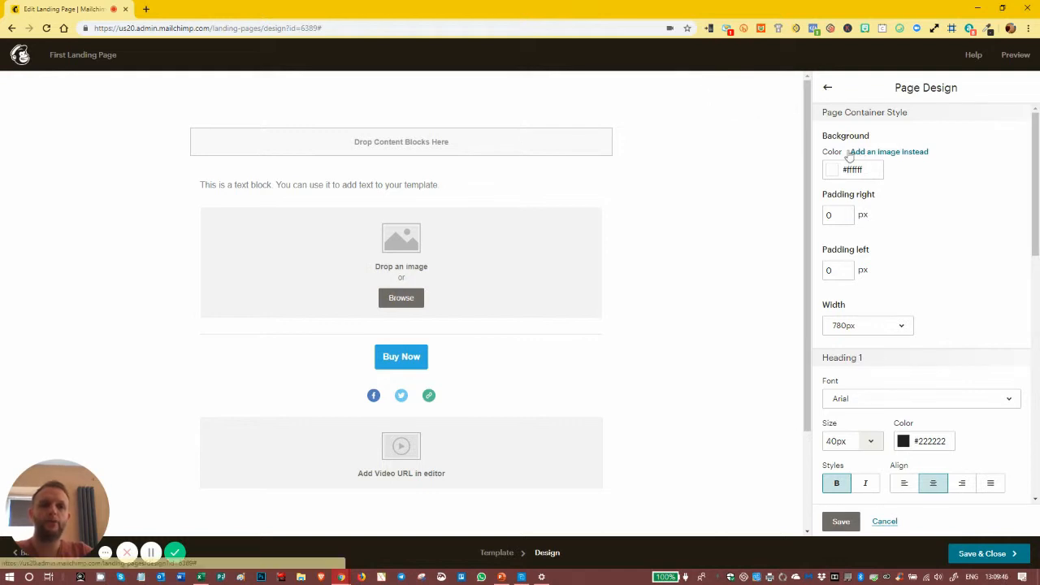
- Try the stored logo LM front222.png as the page's background image and remove it again
left_click(894, 152)
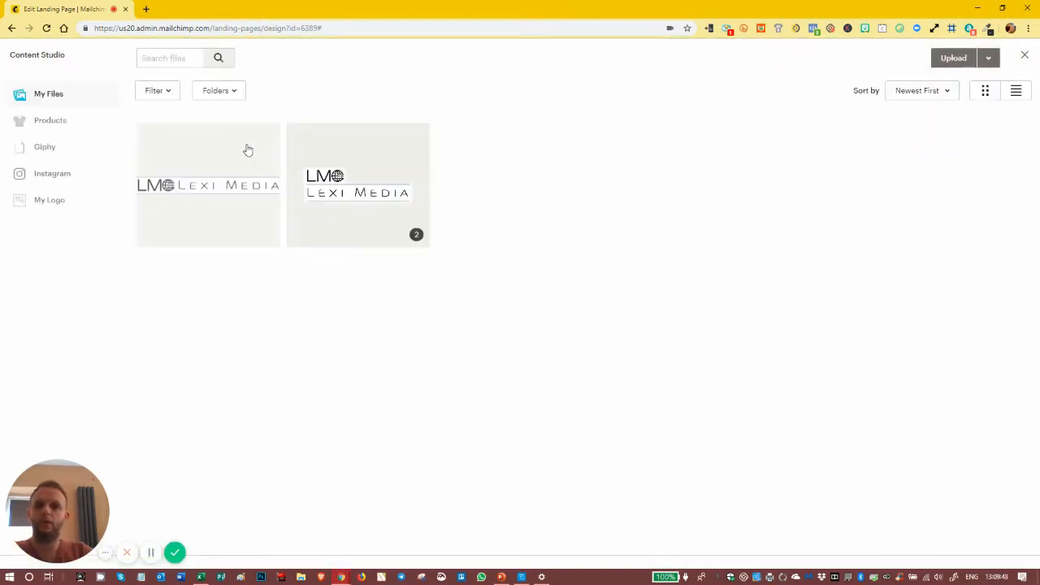
left_click(233, 183)
left_click(967, 57)
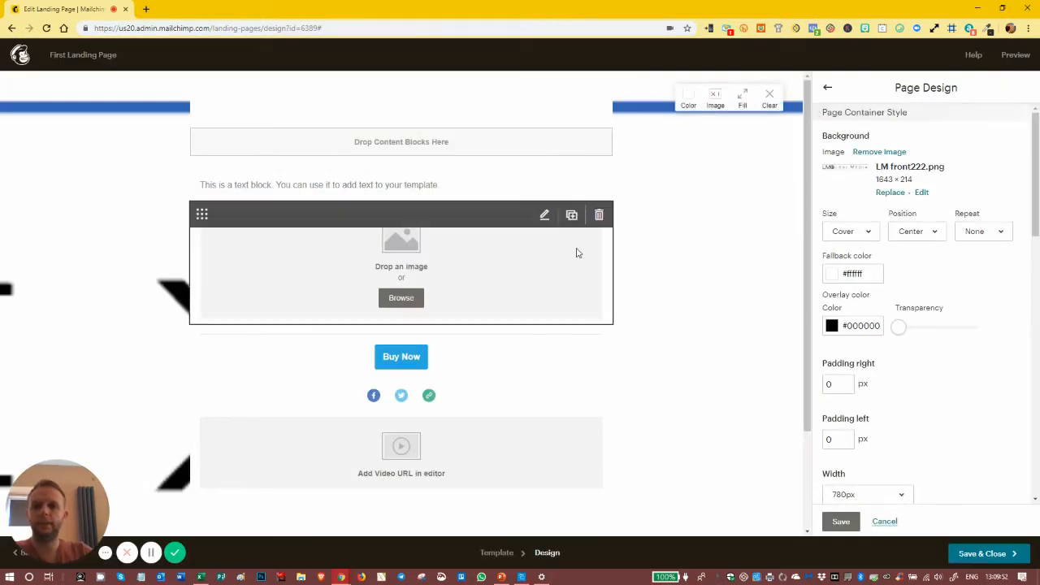
scroll(576, 251, "down", 2)
scroll(381, 274, "up", 2)
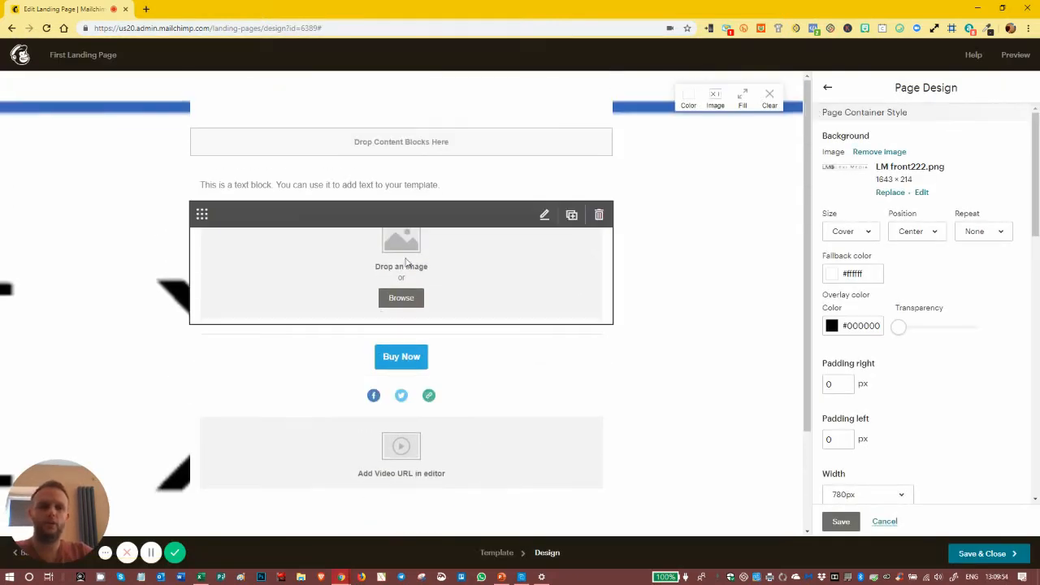
left_click(882, 154)
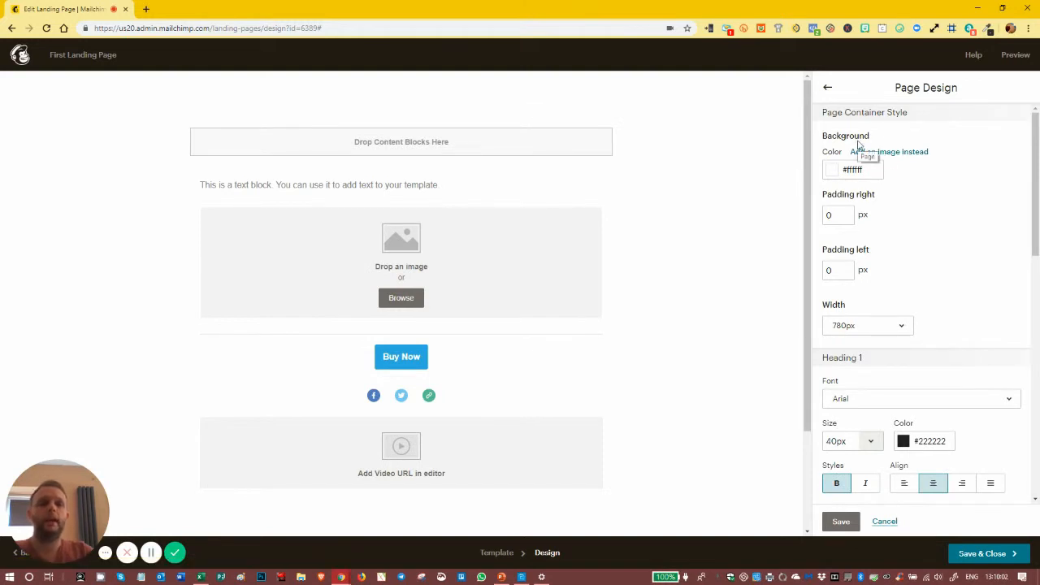
scroll(855, 148, "down", 2)
scroll(915, 163, "up", 2)
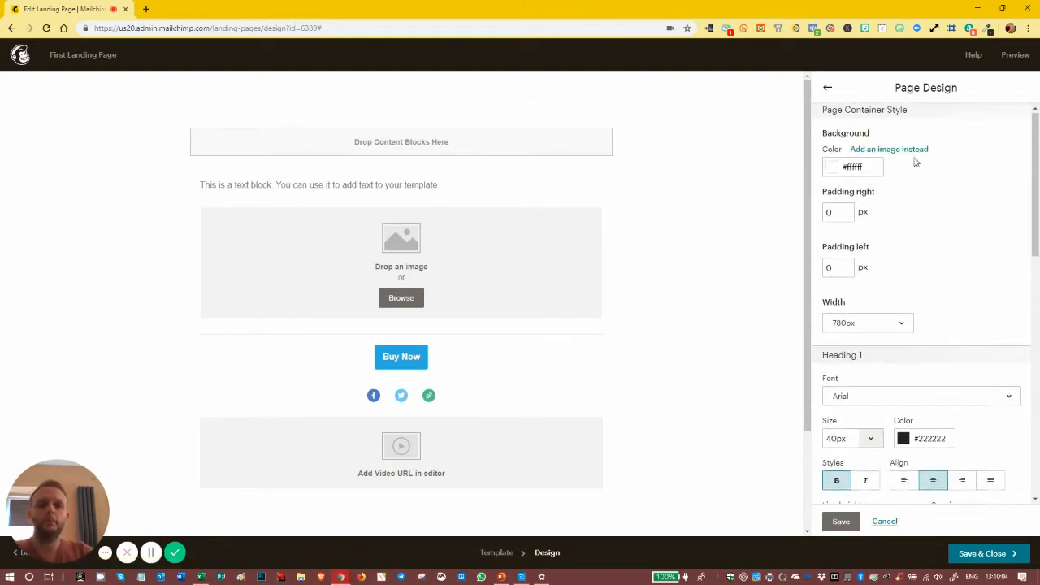
- Set the page container's width to 100% in the page design settings
scroll(866, 152, "down", 1)
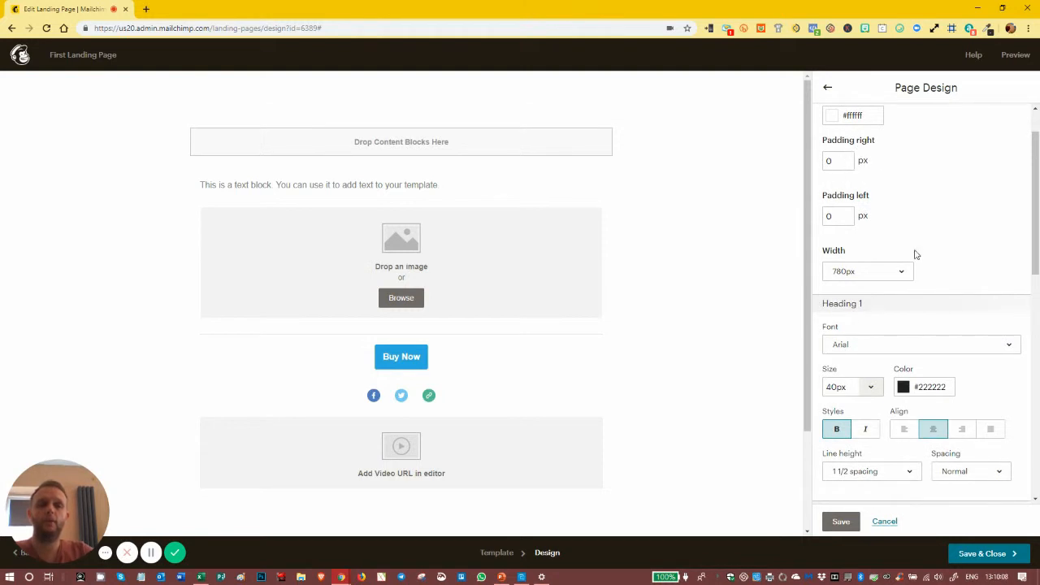
left_click(875, 273)
left_click(875, 274)
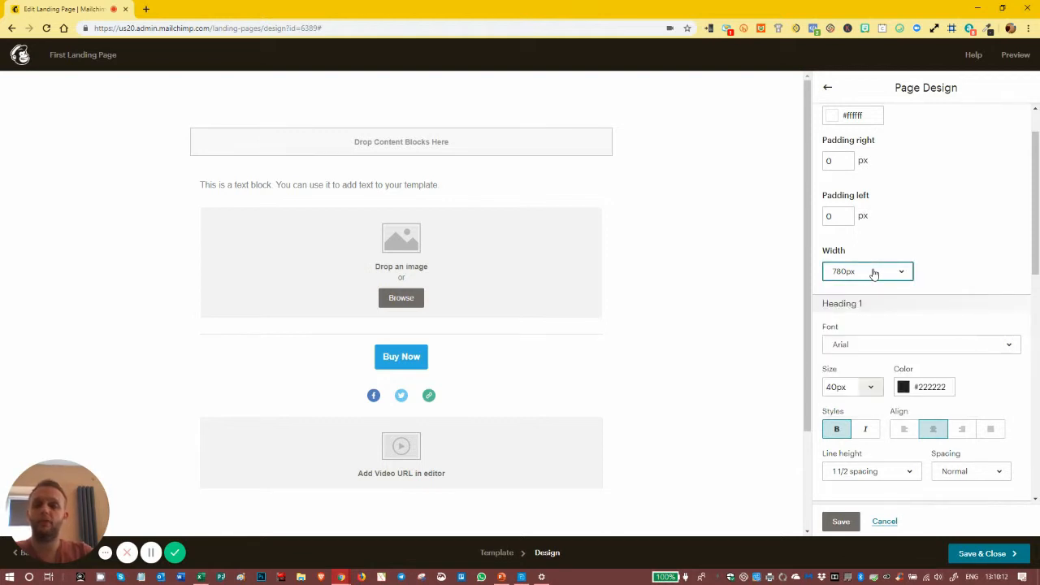
left_click(614, 129)
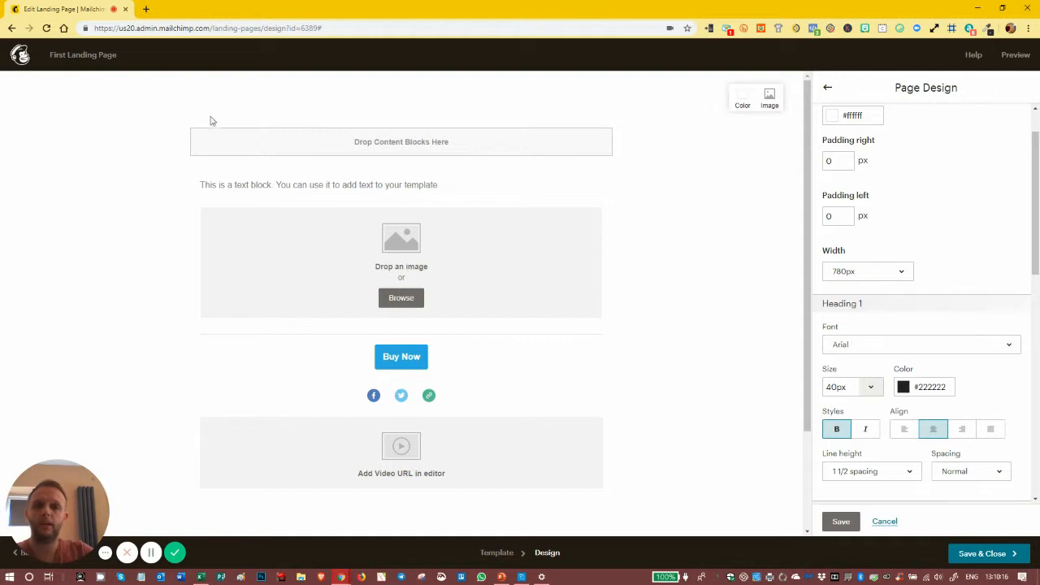
left_click(867, 274)
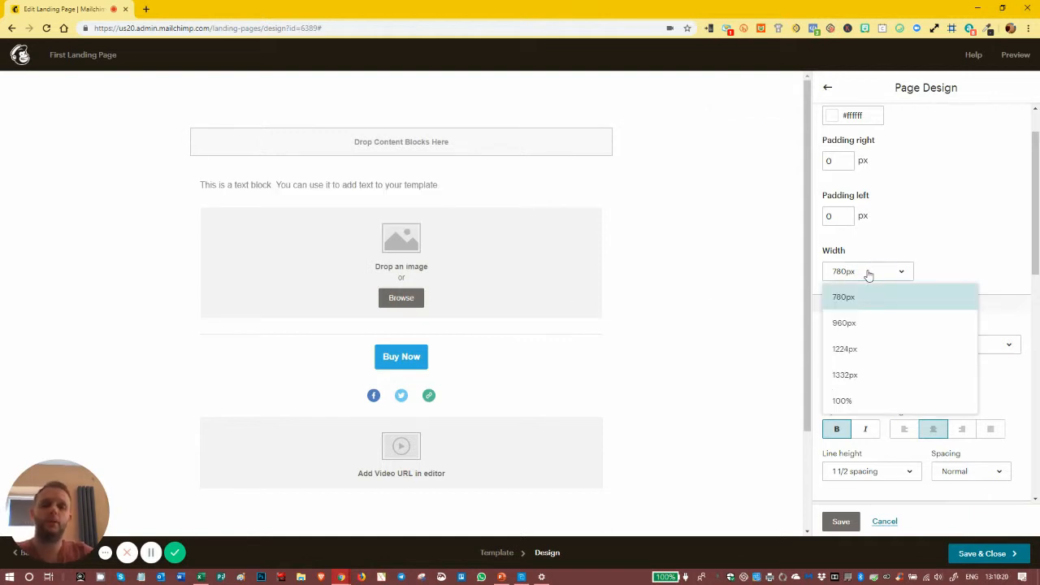
left_click(845, 400)
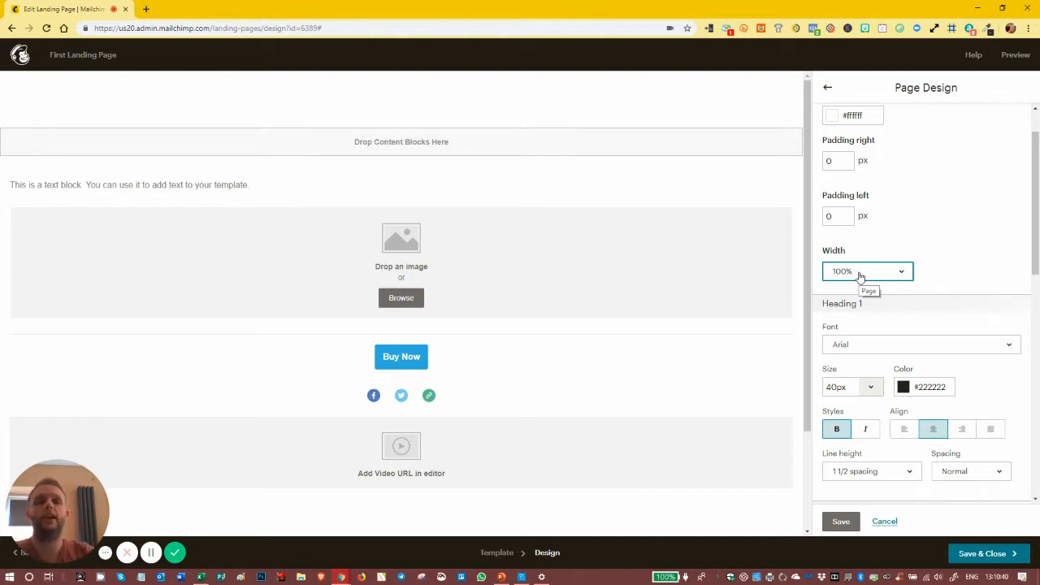
- Set the page container's right and left padding to 100 px each
left_click(832, 162)
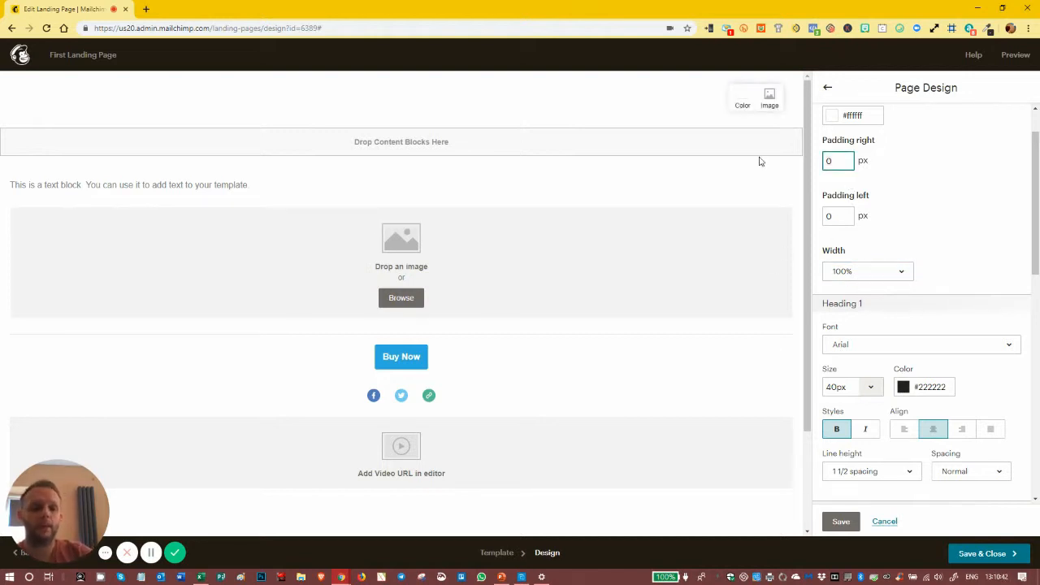
type("100")
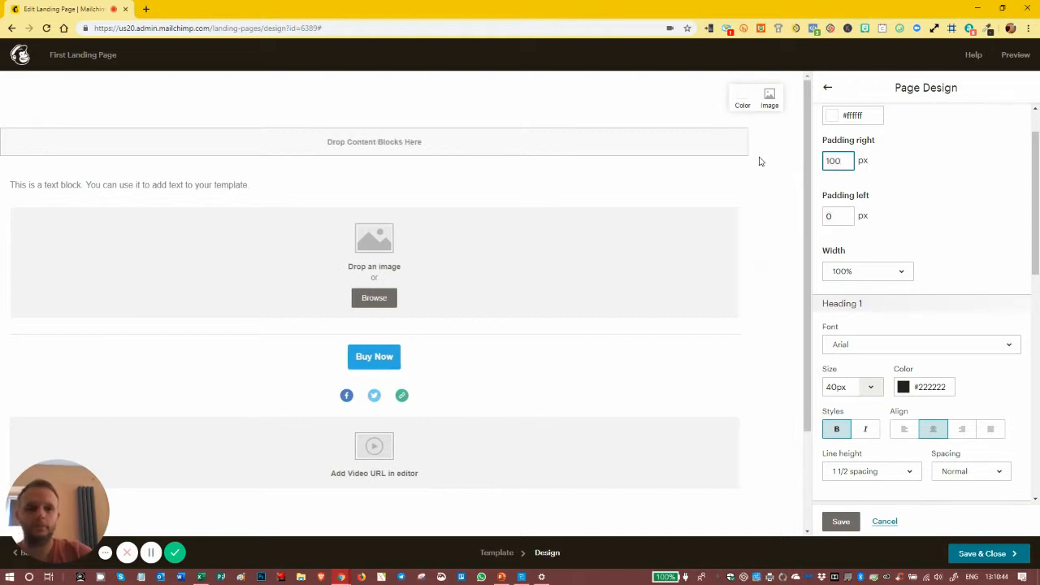
key("Tab")
type("1")
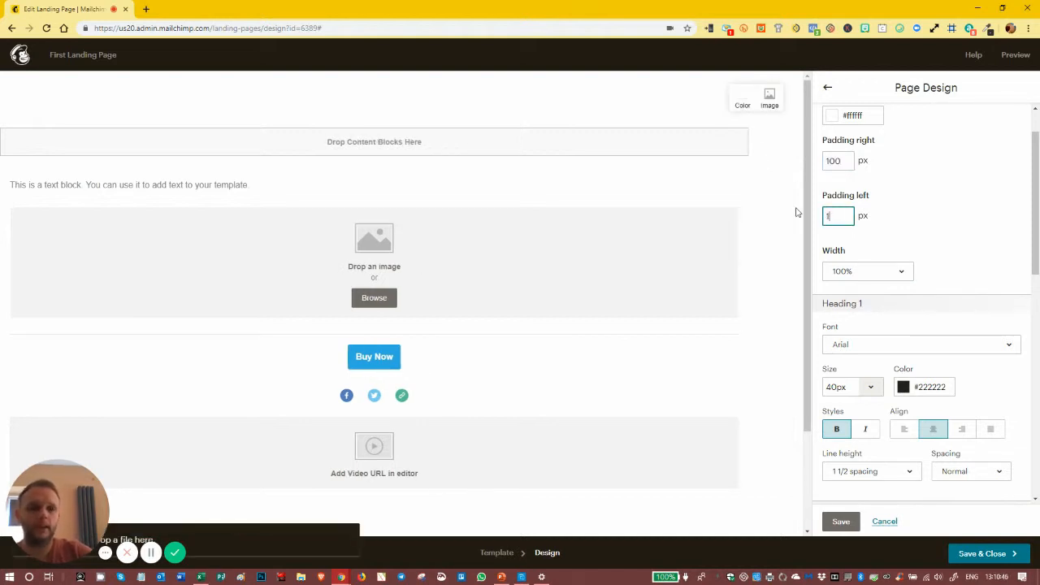
key("Tab")
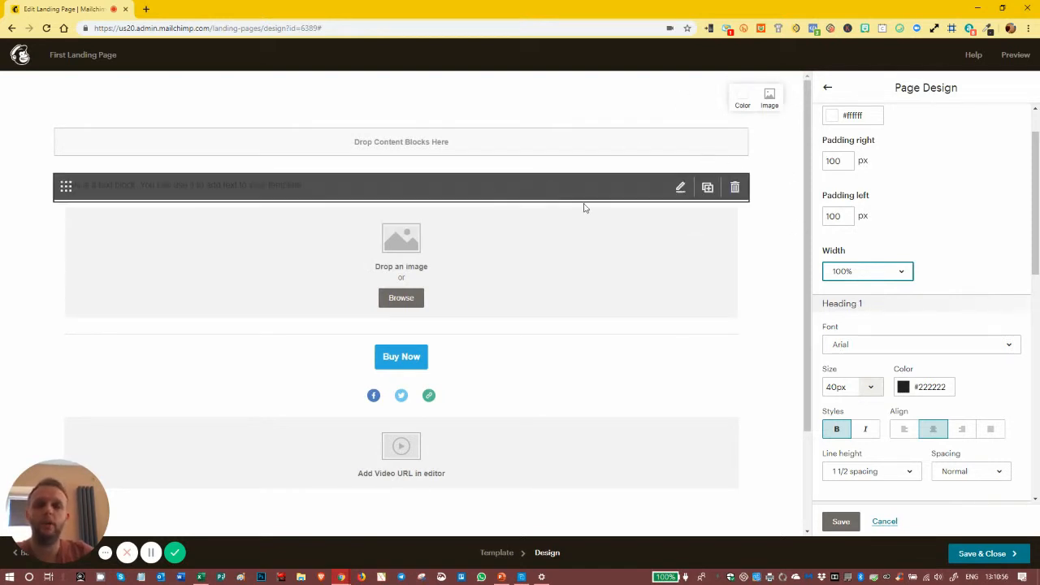
- Examine the font, size, color, style and alignment settings for Heading 1 through Heading 4 in the page design
scroll(569, 203, "down", 1)
scroll(560, 197, "up", 1)
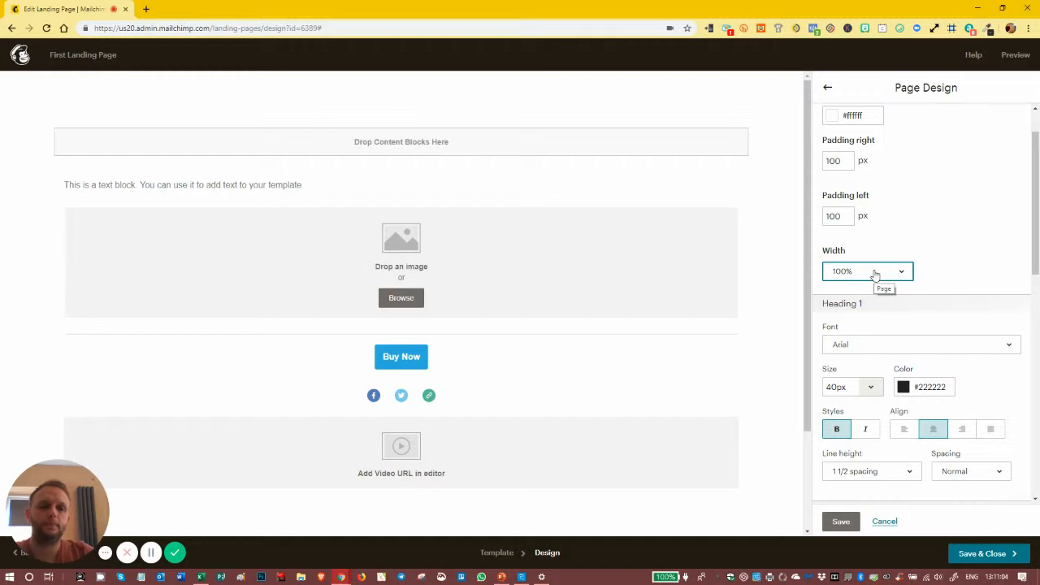
scroll(874, 277, "down", 1)
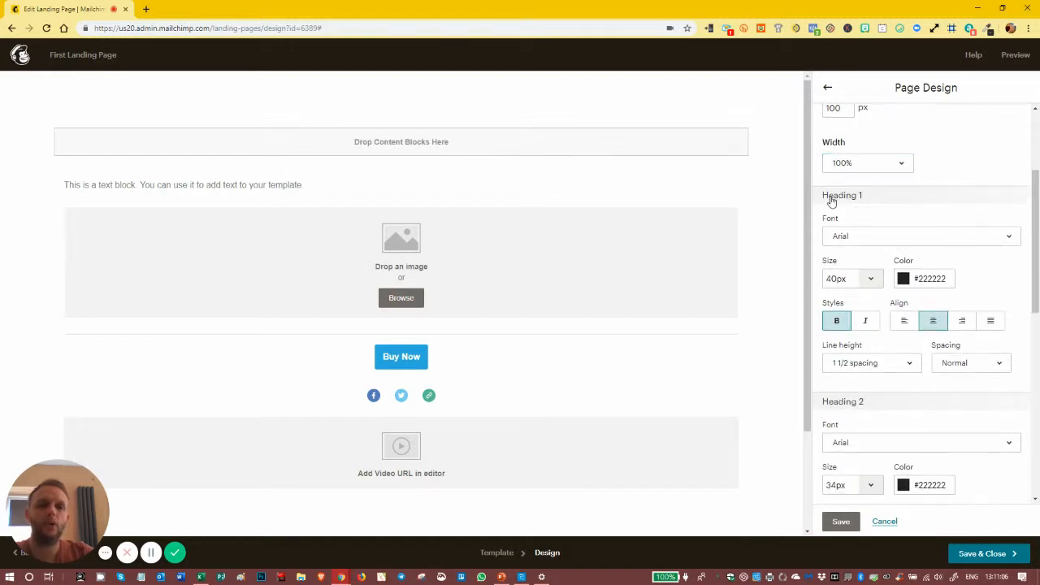
scroll(850, 378, "down", 3)
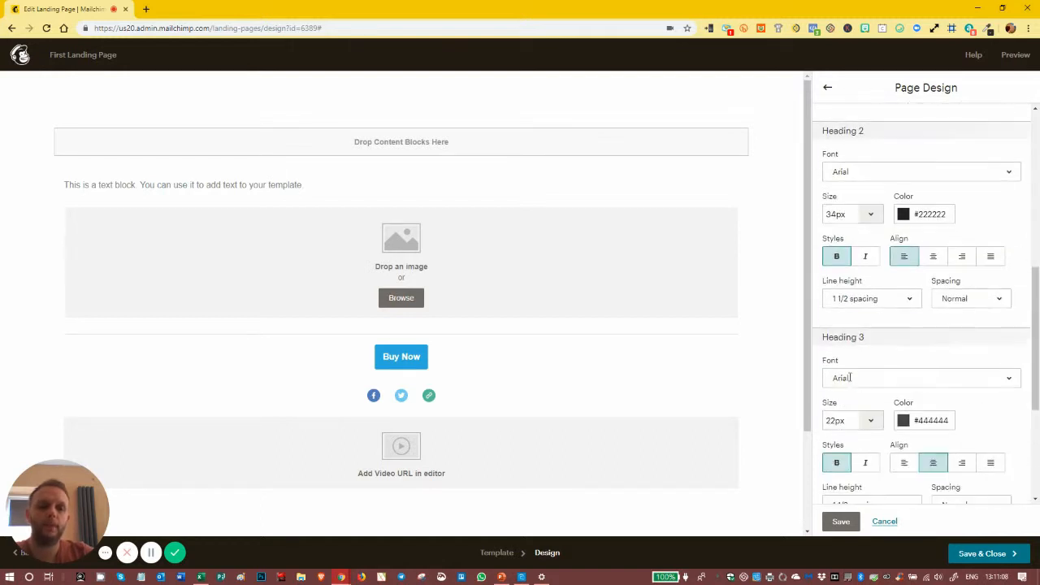
scroll(849, 378, "down", 3)
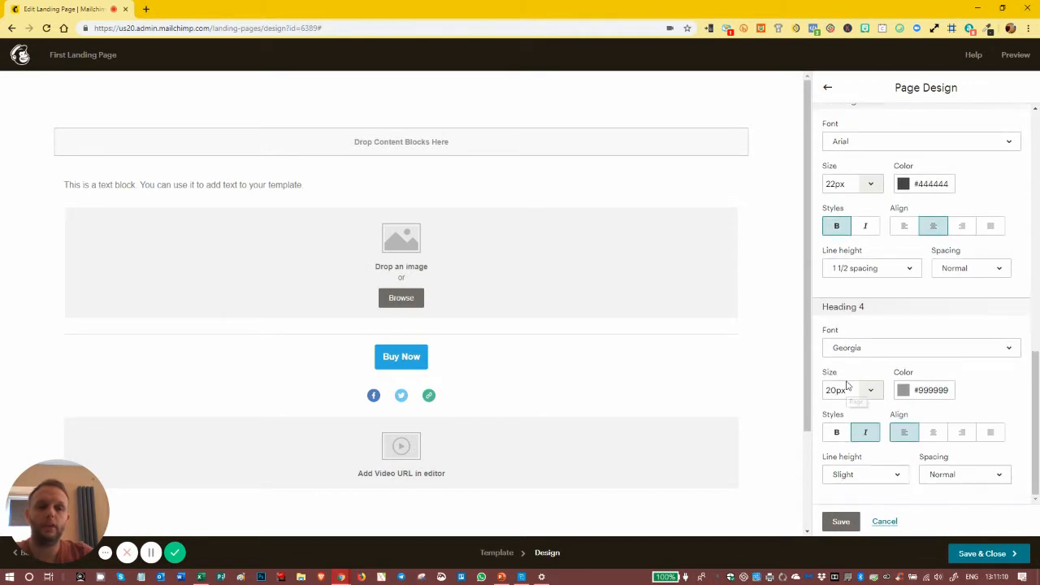
scroll(915, 391, "up", 3)
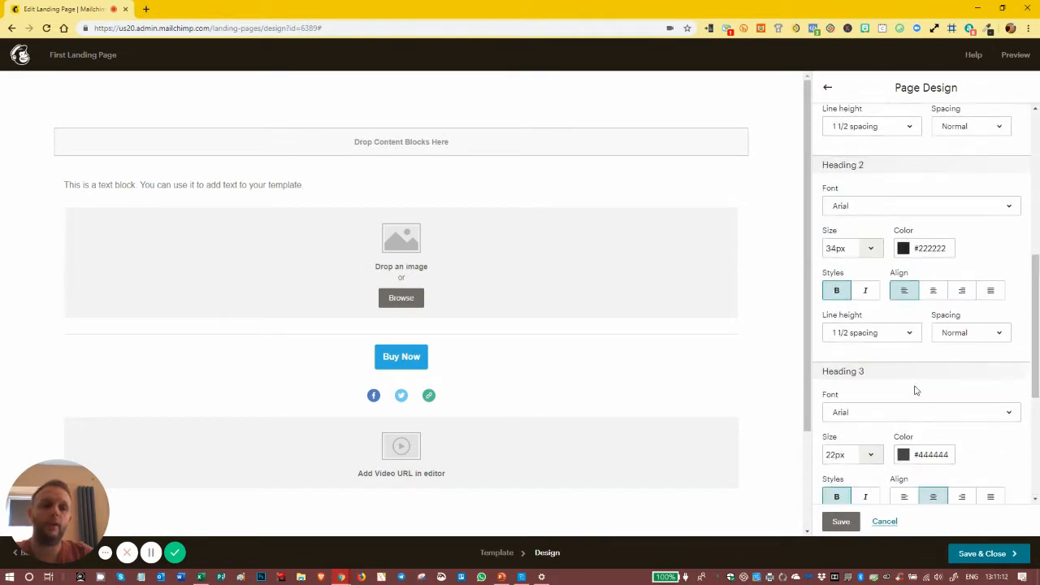
scroll(915, 391, "up", 5)
scroll(875, 357, "down", 3)
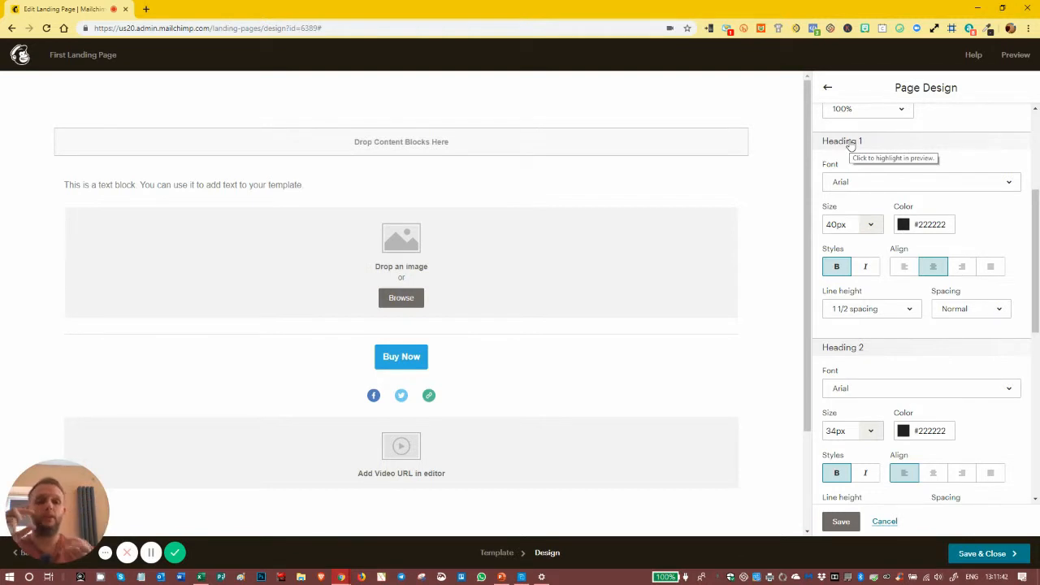
scroll(849, 211, "down", 2)
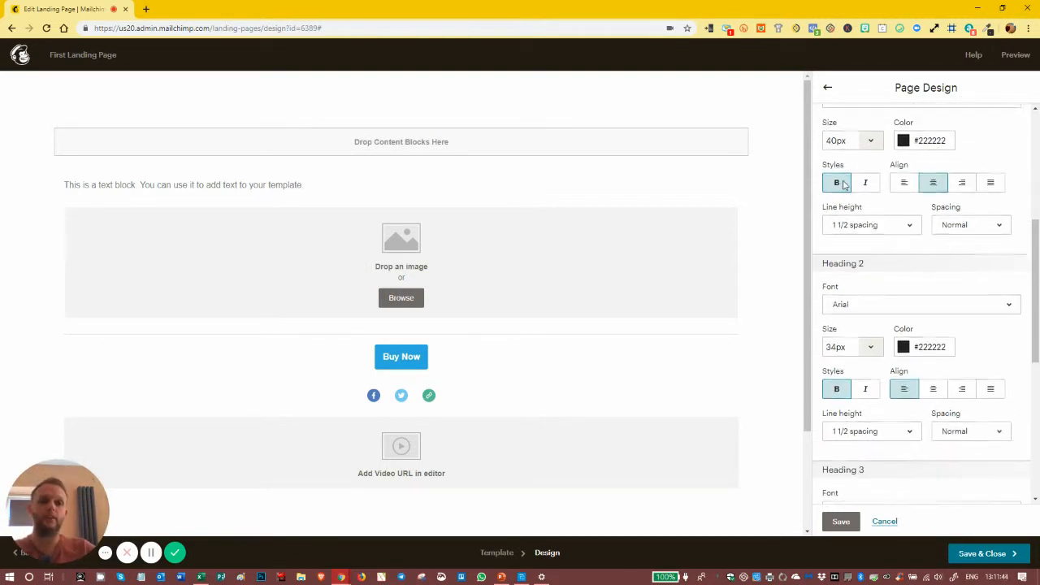
scroll(861, 186, "up", 2)
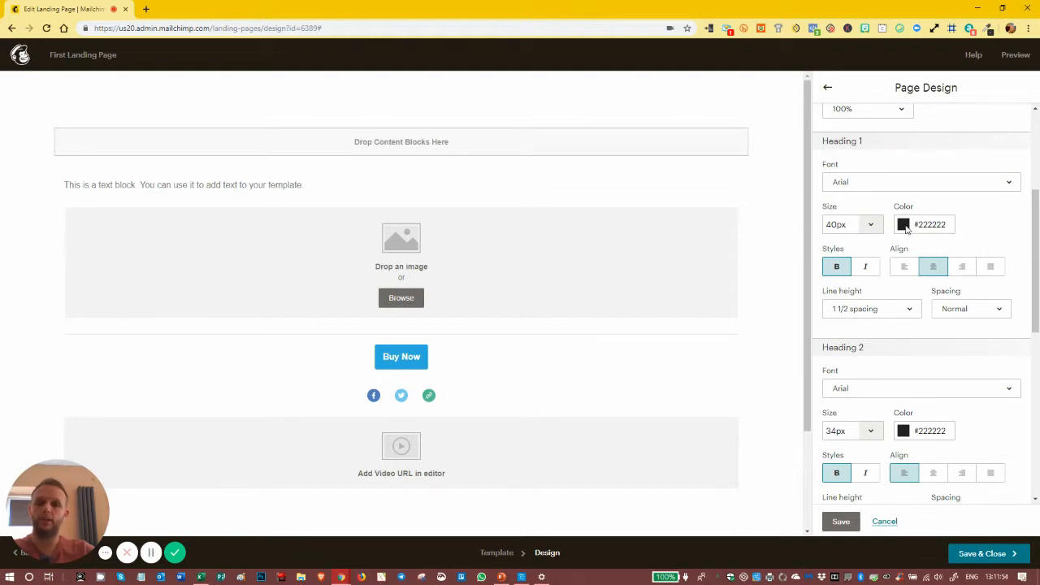
scroll(904, 229, "down", 2)
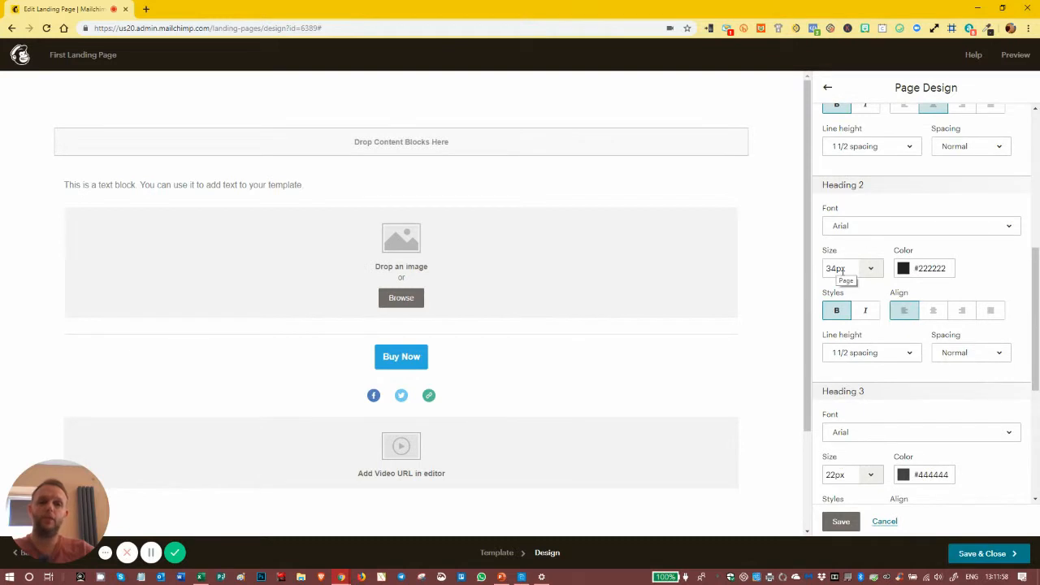
scroll(850, 272, "down", 2)
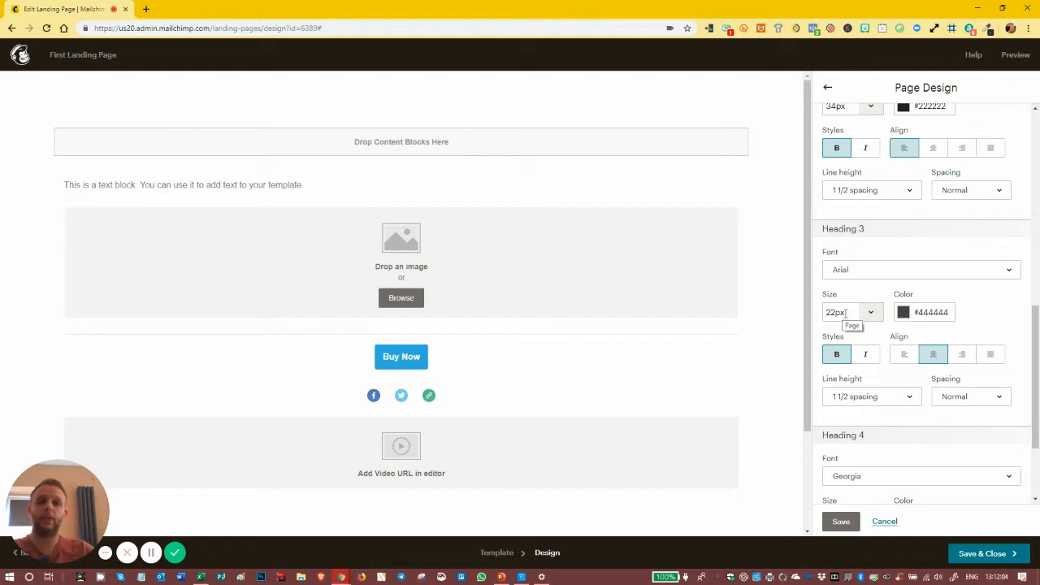
scroll(869, 321, "down", 3)
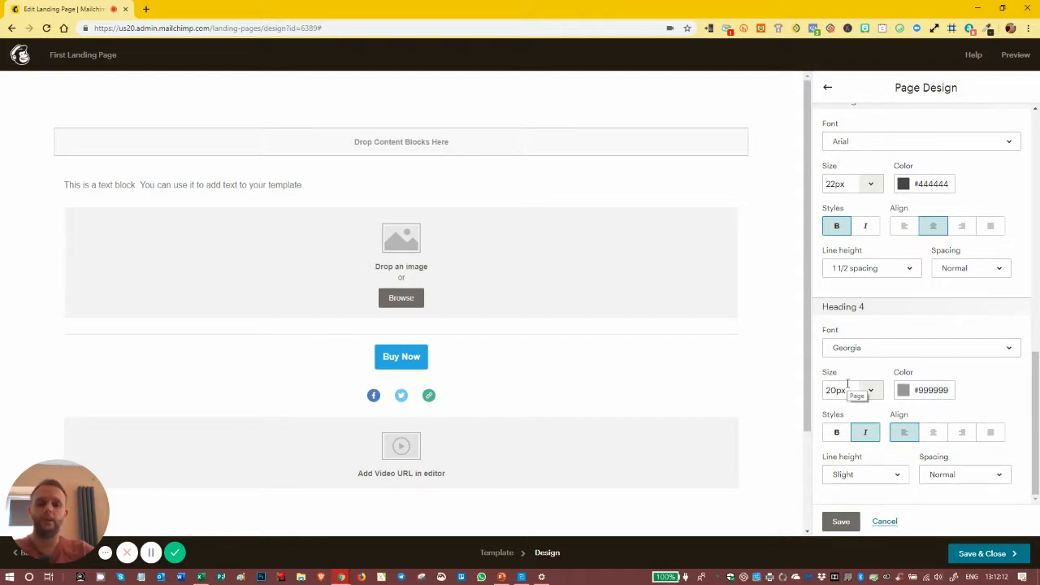
scroll(849, 378, "up", 5)
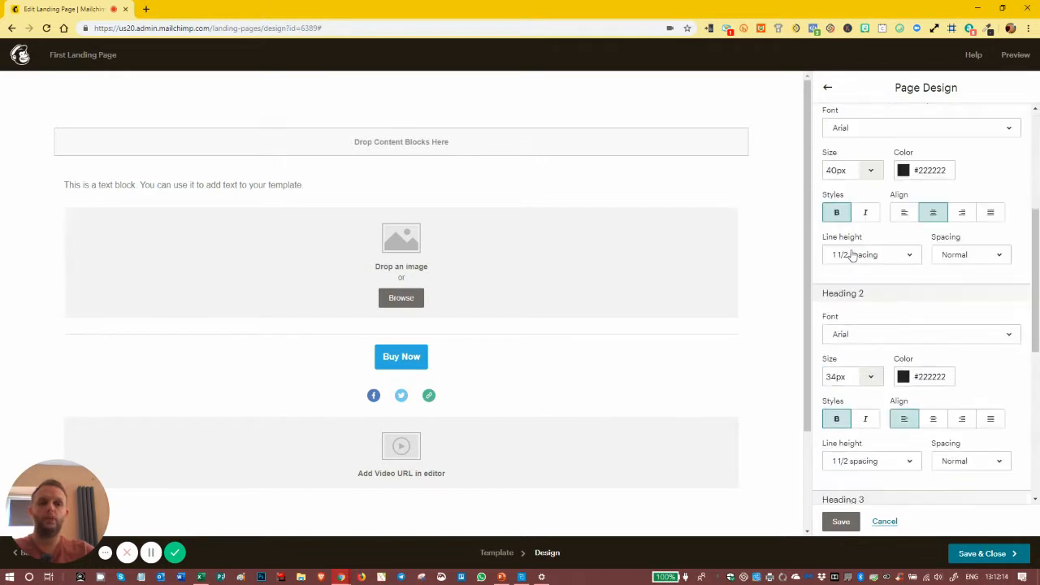
scroll(851, 256, "down", 5)
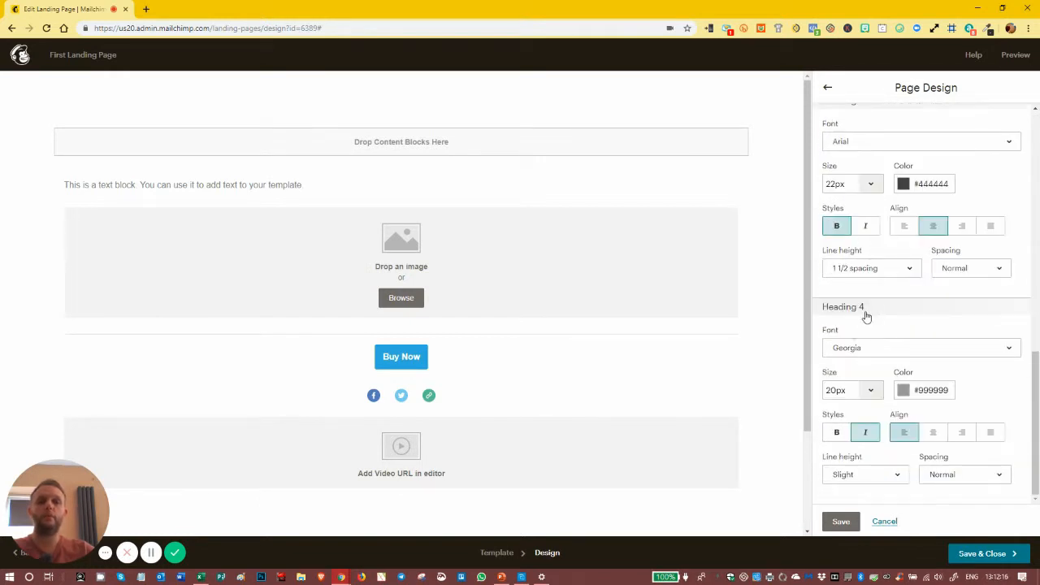
scroll(866, 316, "up", 10)
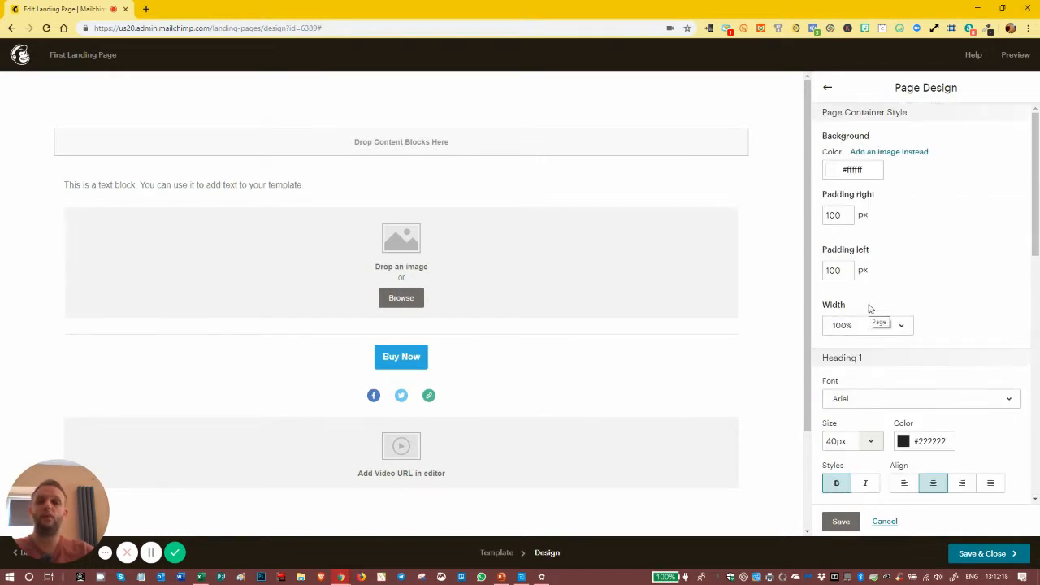
- Open the text block above the image block for editing and apply the heading 1 style to its whole sentence
left_click(278, 187)
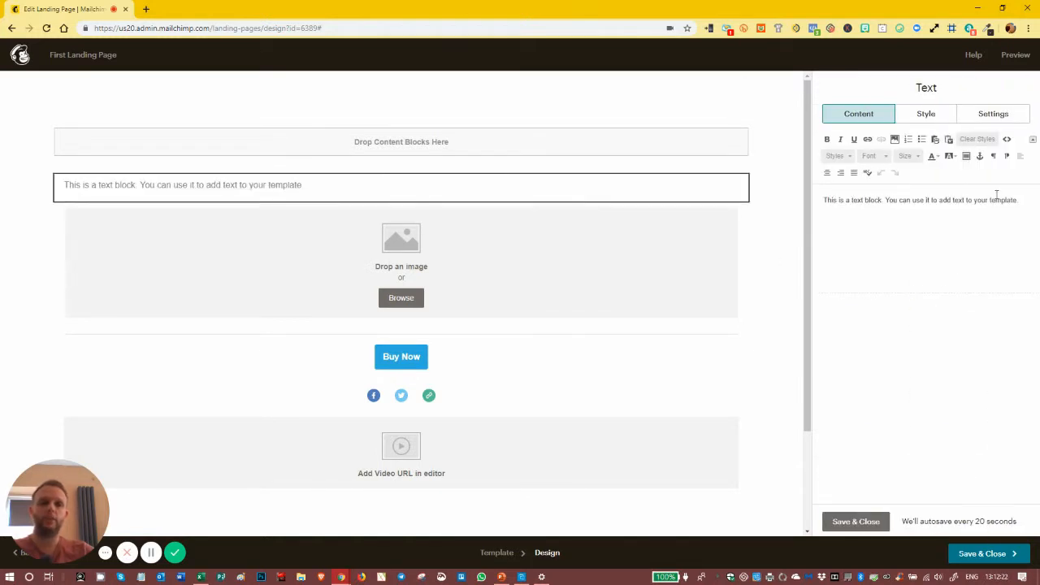
left_click_drag(1017, 202, 821, 203)
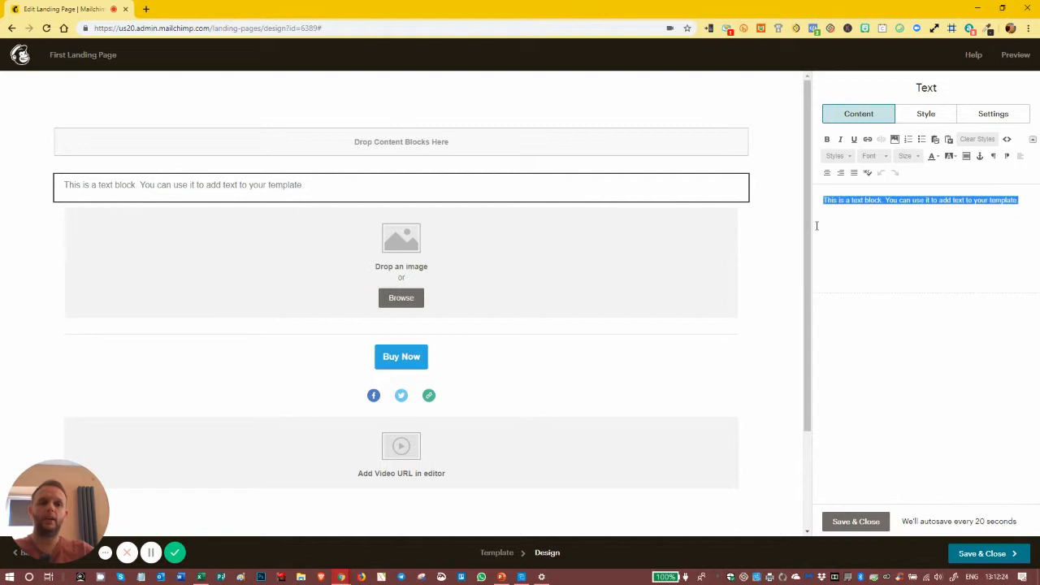
left_click(851, 157)
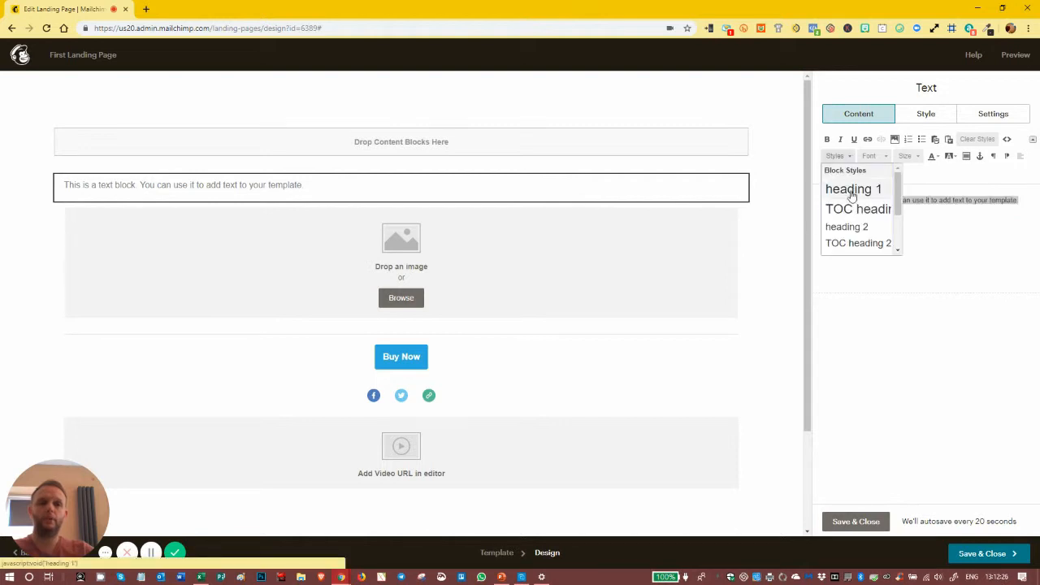
left_click(852, 192)
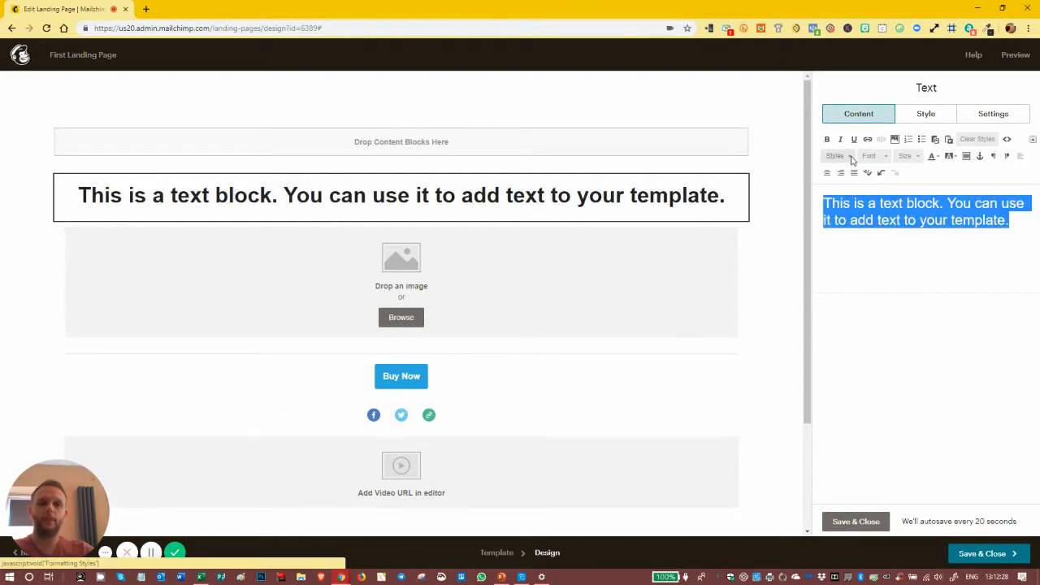
- Try the heading 2 and heading 3 styles on the text block's sentence
left_click(850, 157)
left_click(840, 226)
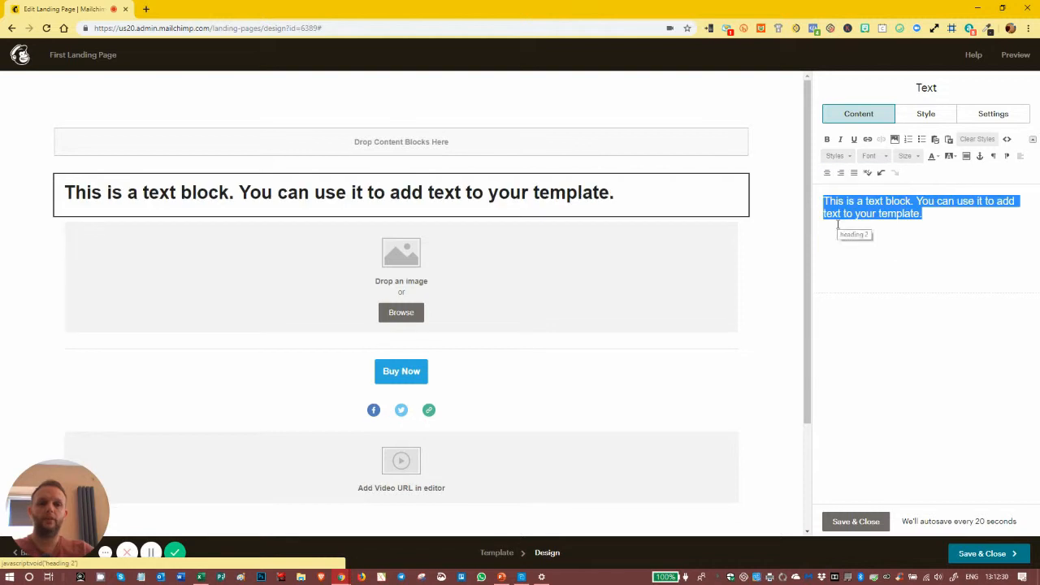
left_click(853, 160)
scroll(850, 210, "down", 2)
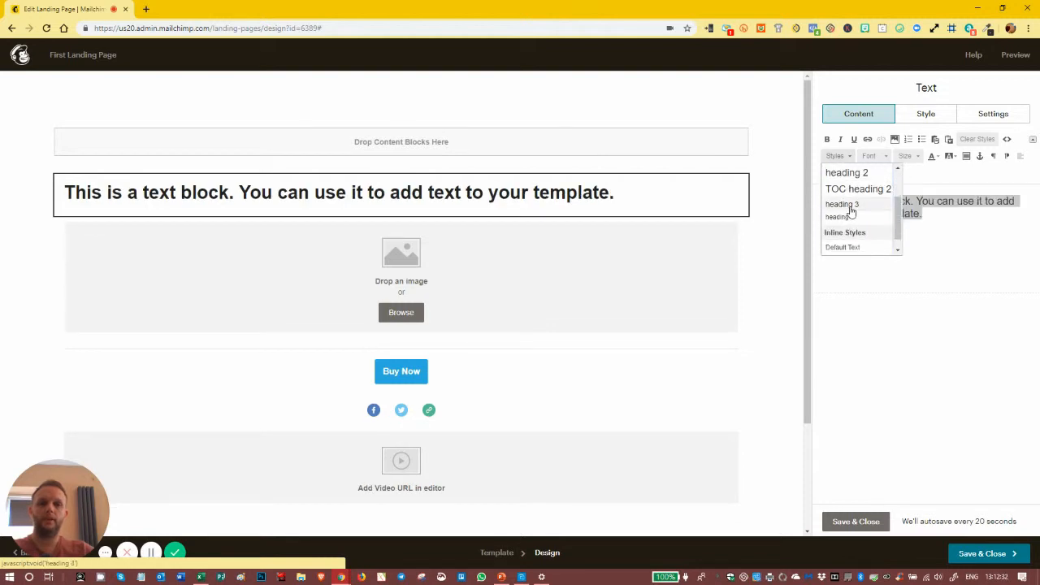
left_click(851, 208)
- Apply the heading 4 style to the text block's sentence, and save and close the block
left_click(848, 158)
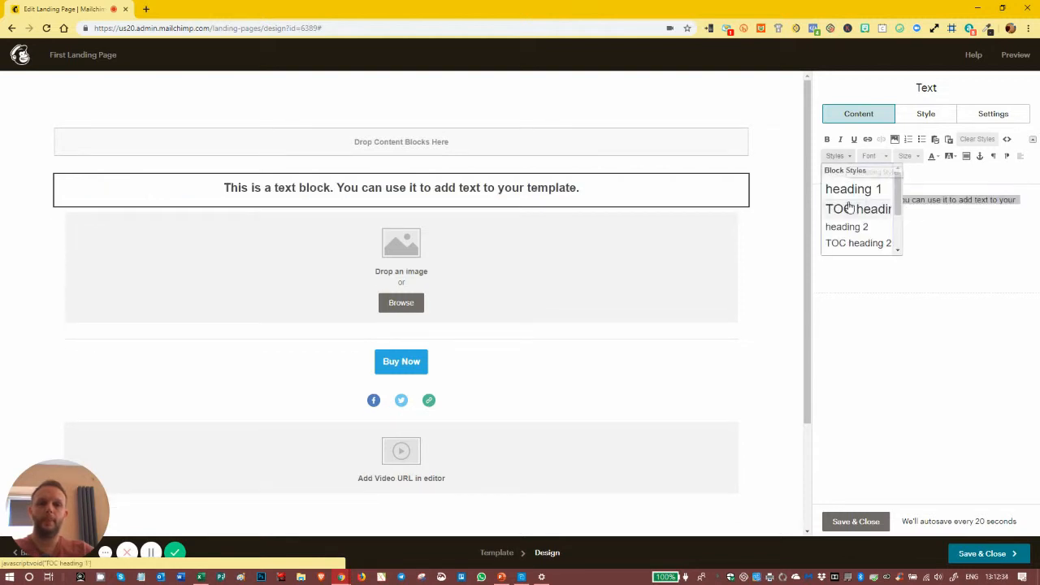
scroll(850, 223, "down", 2)
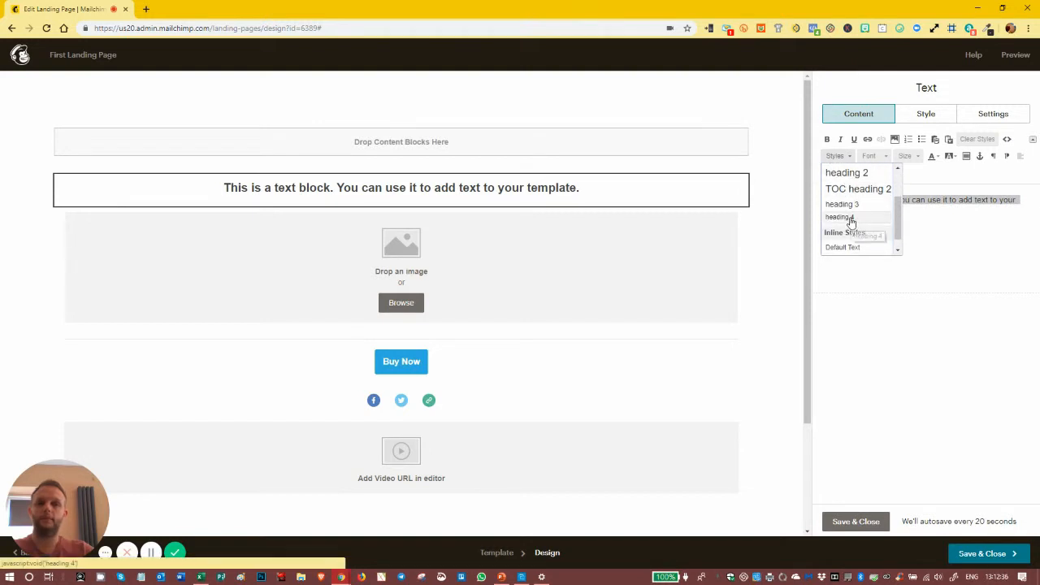
left_click(851, 218)
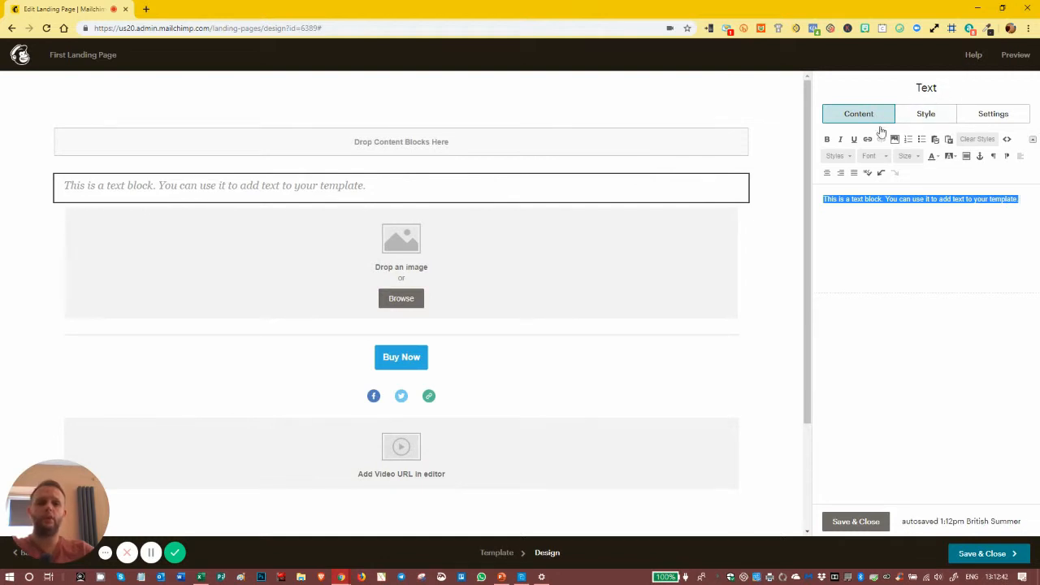
left_click(841, 520)
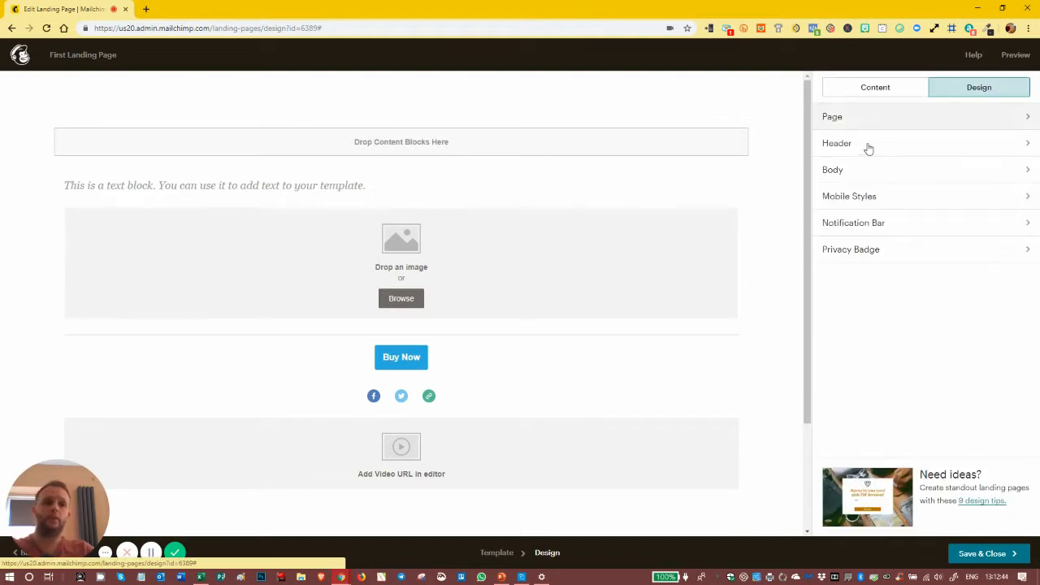
- Review the Heading 1 to Heading 4 settings in the page design again, and return to the list of design sections
left_click(858, 119)
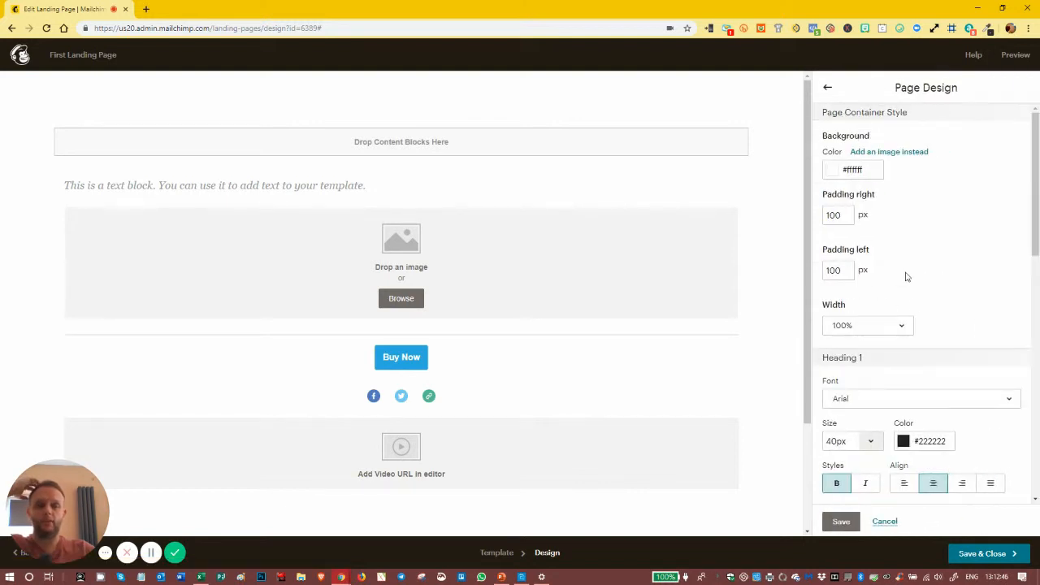
scroll(909, 293, "down", 3)
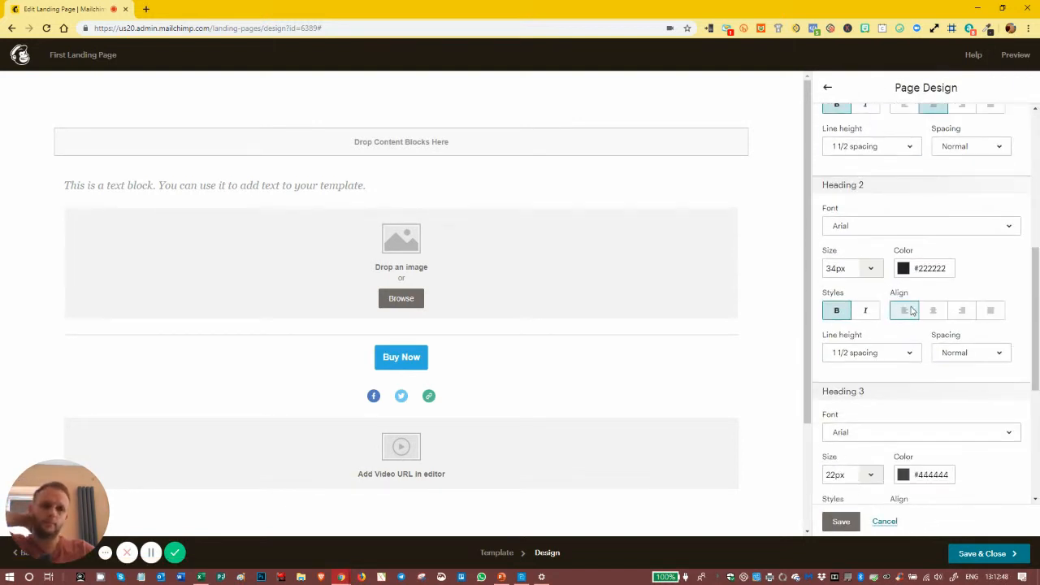
scroll(906, 321, "down", 5)
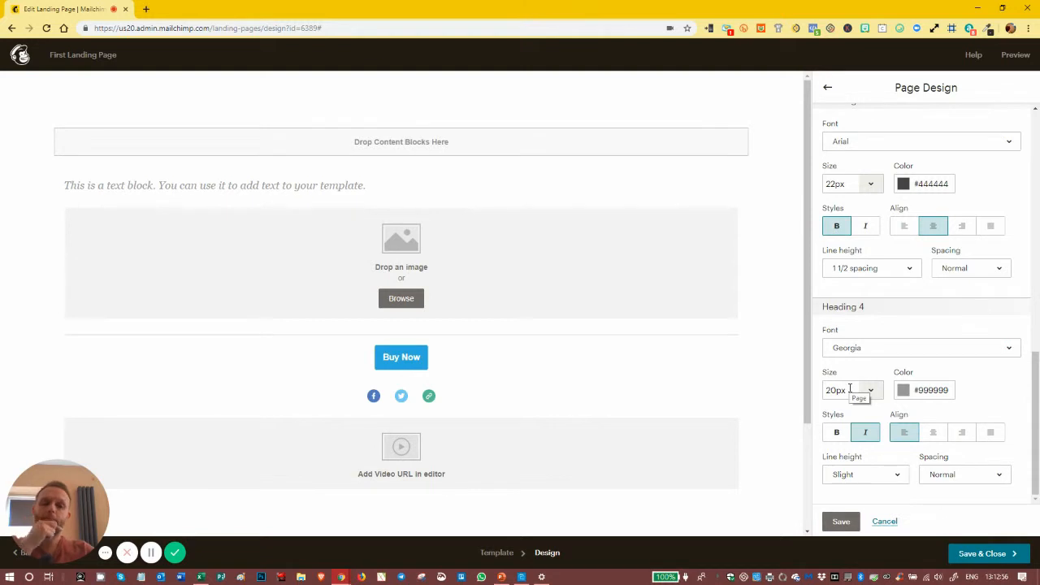
scroll(843, 369, "up", 1)
scroll(836, 362, "down", 1)
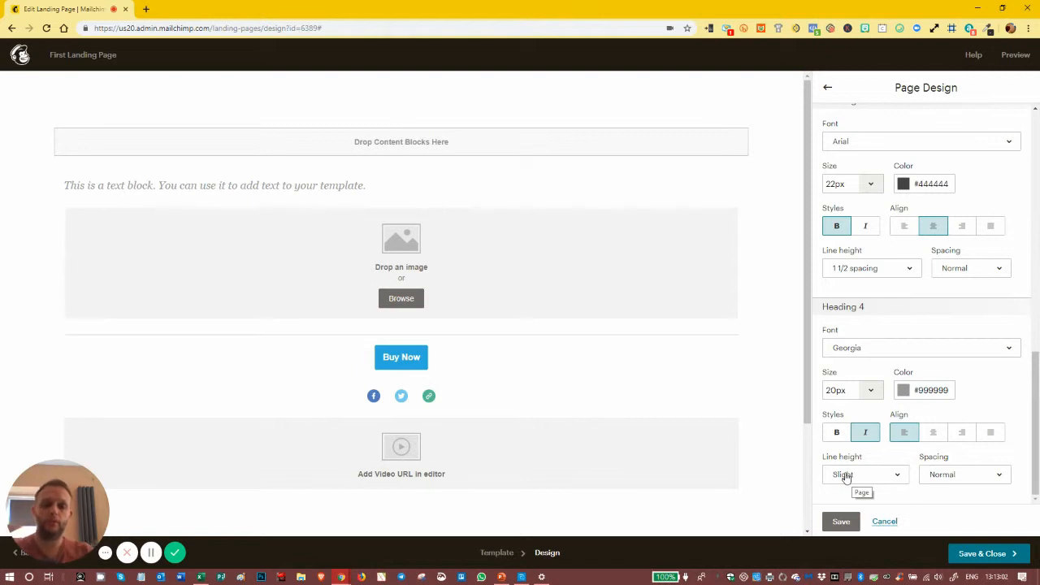
scroll(845, 476, "up", 1)
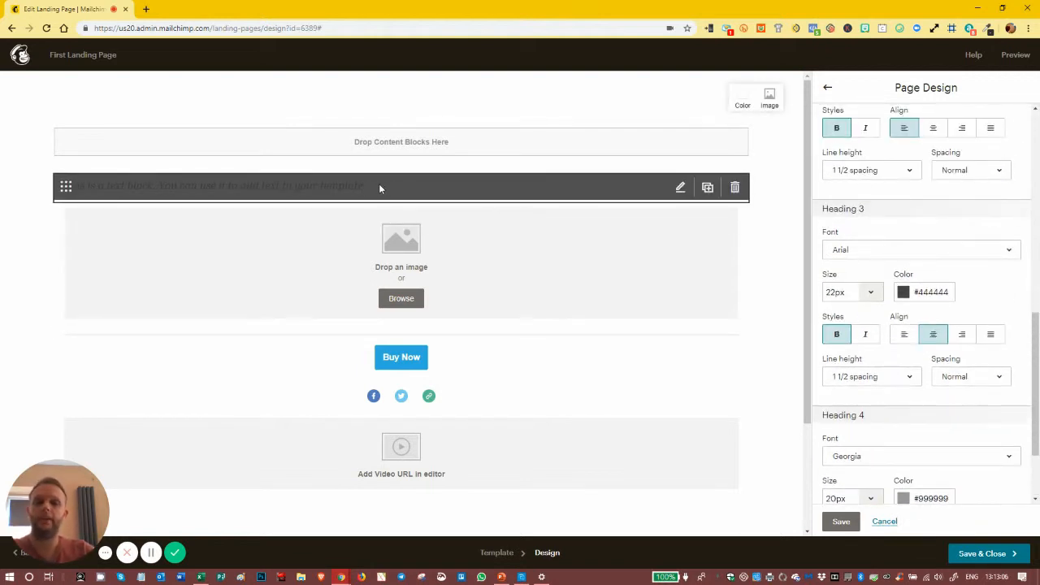
left_click(826, 90)
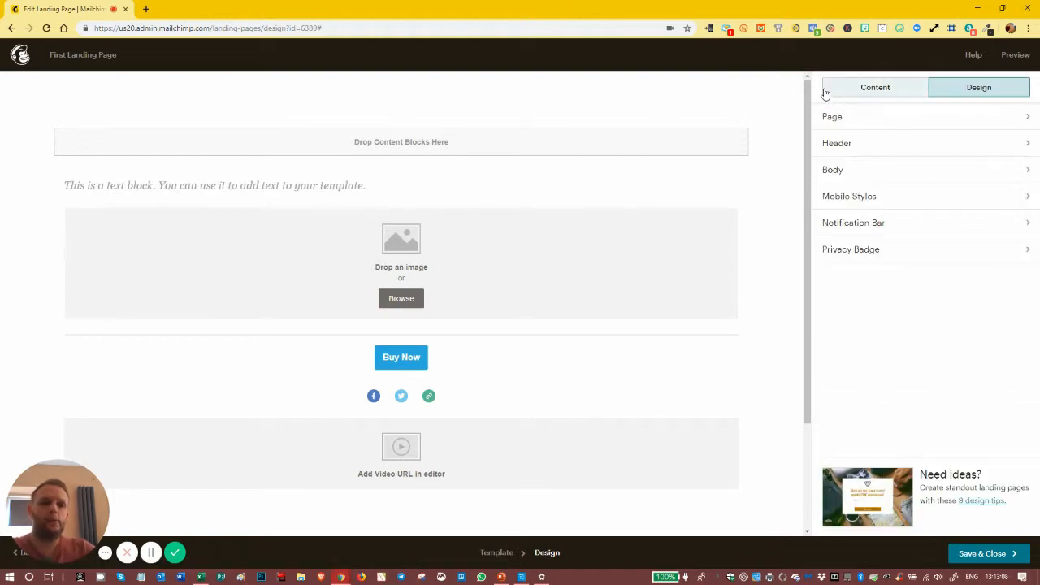
- Open the header design and set the header container's background color to #ff0000
left_click(843, 143)
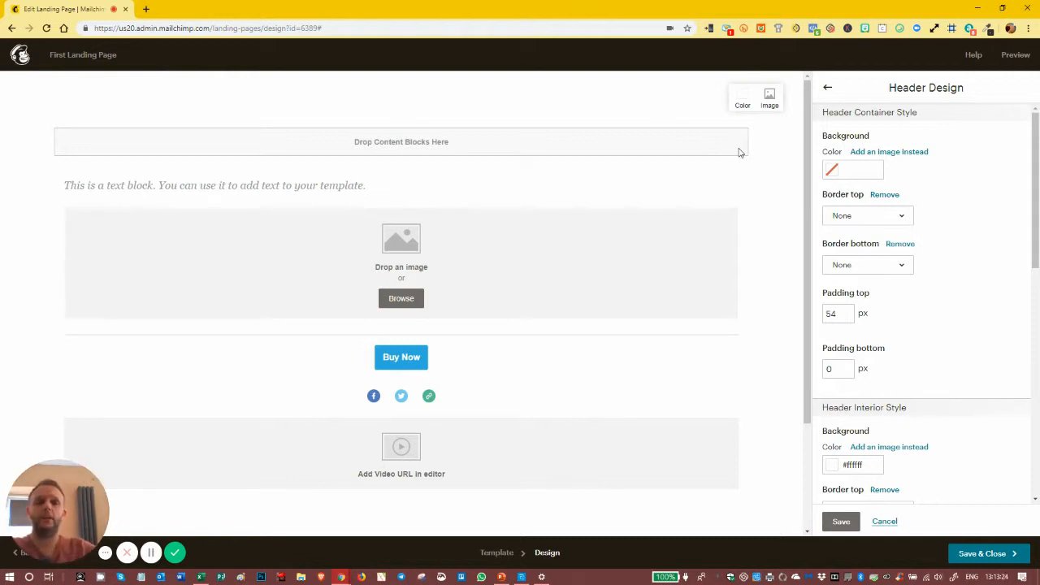
left_click(834, 169)
left_click_drag(882, 191, 923, 149)
left_click(985, 154)
- Insert the wide Lexi Media logo from My Files as the header container's background image
left_click(902, 154)
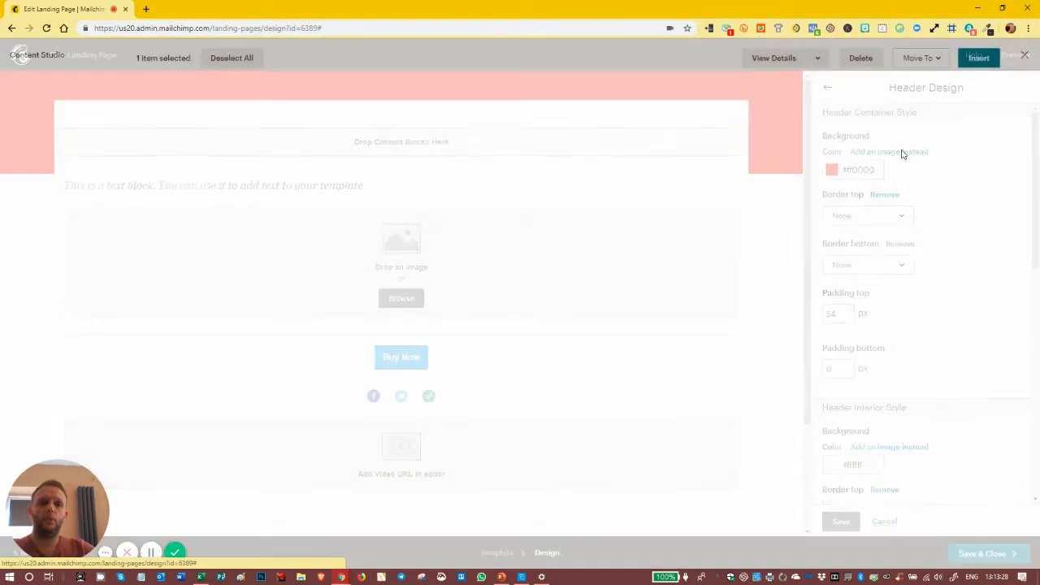
left_click(225, 174)
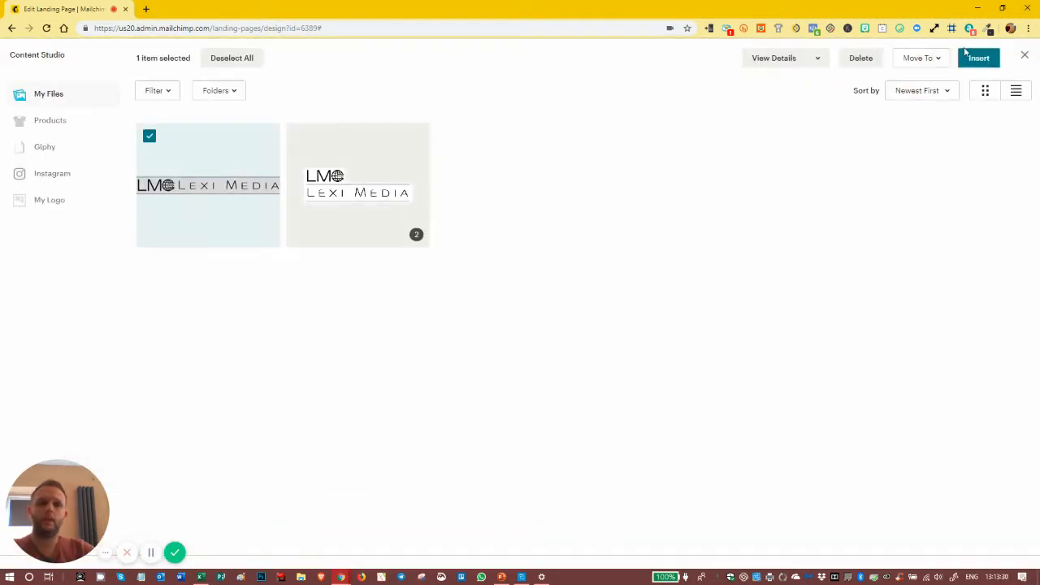
left_click(961, 63)
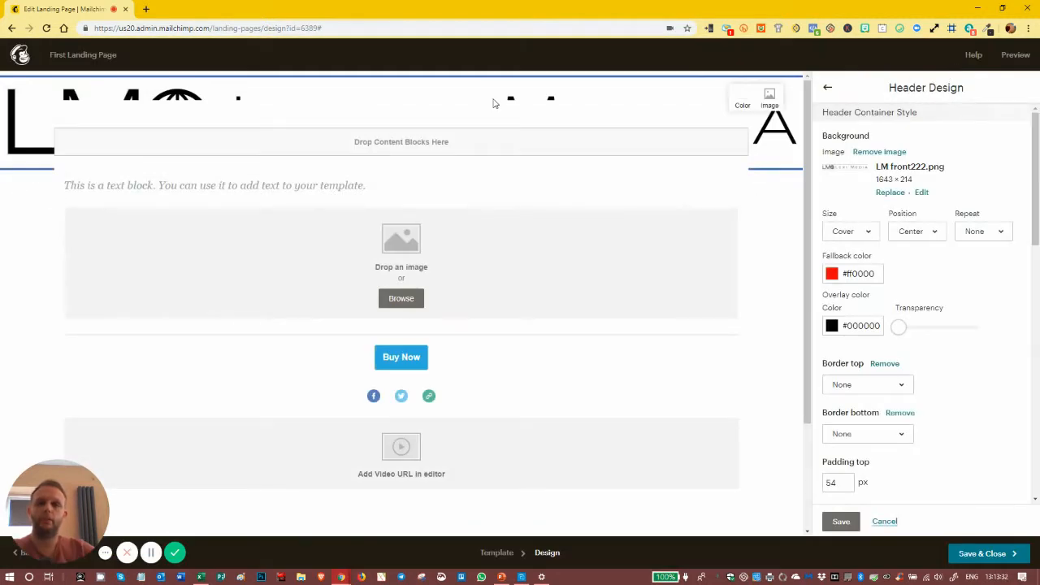
- Set the header background's fallback color to No Color and save the header design
left_click(860, 276)
left_click(832, 394)
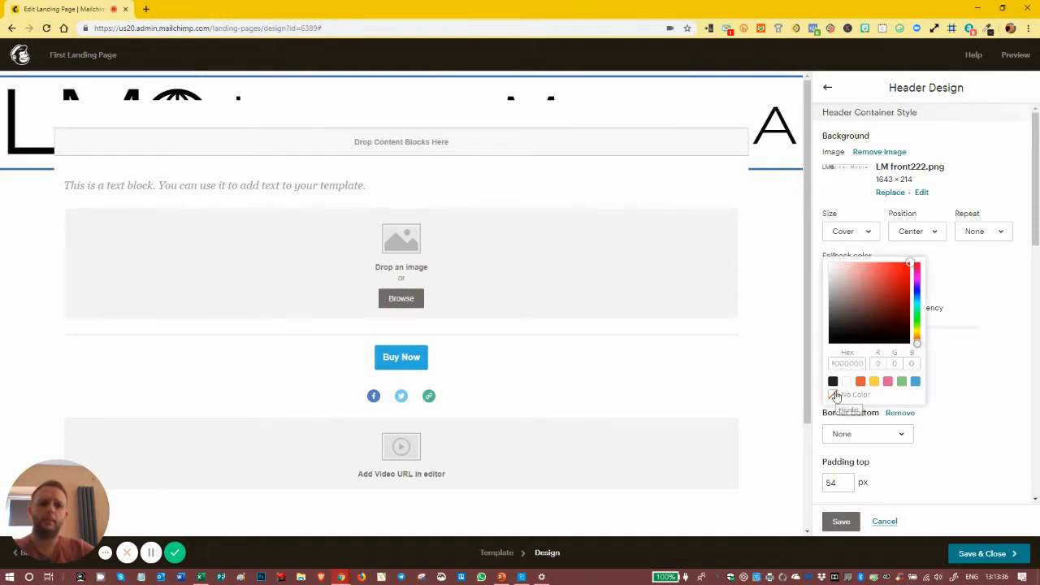
left_click(974, 274)
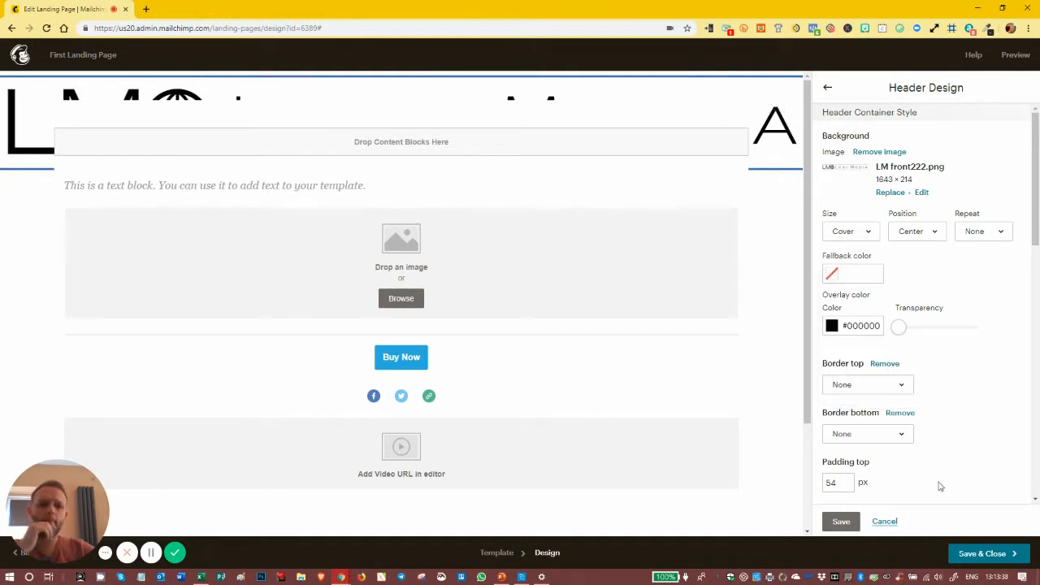
left_click(851, 525)
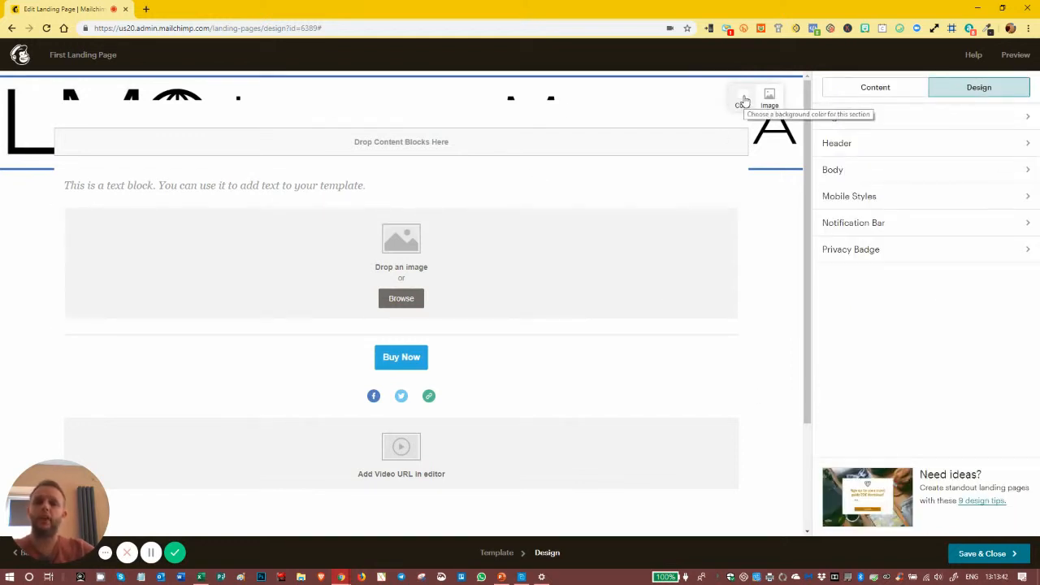
- Reopen the header design and remove the header container's background image
left_click(856, 143)
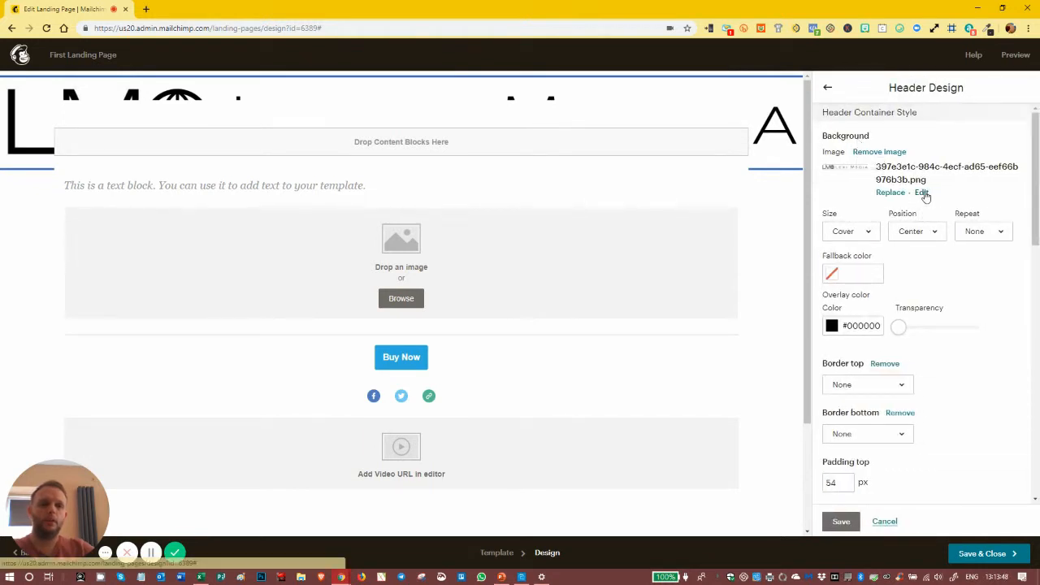
left_click(877, 152)
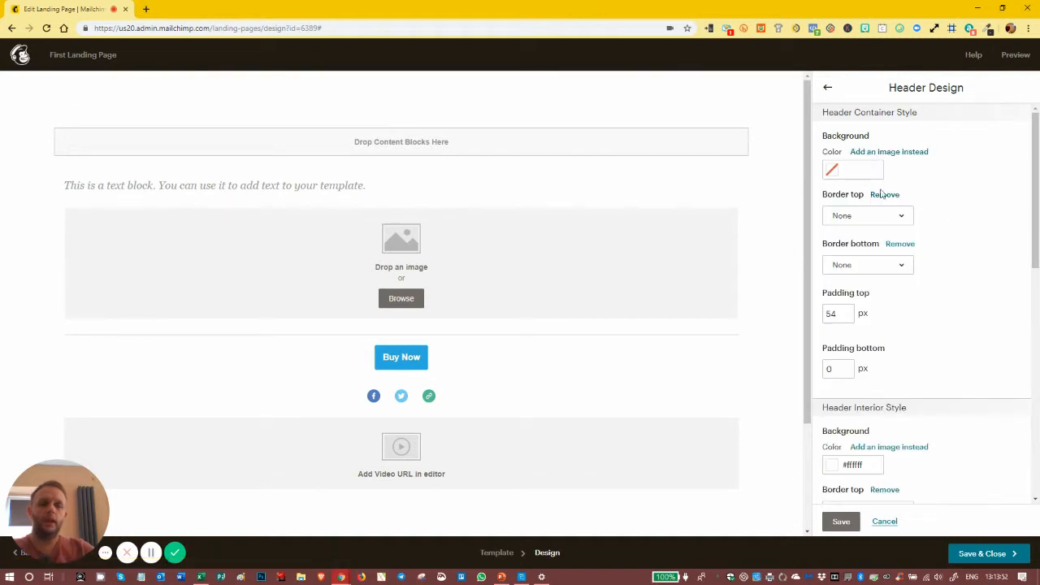
- Set the header container's top border style to Ridge and its bottom border style to Inset
scroll(855, 209, "down", 1)
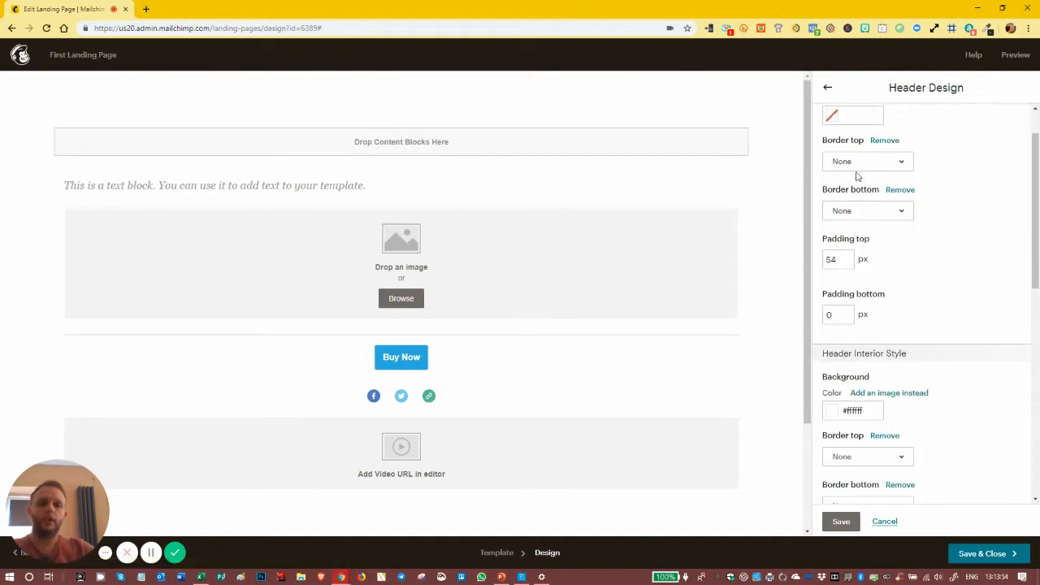
left_click(854, 161)
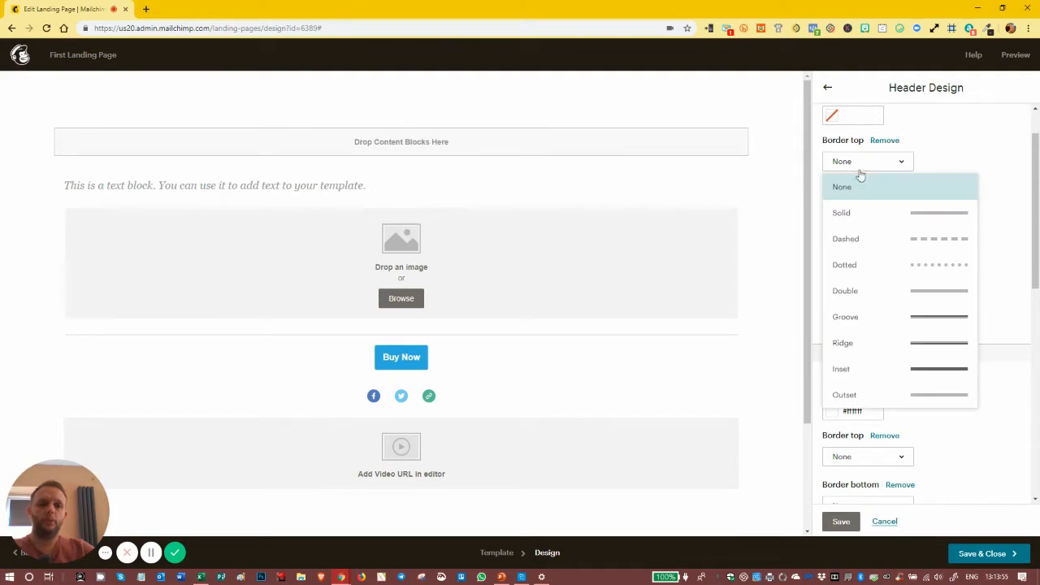
left_click(913, 342)
left_click(886, 230)
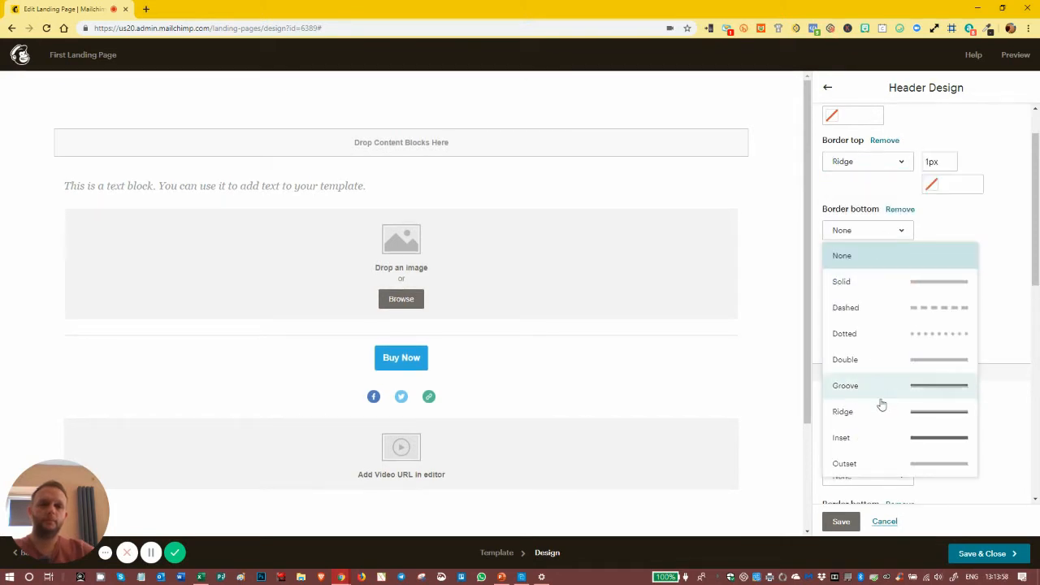
left_click(876, 435)
- Set both the top and bottom border colors of the header container to #222222
left_click(936, 189)
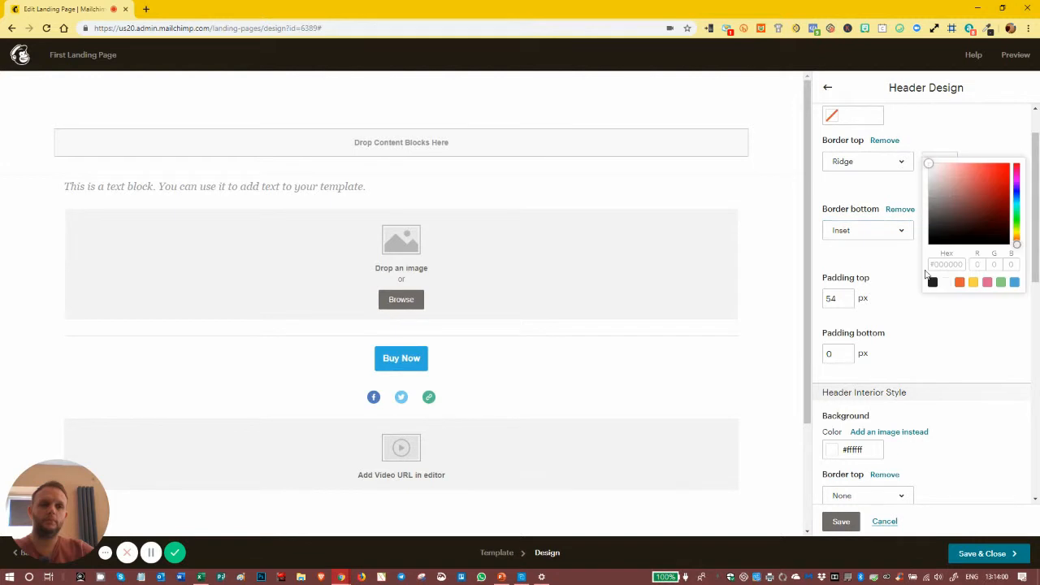
left_click(932, 282)
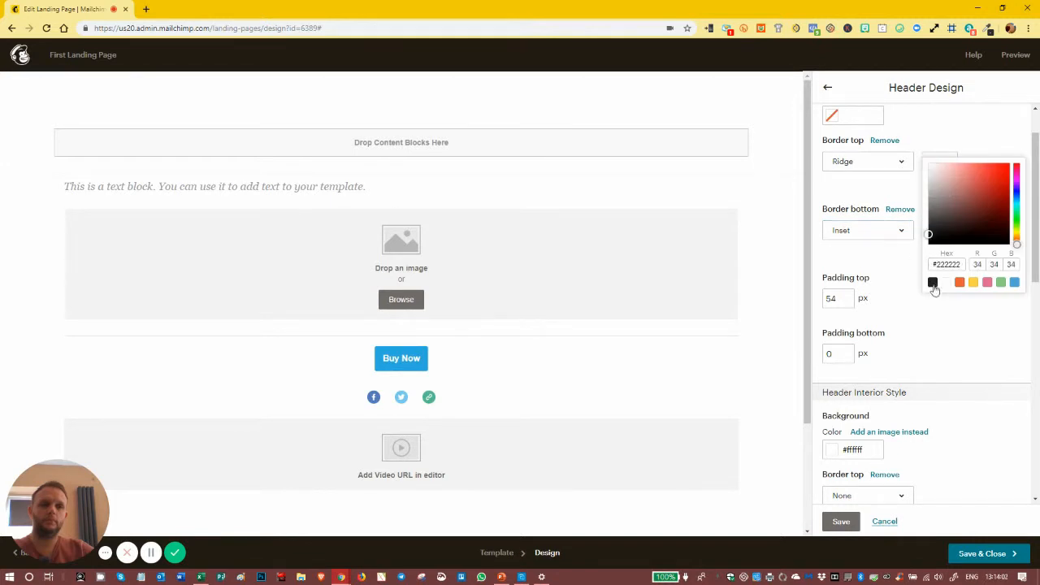
left_click(943, 317)
left_click(931, 252)
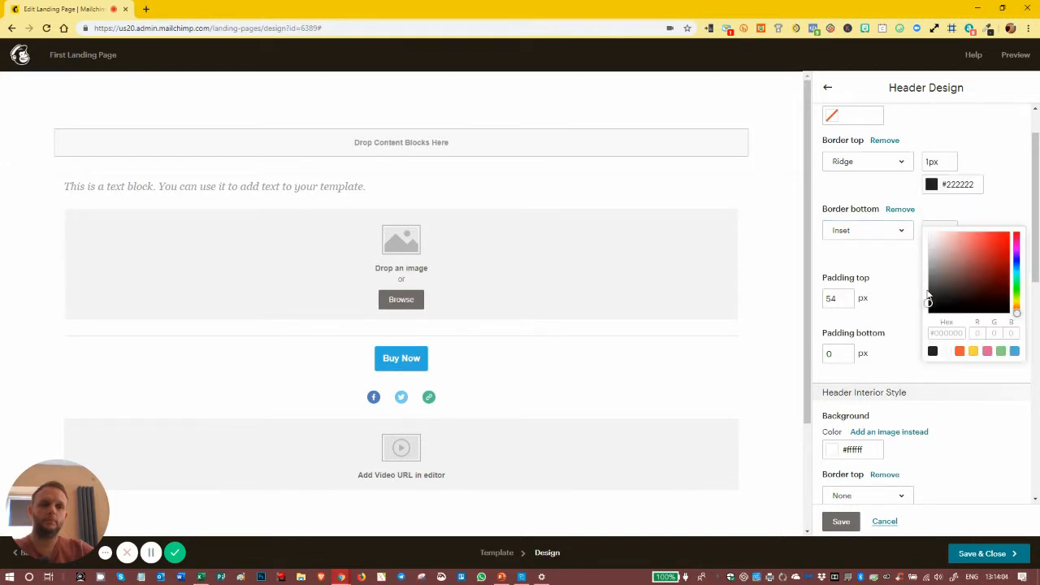
left_click(933, 352)
left_click(990, 442)
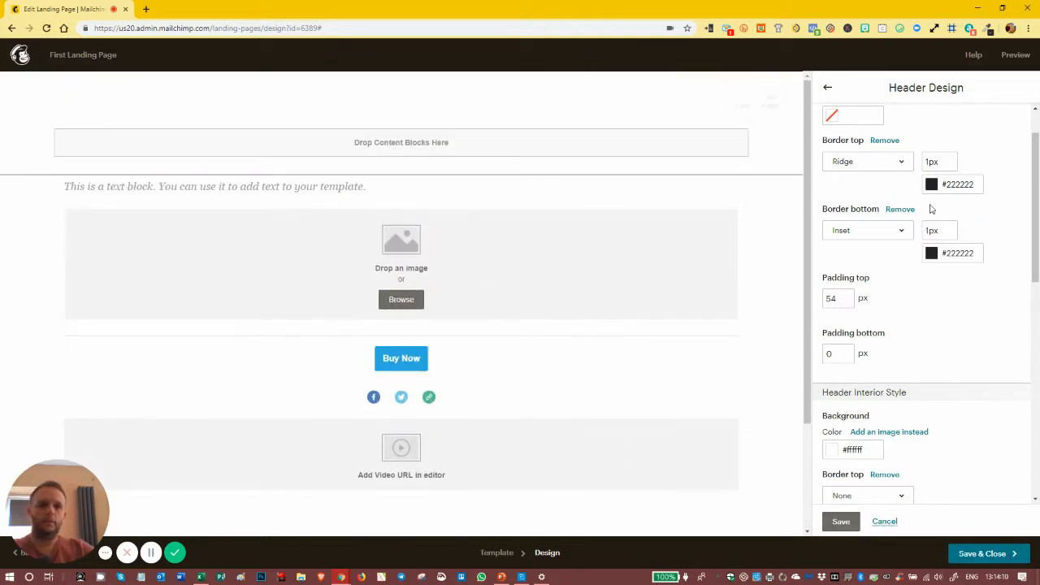
- Set the header container's top and bottom border widths to 10px
left_click(928, 163)
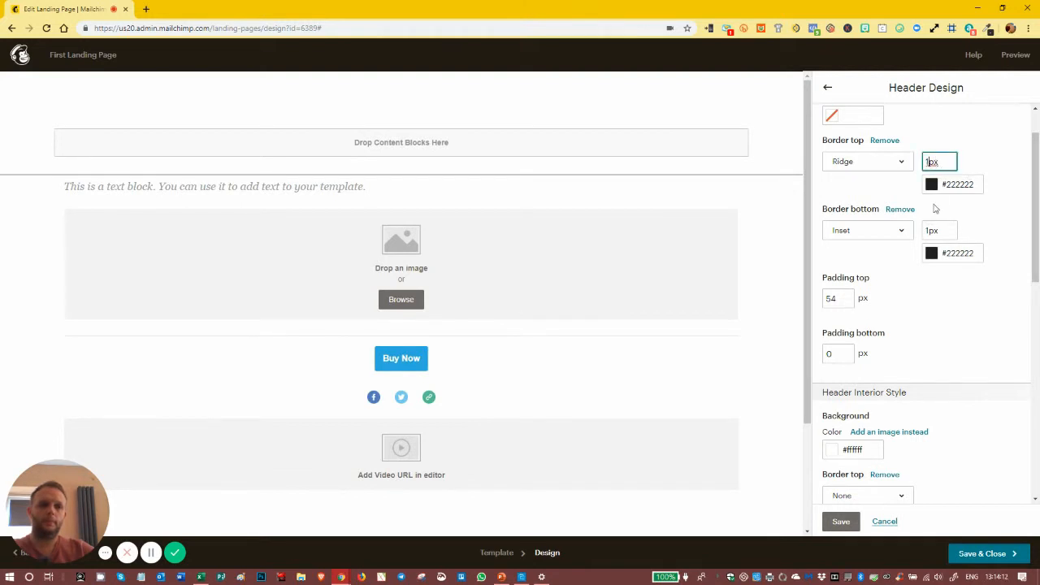
type("0")
left_click(929, 232)
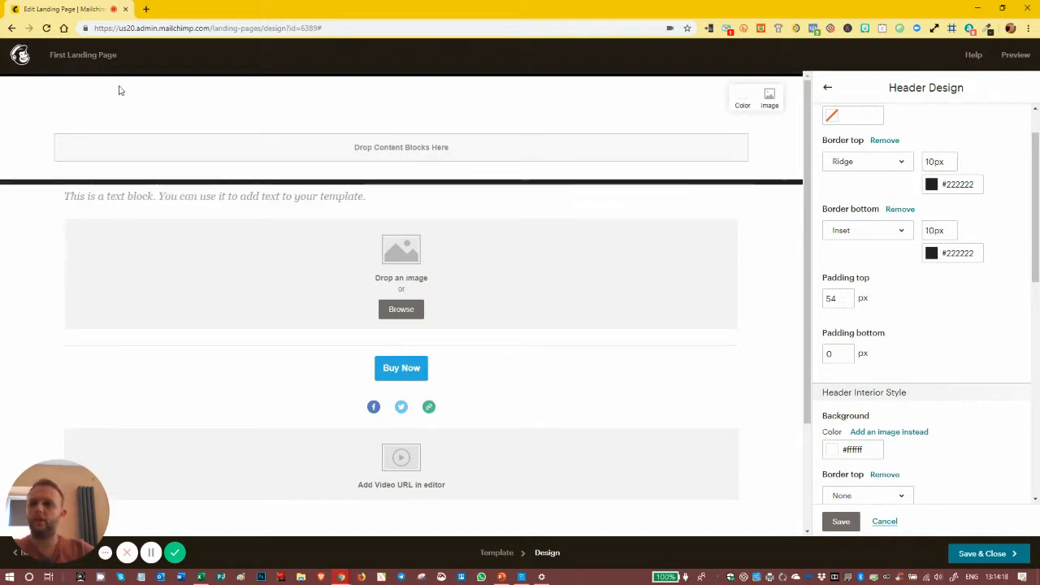
- Change the header container's top border color to the orange preset #ea5b3a
left_click(939, 187)
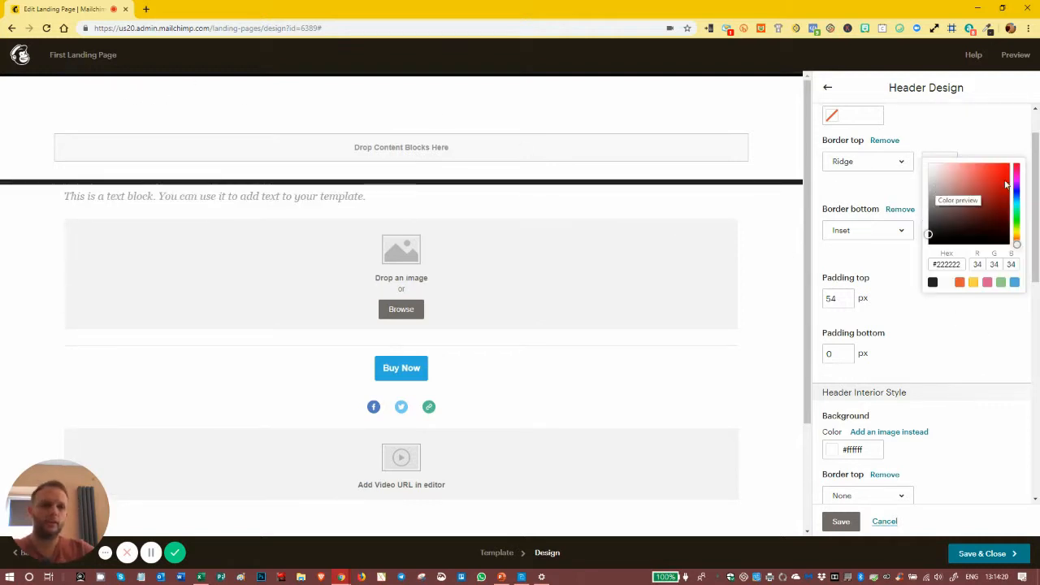
left_click(959, 282)
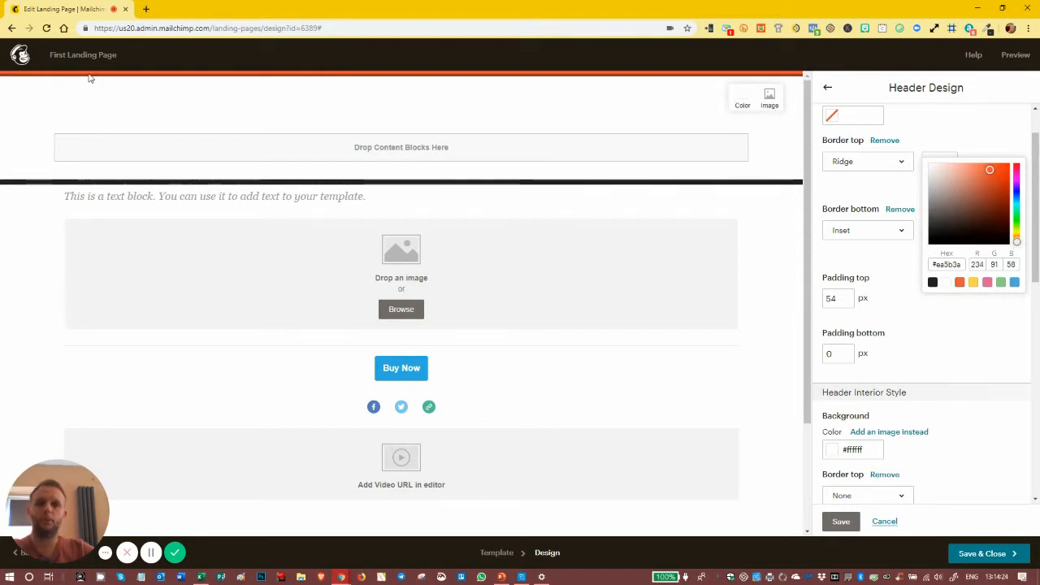
left_click(985, 125)
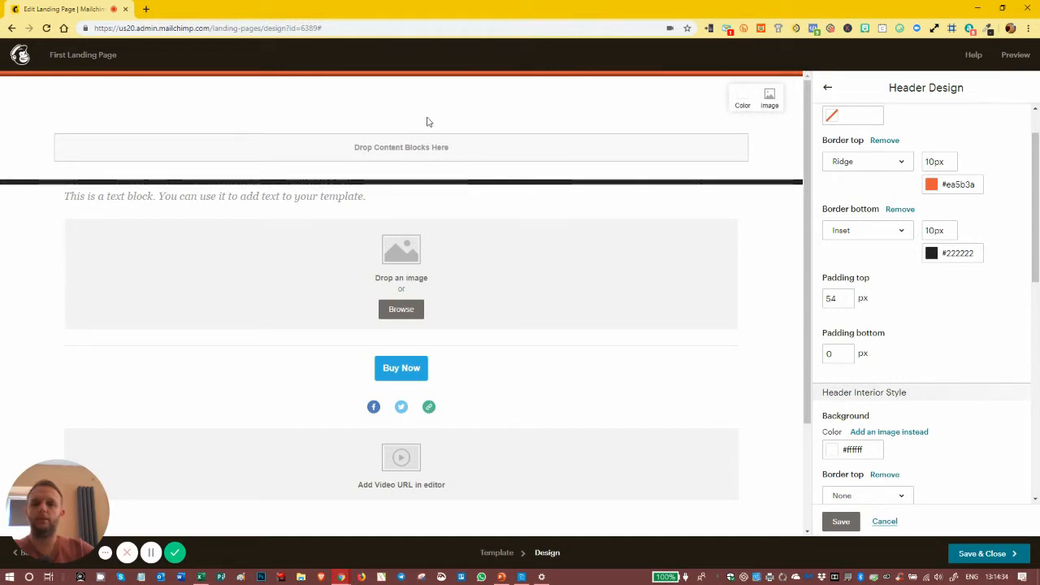
- Set the header container's top padding to 0 px
left_click(833, 298)
key("BackSpace")
key("BackSpace")
type("0")
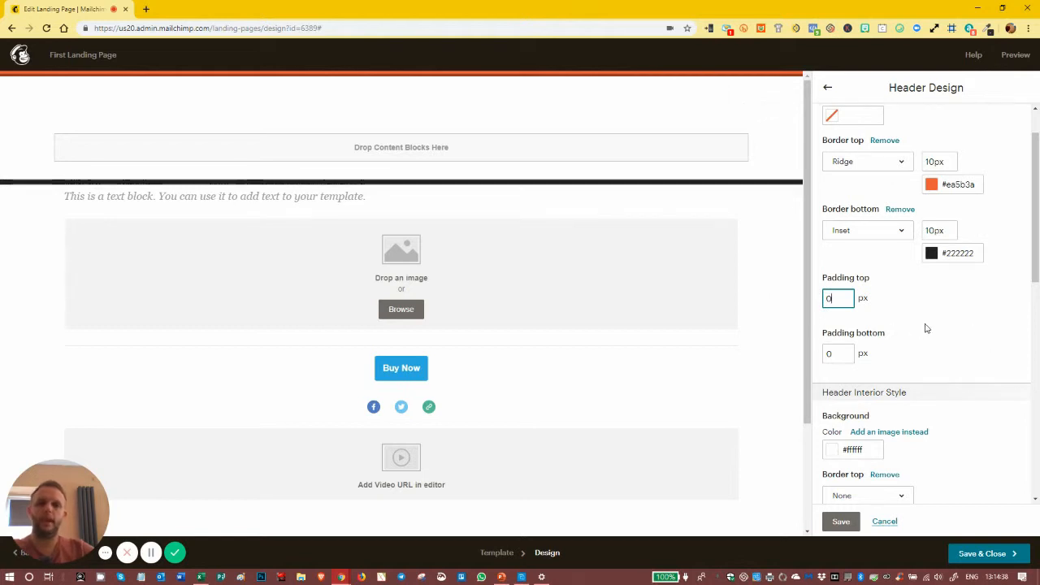
left_click(925, 328)
- Set the header container's top padding and bottom padding to 50 px each
left_click(832, 297)
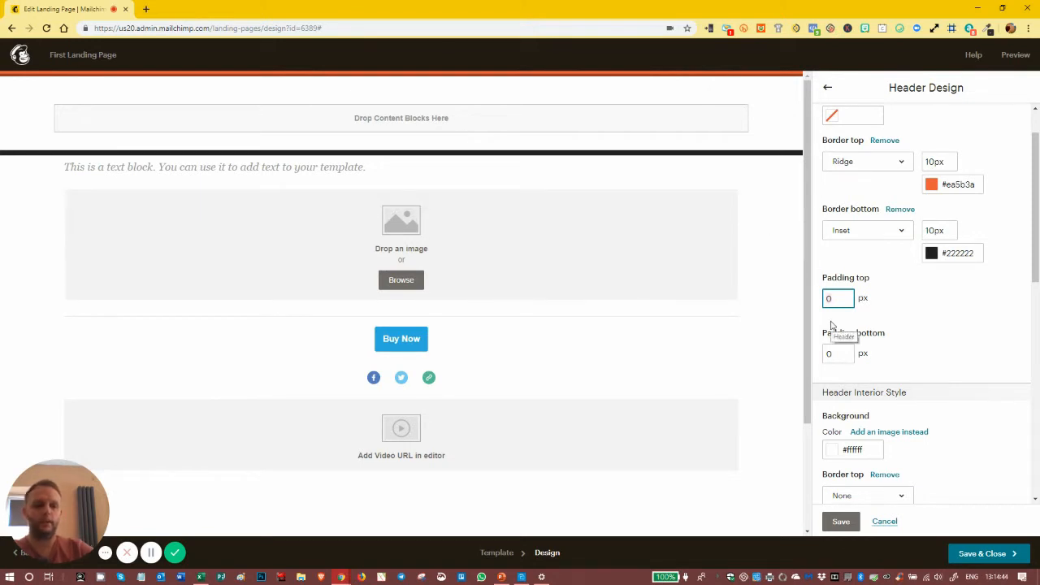
key("BackSpace")
type("50")
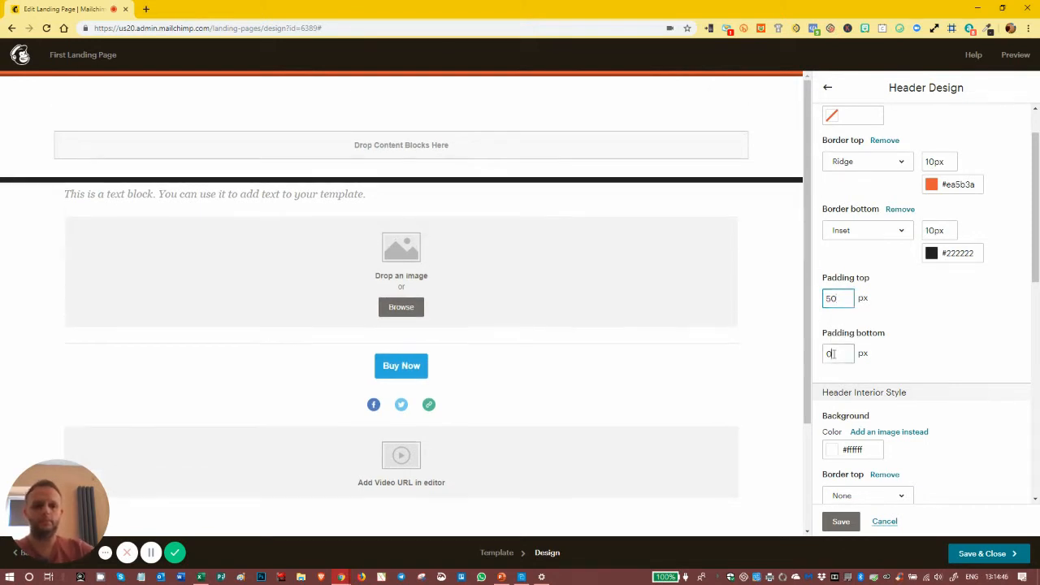
left_click(839, 353)
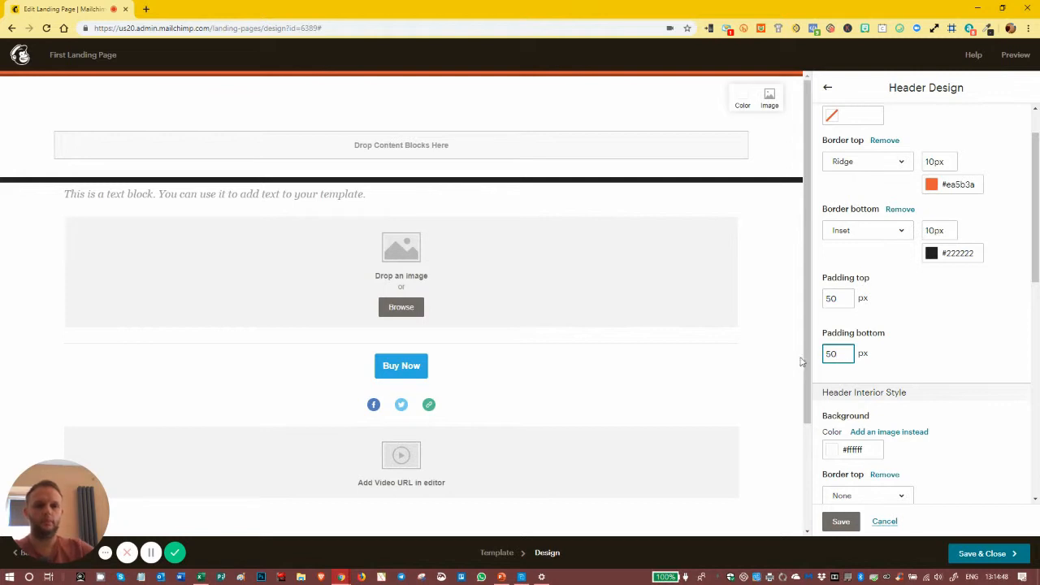
left_click(920, 327)
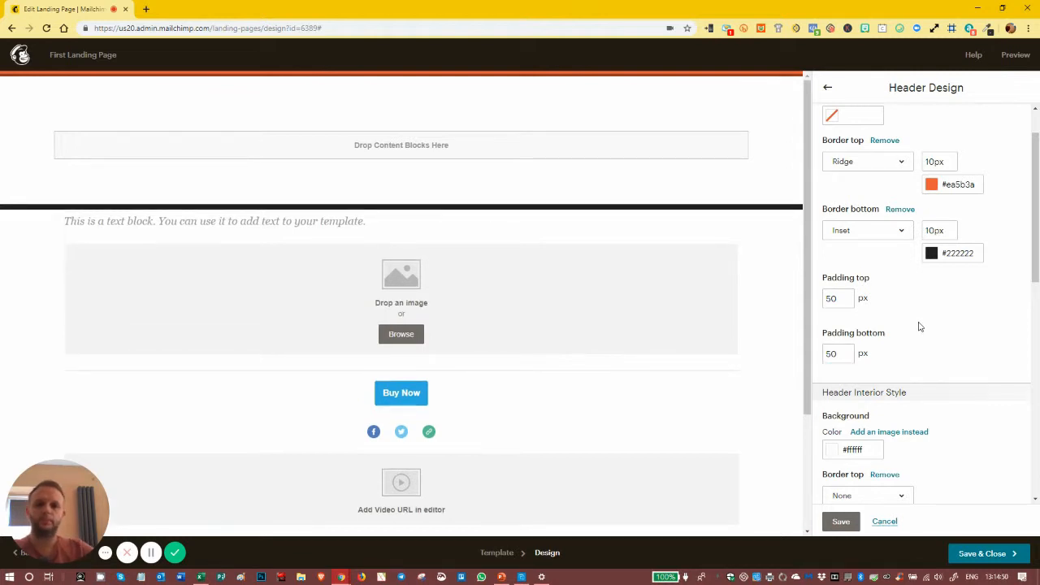
- Set the header interior background color to the yellow preset #ffd249
scroll(920, 325, "down", 3)
scroll(914, 309, "up", 5)
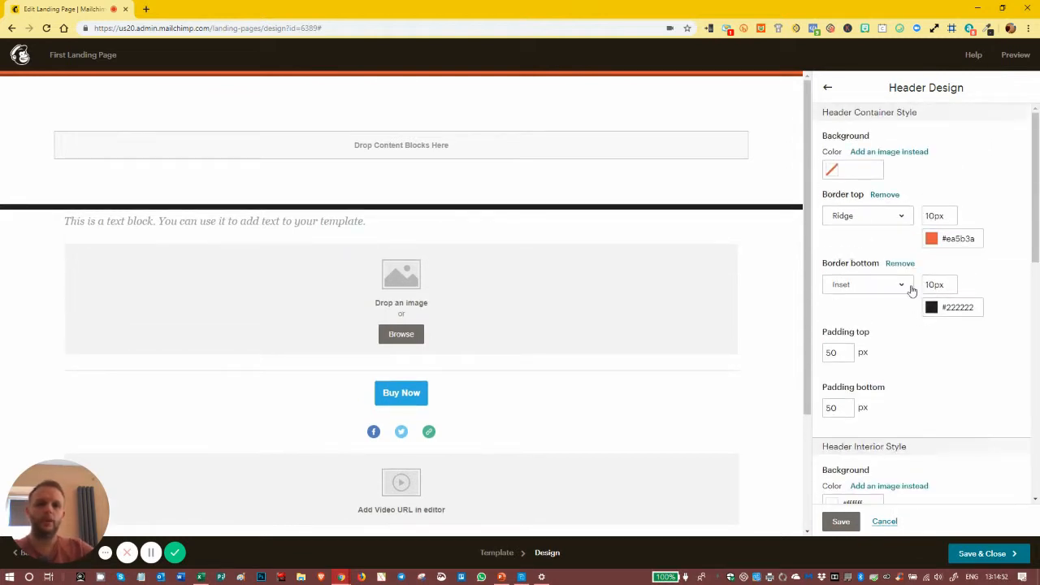
scroll(885, 308, "down", 2)
scroll(877, 326, "up", 3)
scroll(862, 357, "down", 3)
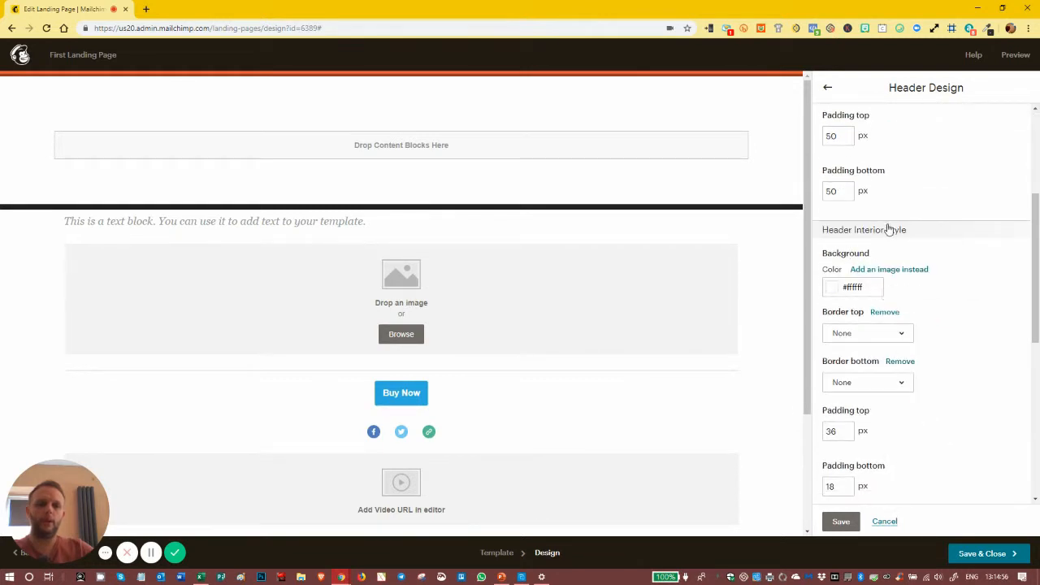
left_click(843, 287)
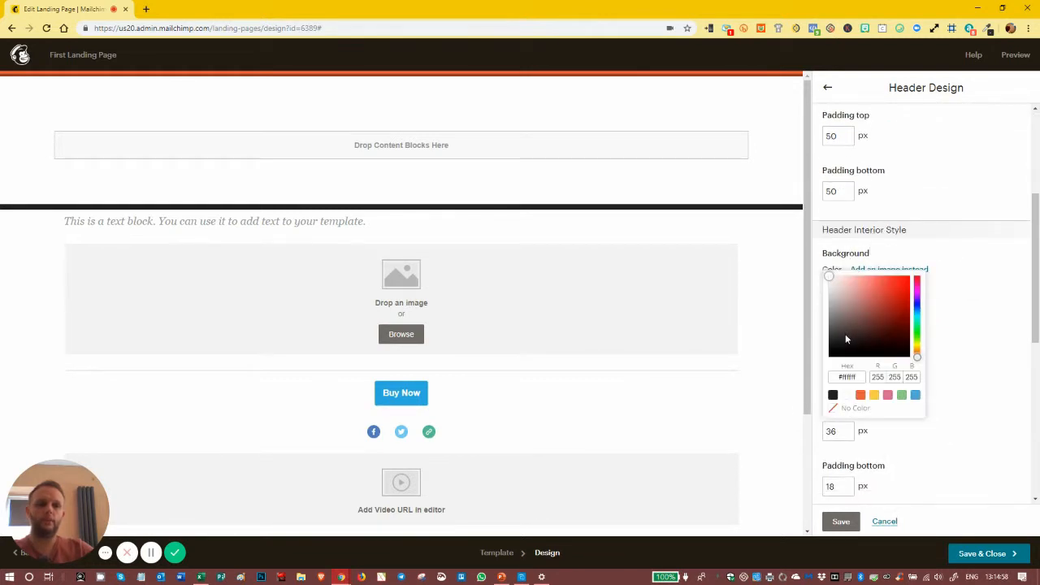
left_click(874, 395)
- Give the header interior an Inset border style at both top and bottom
scroll(952, 211, "down", 2)
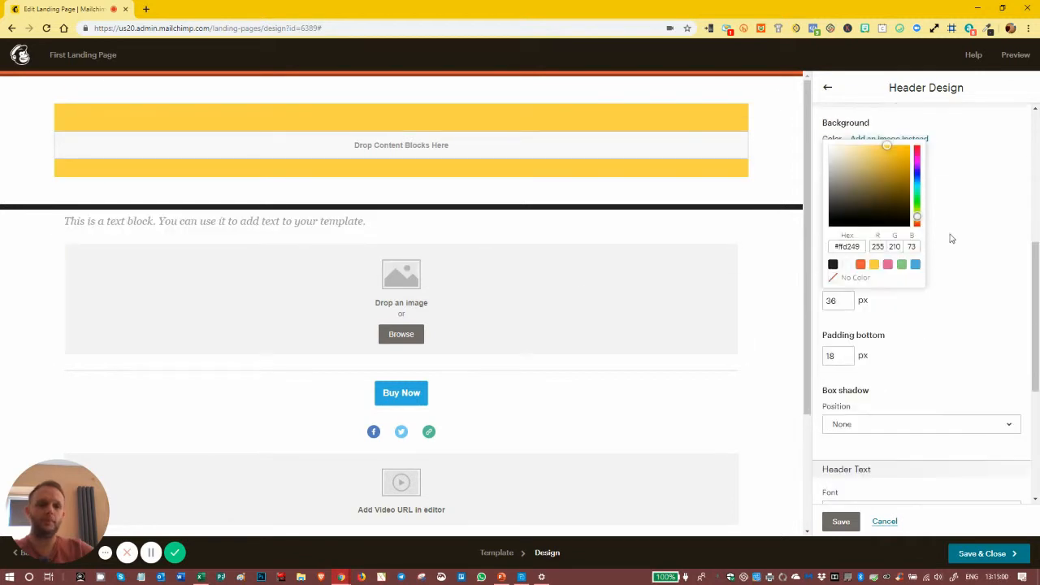
scroll(951, 238, "down", 1)
scroll(969, 208, "up", 1)
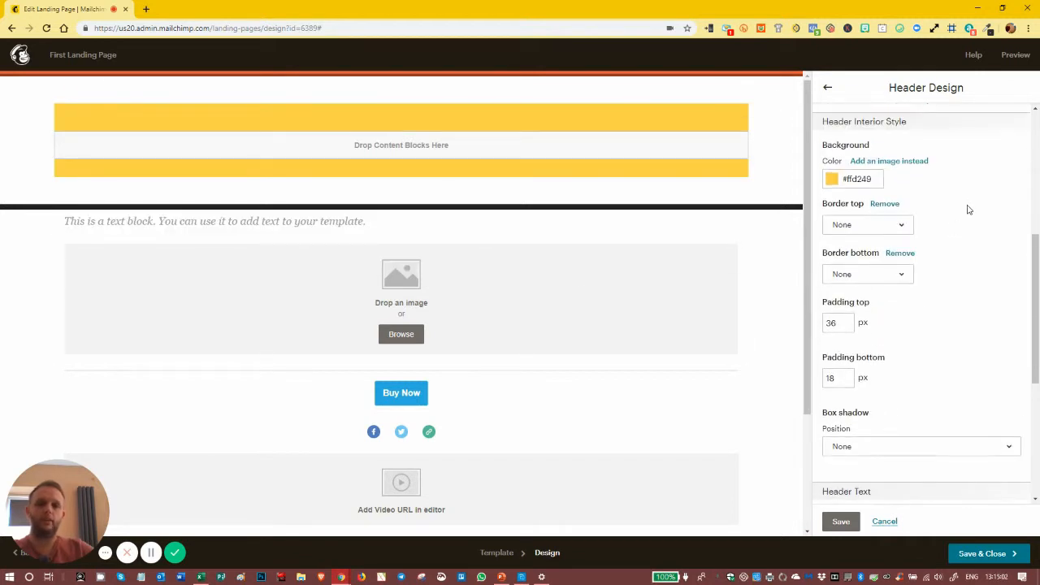
left_click(863, 227)
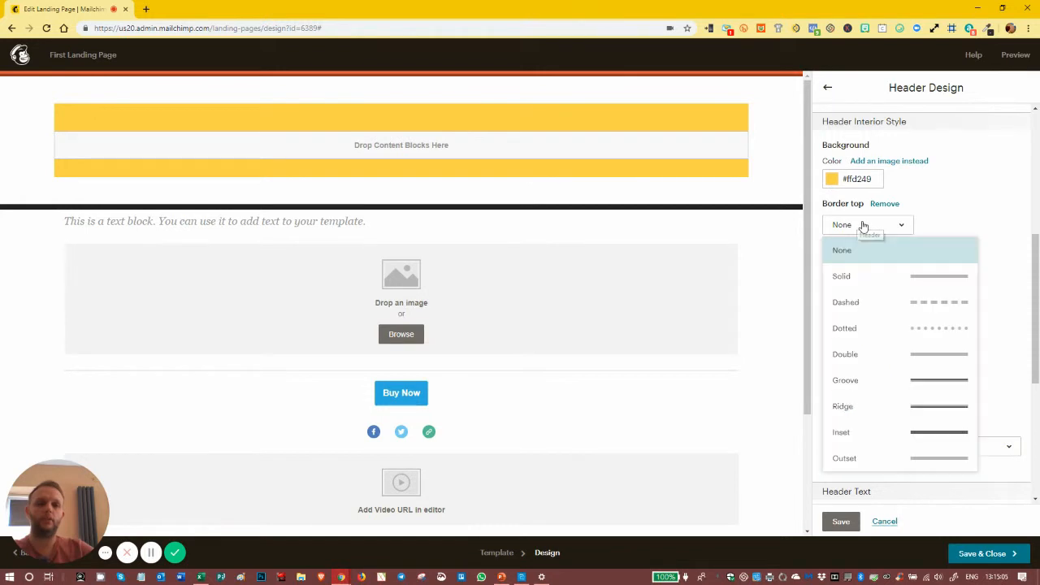
left_click(909, 430)
left_click(873, 299)
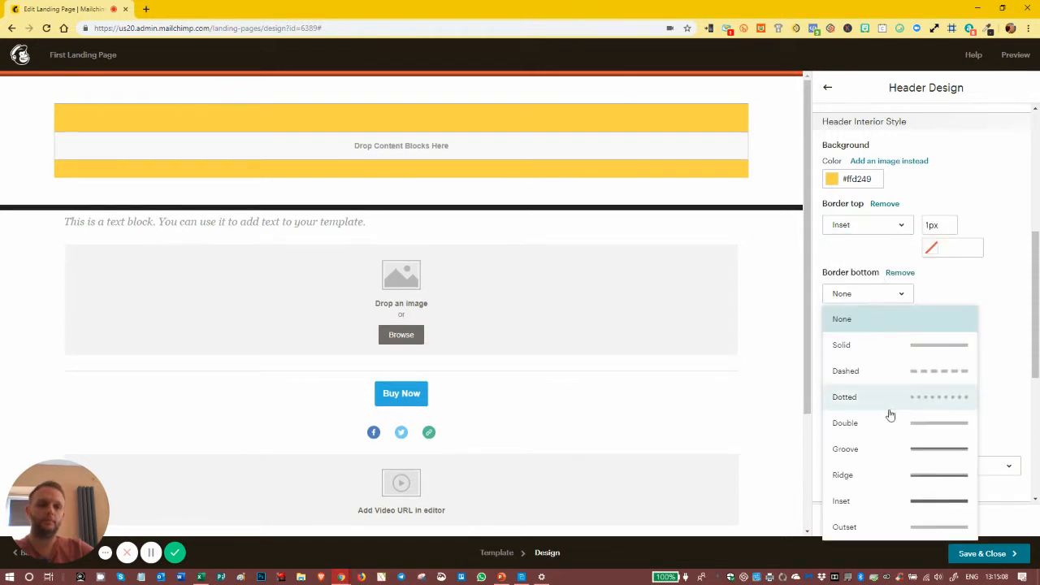
left_click(885, 507)
- Set the header interior's top and bottom border colors to the pink preset #e0629a
left_click(931, 246)
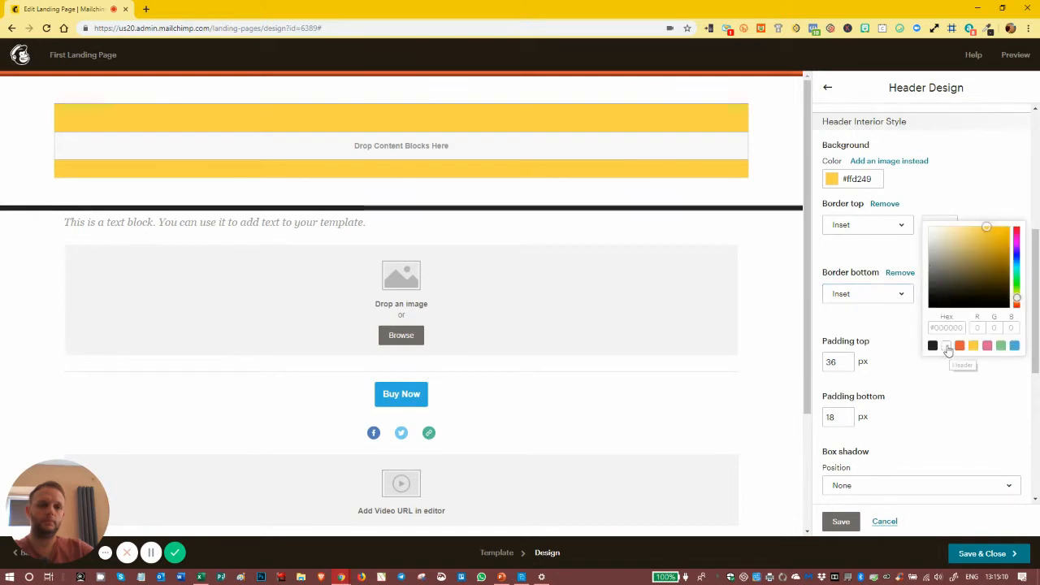
left_click(987, 346)
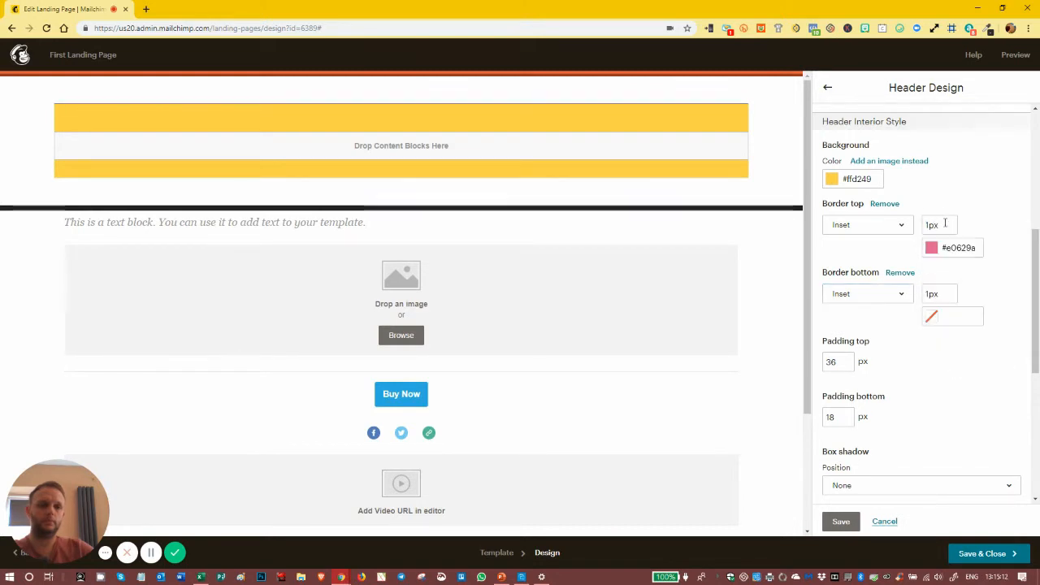
left_click(932, 319)
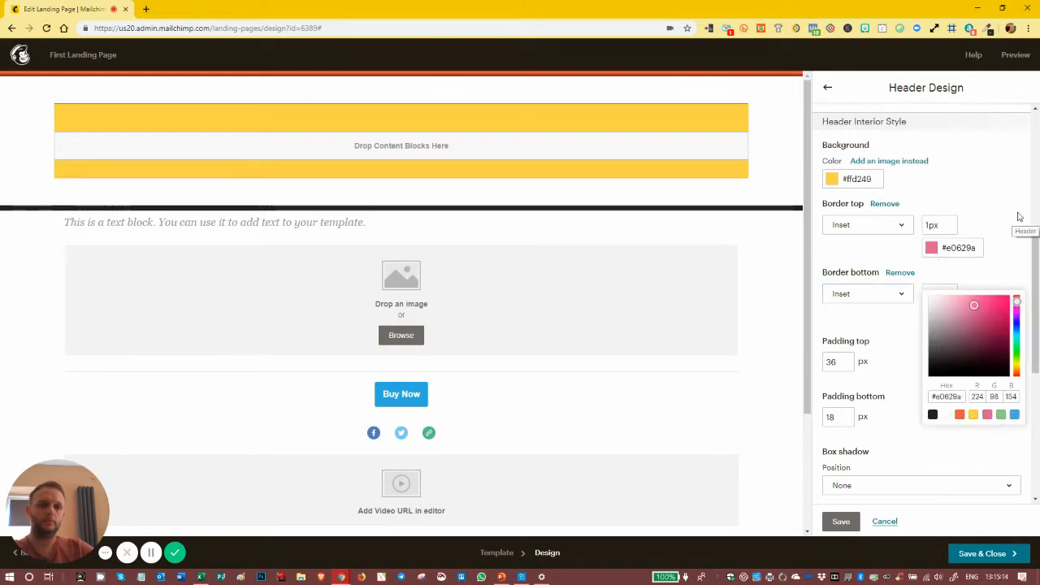
- Set the header interior's top and bottom border widths to 10px
left_click(933, 226)
type("0")
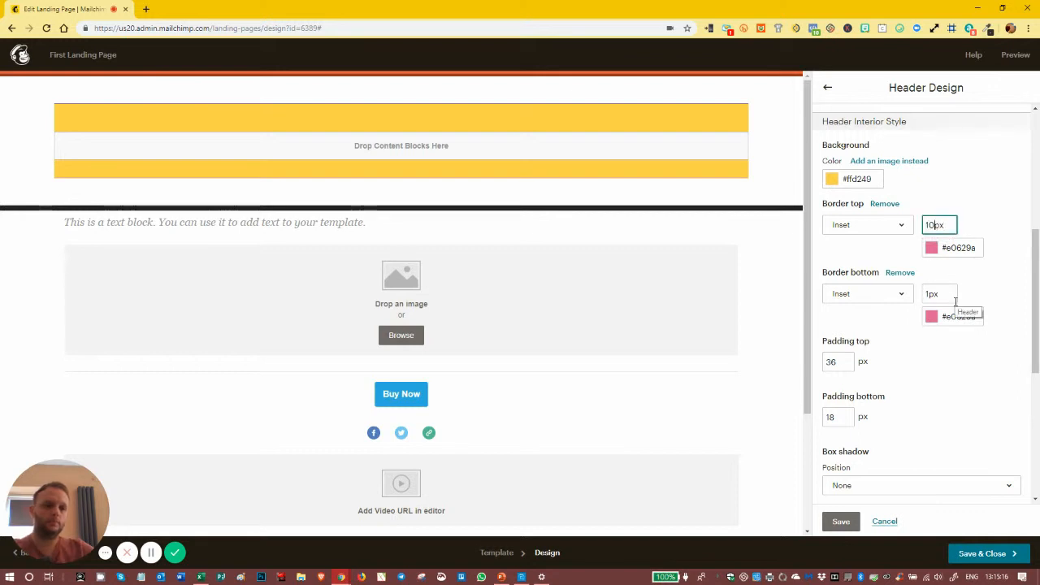
left_click(935, 296)
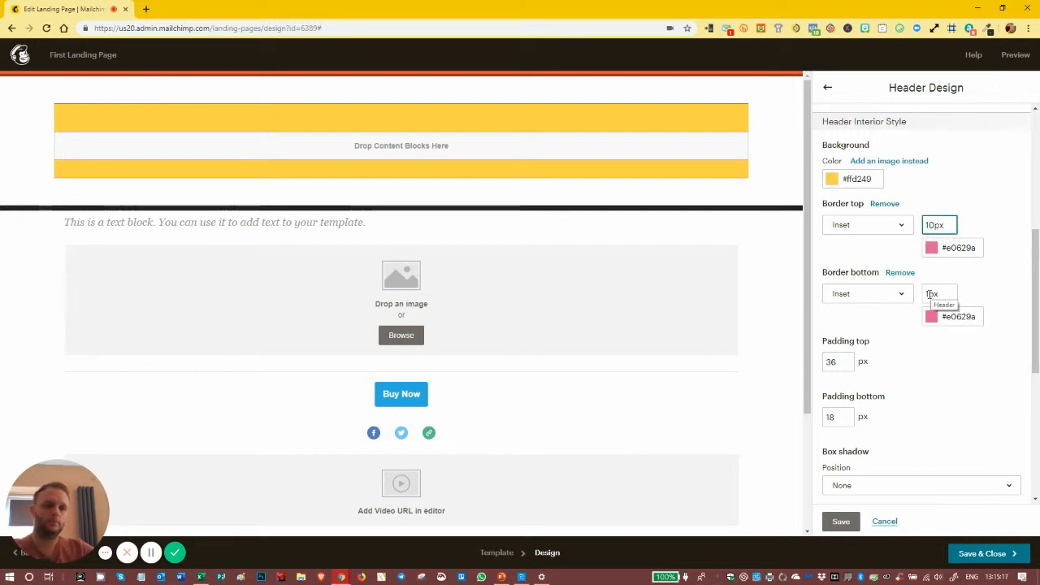
left_click(953, 360)
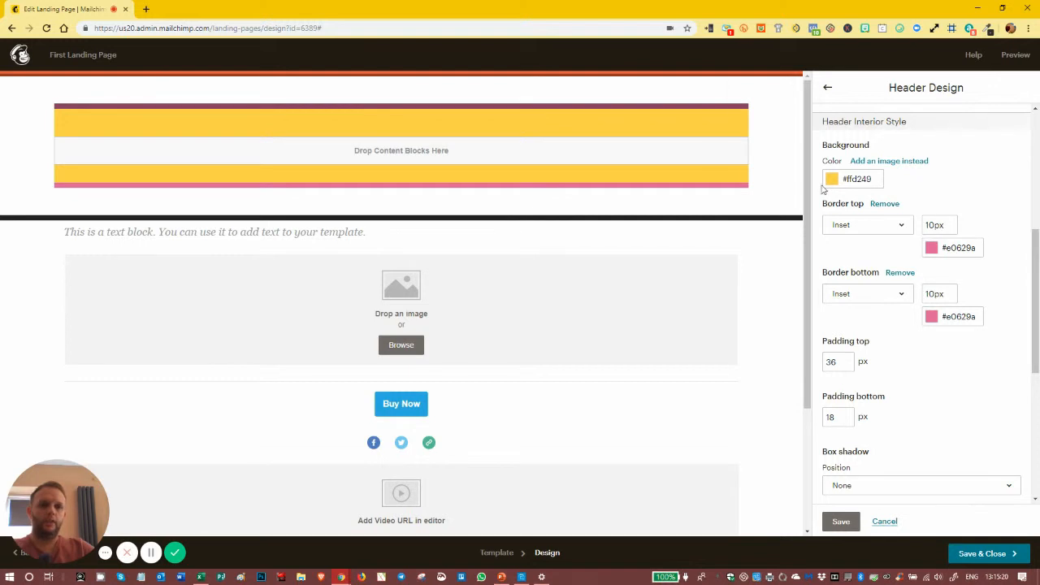
- Change both header interior border styles to Solid and set the interior's top padding to 18 px
left_click(879, 235)
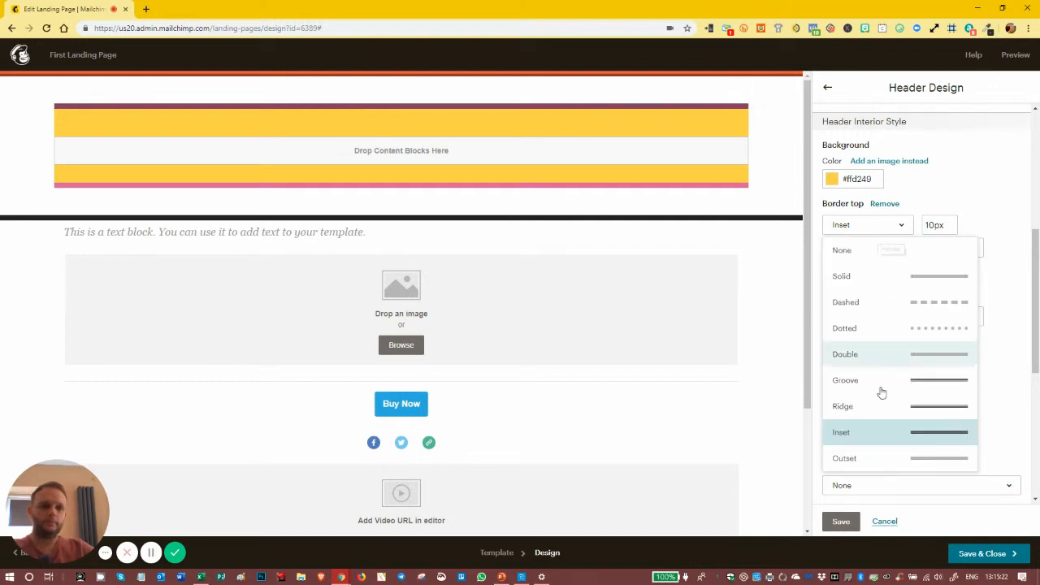
left_click(882, 274)
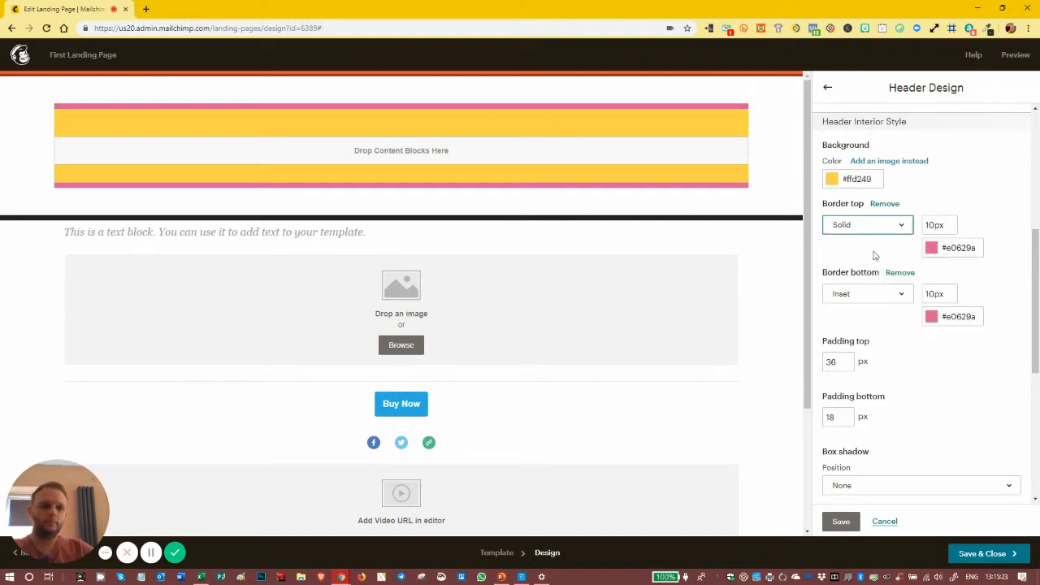
left_click(863, 295)
left_click(857, 348)
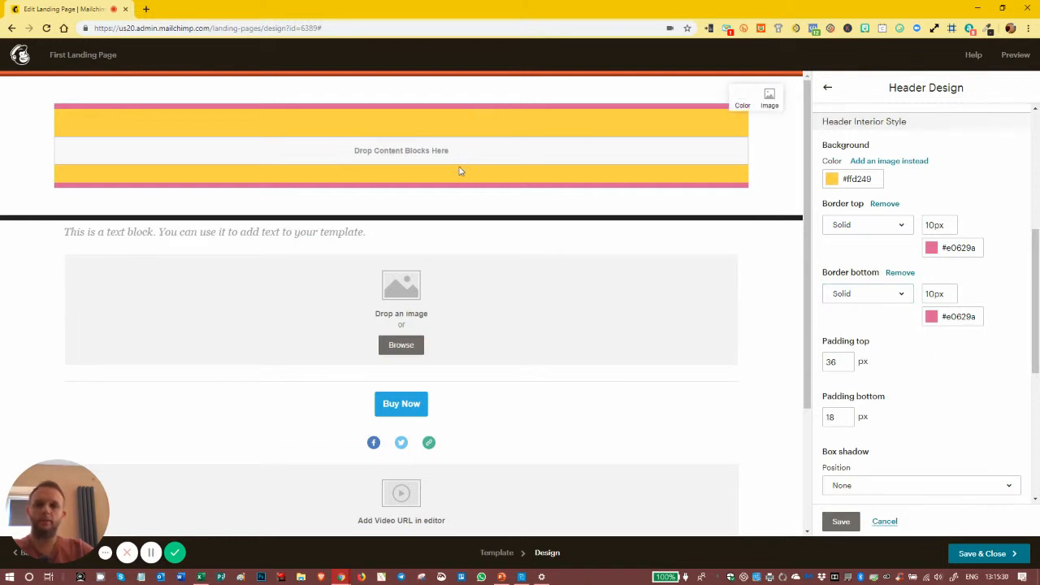
left_click(838, 363)
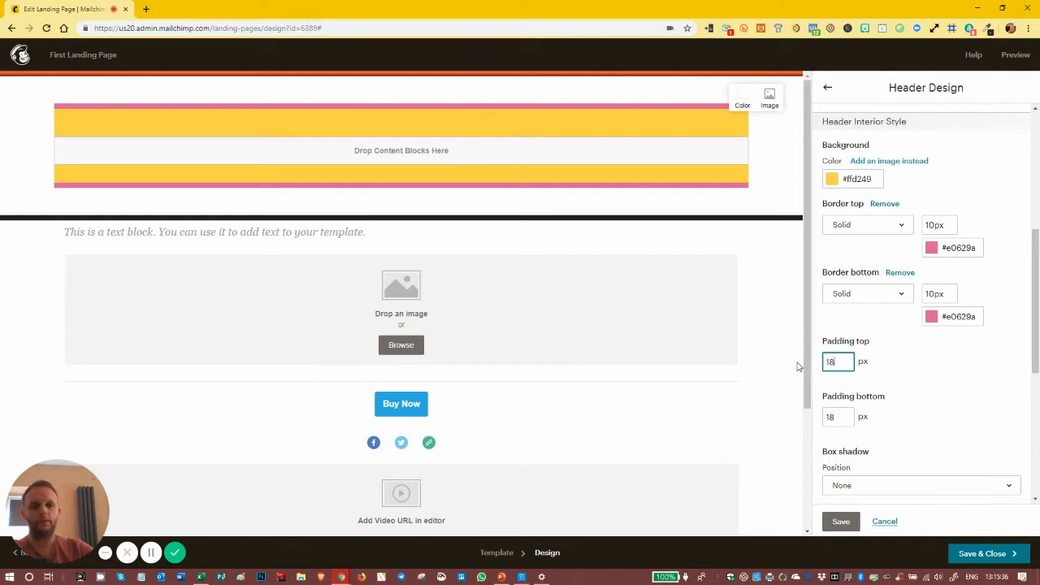
left_click(919, 383)
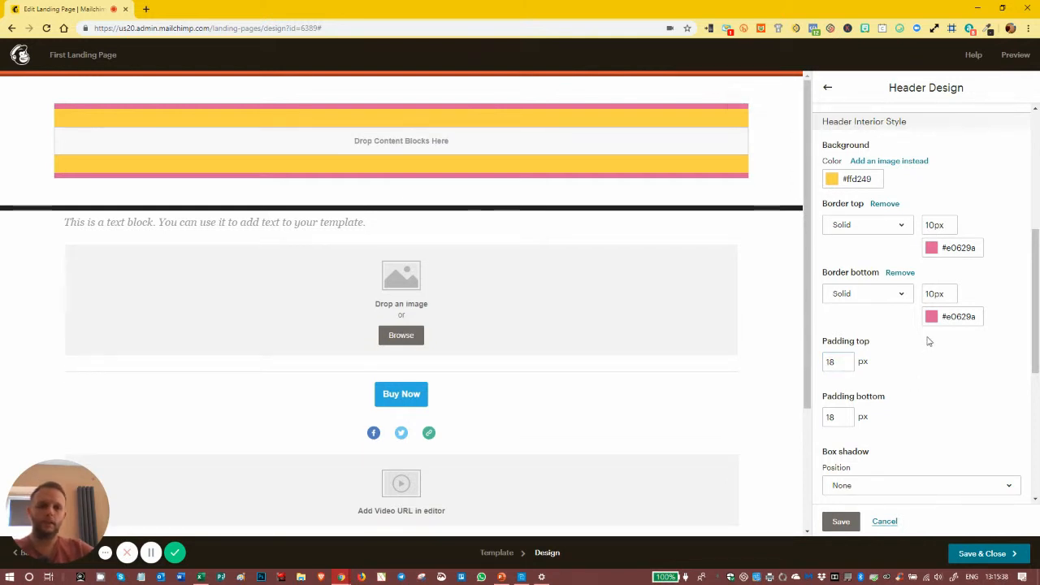
- Add a box shadow to the header interior with its position set to Middle-Left
scroll(927, 341, "down", 3)
left_click(867, 270)
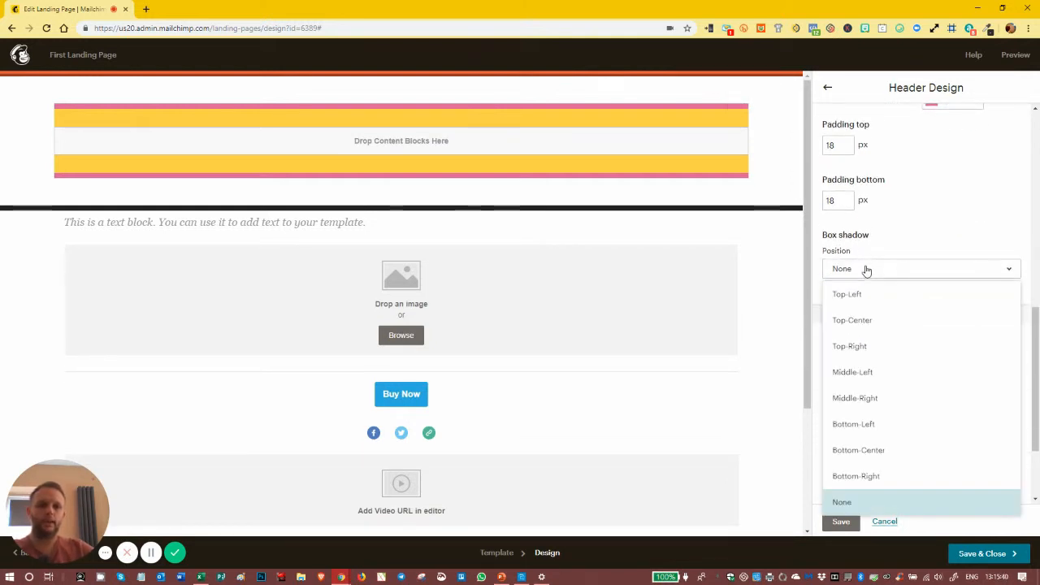
left_click(868, 371)
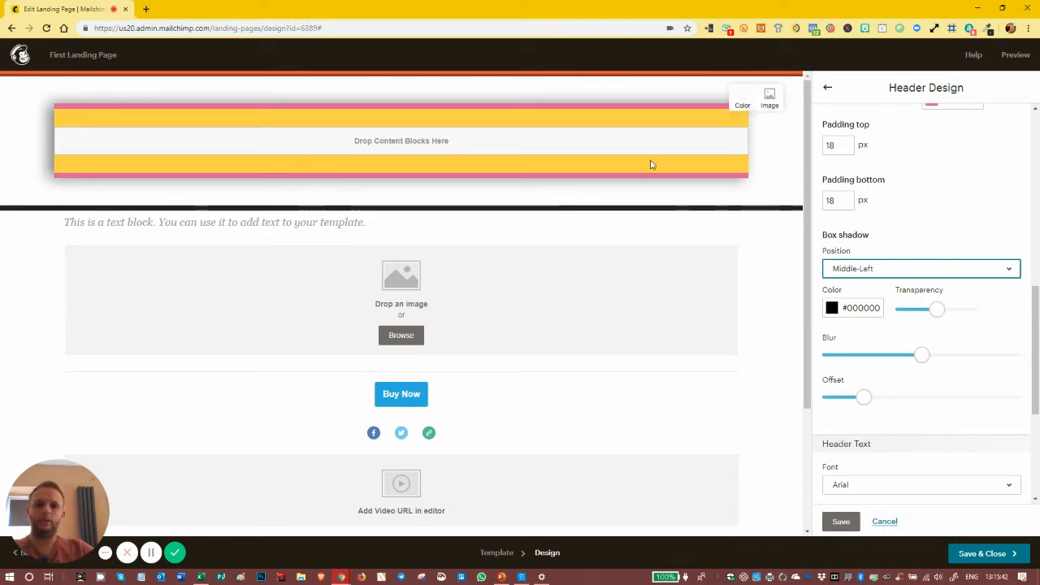
left_click(971, 192)
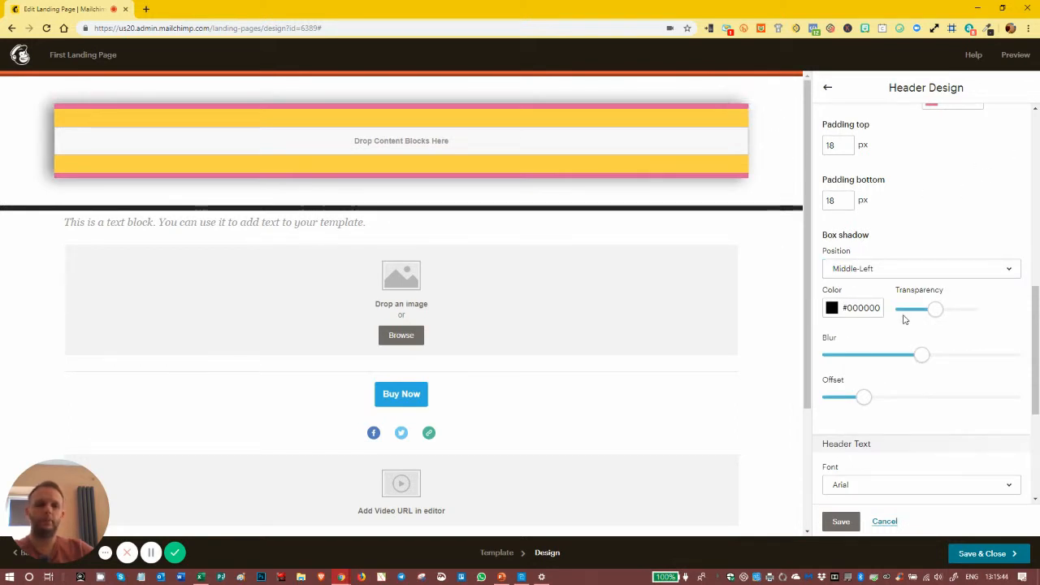
- Raise the box shadow's Transparency to about 85% of its range, nudge its Blur slightly and reduce its Offset to the minimum
left_click_drag(936, 309, 965, 309)
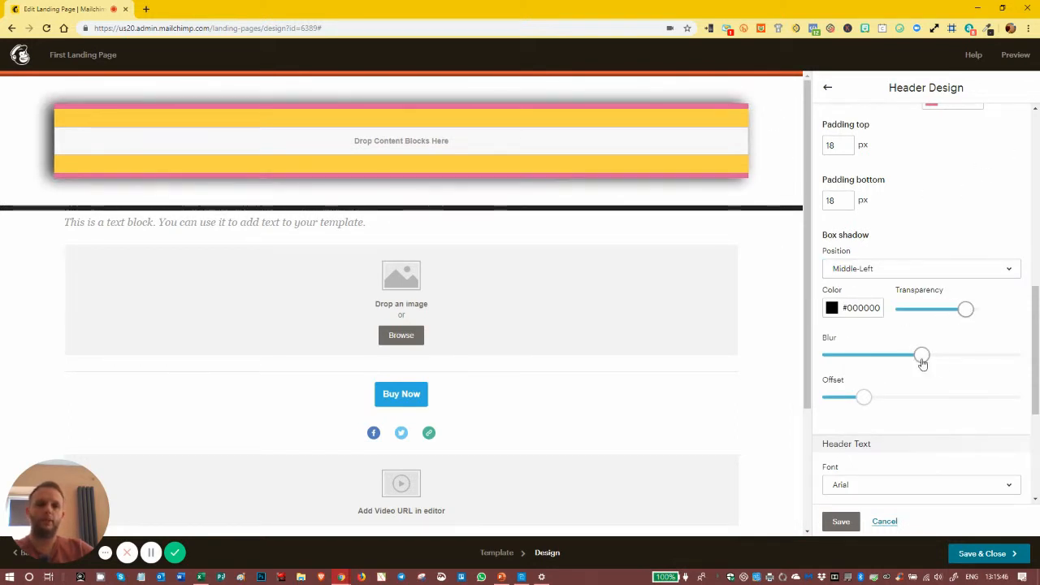
mouse_move(922, 357)
left_mouse_down()
mouse_move(959, 356)
mouse_move(910, 355)
mouse_move(924, 355)
left_mouse_up()
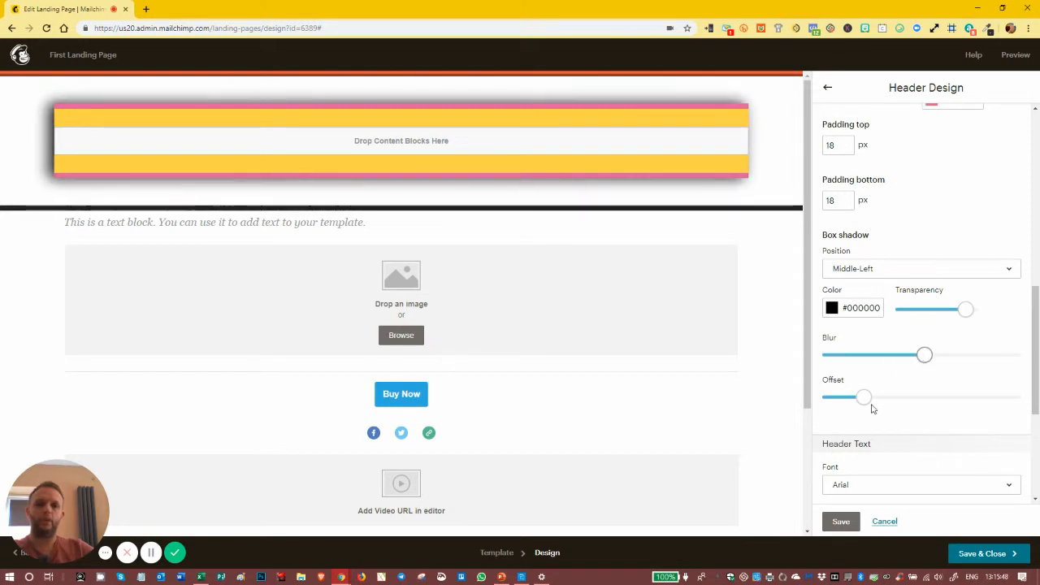
left_click_drag(873, 399, 830, 404)
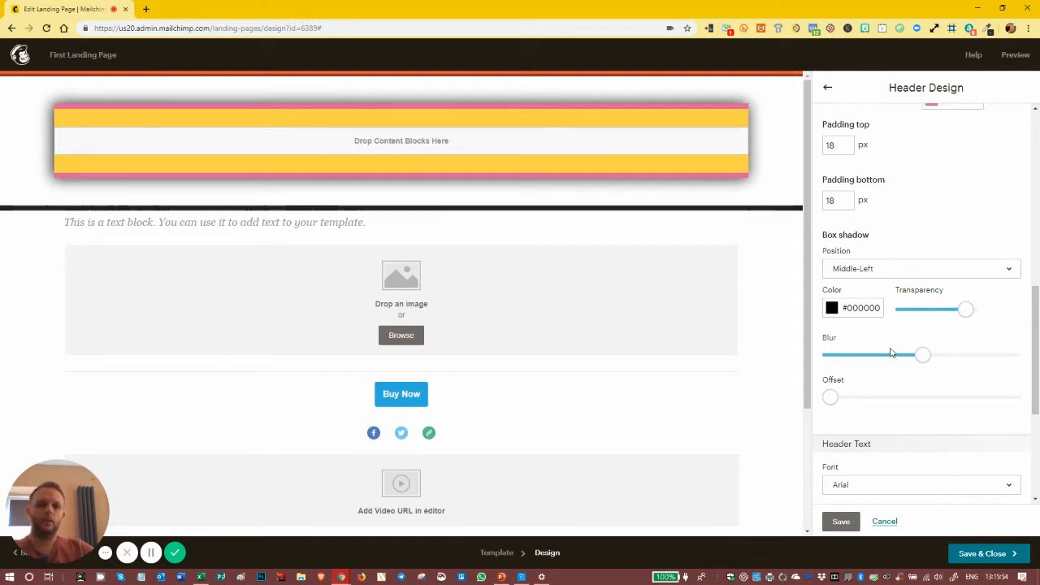
- Set the header text font to Comic Sans and switch to the Body design settings
left_click(875, 488)
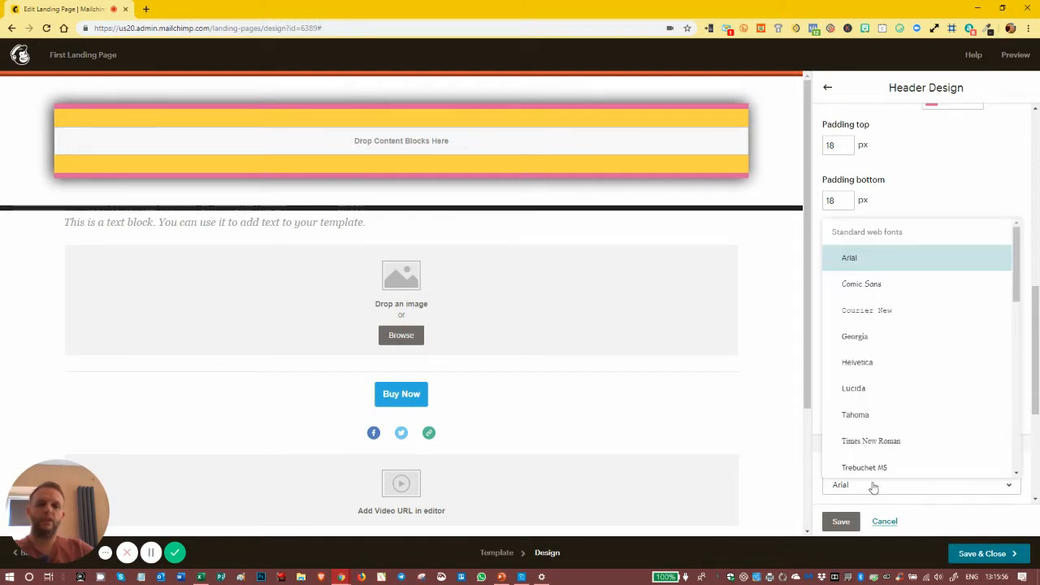
left_click(870, 285)
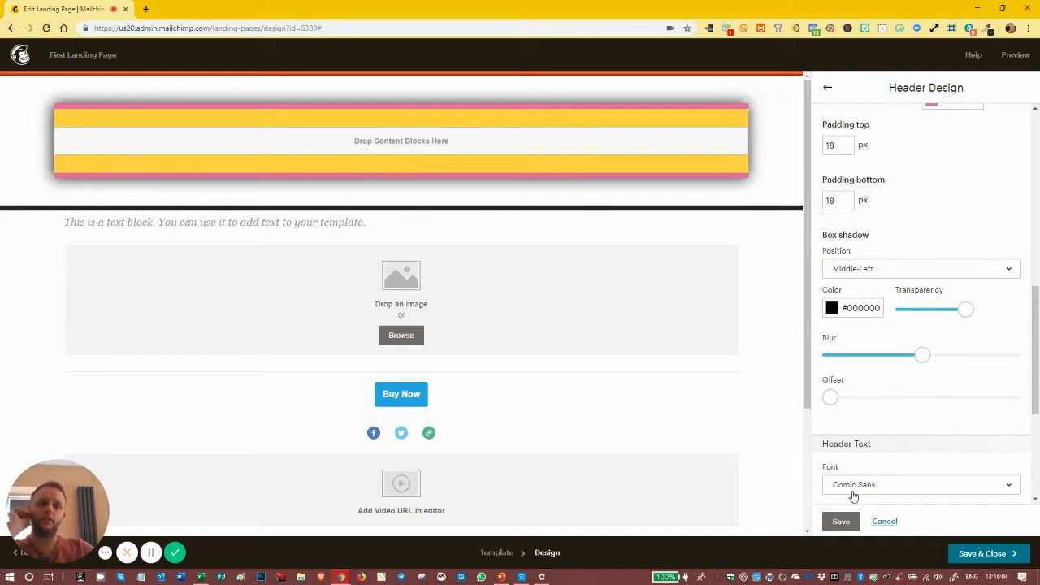
left_click(830, 87)
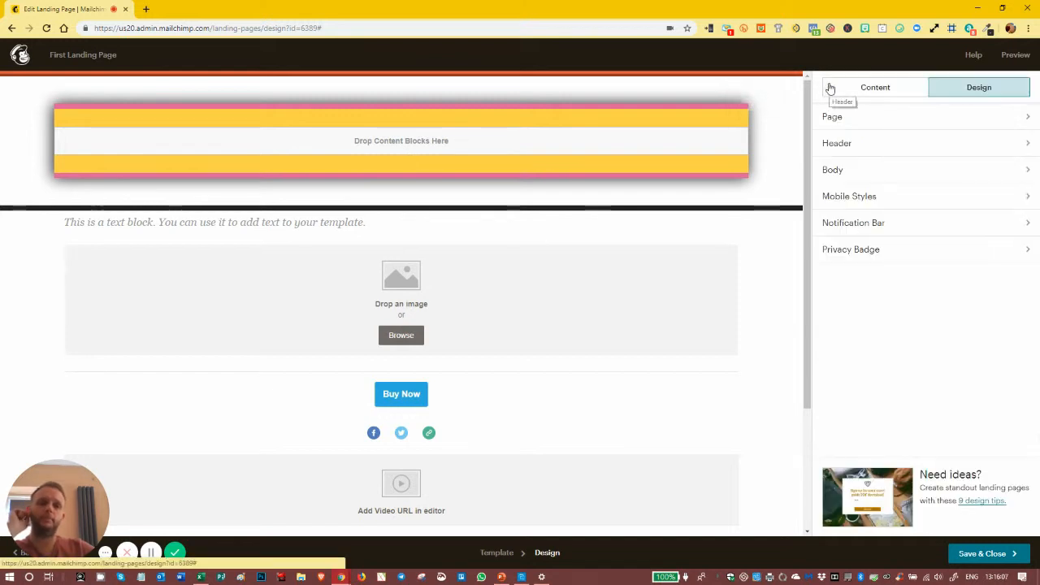
left_click(853, 175)
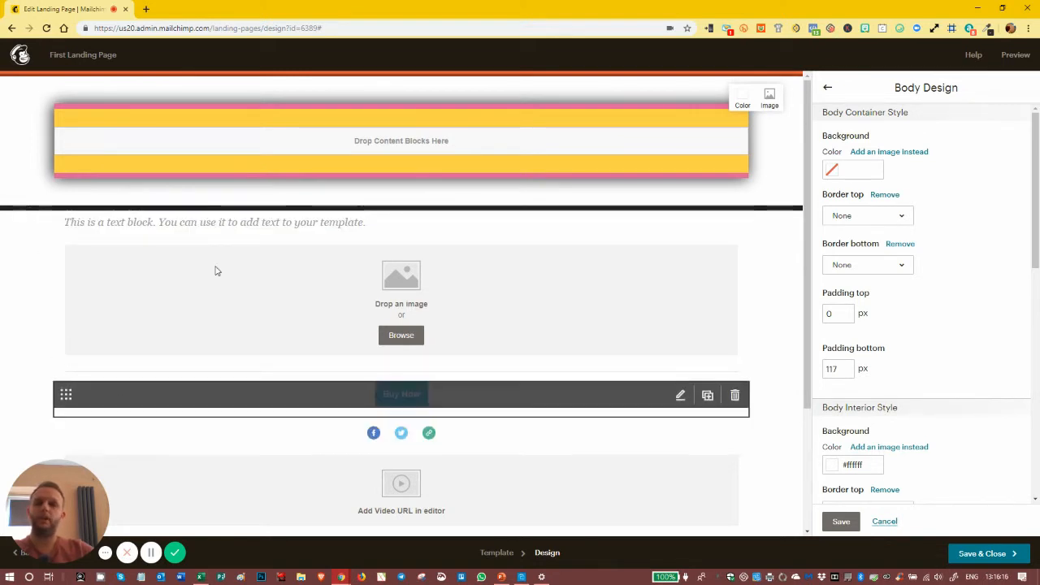
- Try the yellow preset #ffd249 and the LM front222.png image as the body container background
left_click(845, 171)
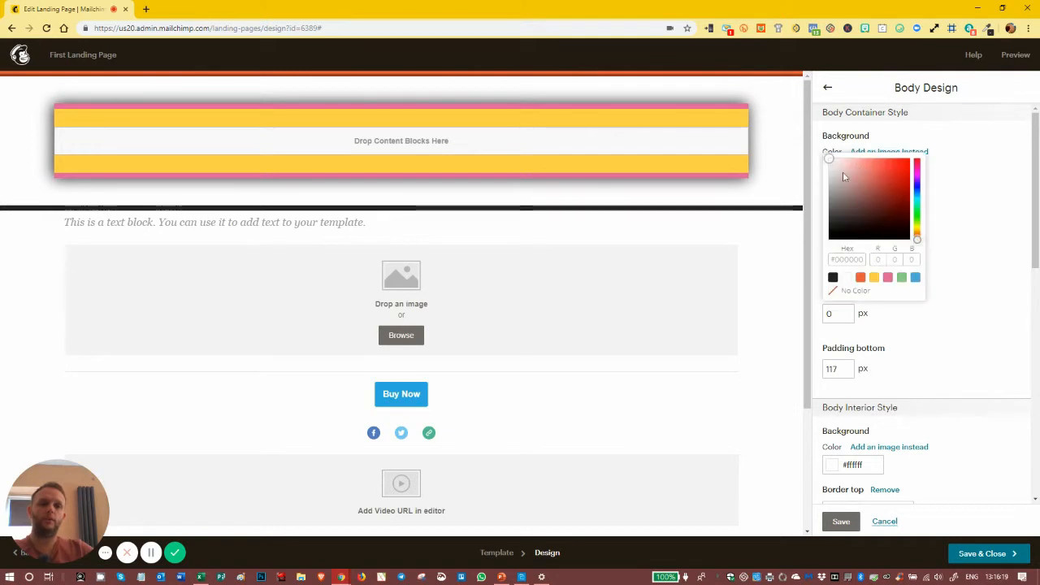
left_click(873, 277)
left_click(887, 153)
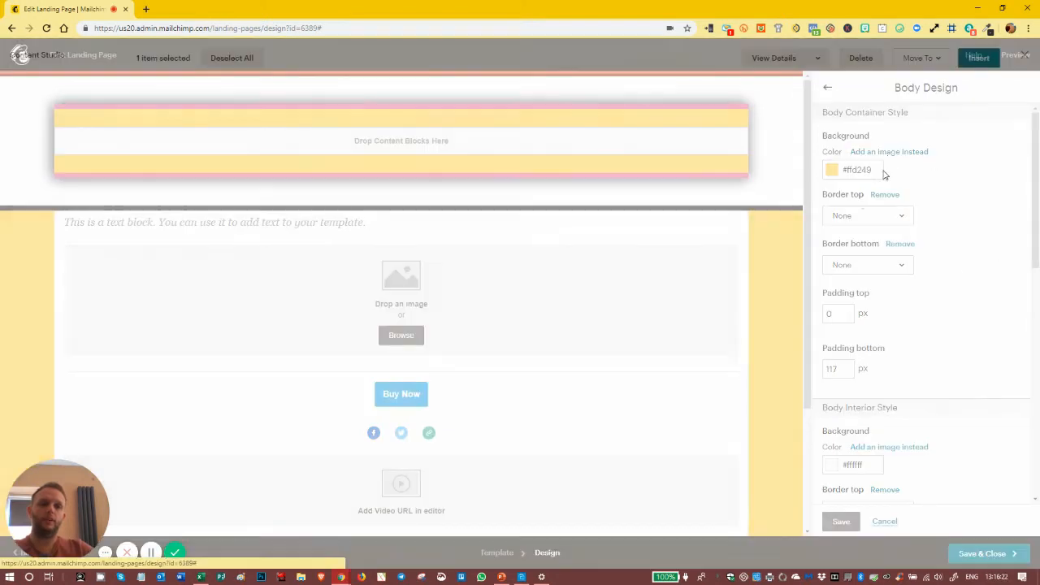
left_click(227, 207)
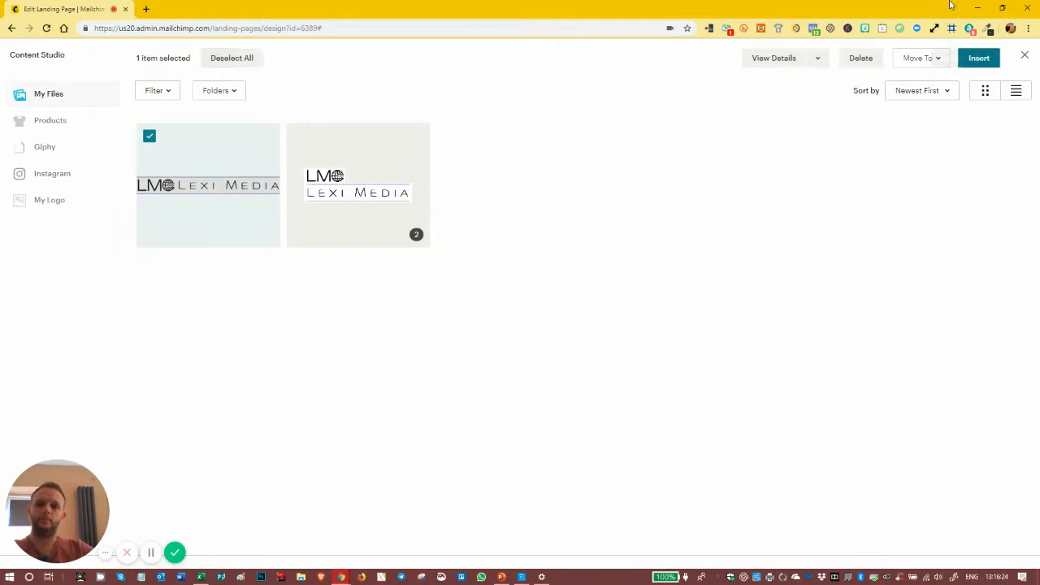
left_click(979, 59)
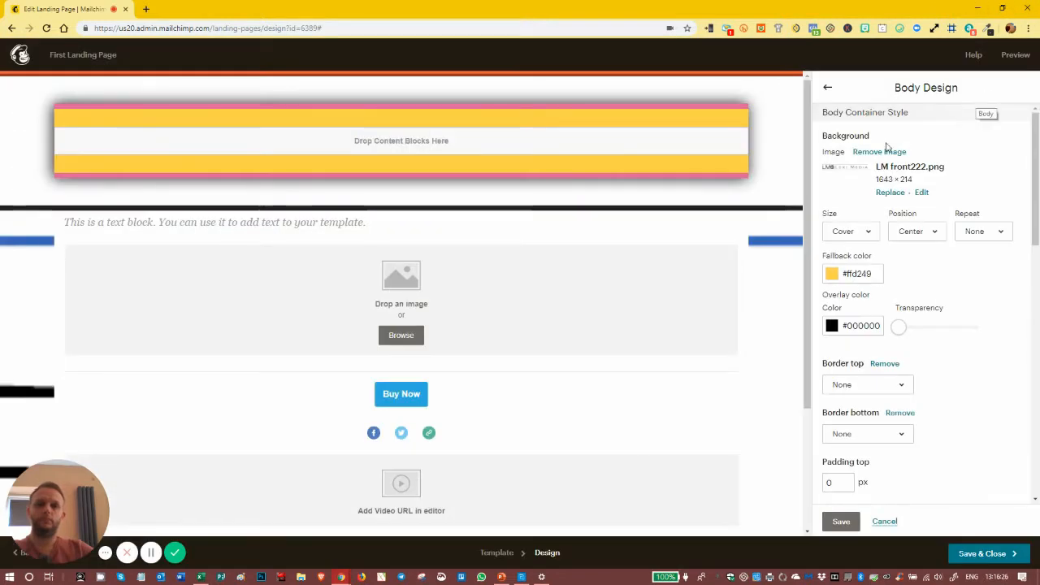
- Remove the body container's background image and set its background color to No Color
left_click(868, 153)
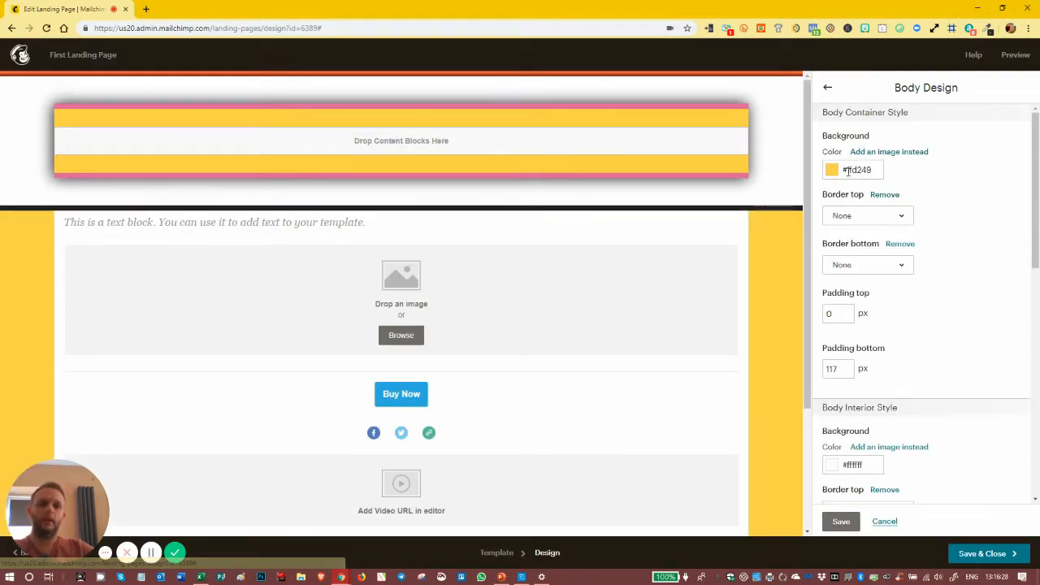
left_click(865, 170)
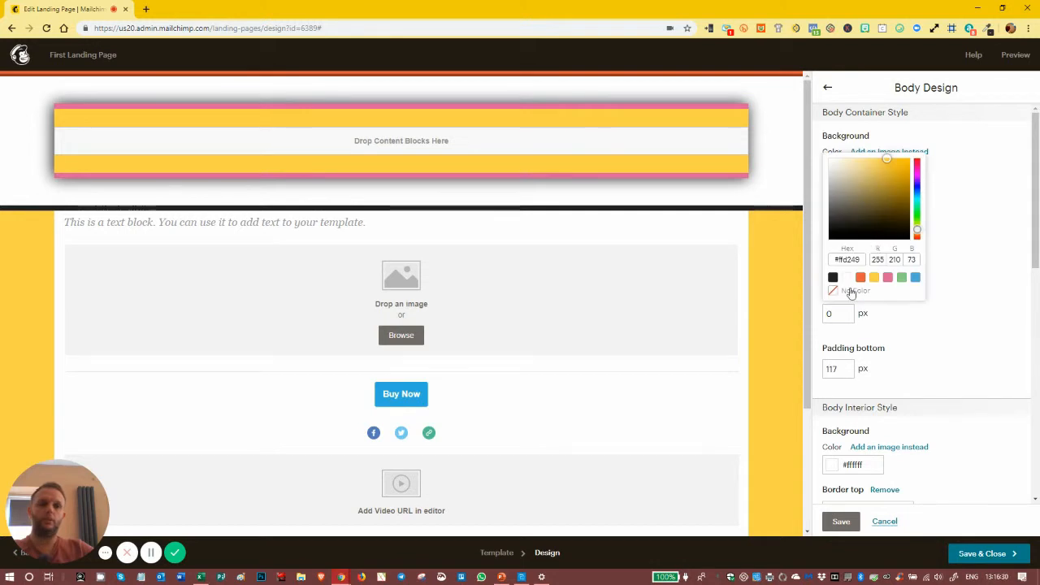
left_click(850, 291)
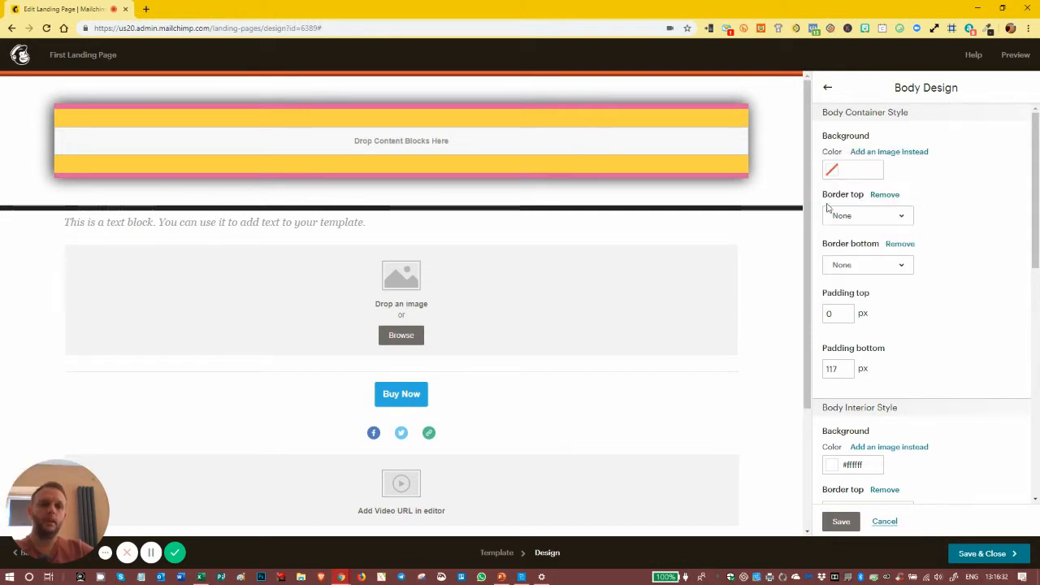
- Give the body container a solid 10px bottom border in the orange preset #ea5b3a
scroll(871, 191, "down", 1)
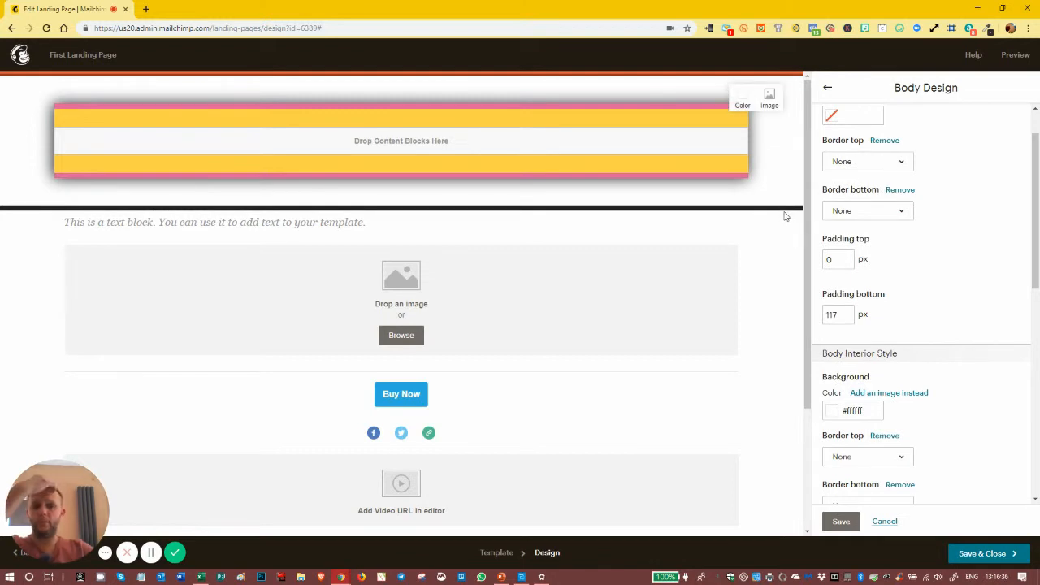
scroll(796, 224, "down", 1)
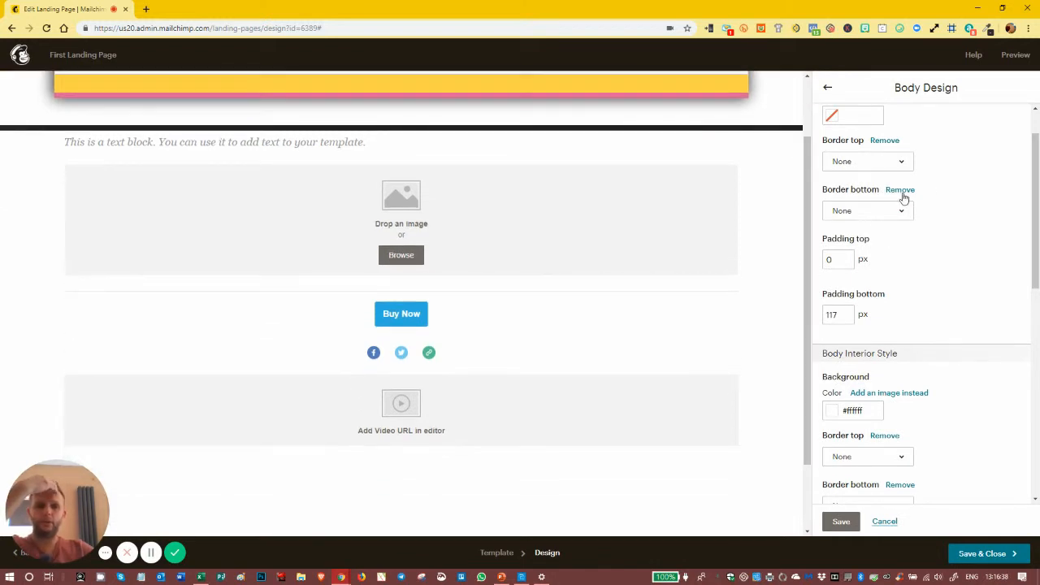
scroll(807, 240, "down", 1)
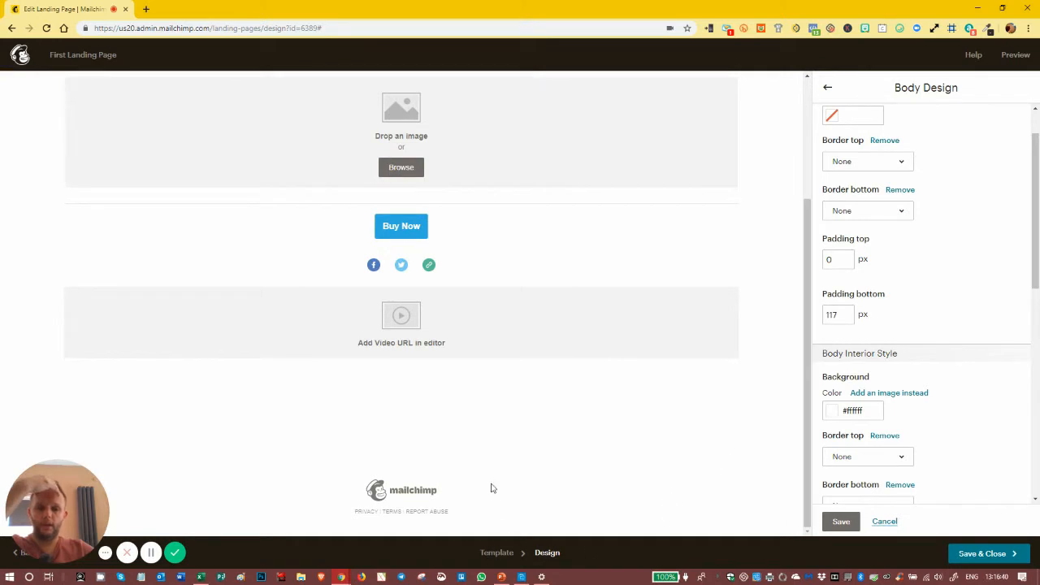
left_click(848, 210)
left_click(885, 260)
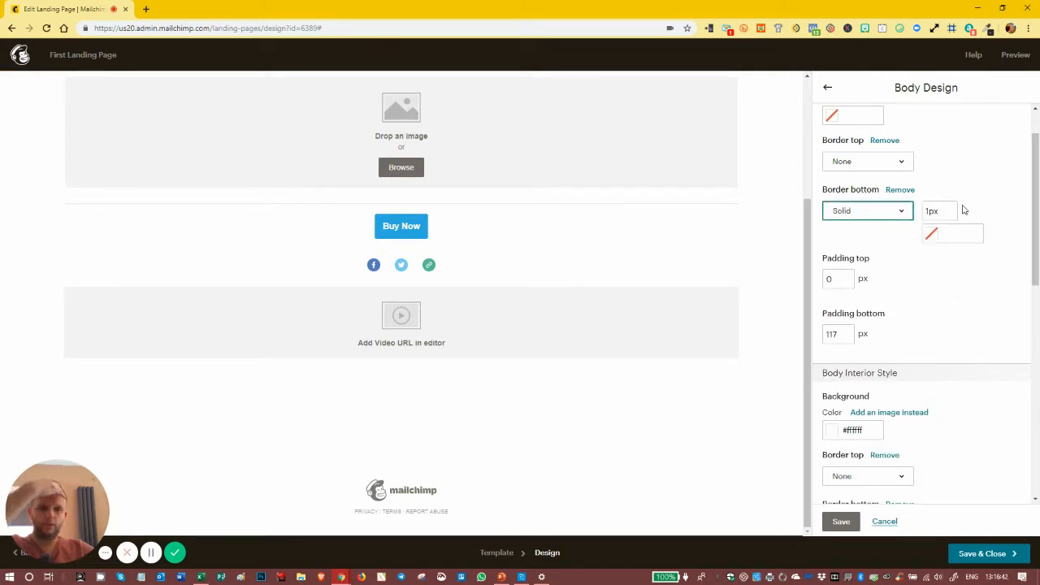
left_click(932, 211)
left_click(940, 241)
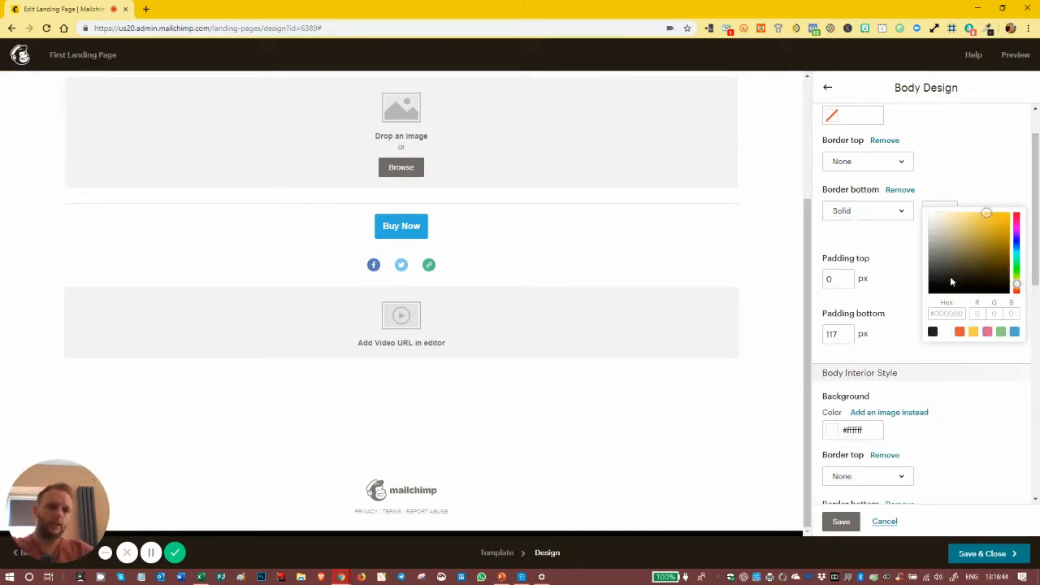
left_click(962, 333)
- Give the body container a solid 10px top border in the orange preset #ea5b3a
left_click(853, 161)
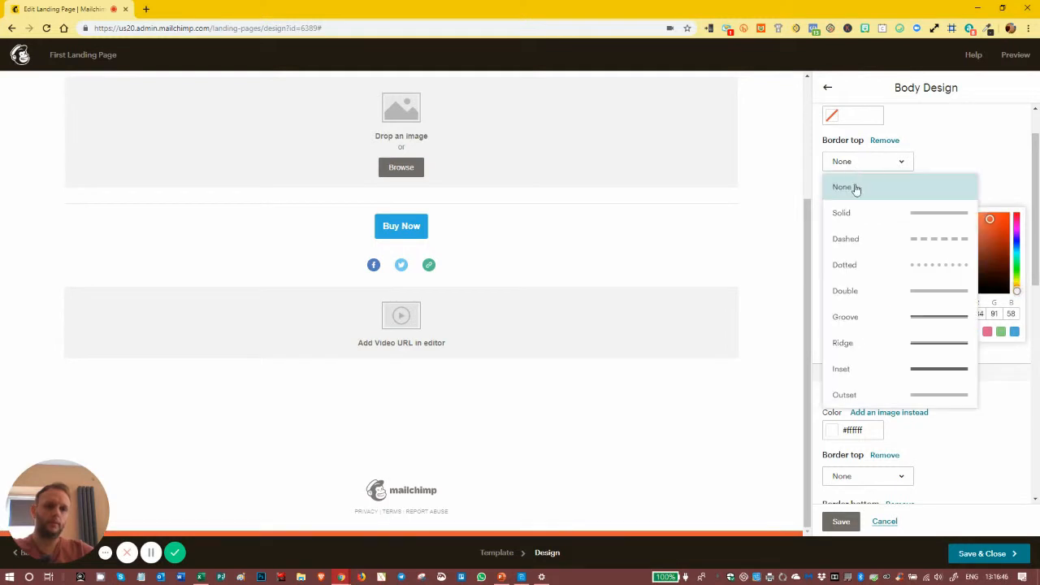
left_click(843, 215)
left_click(934, 162)
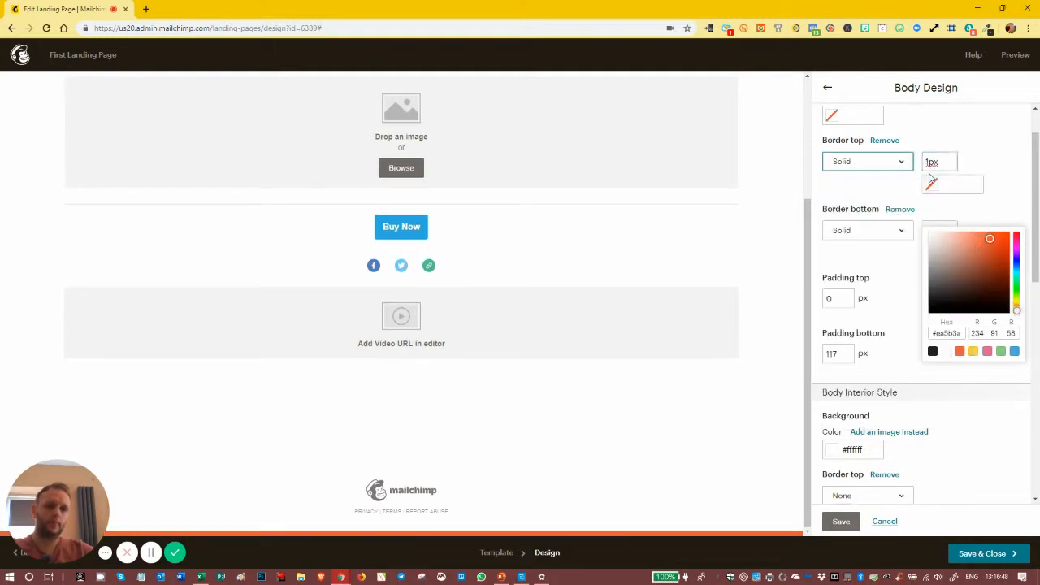
type("0")
left_click(932, 186)
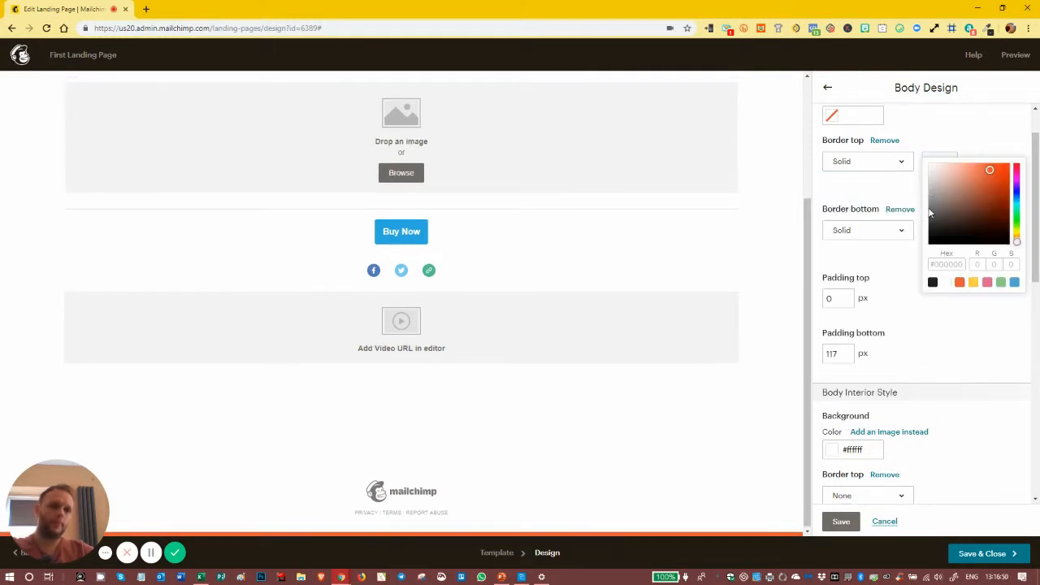
left_click(960, 282)
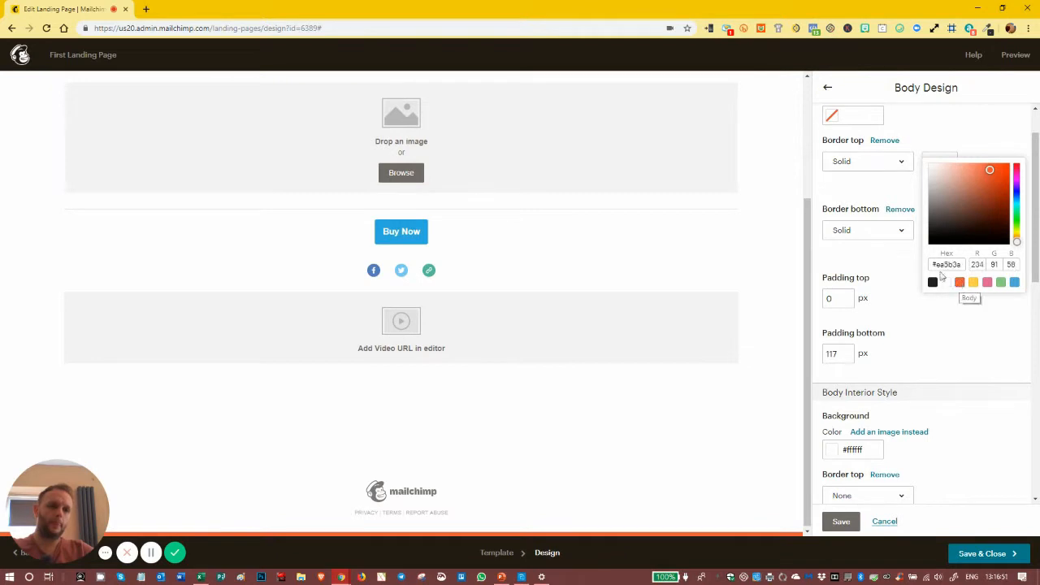
left_click(999, 342)
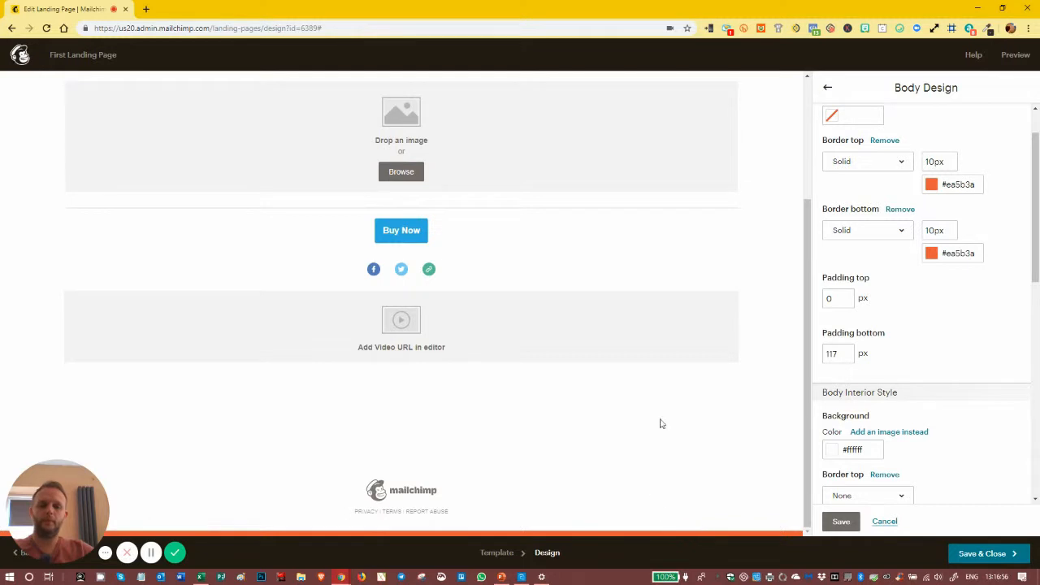
- Try a bottom padding of 20 px on the body container
scroll(660, 423, "up", 2)
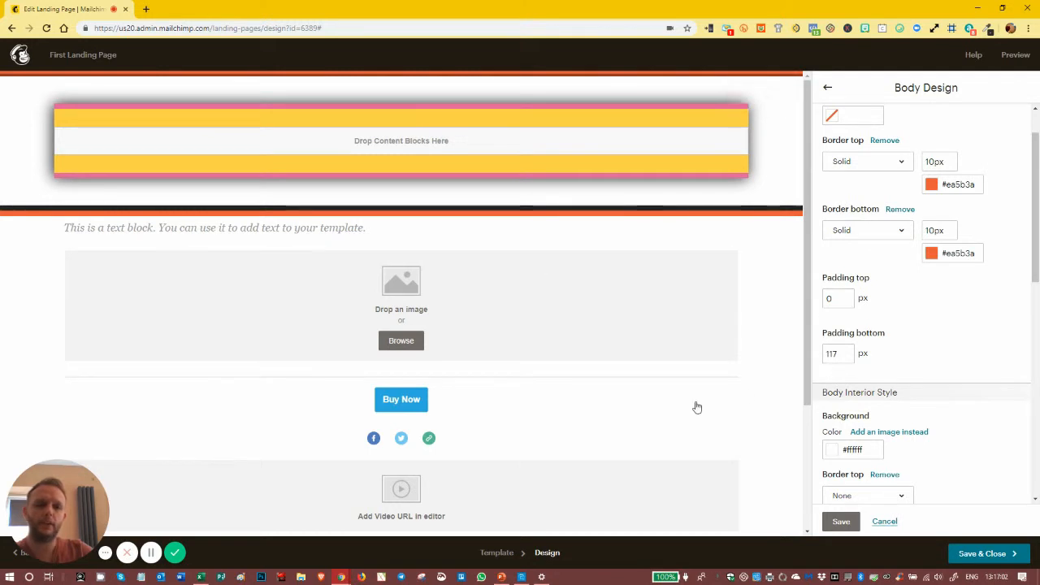
scroll(561, 344, "down", 2)
scroll(561, 338, "up", 2)
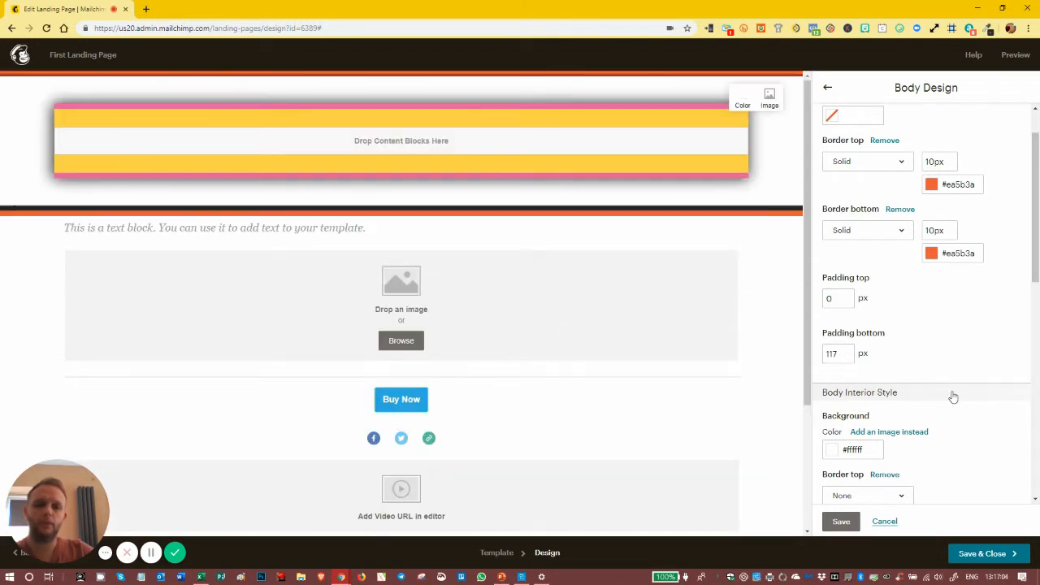
left_click(837, 298)
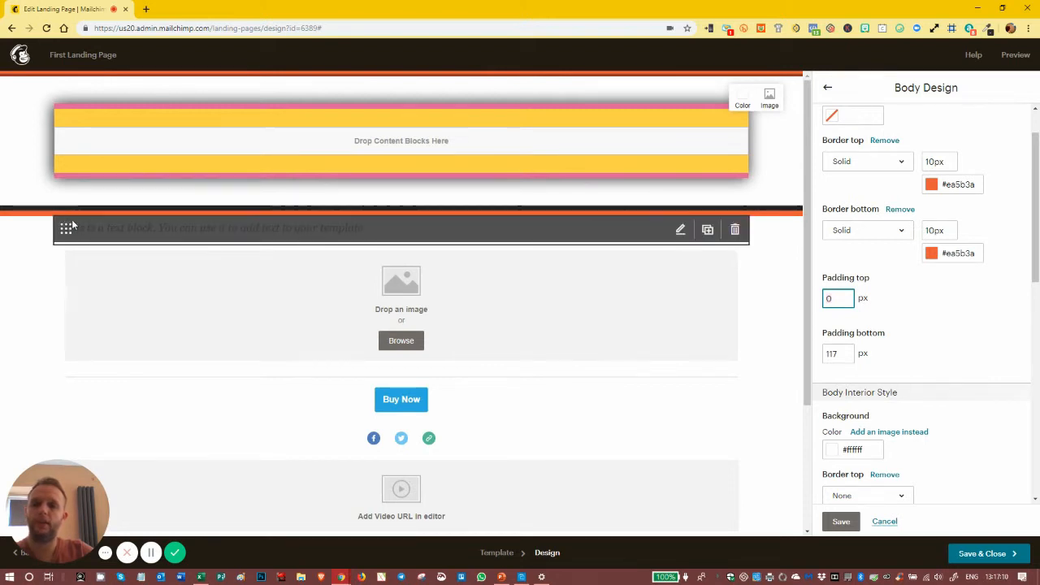
left_click(839, 353)
scroll(617, 329, "down", 2)
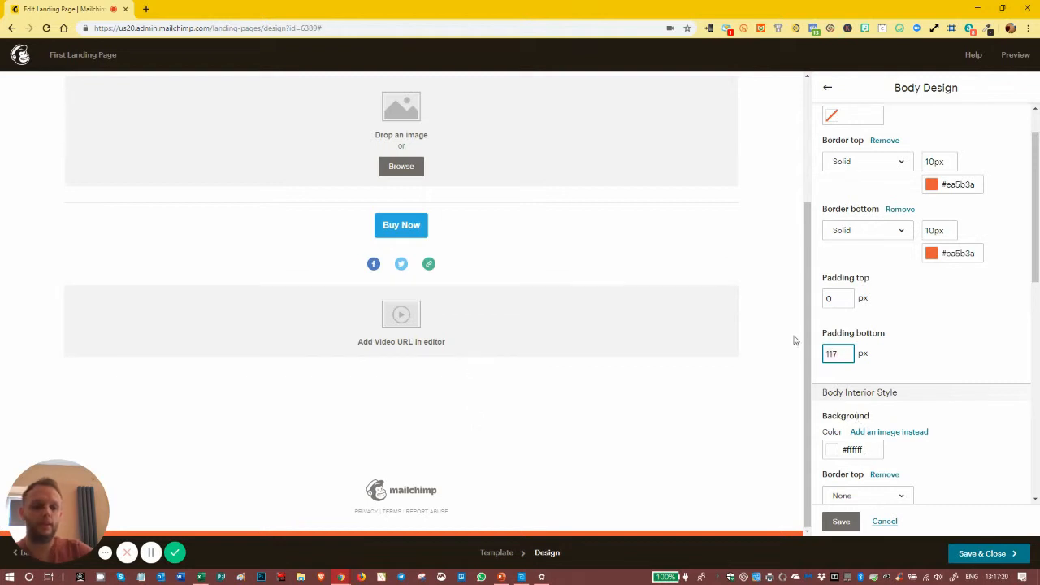
key("ctrl+a")
type("20")
left_click(945, 319)
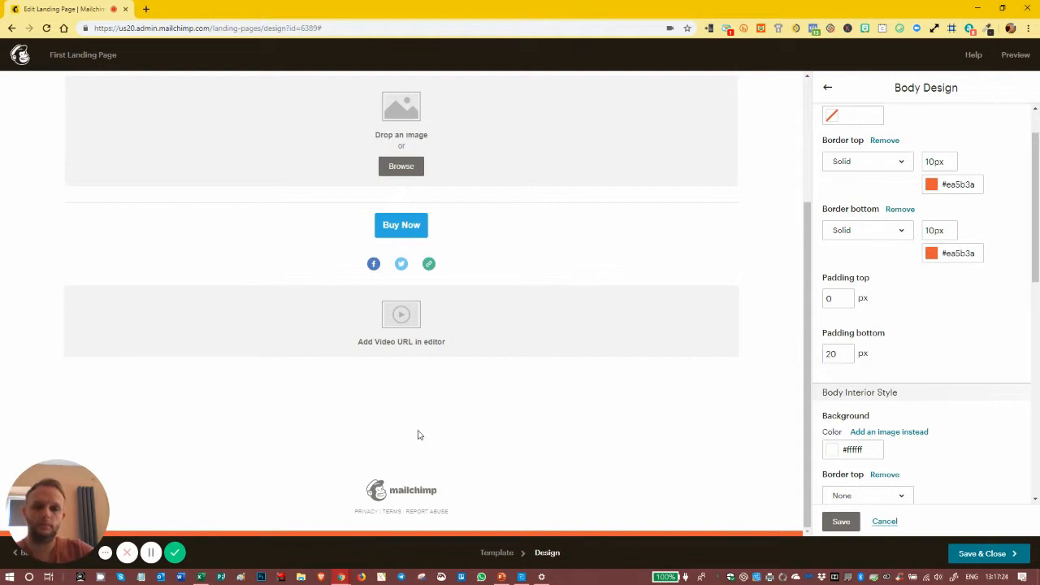
- Set the body container's bottom padding to 0 px and its top padding to 50 px
left_click(833, 353)
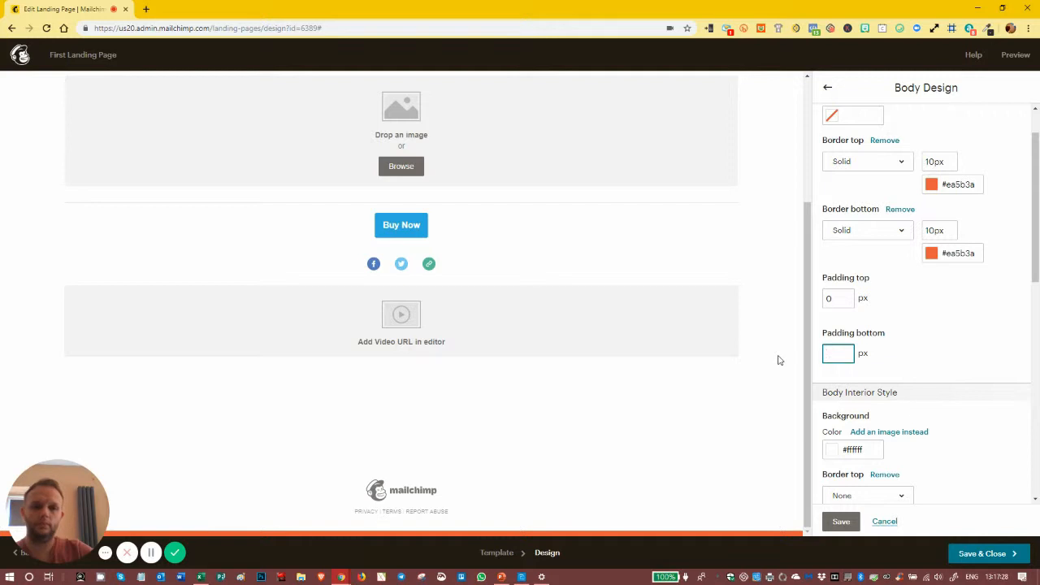
left_click(778, 360)
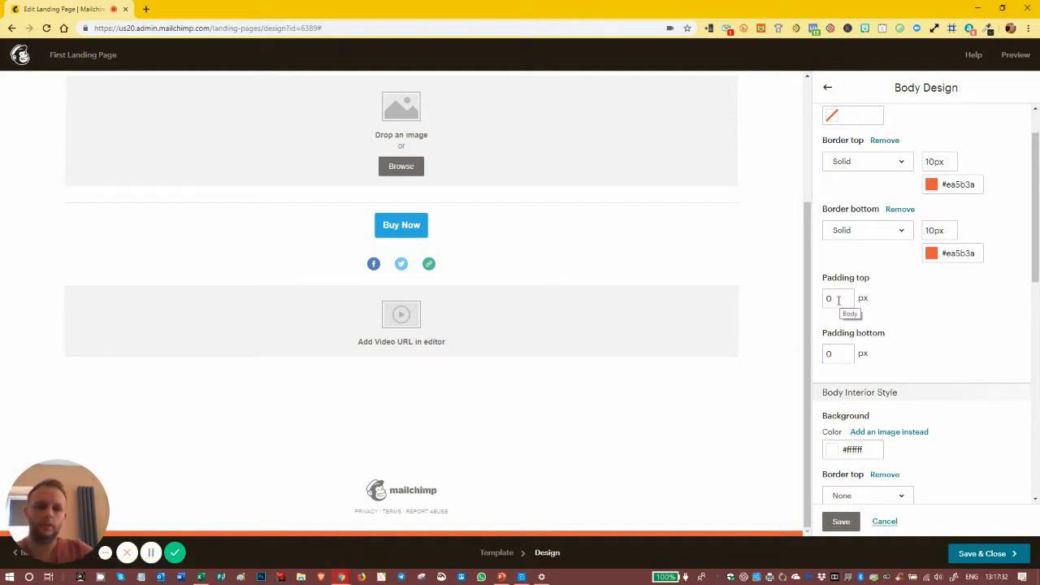
scroll(504, 414, "up", 2)
scroll(498, 416, "down", 2)
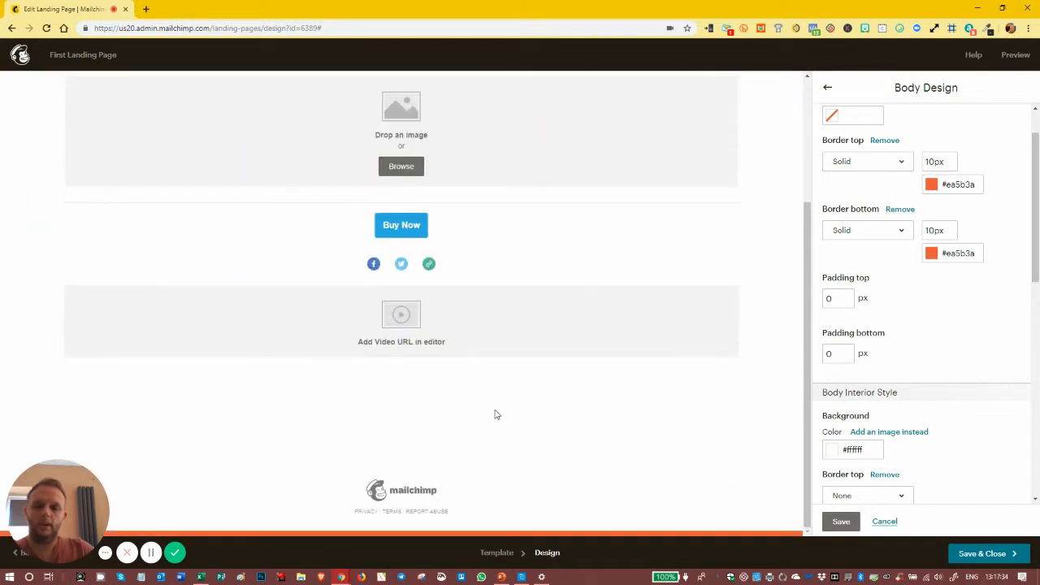
scroll(454, 458, "up", 2)
left_click(833, 298)
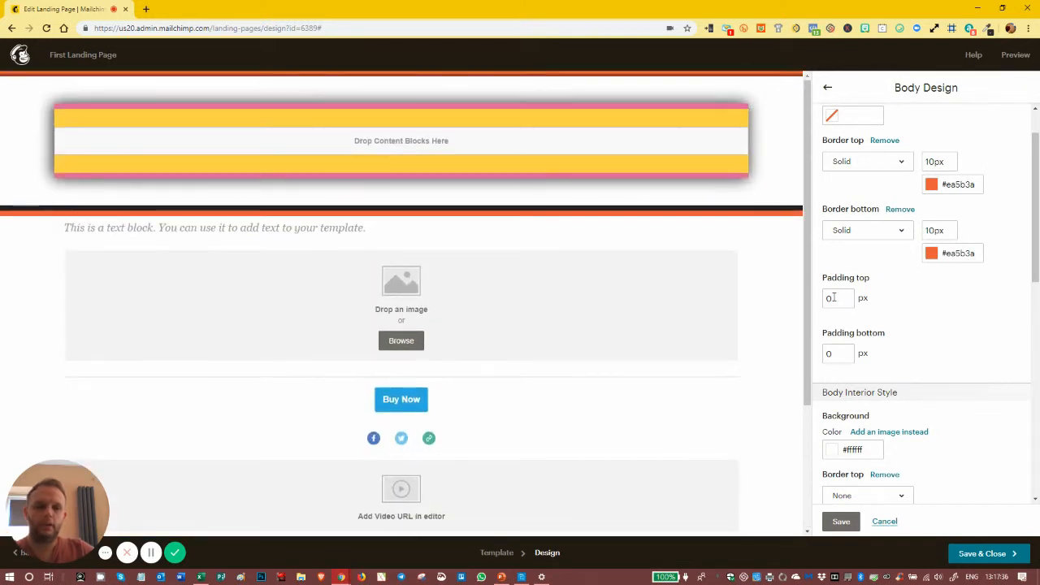
type("50")
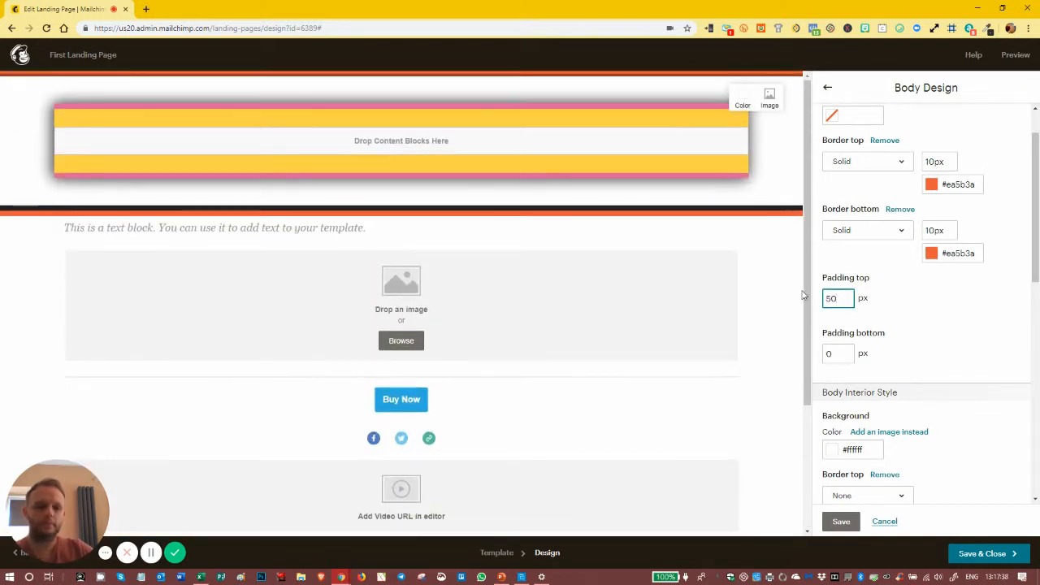
left_click(934, 316)
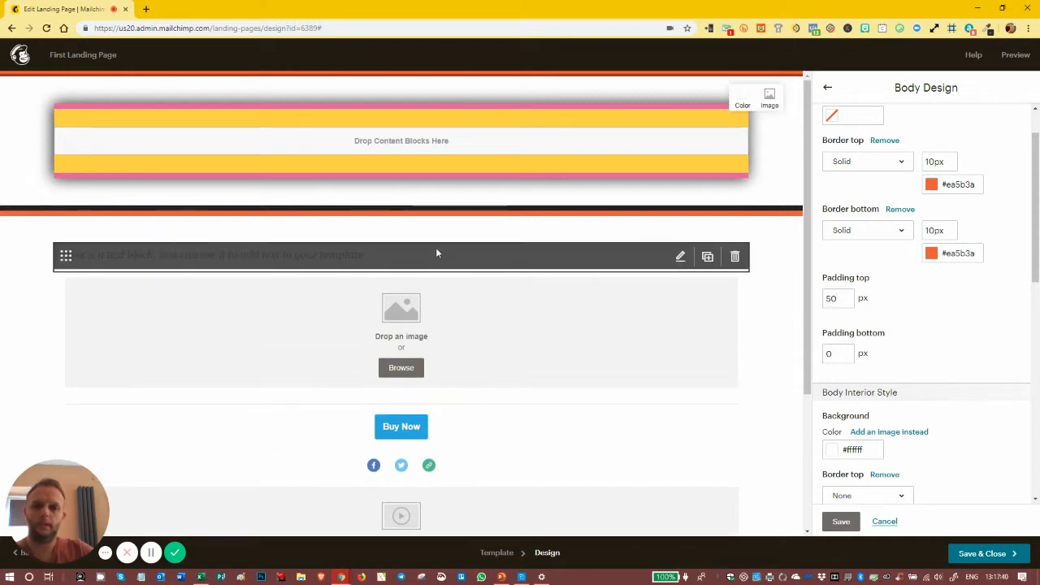
- Try bright red #ff0505 as the background color of the body interior
scroll(541, 360, "down", 3)
scroll(900, 300, "down", 2)
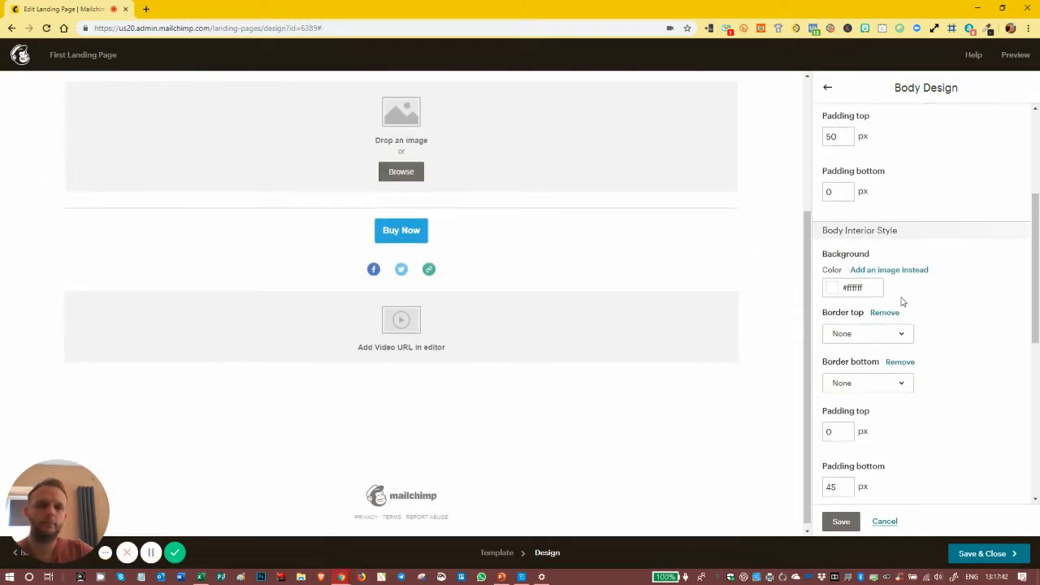
left_click(842, 288)
left_click_drag(860, 332, 908, 278)
left_click(965, 267)
- Set the body interior's background to No Color
scroll(532, 289, "up", 3)
scroll(485, 285, "down", 3)
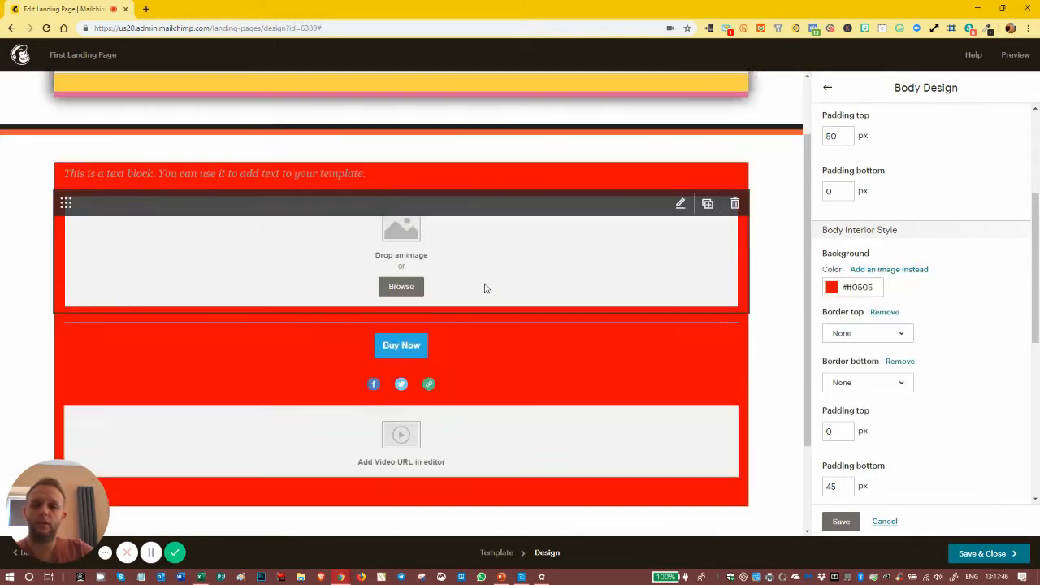
left_click(832, 287)
left_click(842, 411)
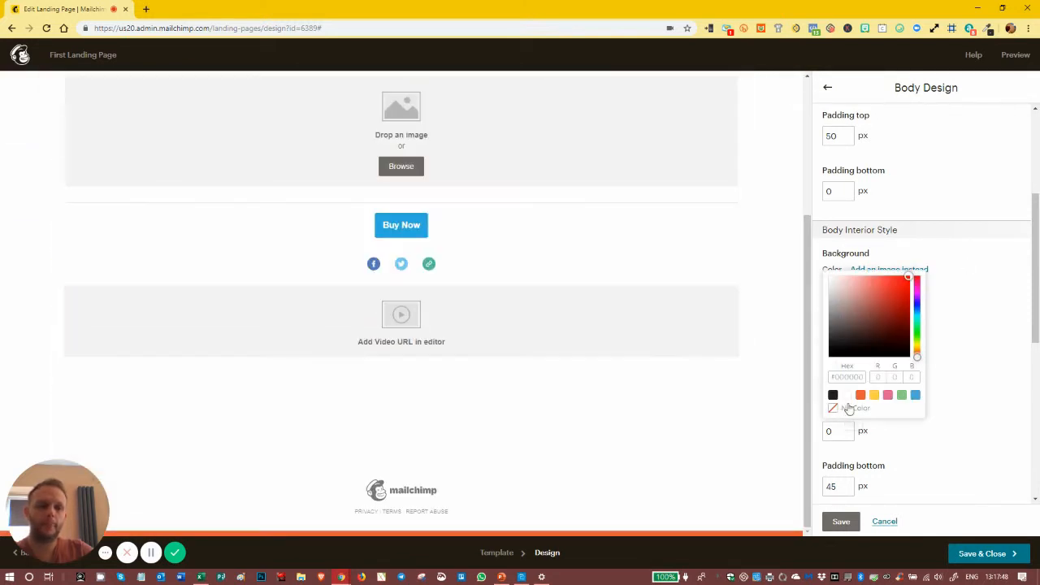
left_click(971, 298)
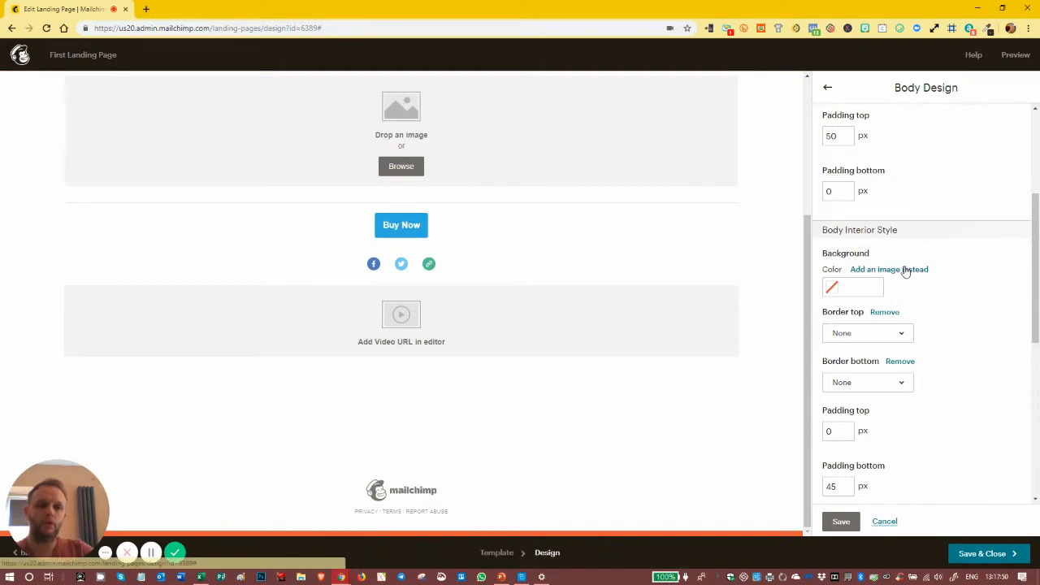
- Give the body interior a solid 10px top border in the pink preset #e0629a
left_click(871, 336)
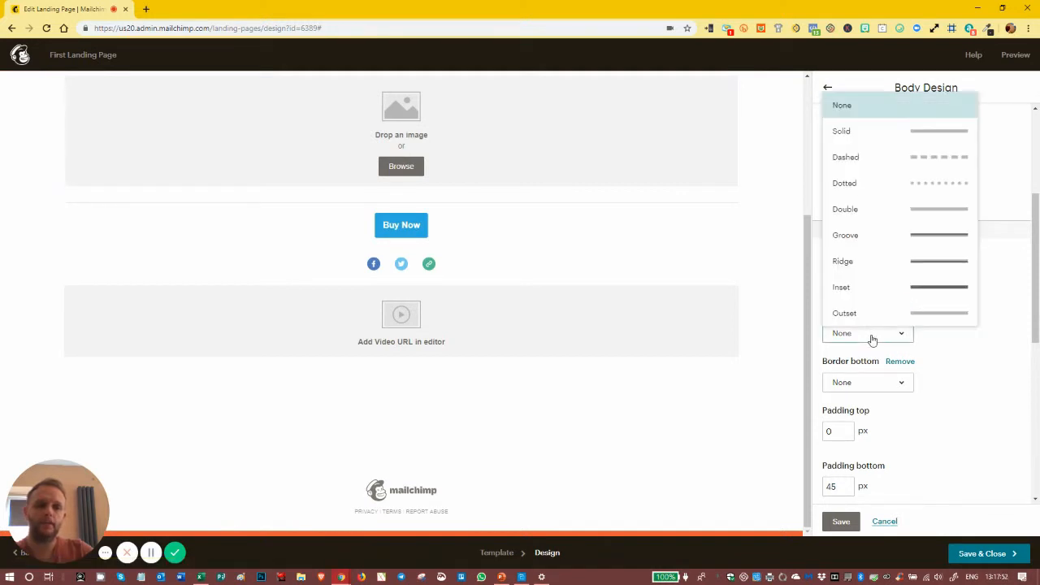
left_click(893, 134)
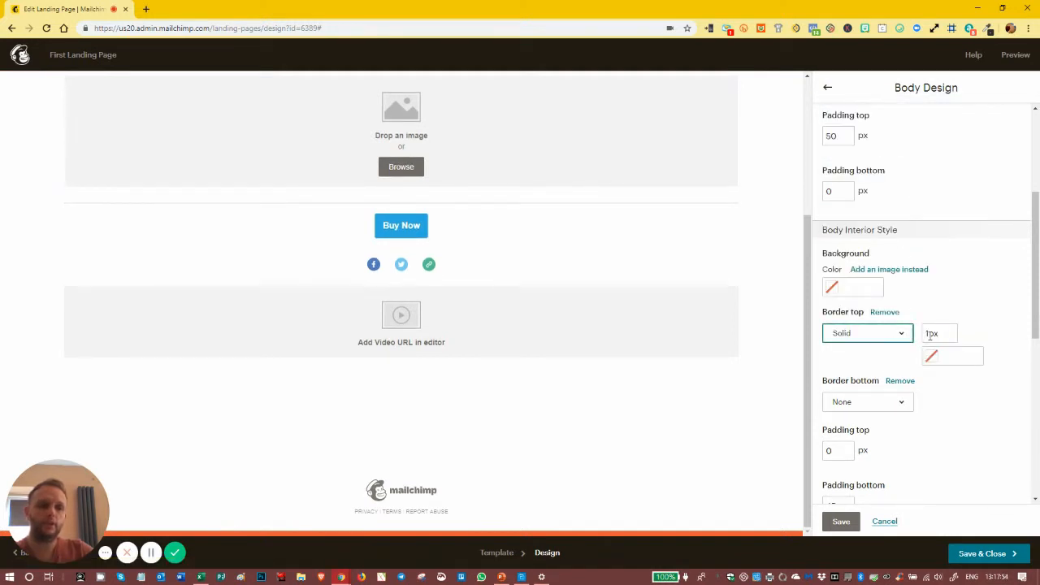
left_click(931, 334)
type("0")
left_click(933, 356)
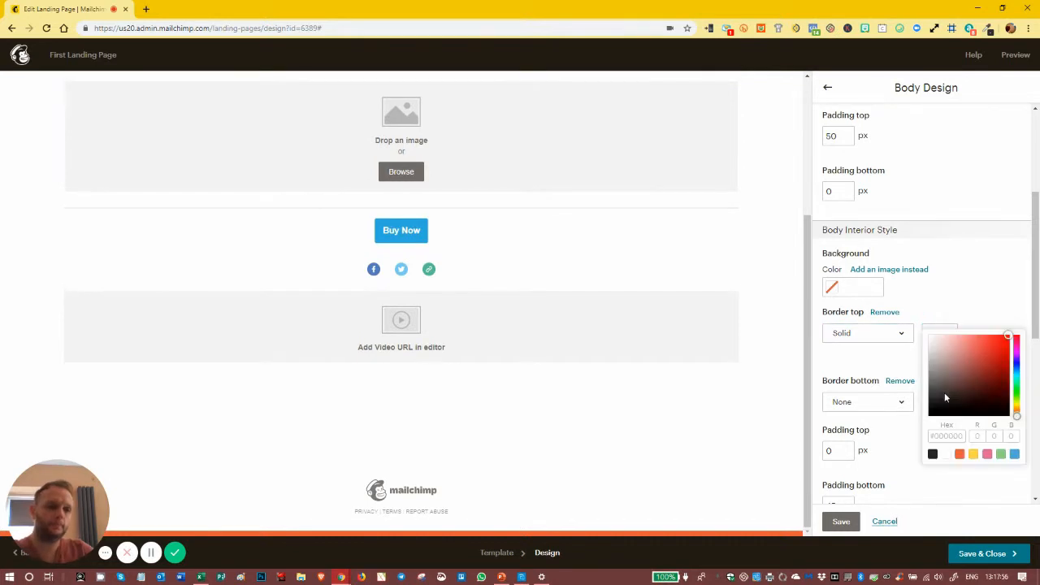
left_click(986, 453)
- Give the body interior a solid 10px bottom border in the pink preset #e0629a
left_click(849, 402)
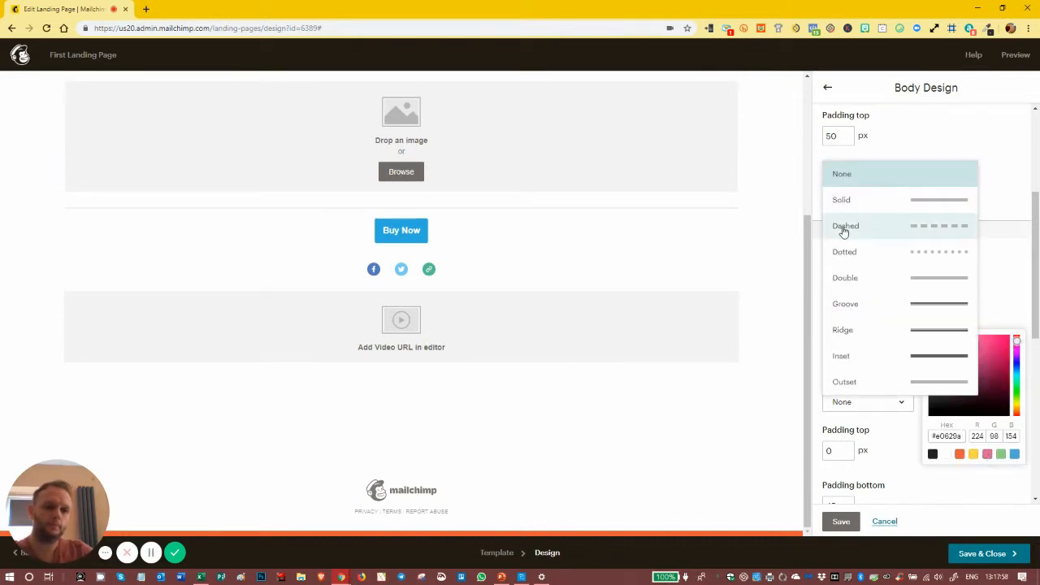
left_click(842, 200)
left_click(885, 458)
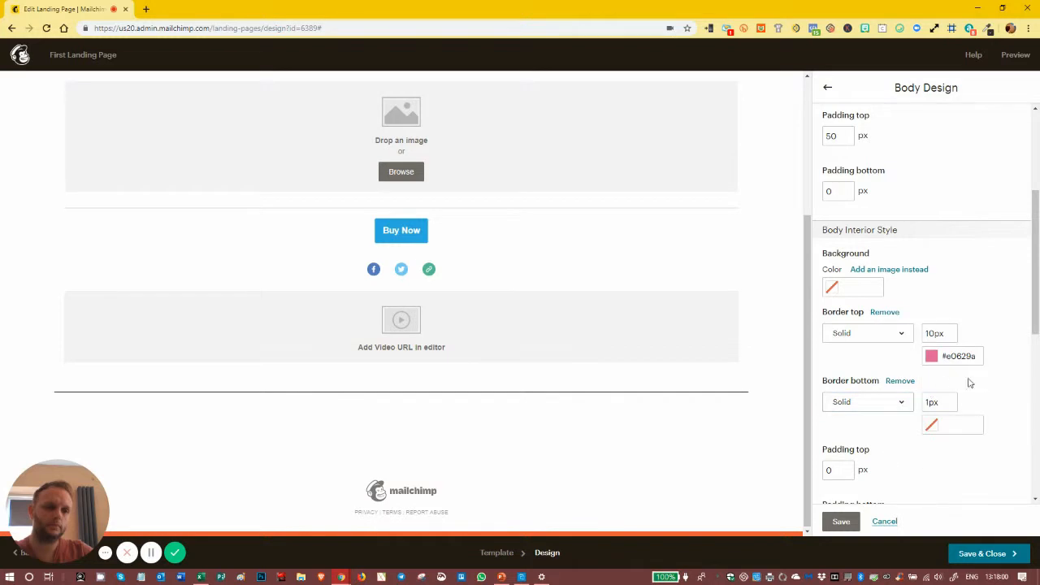
left_click(931, 402)
type("0")
left_click(951, 429)
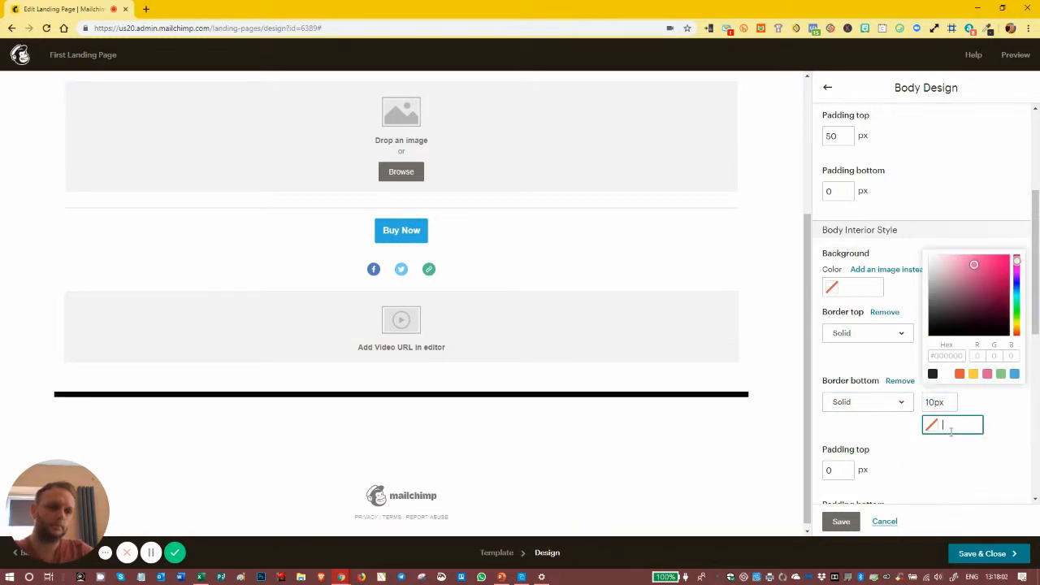
left_click(987, 374)
- Set the body interior's bottom padding to 0 px
scroll(498, 398, "up", 3)
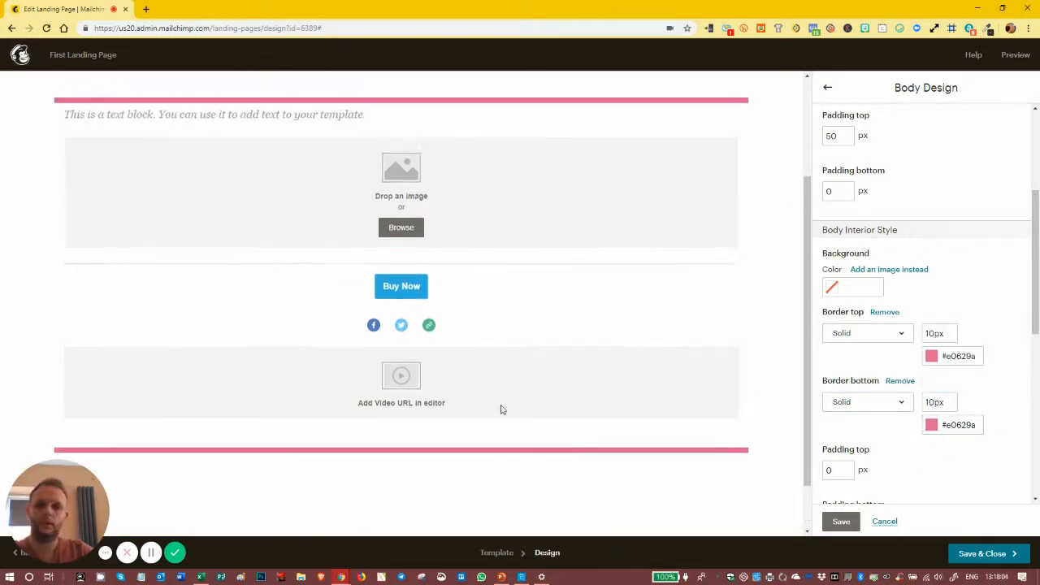
scroll(469, 295, "down", 3)
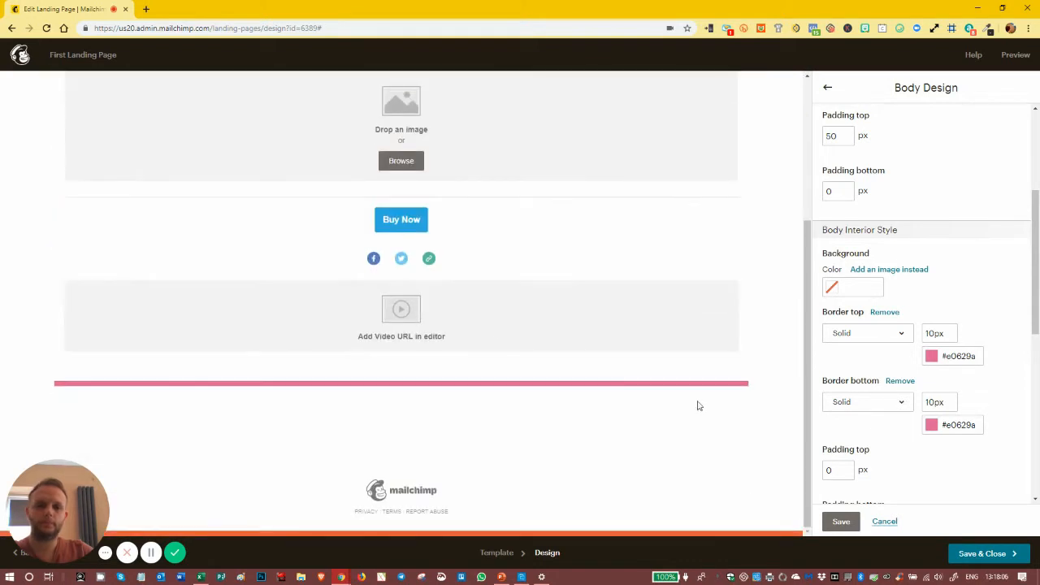
scroll(878, 472, "down", 2)
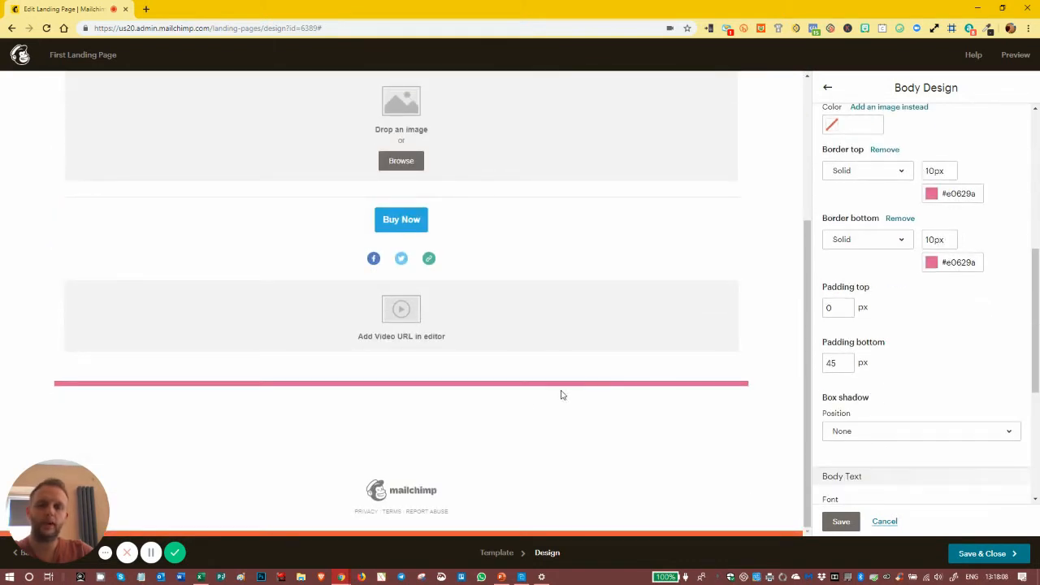
double_click(842, 364)
type("0")
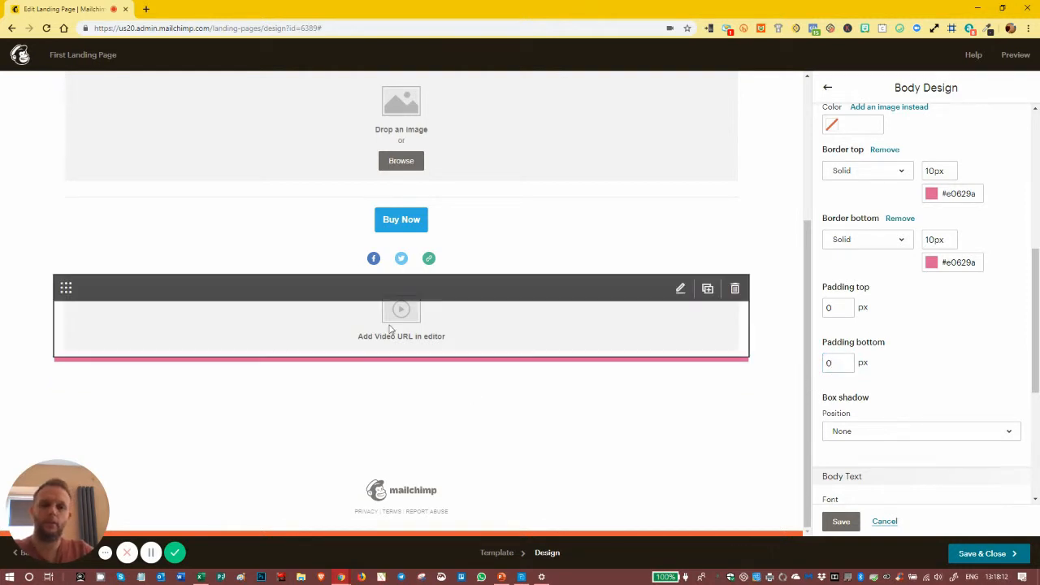
- Give the body interior a Top-Right box shadow and slightly lower its blur and transparency settings
scroll(422, 342, "up", 3)
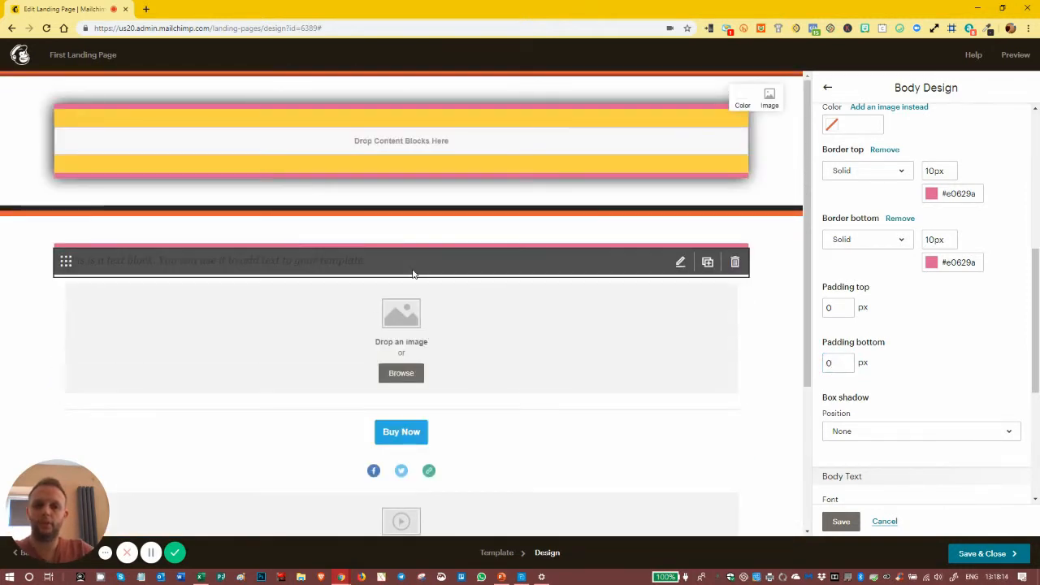
scroll(883, 348, "down", 2)
left_click(875, 325)
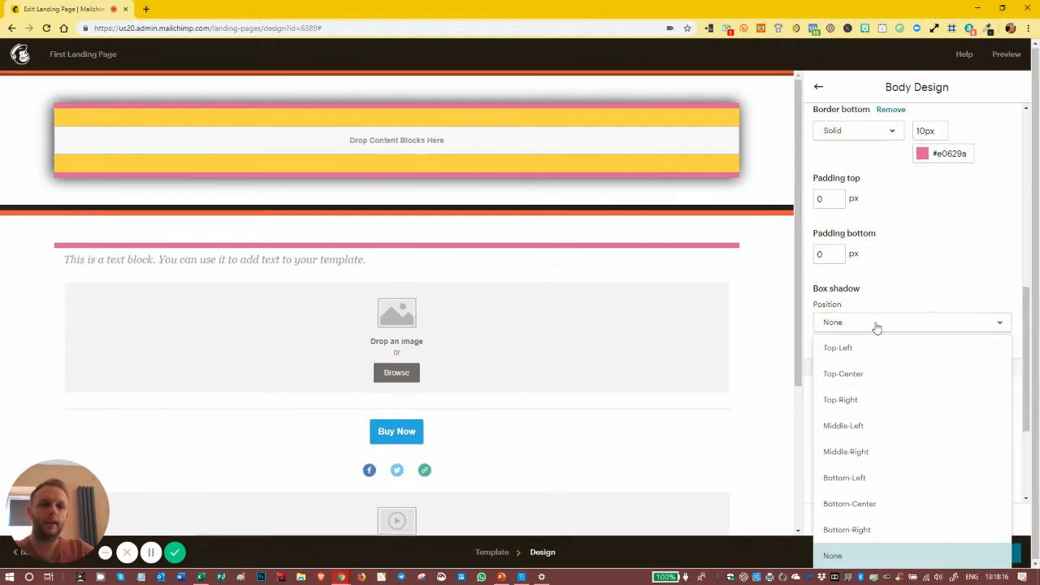
left_click(845, 412)
scroll(589, 369, "down", 3)
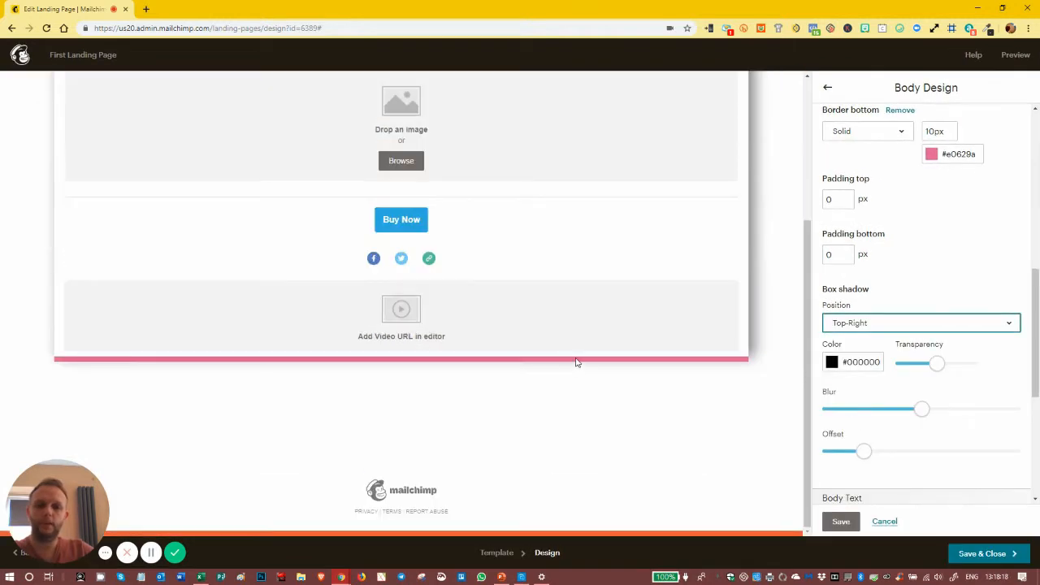
left_click_drag(920, 409, 905, 409)
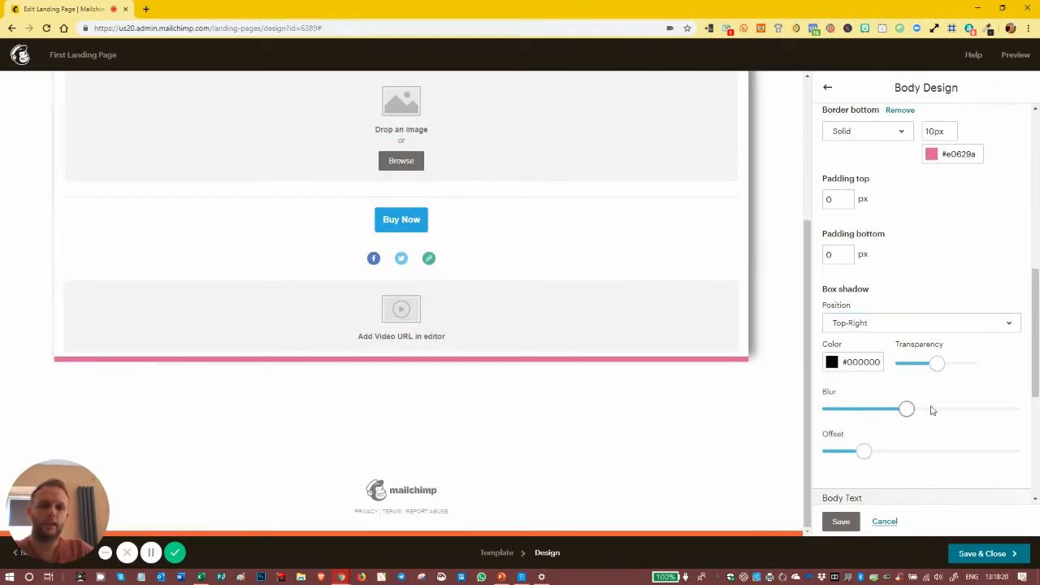
scroll(952, 409, "down", 4)
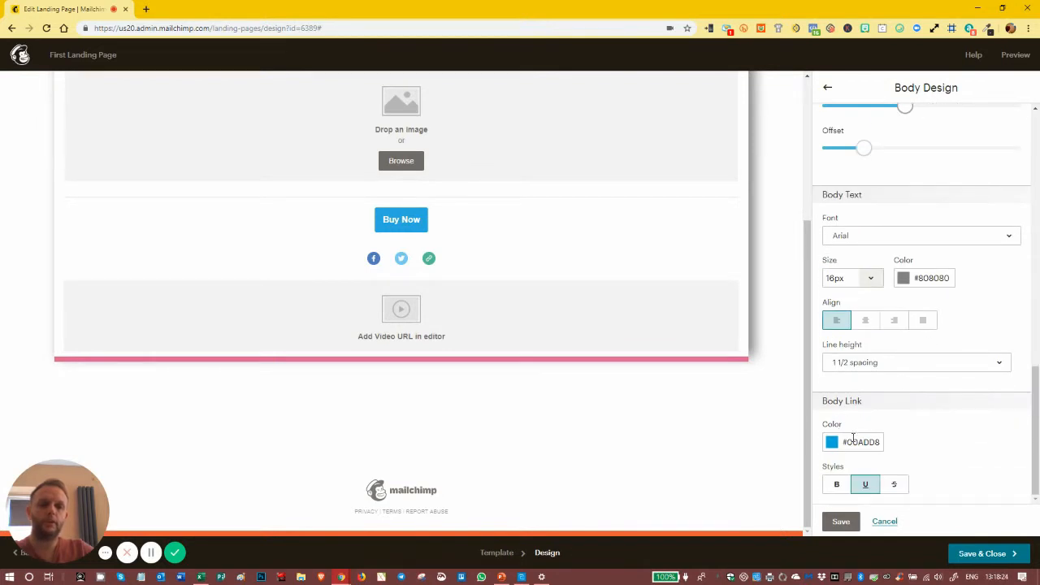
scroll(936, 440, "up", 10)
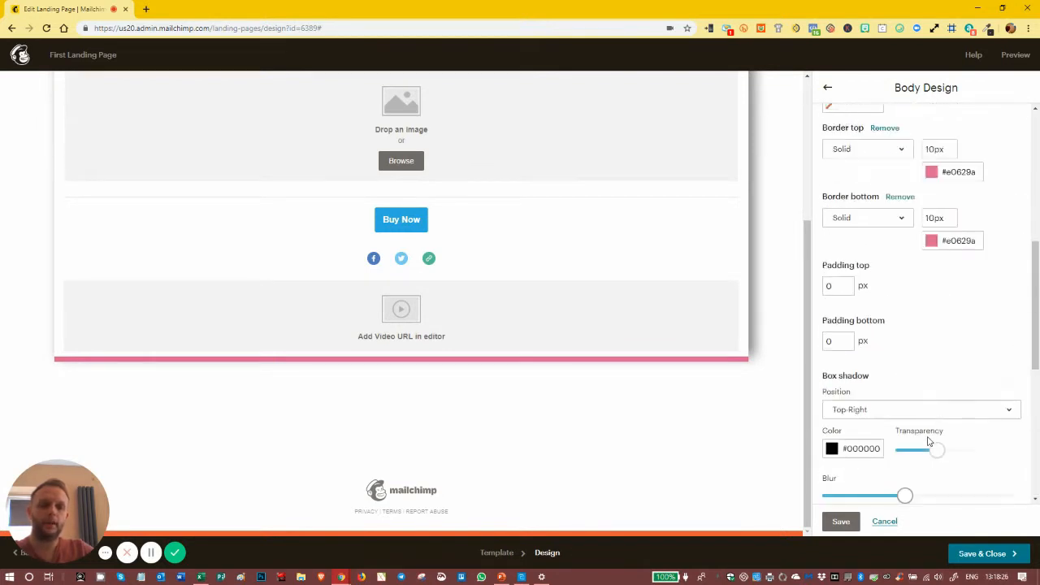
scroll(922, 424, "down", 4)
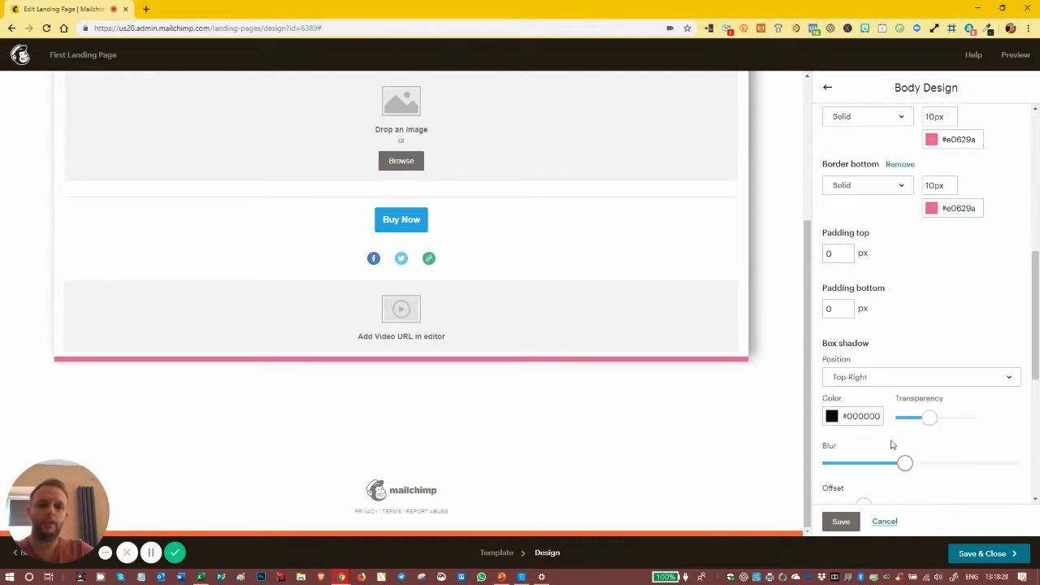
- Make the body links bold without an underline and save the body design
scroll(999, 436, "down", 5)
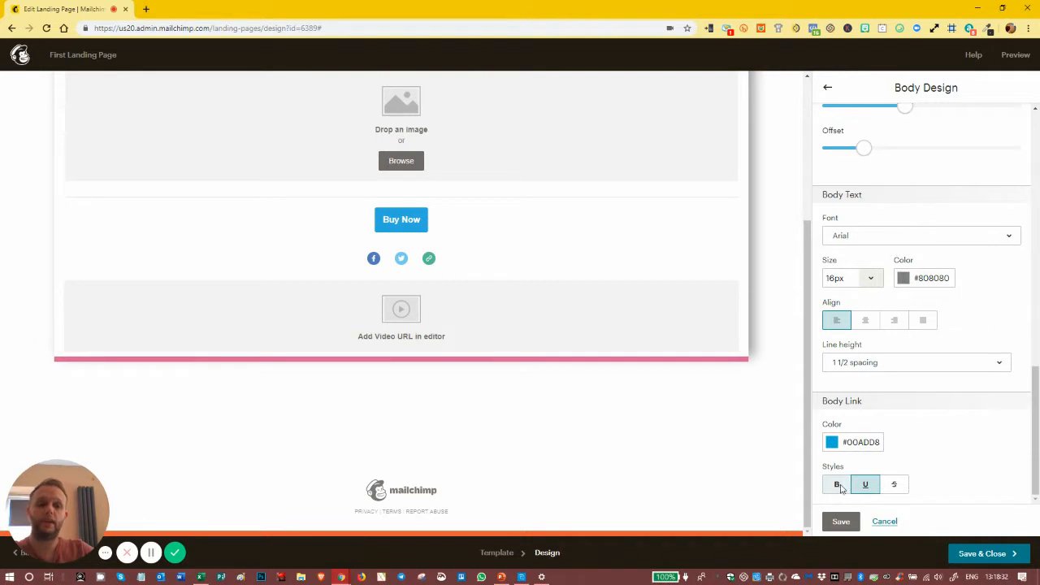
left_click(837, 485)
left_click(865, 485)
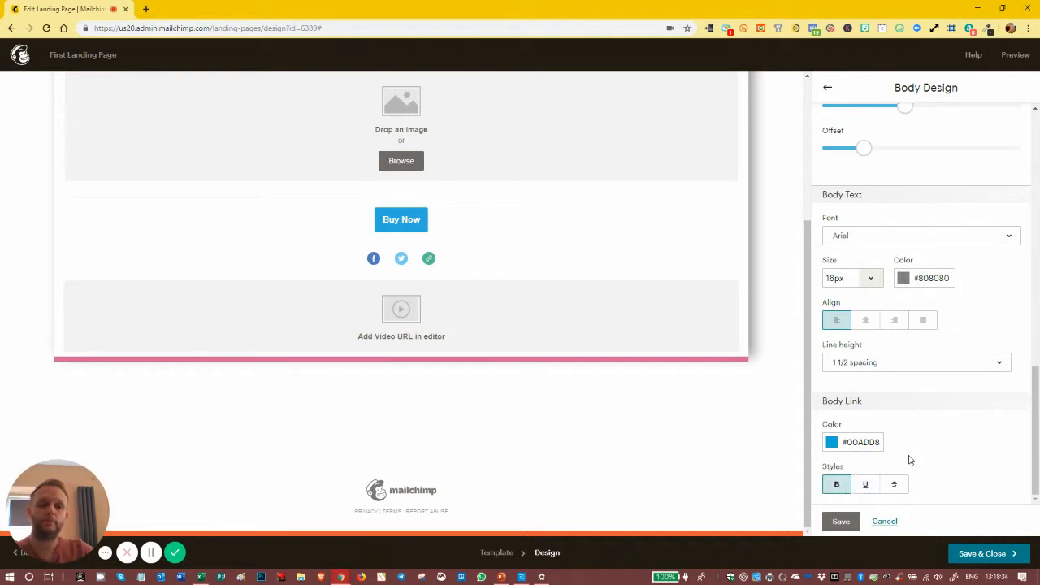
scroll(941, 450, "up", 2)
scroll(926, 455, "down", 2)
left_click(840, 521)
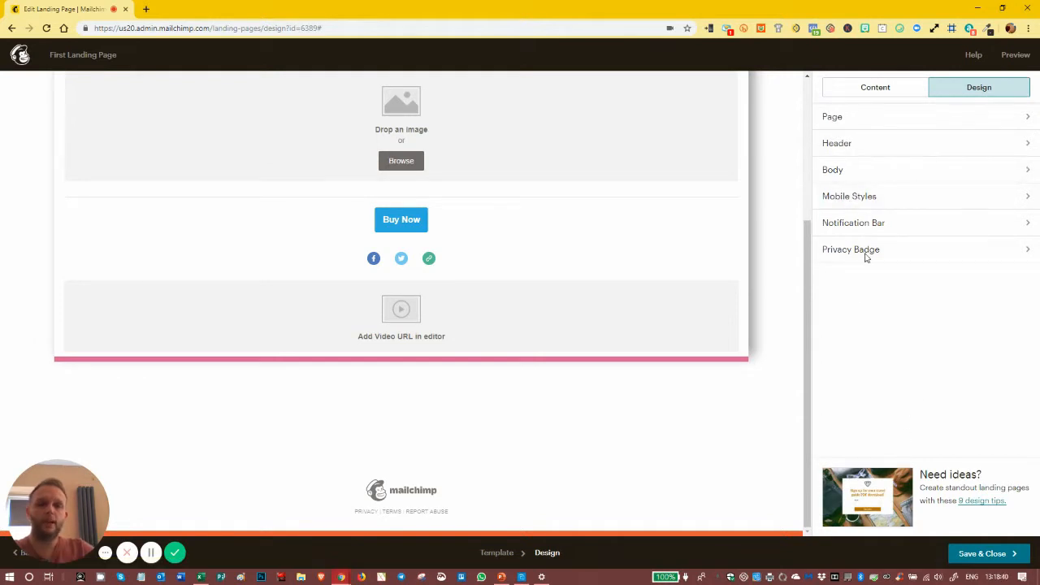
- Review the mobile text sizes and line heights for headings, boxed, header and body text, alongside the page's own heading styles
left_click(883, 197)
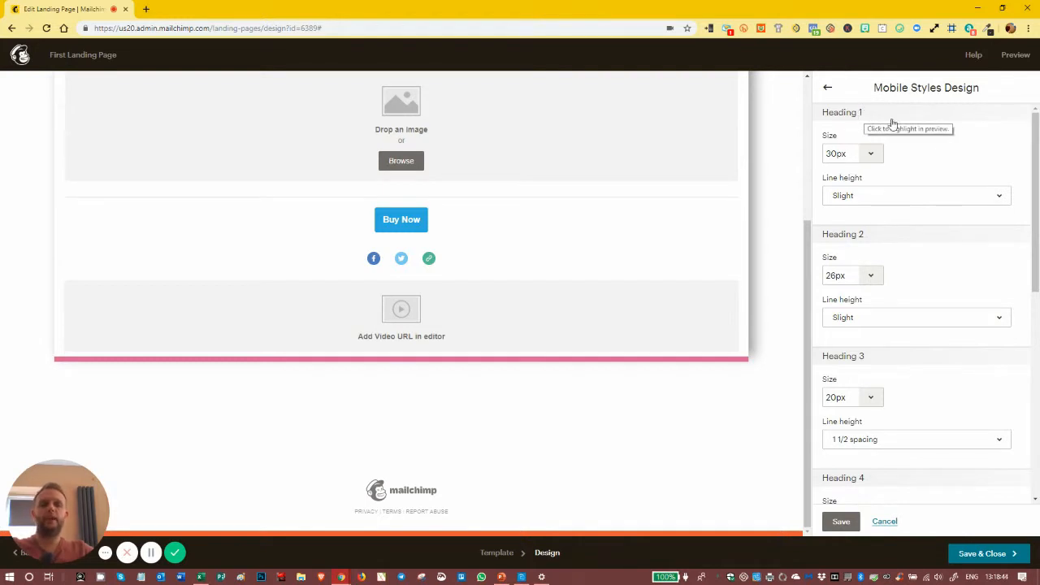
left_click(827, 87)
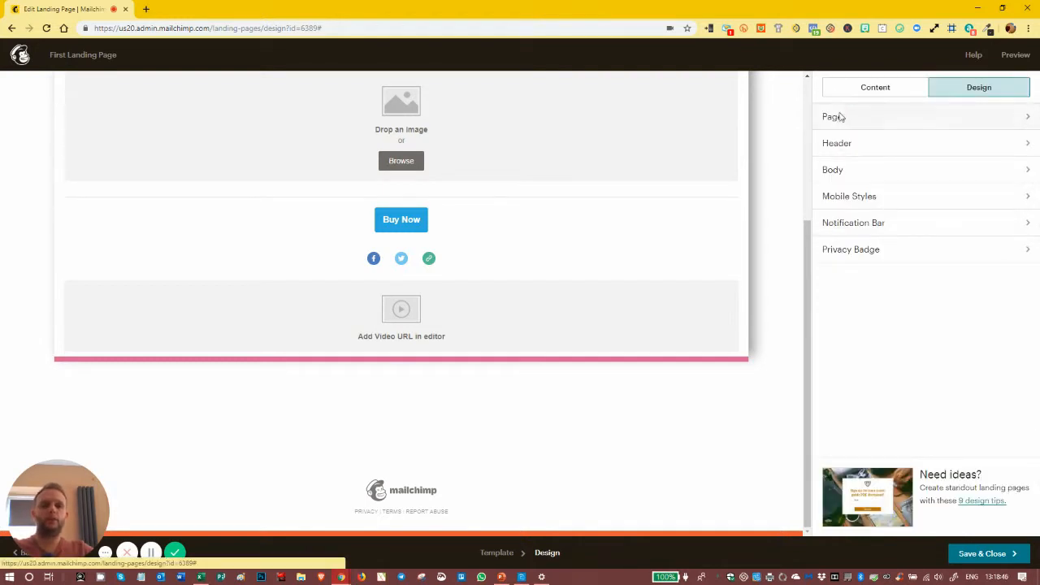
left_click(853, 118)
scroll(856, 358, "down", 2)
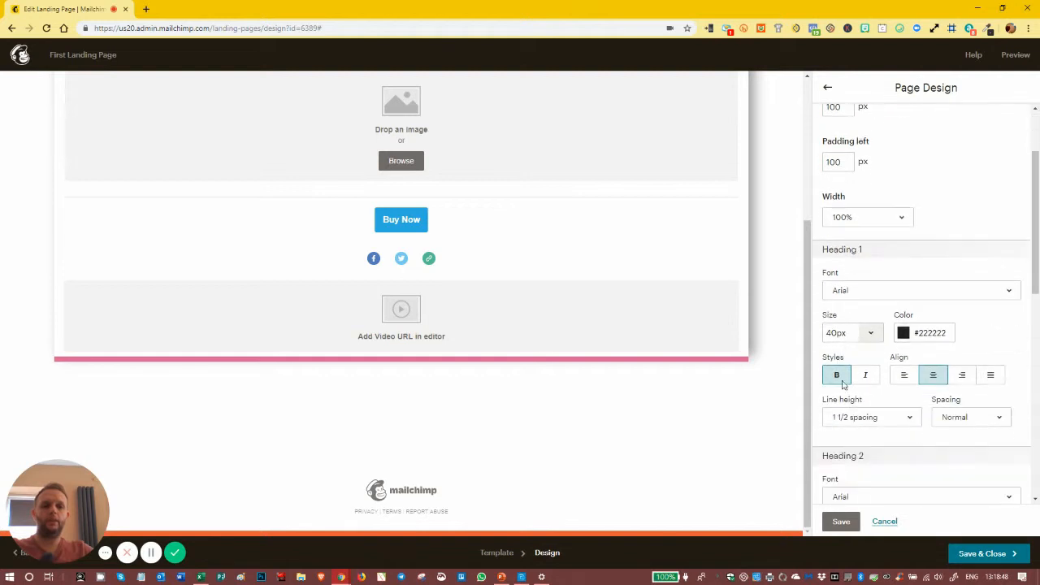
left_click(829, 89)
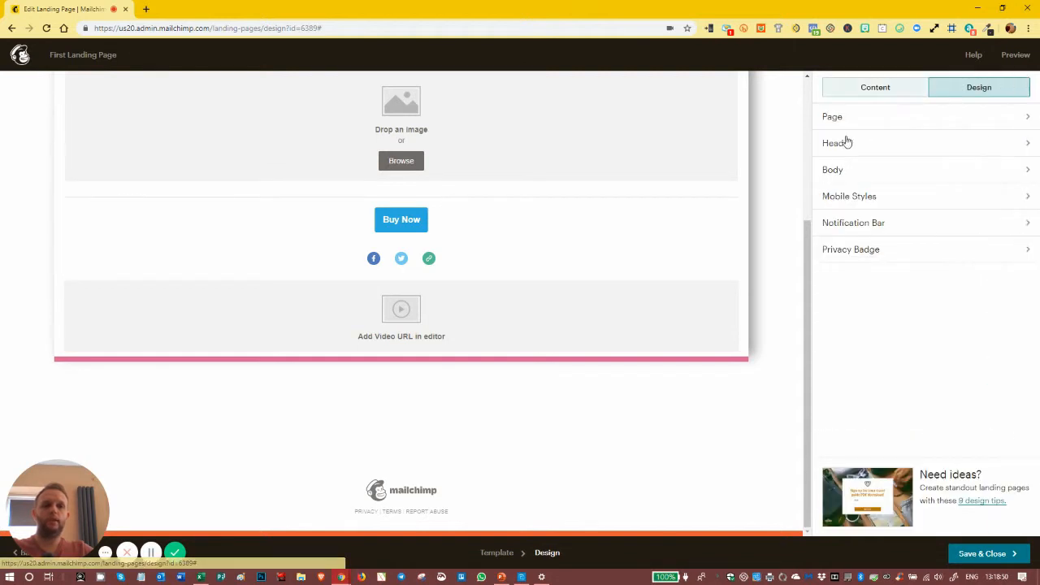
left_click(842, 197)
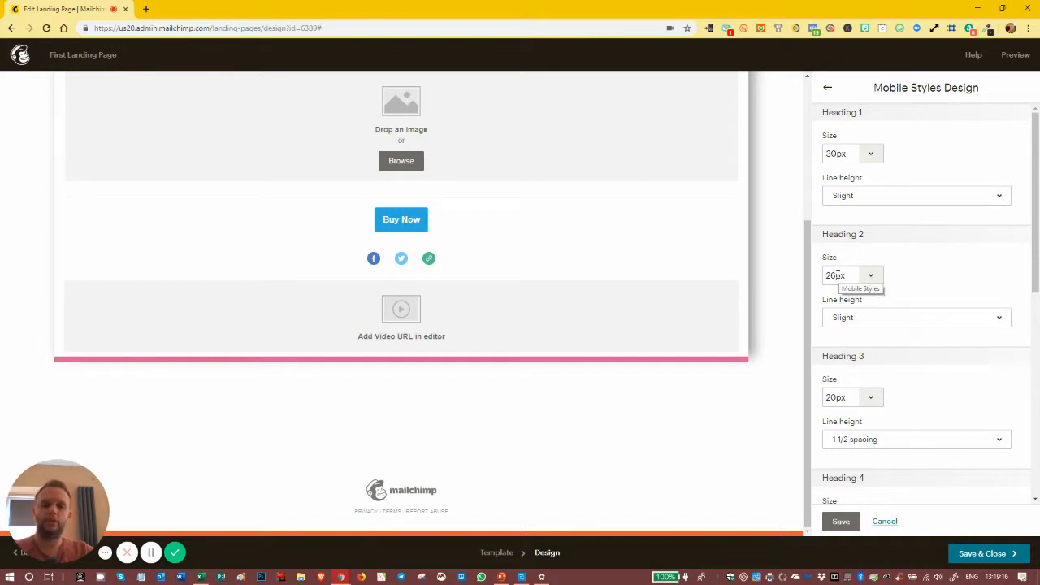
scroll(837, 275, "down", 2)
scroll(840, 274, "down", 1)
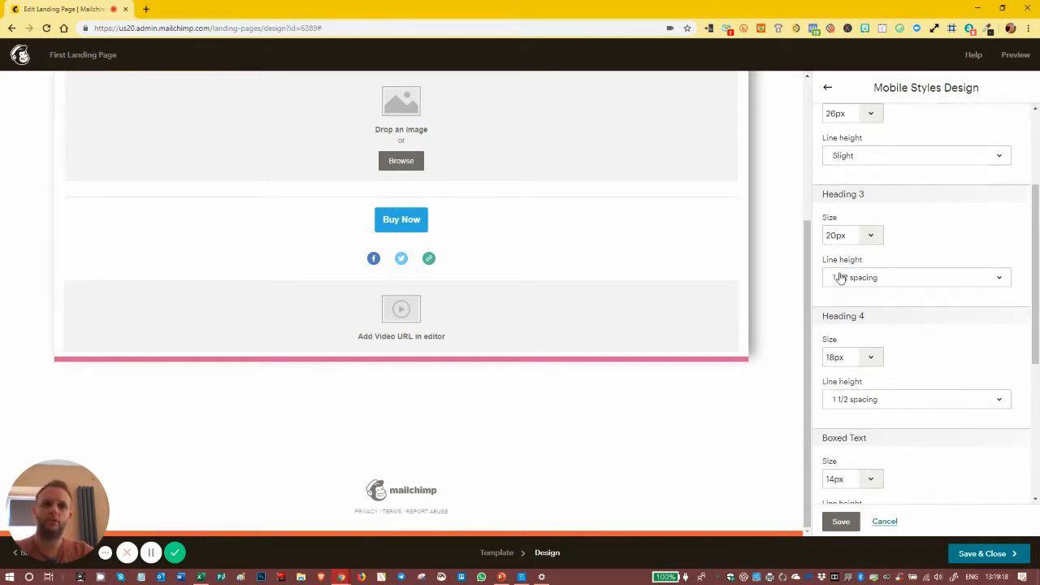
scroll(844, 219, "down", 2)
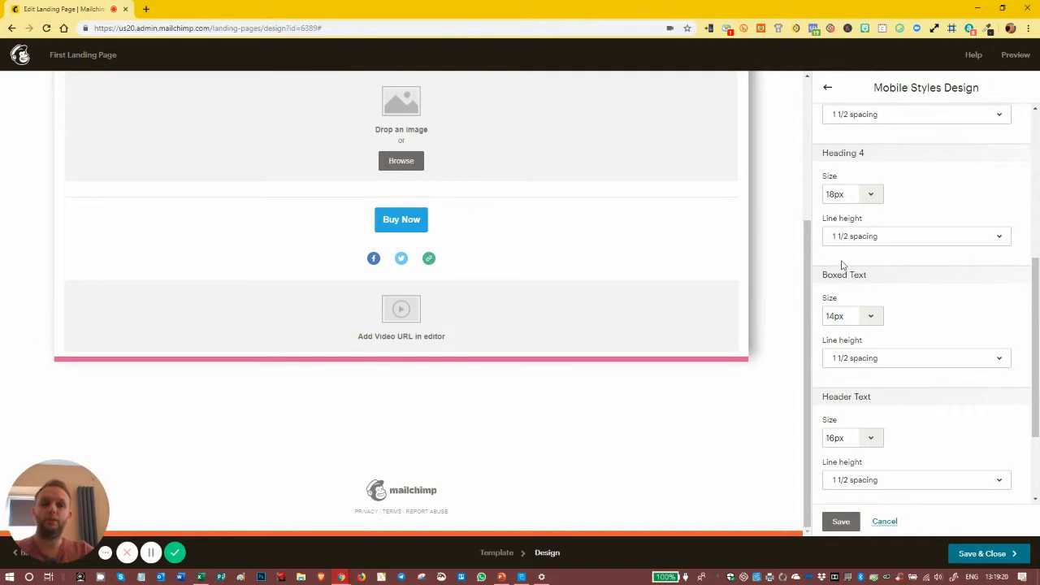
scroll(842, 265, "down", 1)
scroll(842, 285, "down", 1)
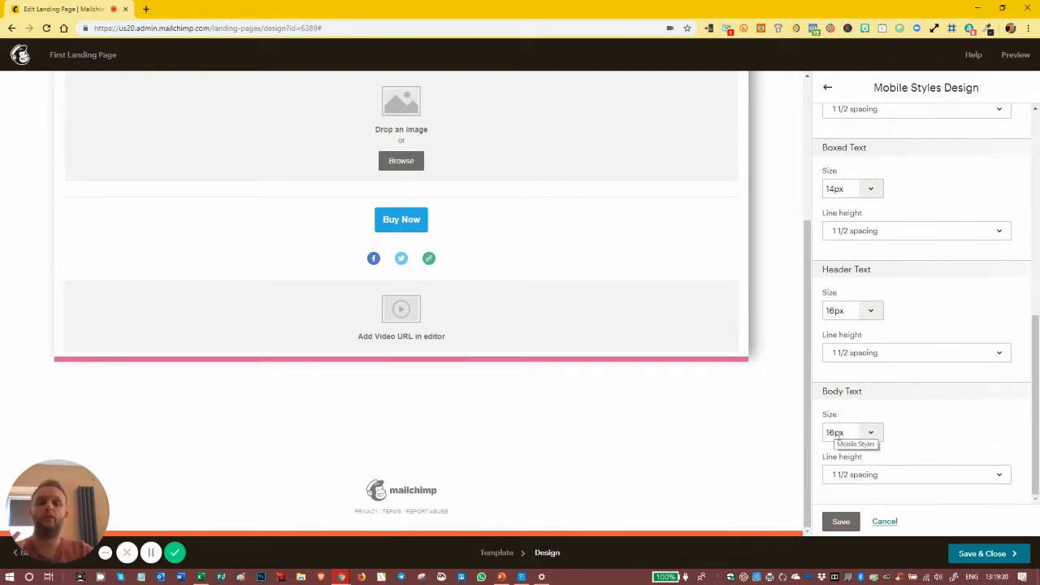
scroll(840, 312, "up", 5)
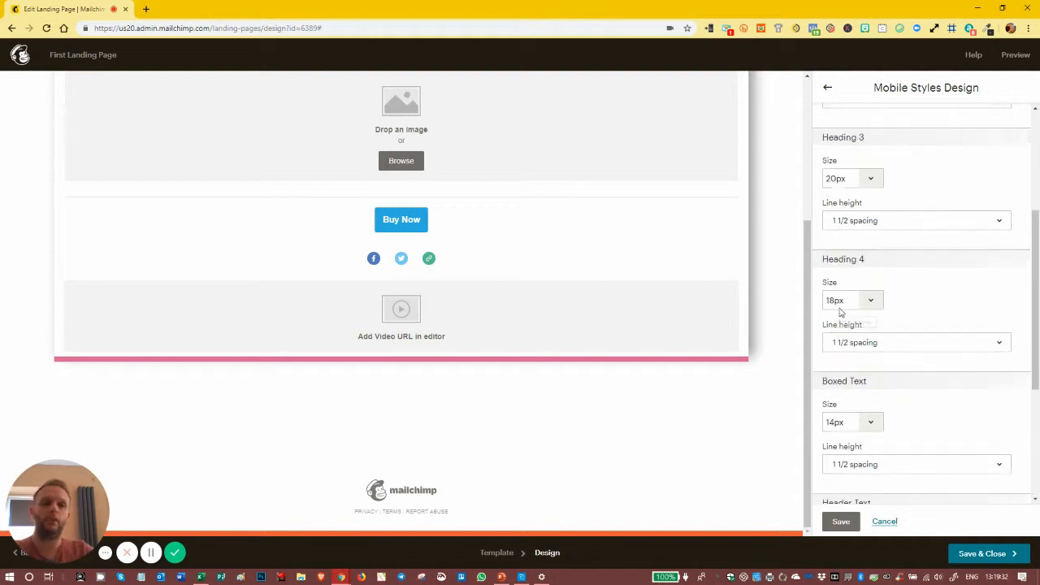
scroll(840, 312, "up", 2)
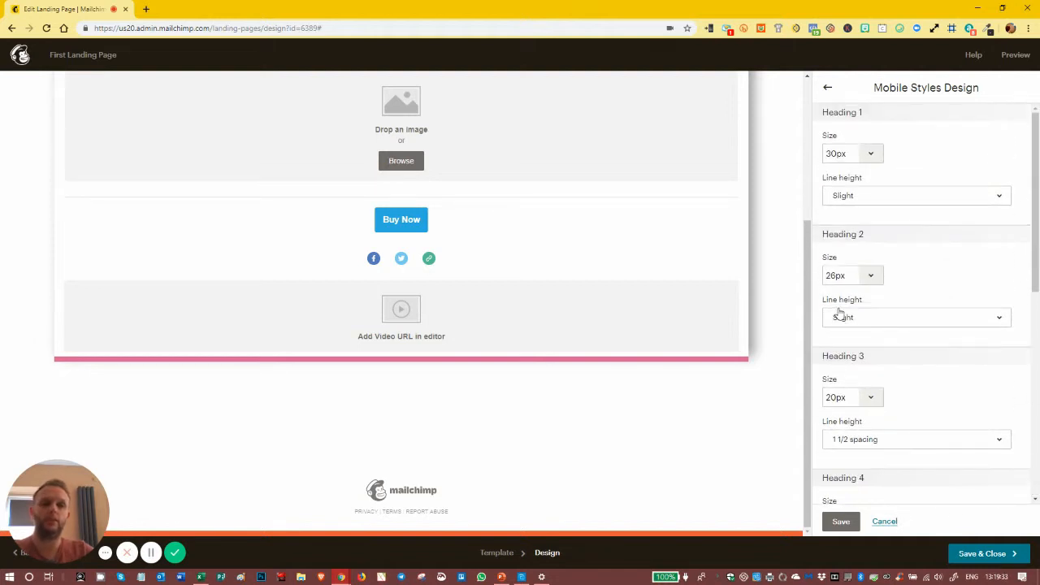
left_click(828, 88)
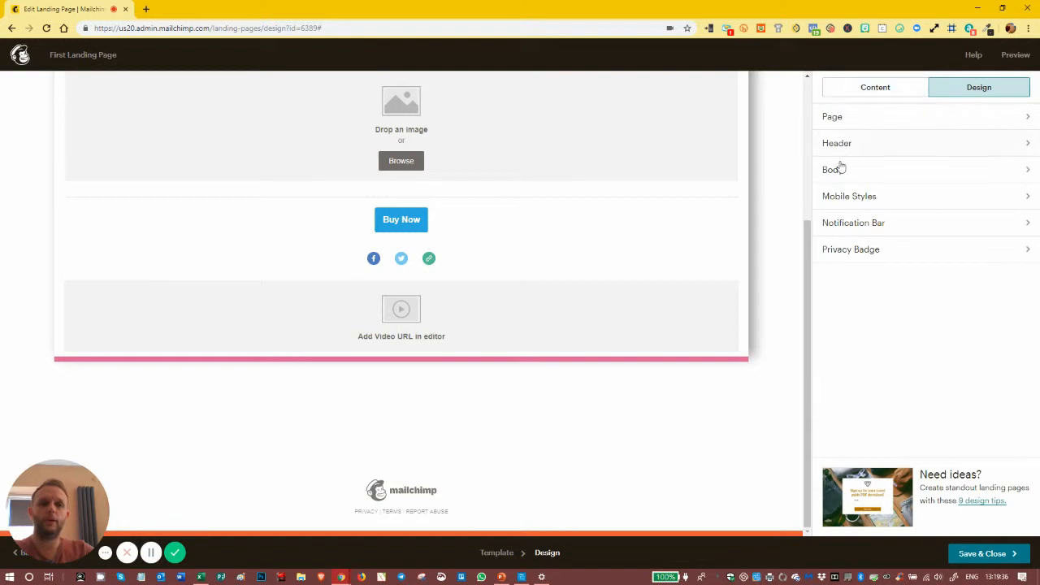
- Turn on the landing page's notification bar and view it in the page preview
left_click(864, 224)
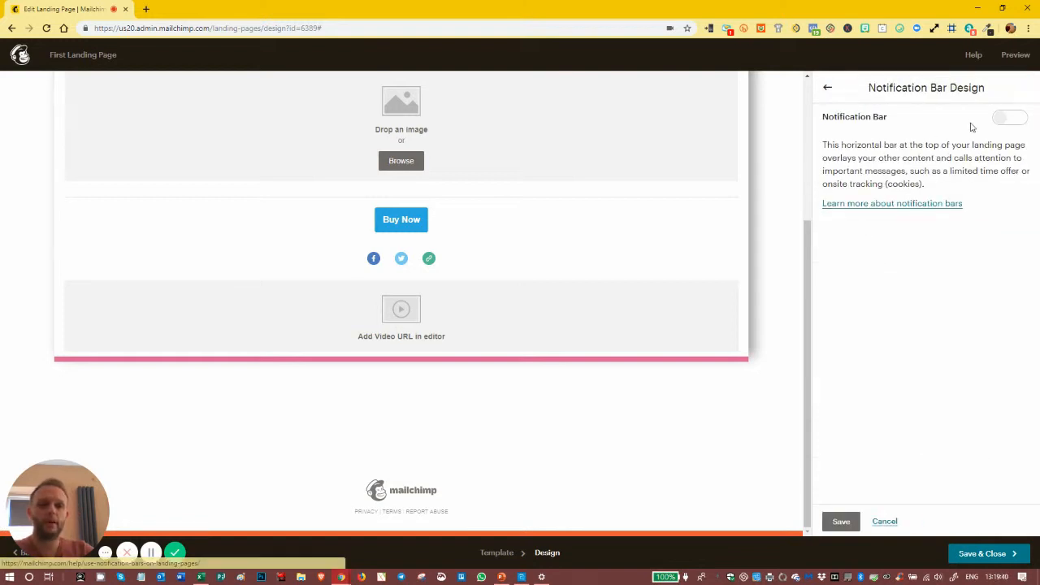
left_click(1000, 117)
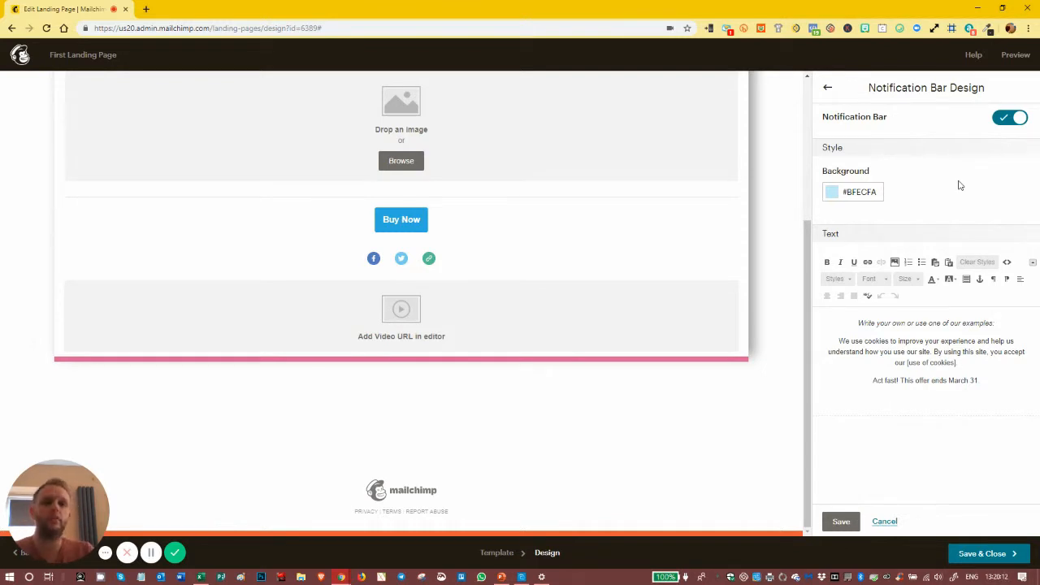
scroll(633, 267, "up", 3)
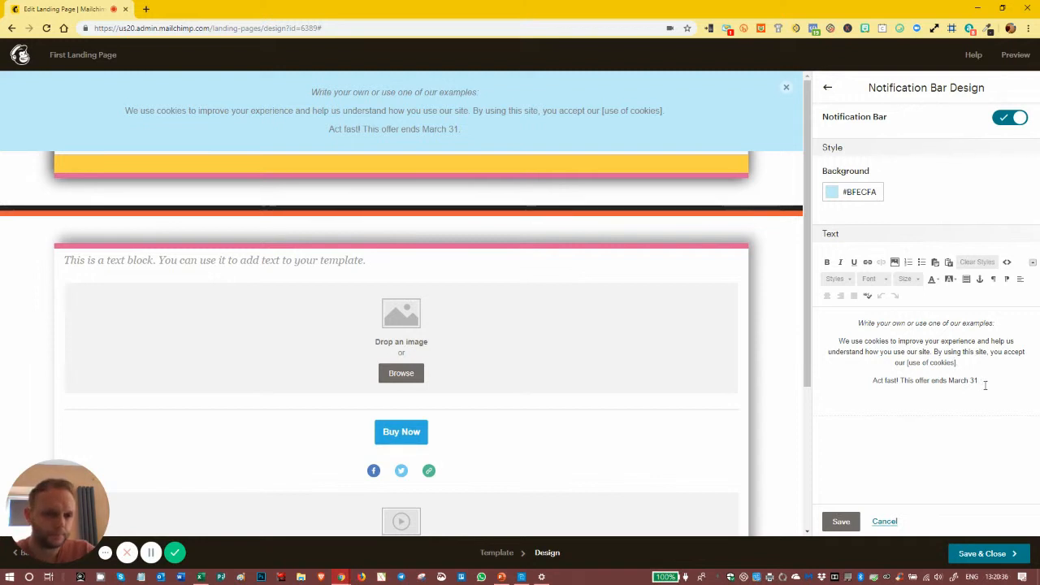
- Set the notification bar's background to the black preset #222222
left_click_drag(984, 386, 860, 326)
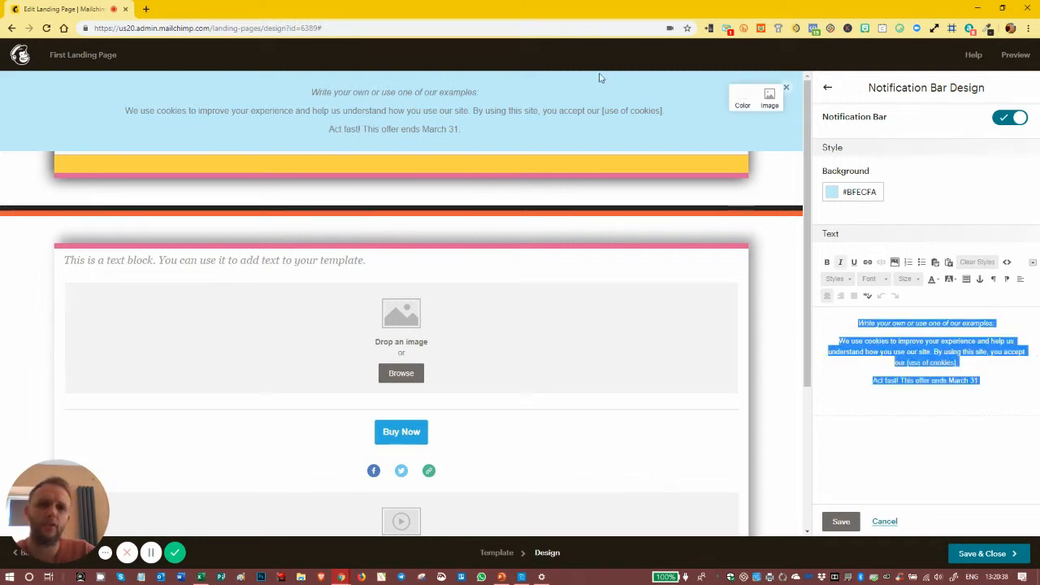
left_click(831, 195)
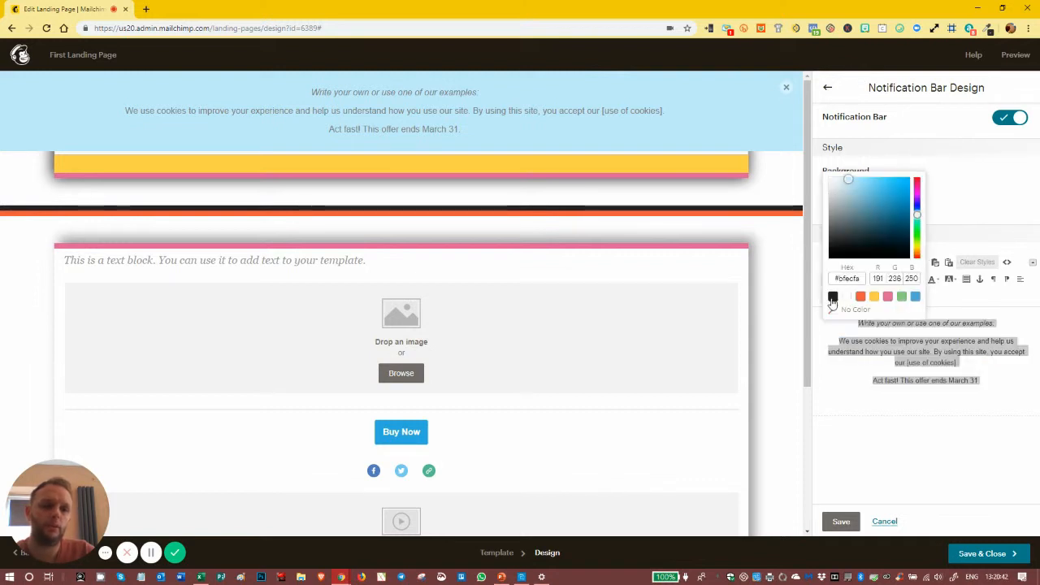
left_click(834, 297)
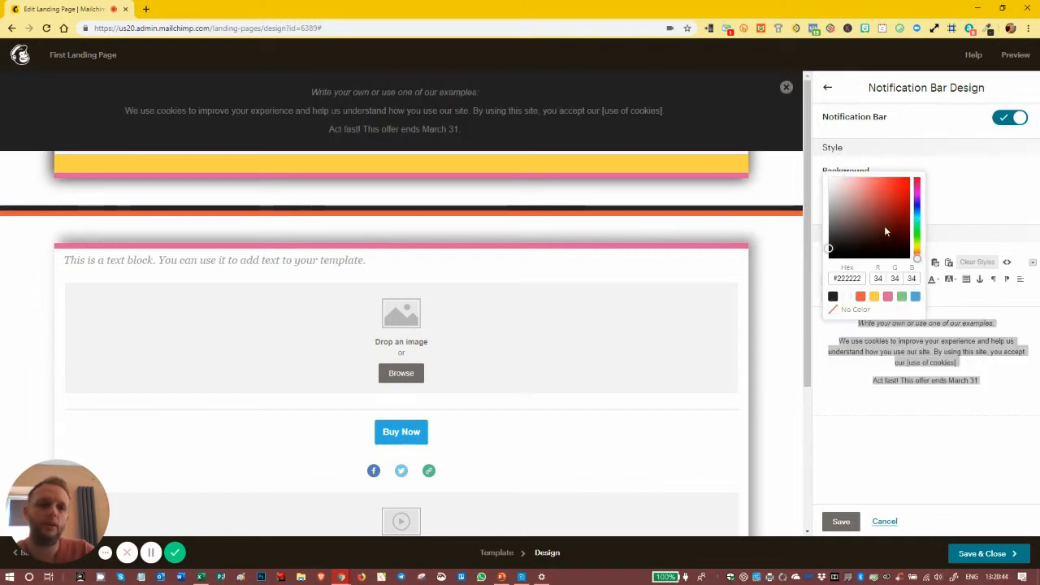
left_click(934, 349)
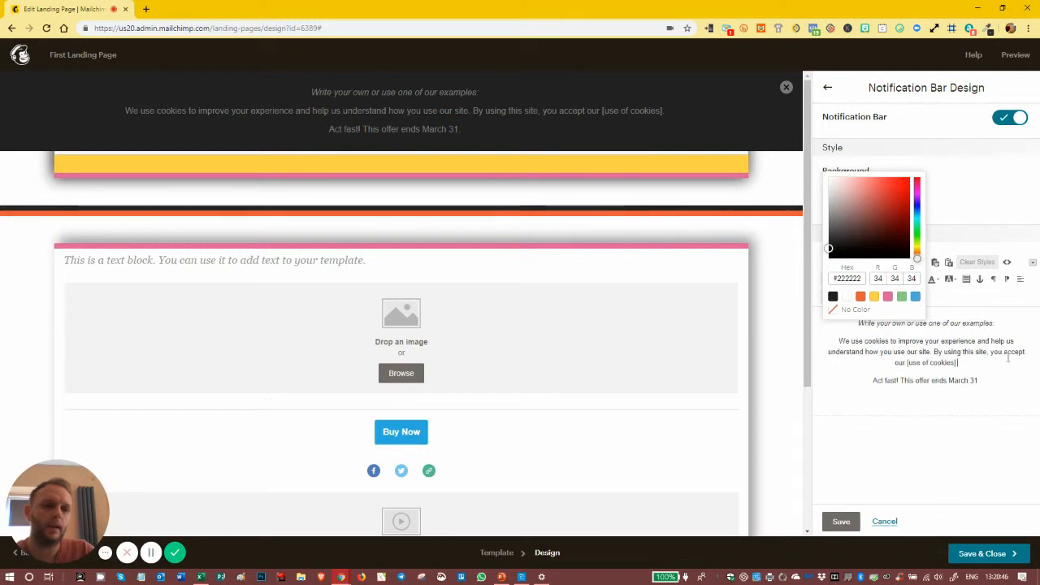
left_click(921, 166)
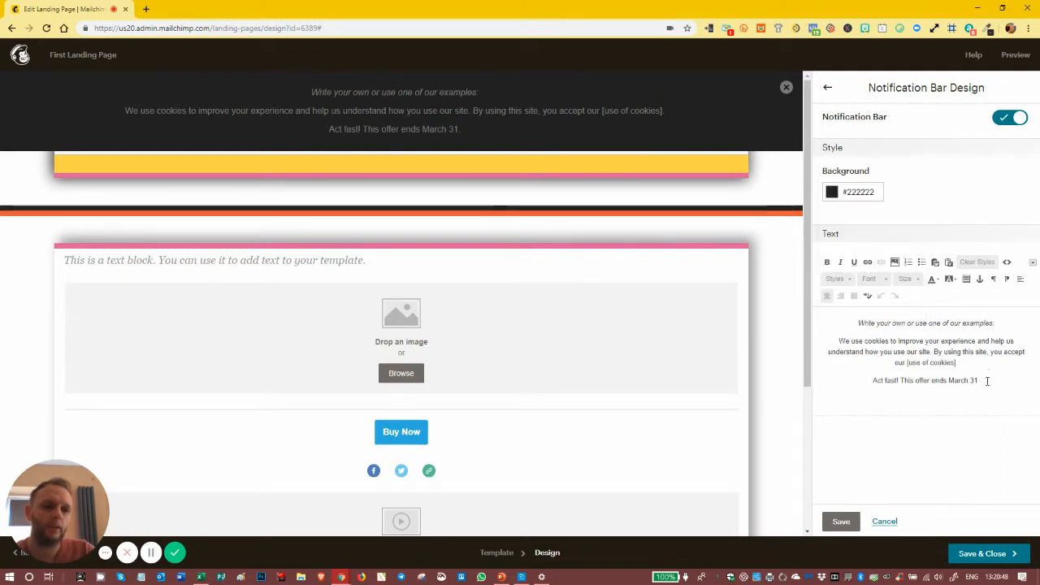
- Replace the notification bar's example text with "We use cookies to gather data on use. By continuing to use"
left_click_drag(988, 380, 840, 318)
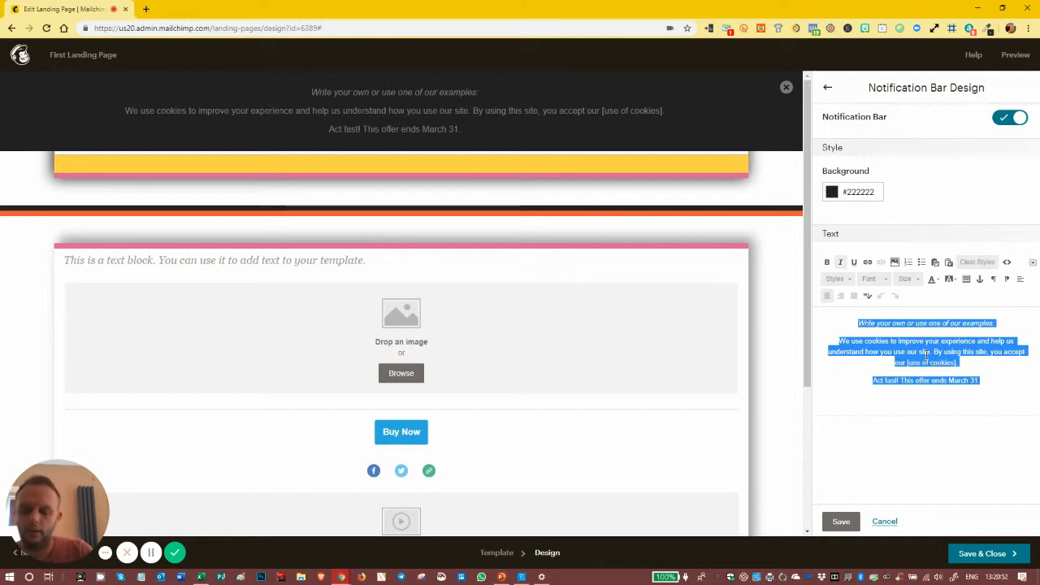
type("We us")
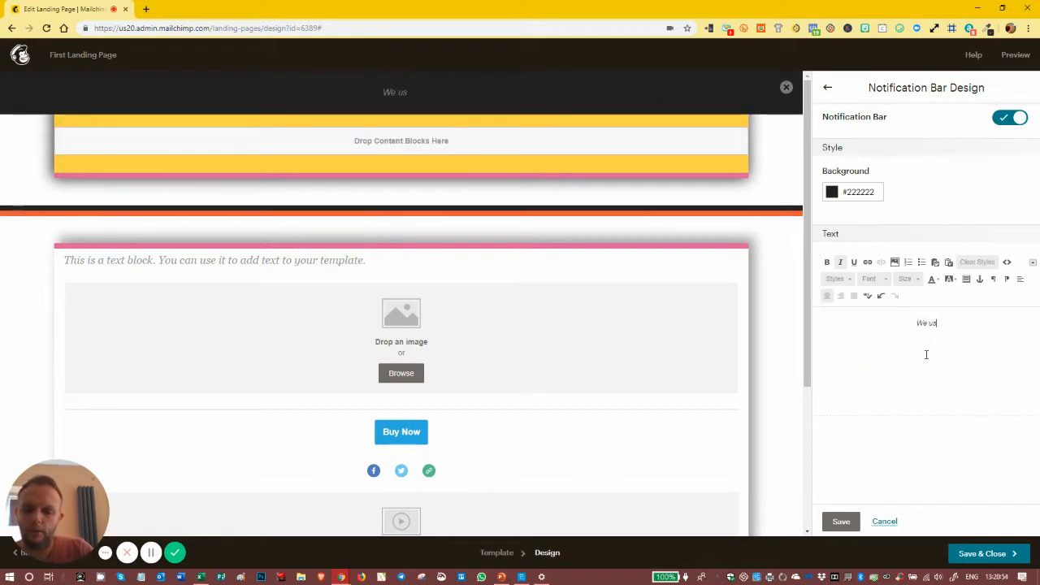
type("e cookies ")
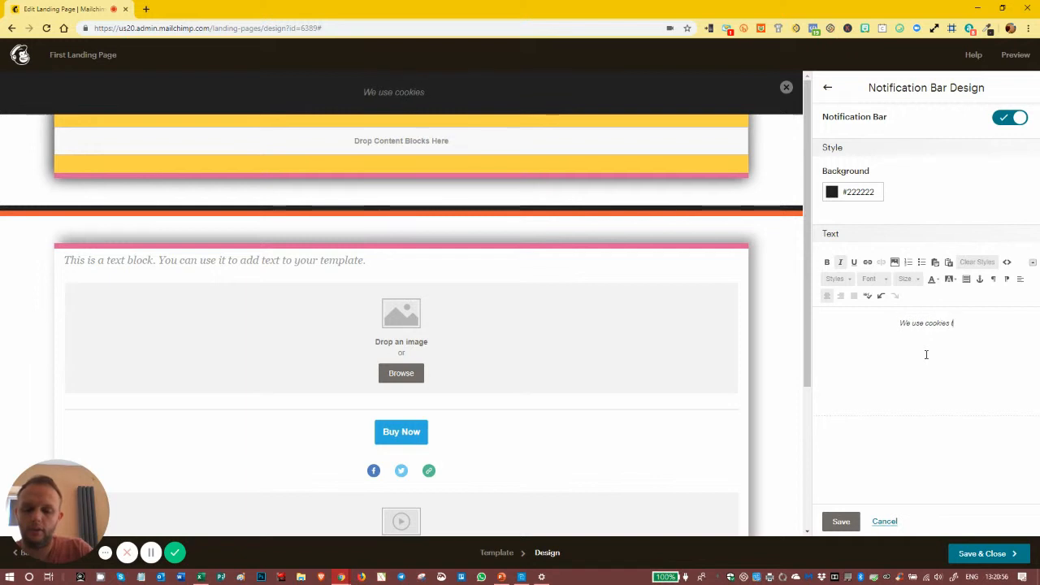
type("to gather data")
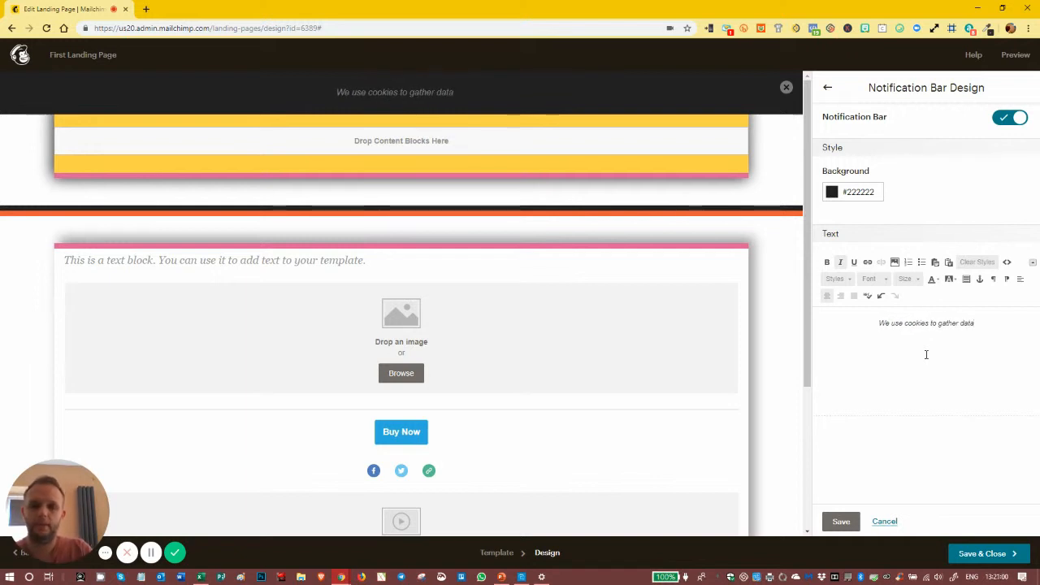
type(" on")
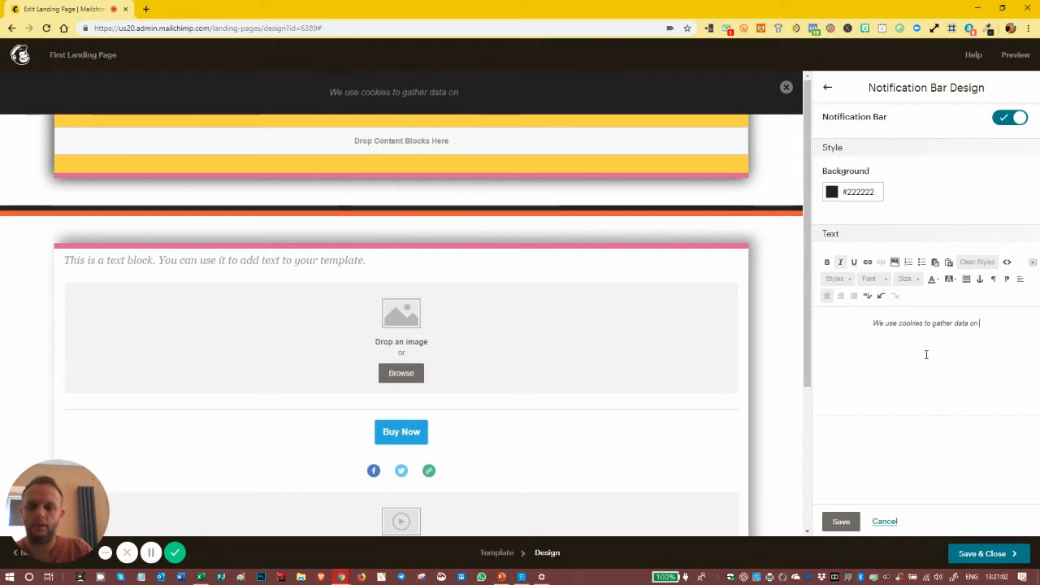
type(" use")
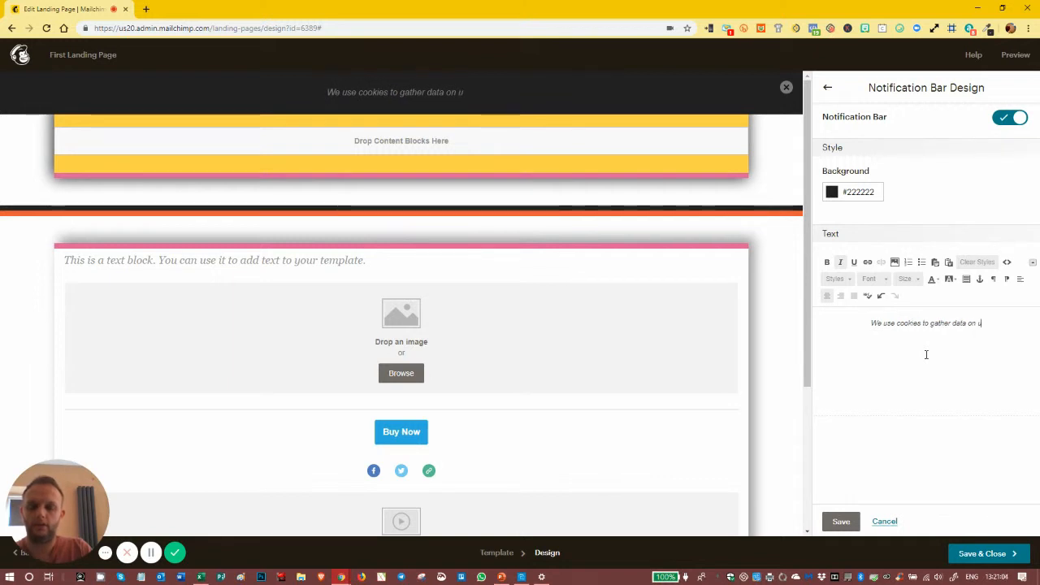
type(". By")
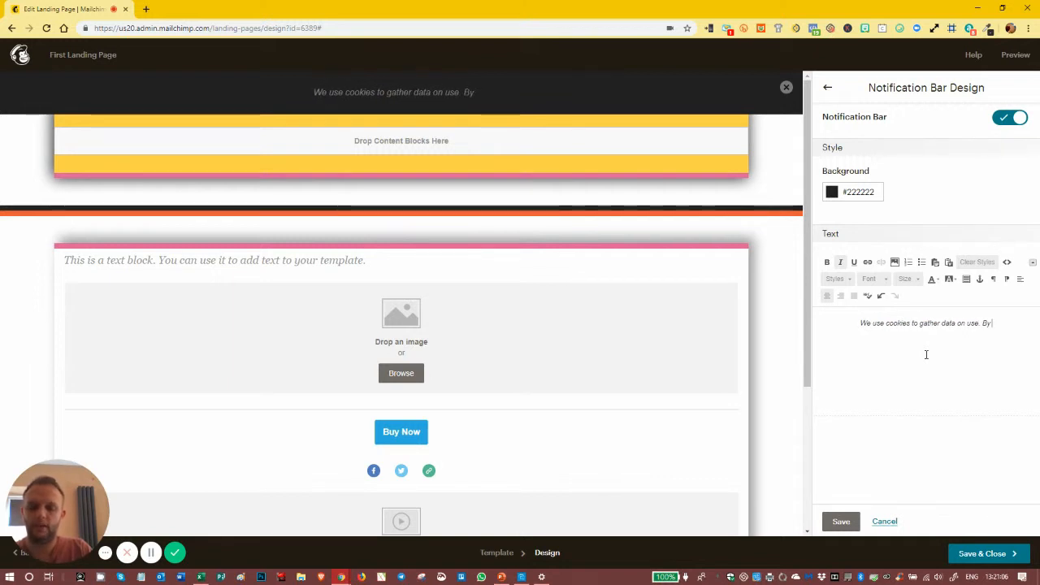
type(" continuing ")
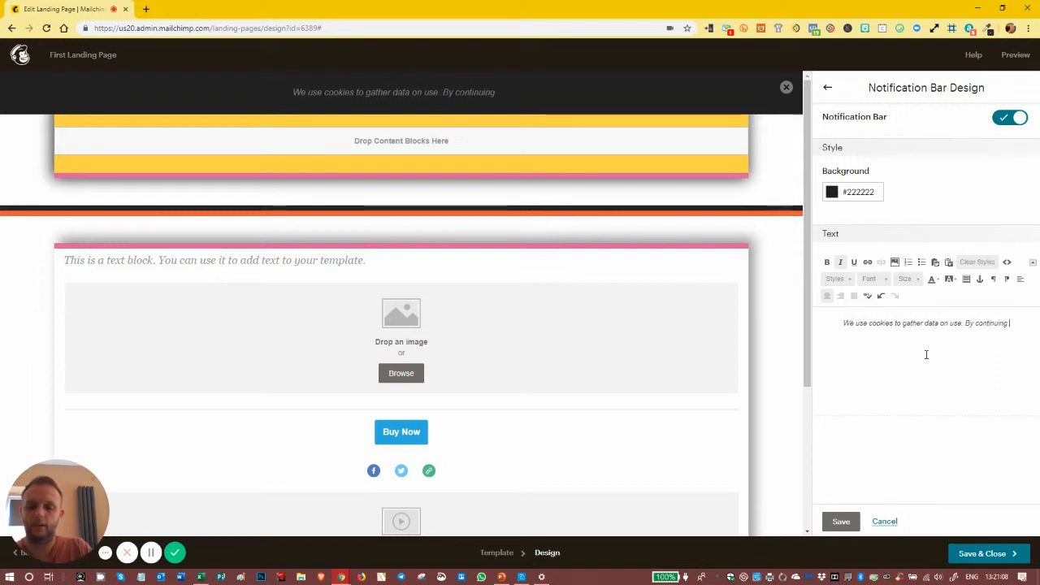
type("to use this pla")
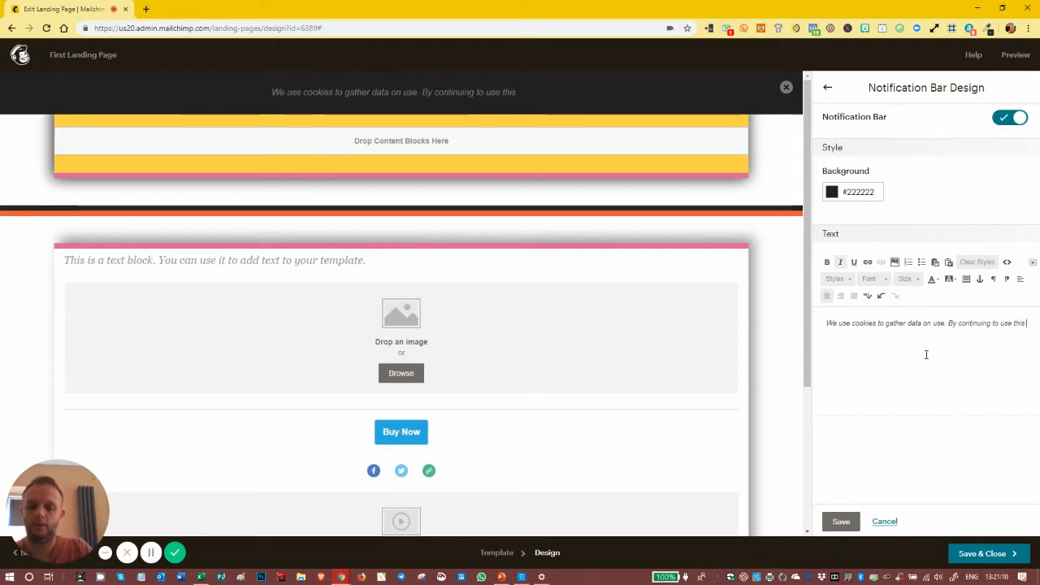
key("BackSpace")
key("BackSpace")
key("BackSpace")
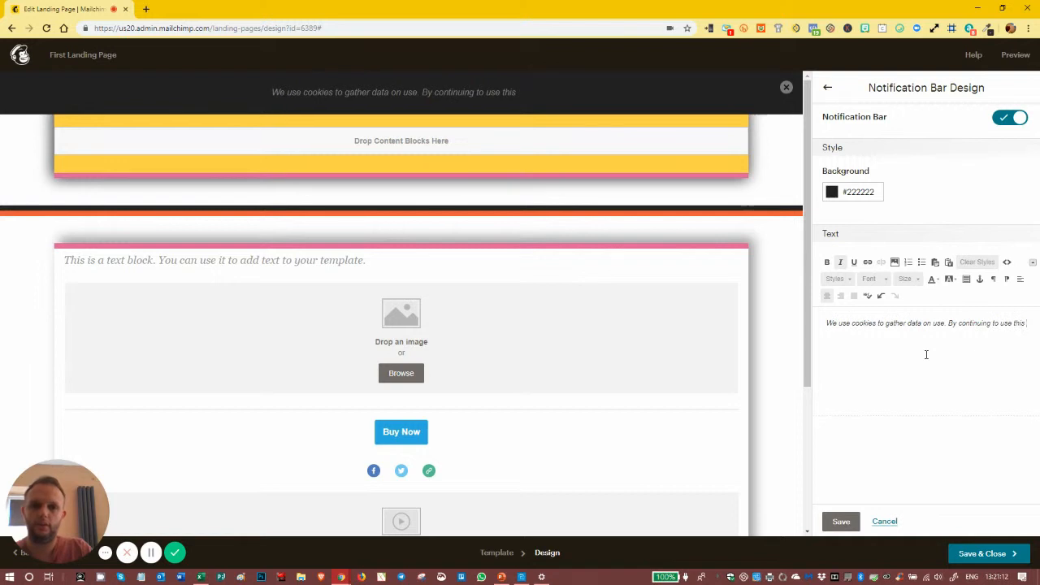
type("we")
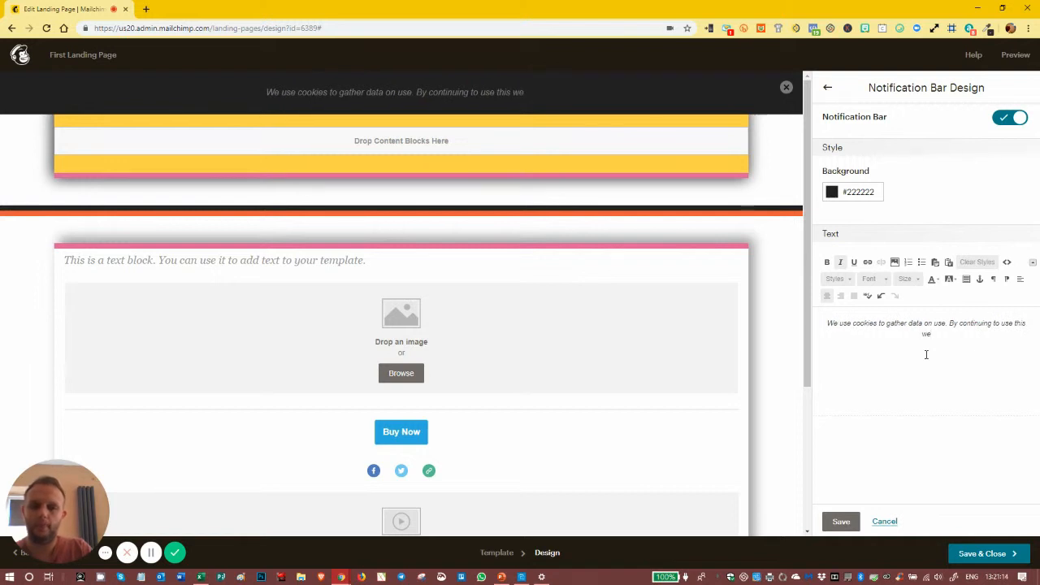
key("BackSpace")
key("BackSpace")
key("BackSpace")
key("BackSpace")
key("BackSpace")
key("BackSpace")
key("BackSpace")
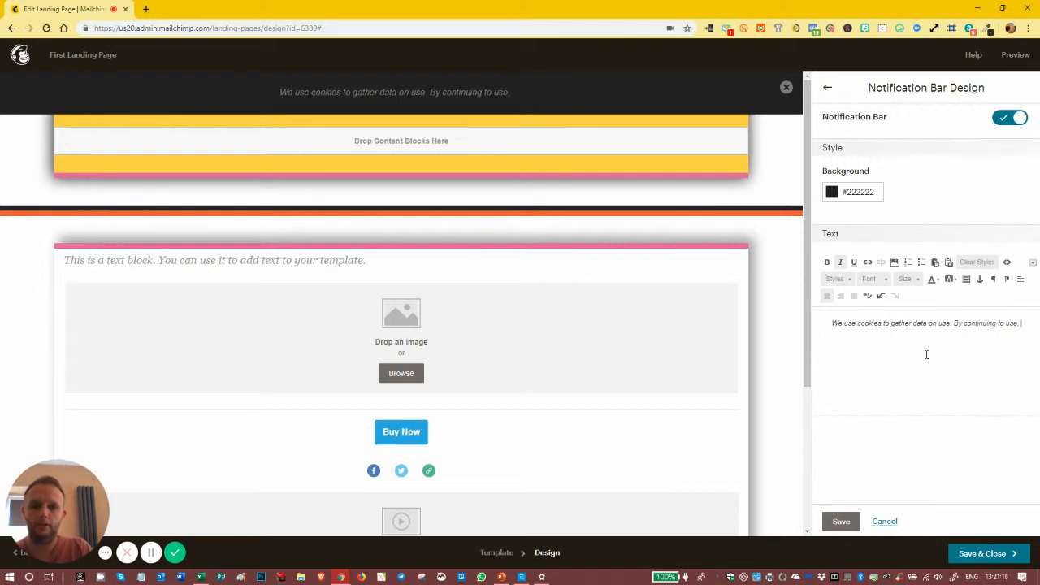
- Complete the cookie notice with ", you accept the data use terms as set out in our privacy policy"
type(", you ac")
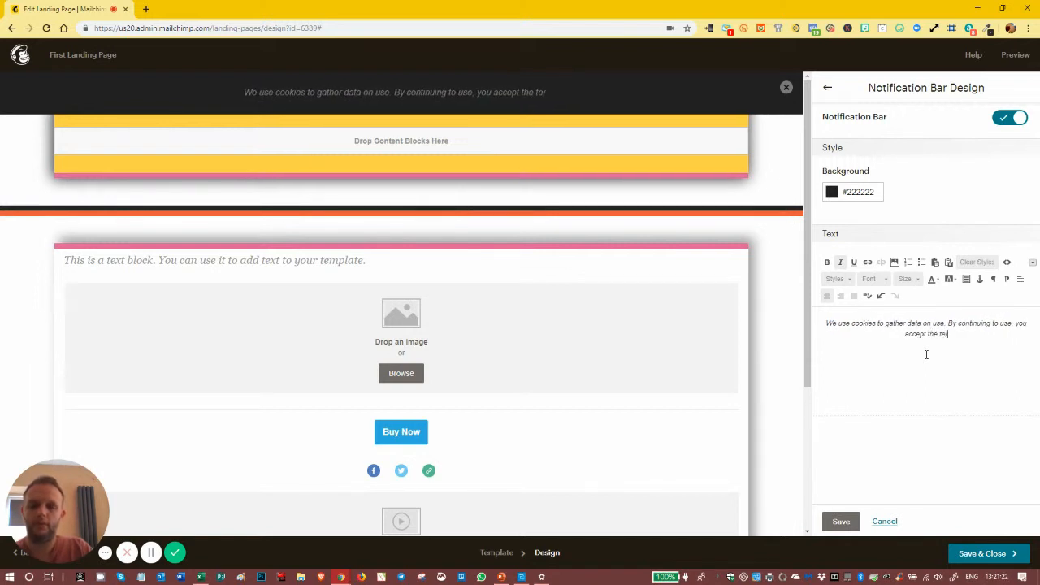
type("cept the ter")
key("BackSpace")
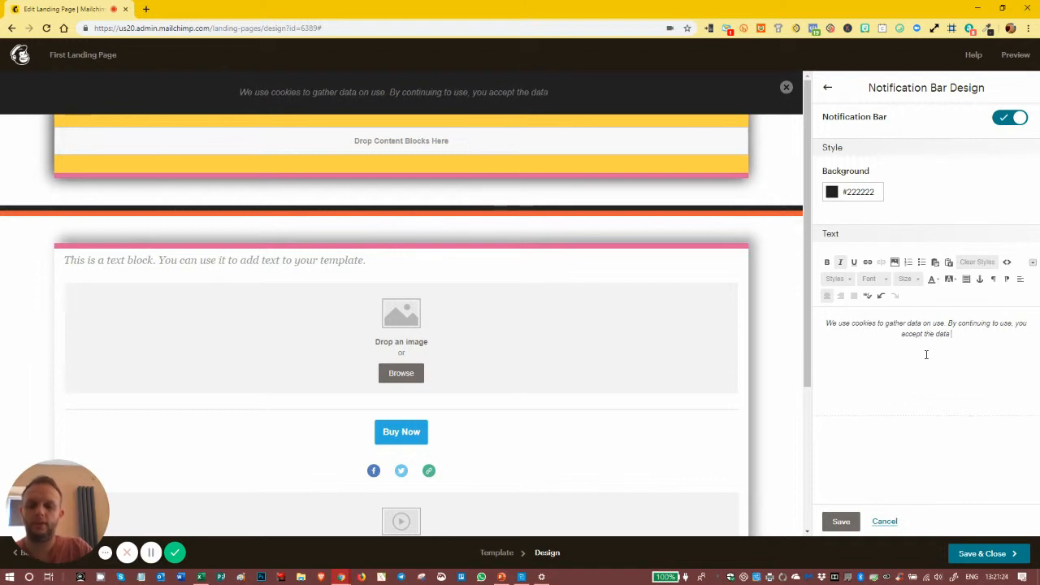
type("rms a")
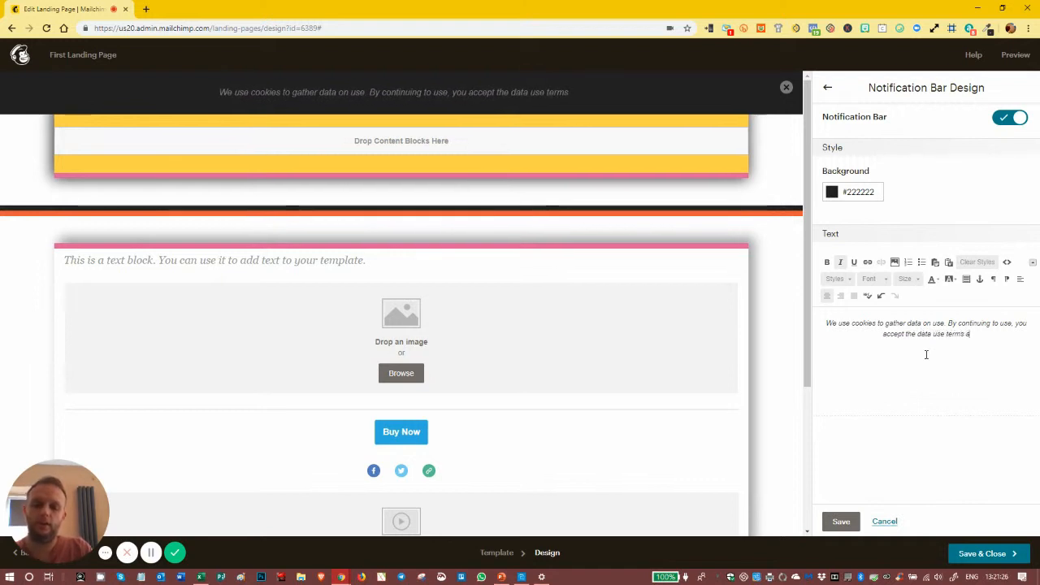
type("s set out in o")
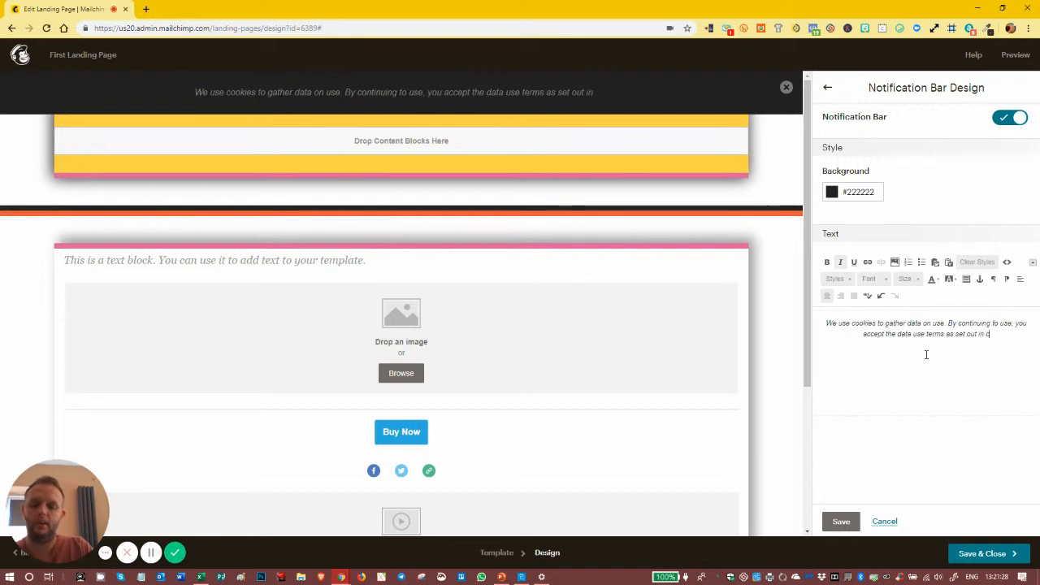
type("ur pri")
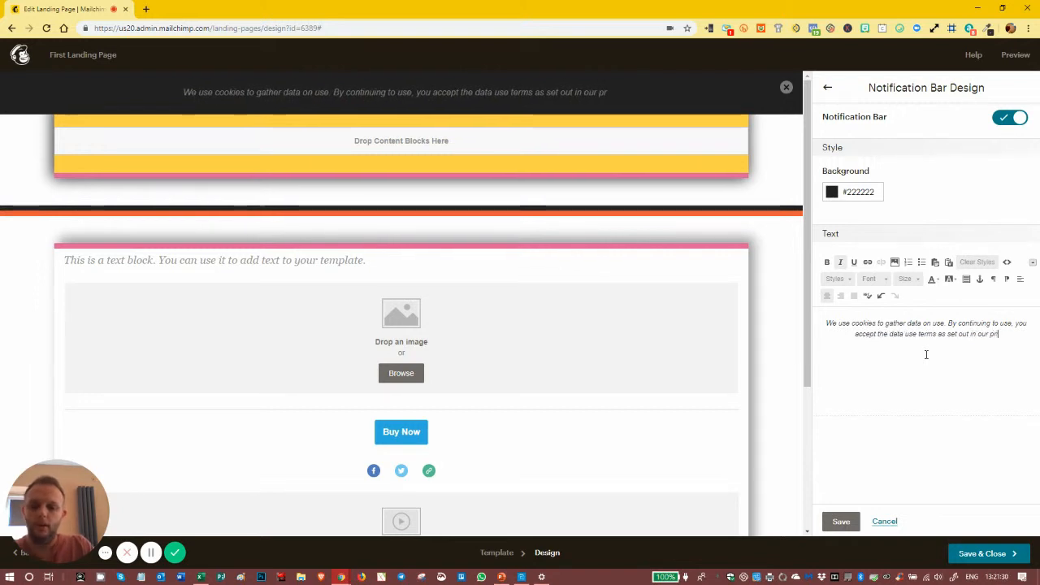
type("vacy policy")
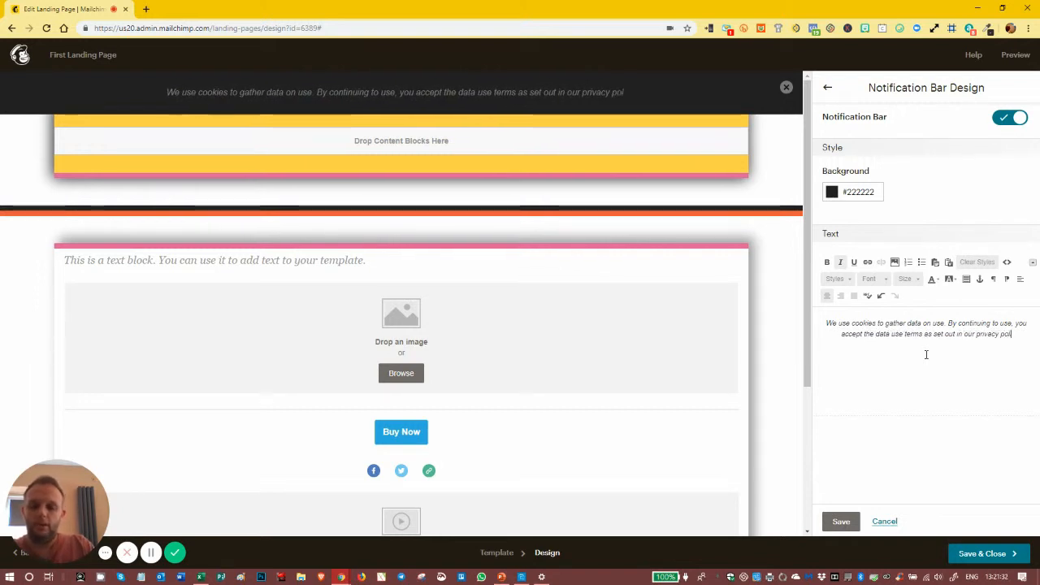
key("shift+Left")
key("shift+Left")
key("shift+Left")
key("shift+Left")
key("shift+Left")
key("shift+Left")
key("shift+Left")
key("shift+Left")
key("shift+Left")
key("shift+Left")
key("shift+Left")
key("shift+Left")
key("shift+Left")
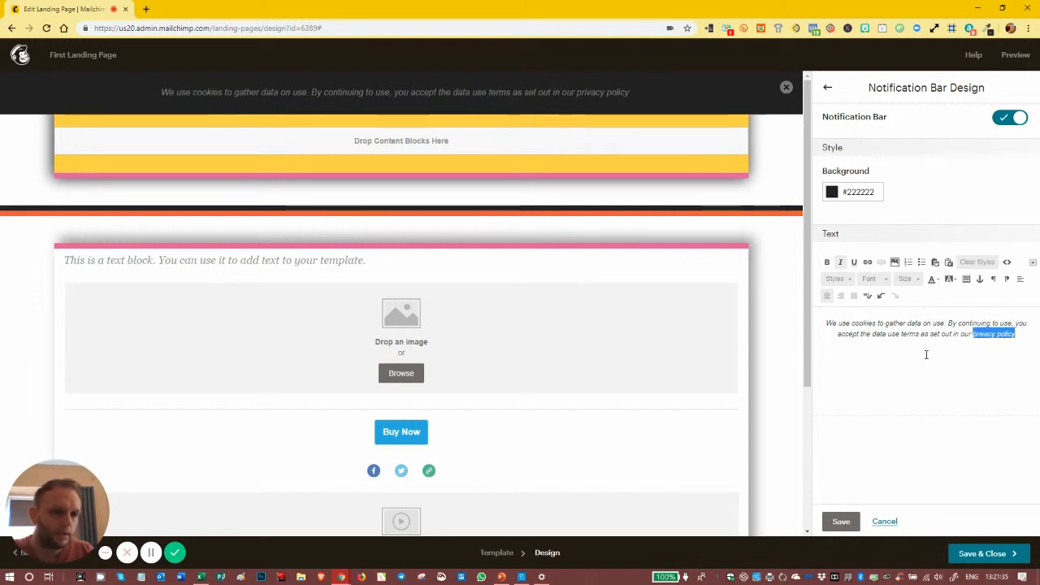
left_click(867, 262)
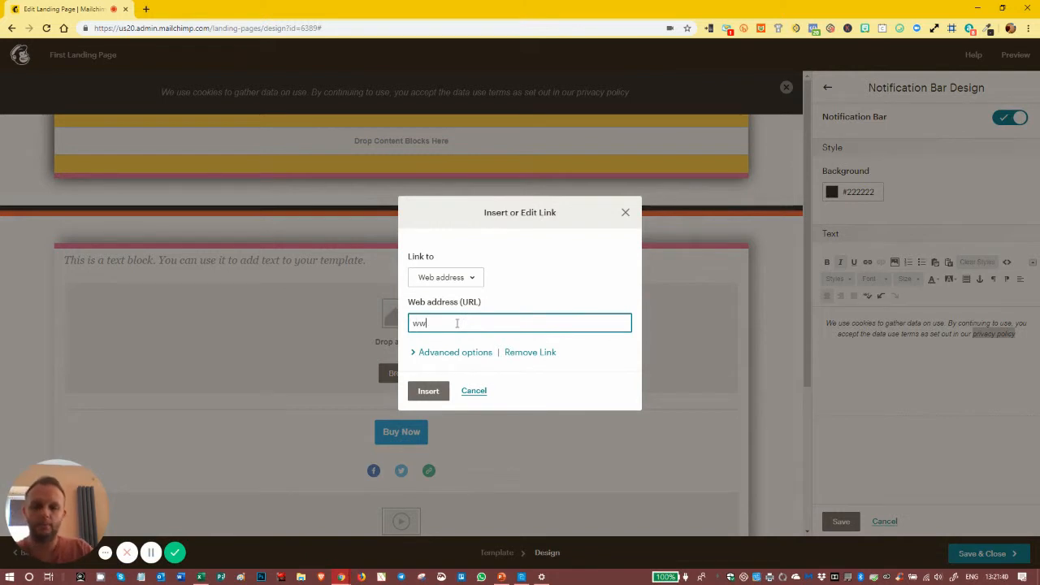
type("www.le")
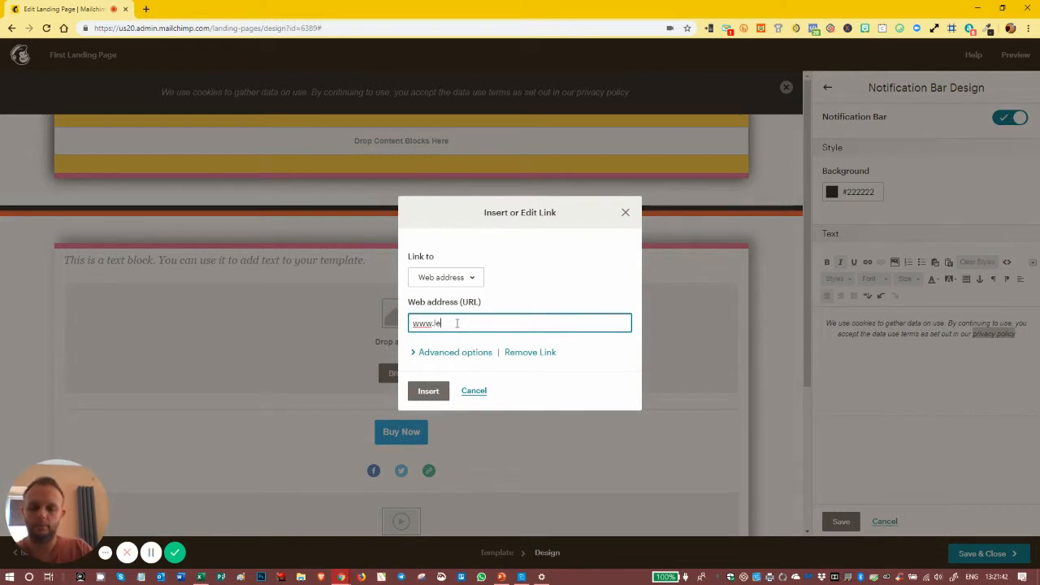
type("xiam")
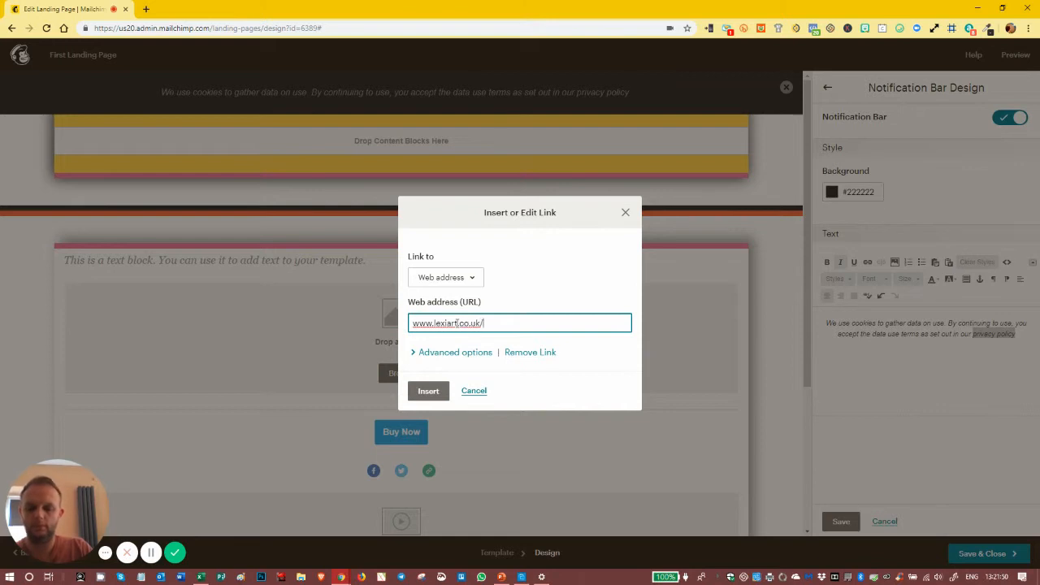
type("t.co.uk/privacy")
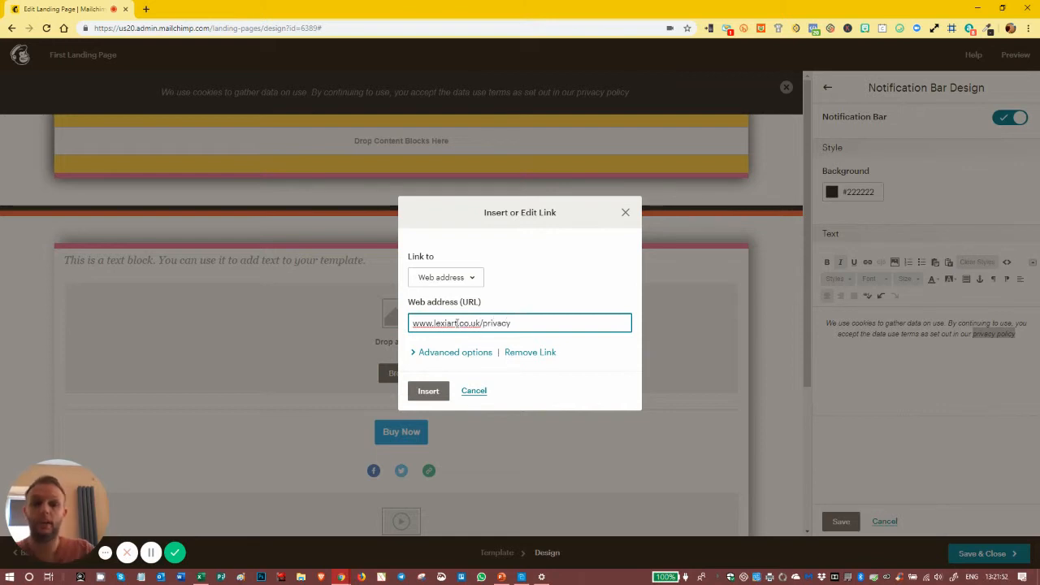
left_click(428, 391)
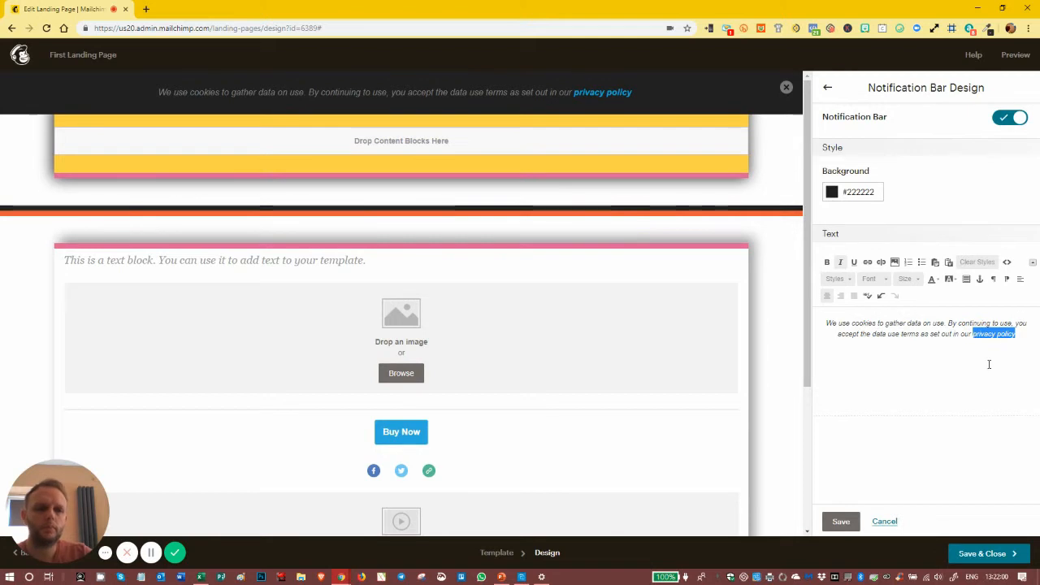
left_click(1001, 342)
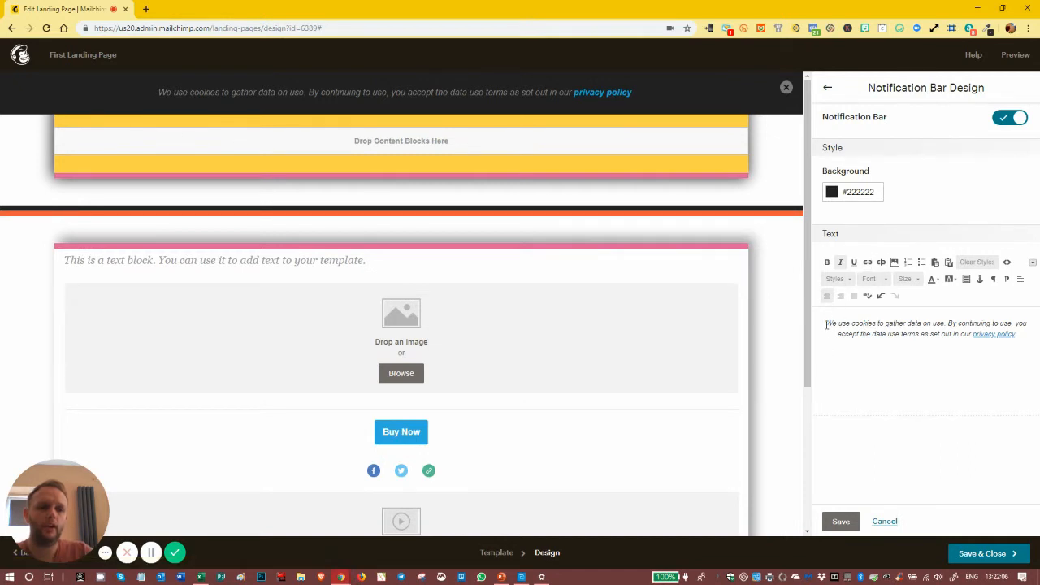
- Set the text colour of the whole cookie notice to Lavender Blush
left_click_drag(826, 324, 1019, 340)
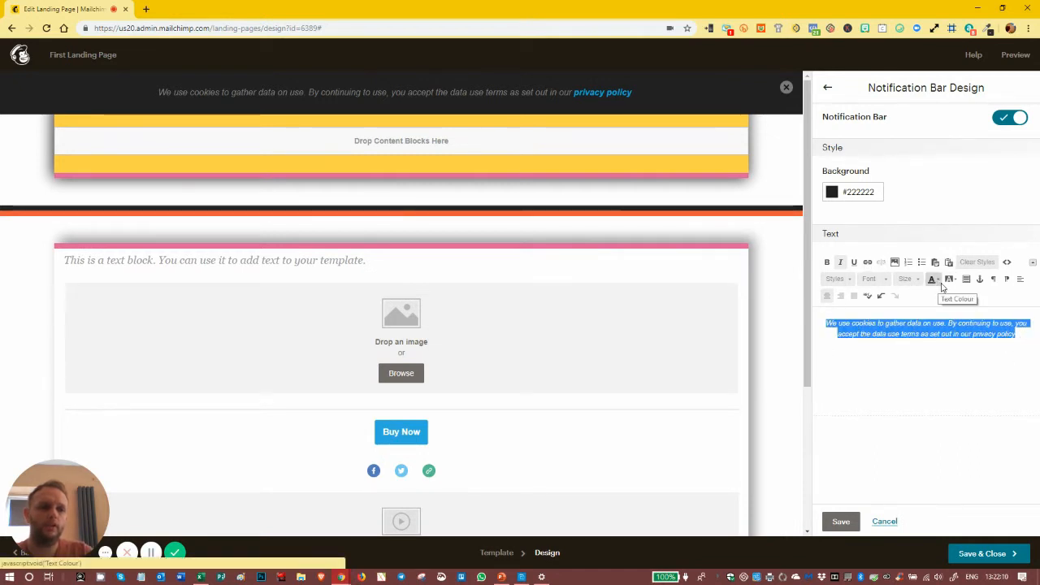
left_click(938, 280)
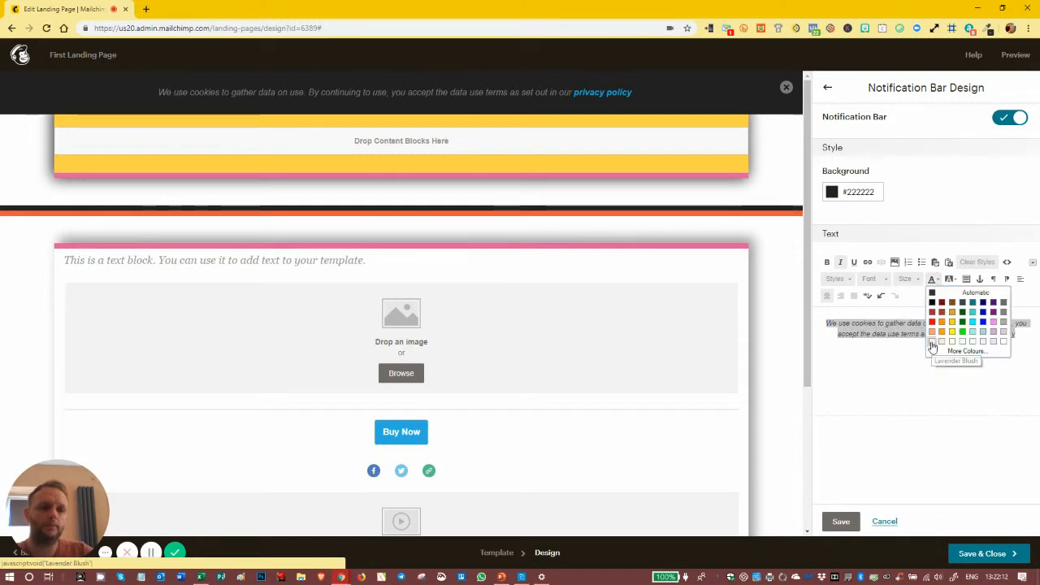
left_click(932, 346)
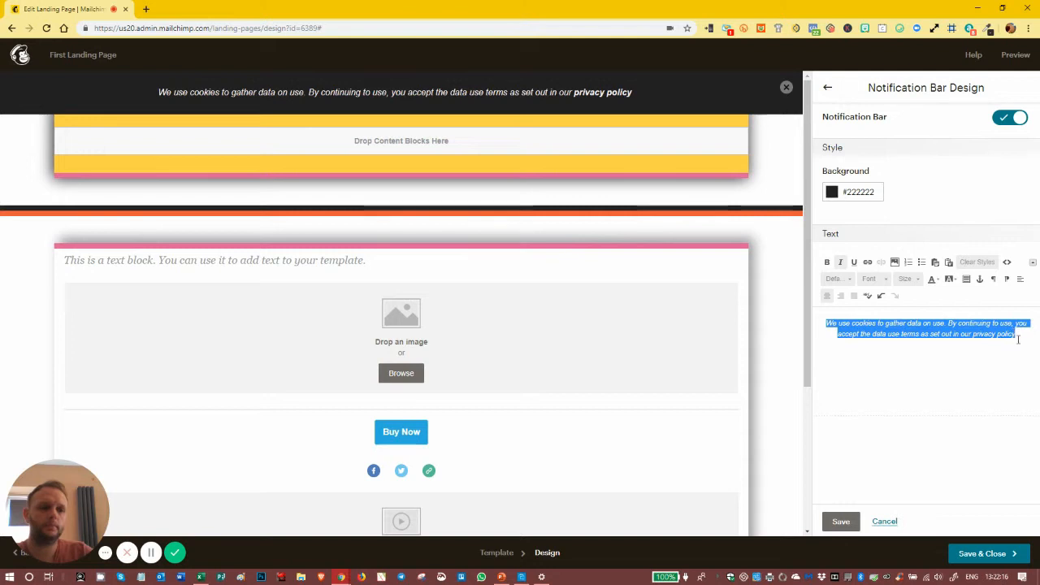
left_click(987, 387)
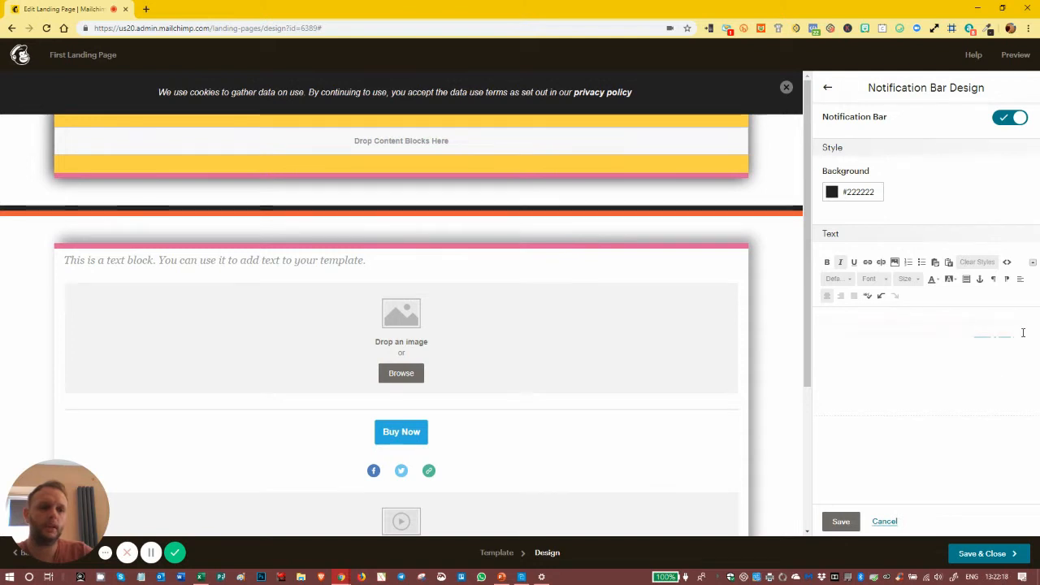
- Reset the "privacy policy" link's text colour to Automatic and save the notification bar design
left_click_drag(1015, 336, 974, 346)
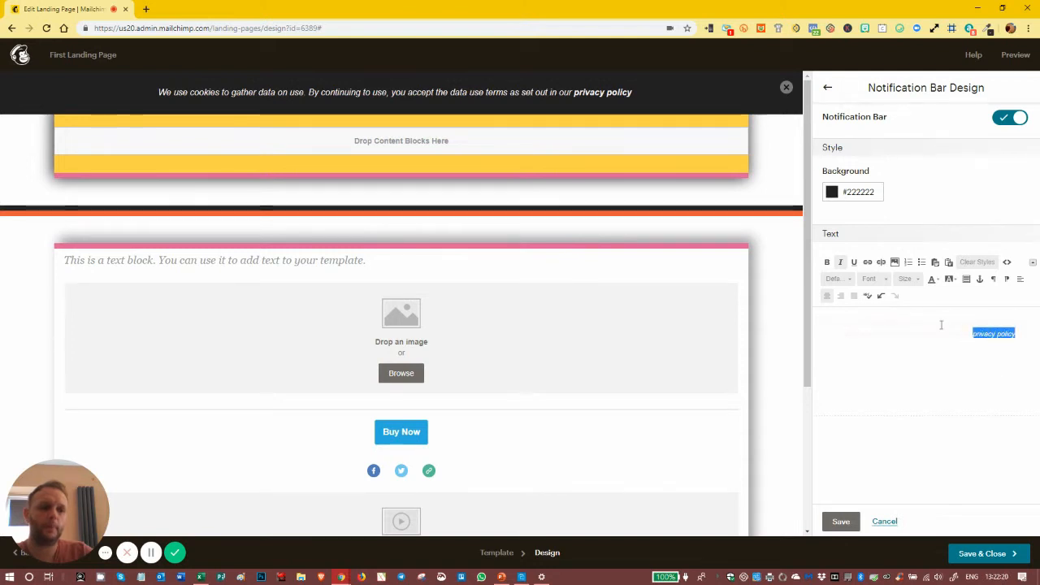
left_click(934, 278)
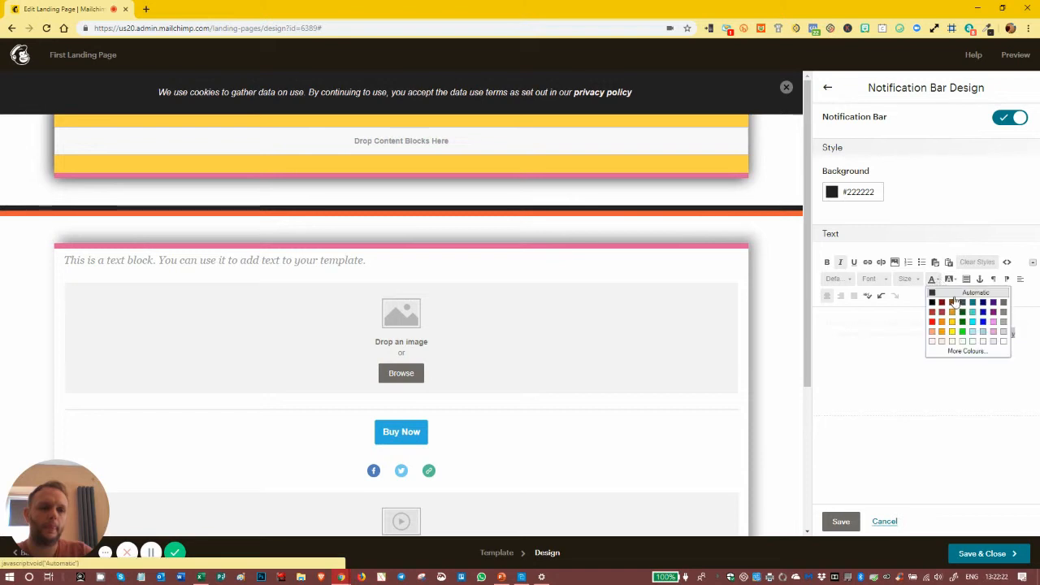
left_click(953, 302)
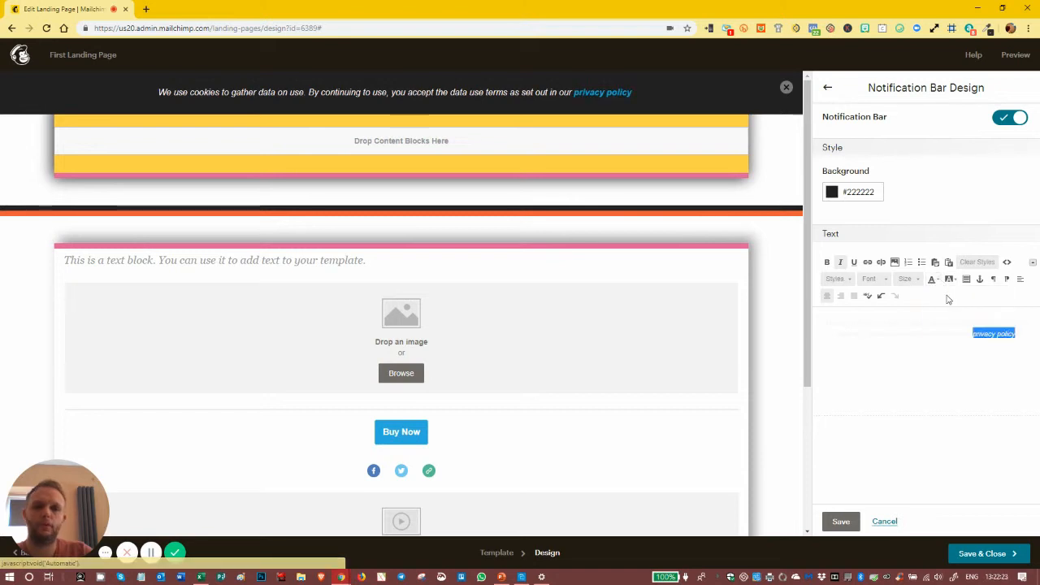
left_click(842, 521)
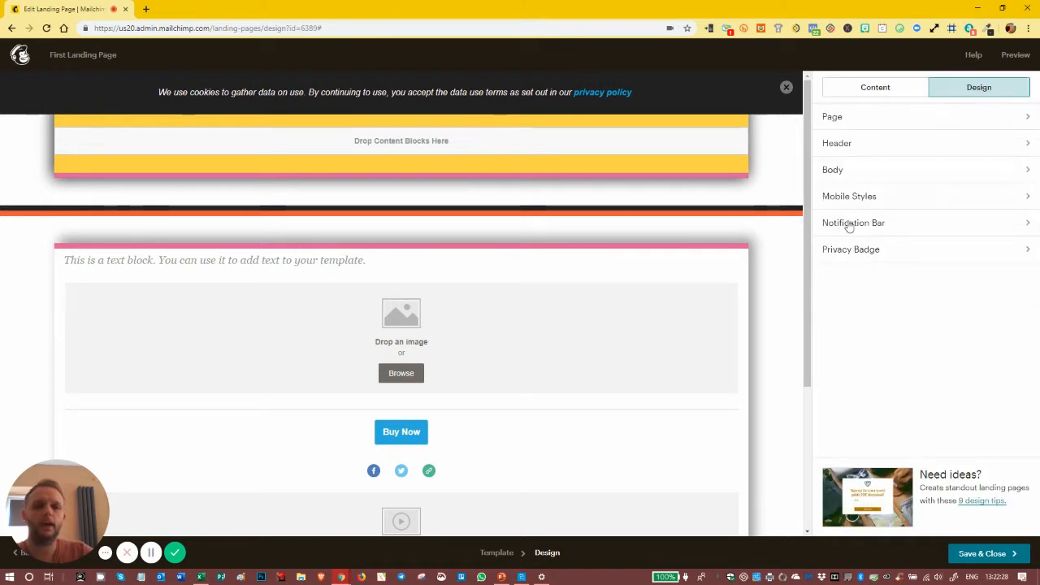
- Try the dark privacy badge style, return to the light style and save the privacy badge design
left_click(858, 250)
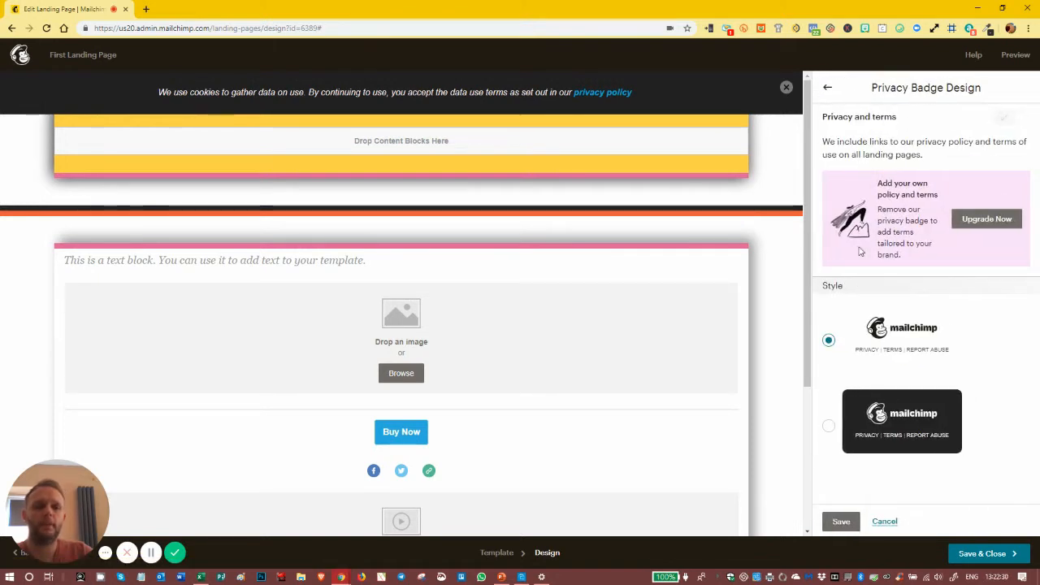
scroll(387, 325, "down", 4)
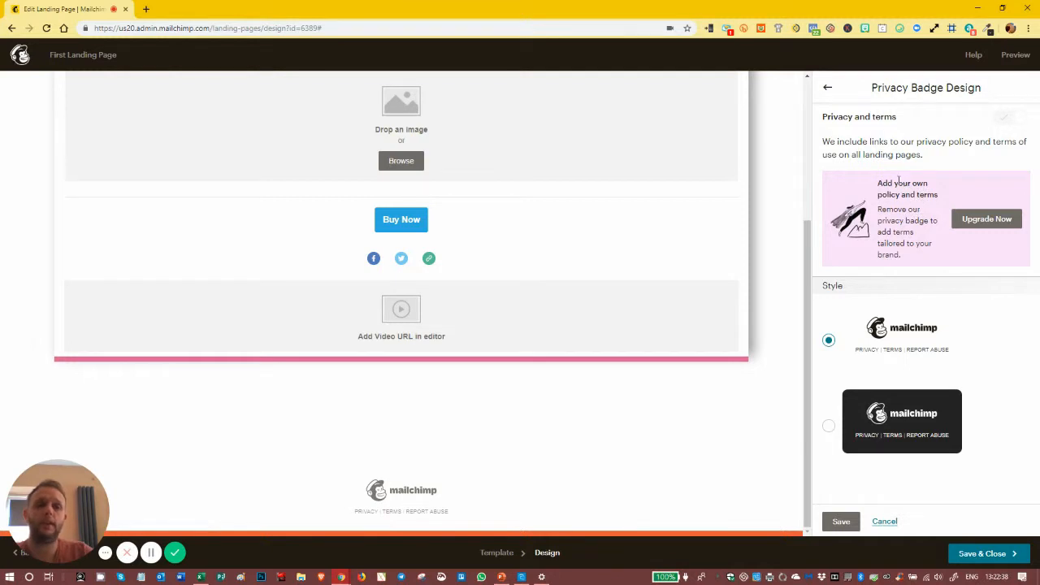
left_click(829, 427)
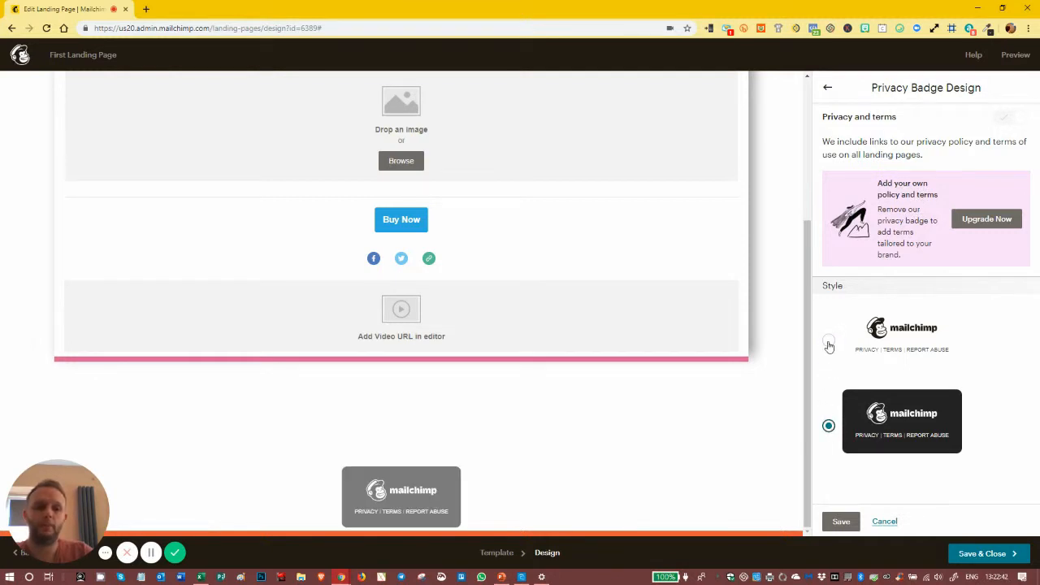
left_click(829, 341)
left_click(828, 426)
left_click(829, 341)
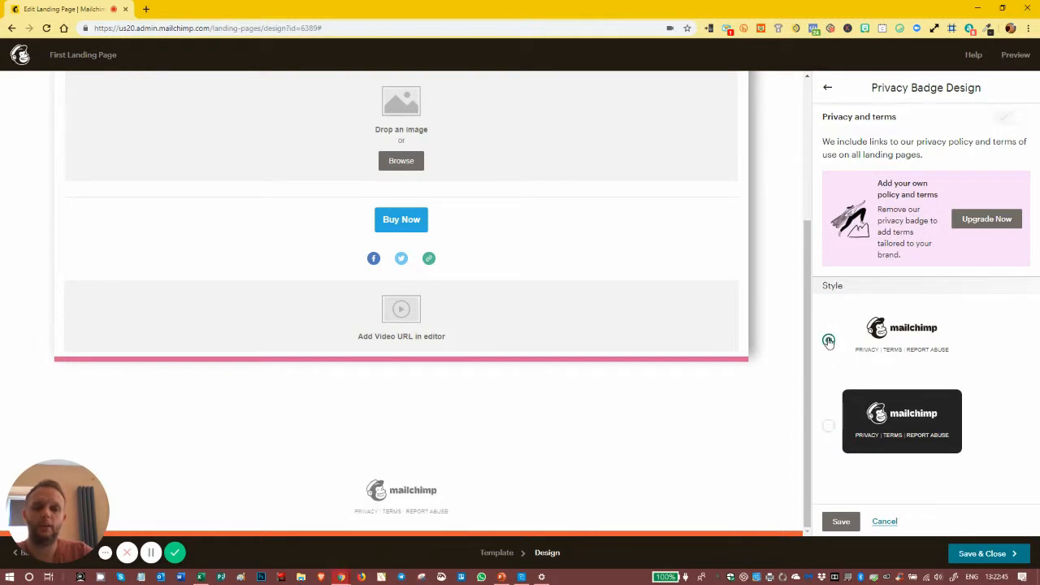
left_click(839, 522)
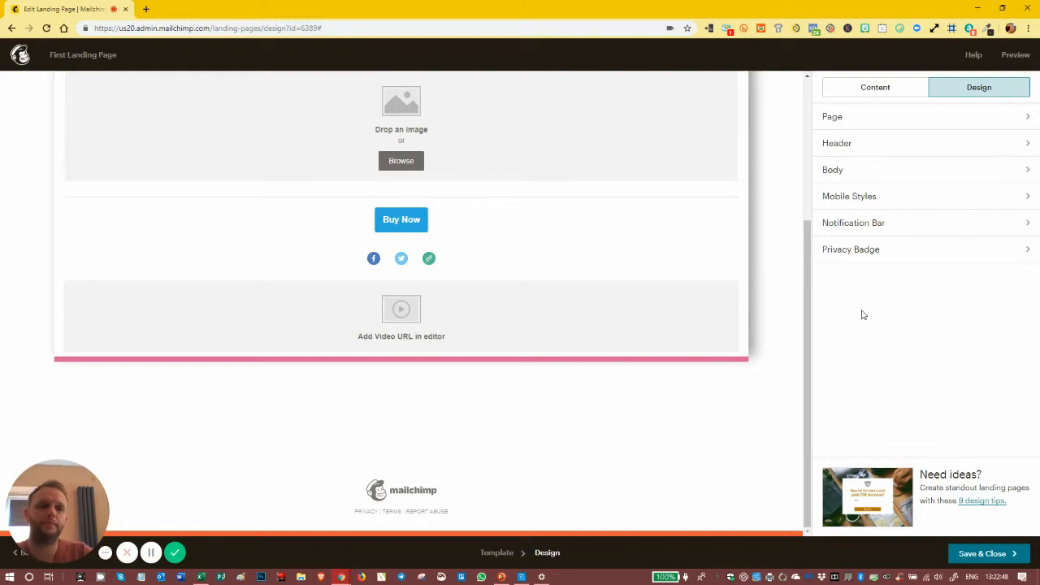
left_click(901, 249)
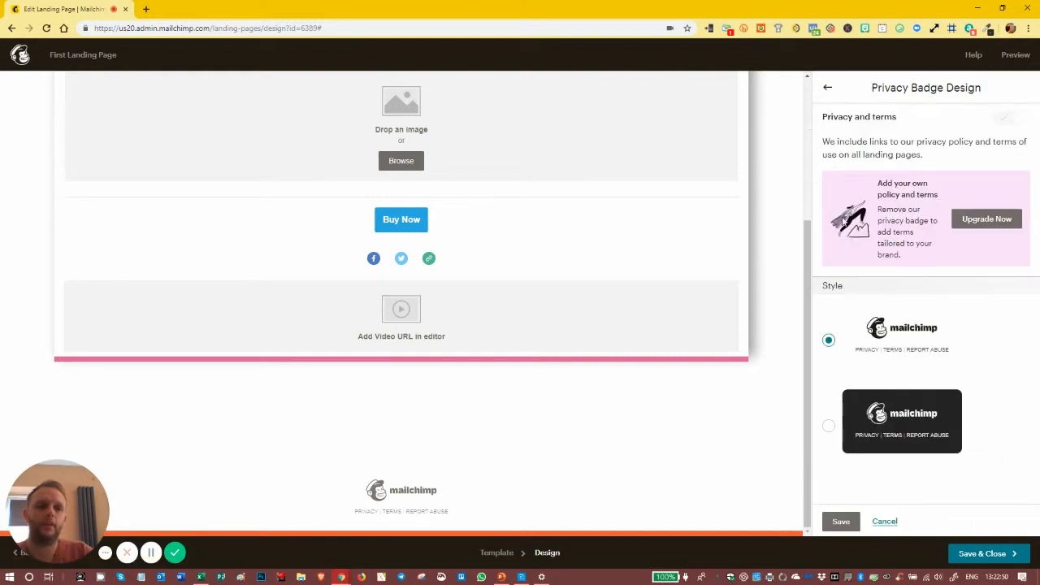
left_click(826, 88)
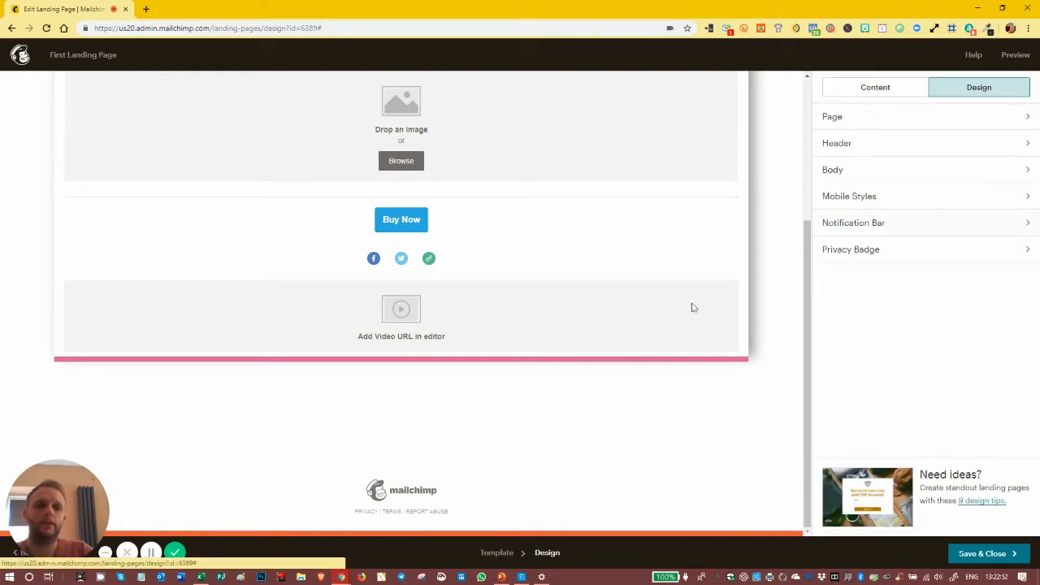
scroll(692, 306, "up", 3)
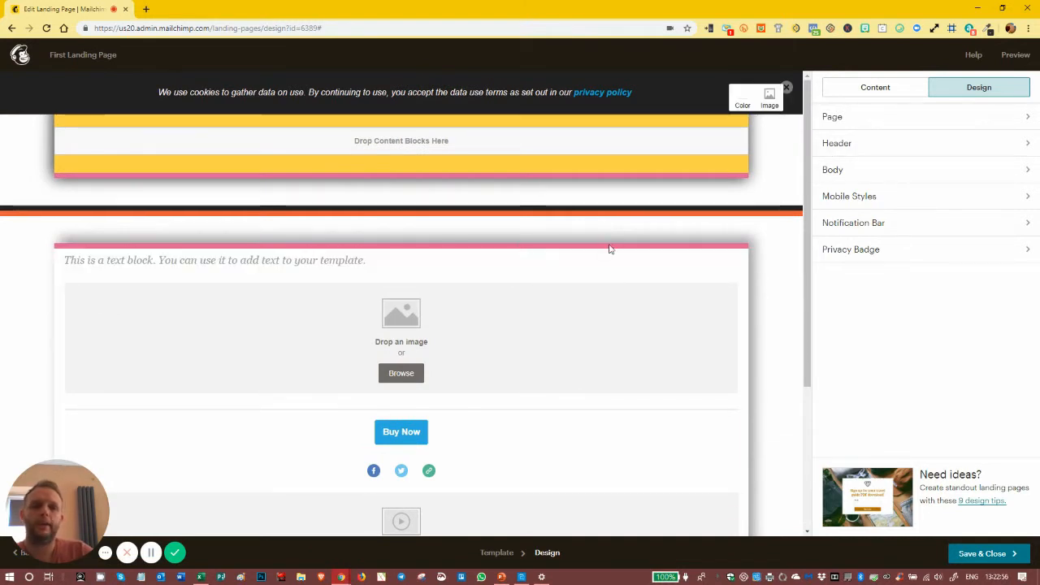
scroll(640, 259, "down", 3)
scroll(640, 251, "up", 3)
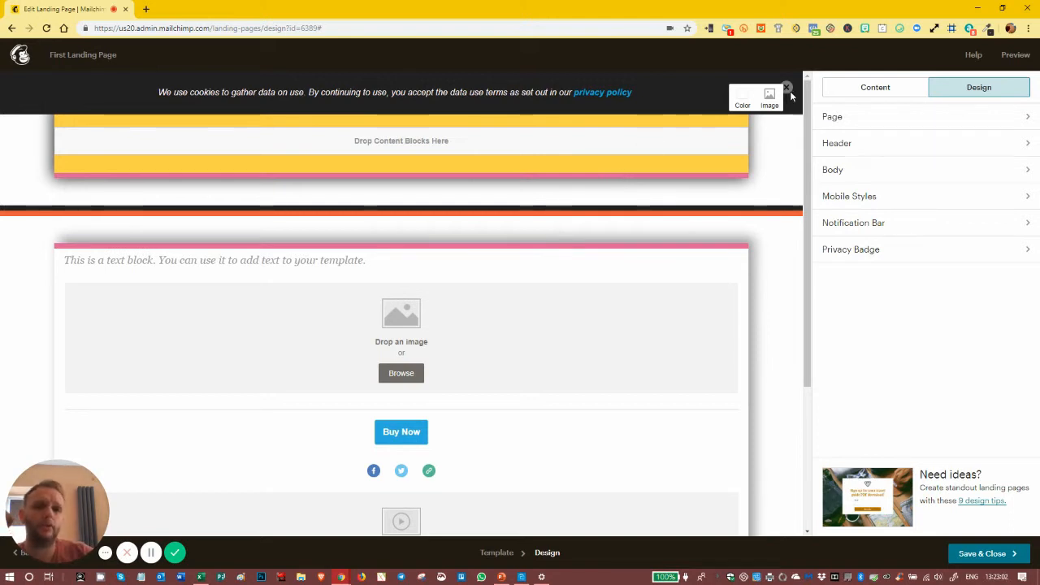
left_click(863, 229)
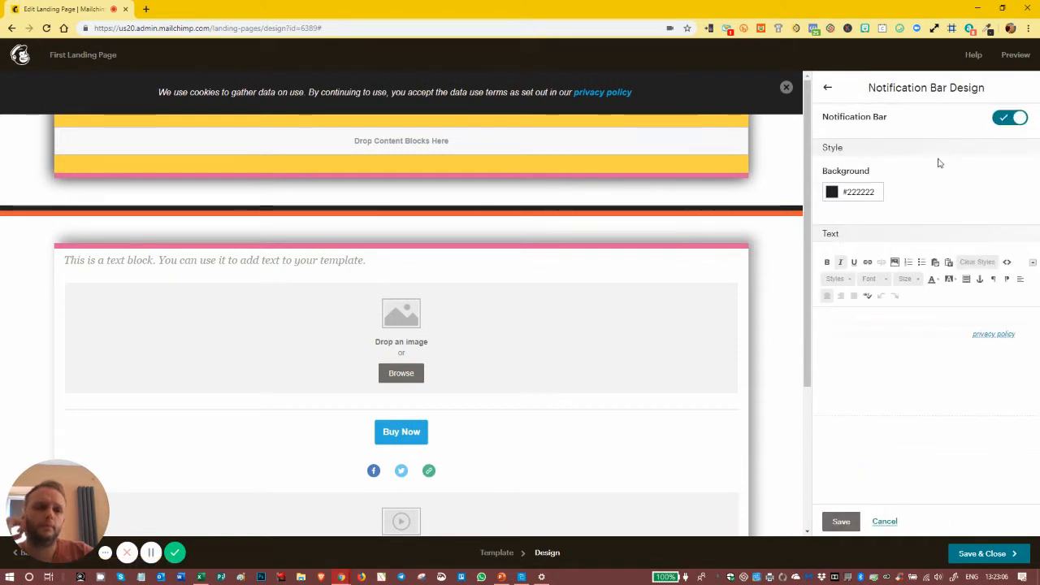
left_click(828, 88)
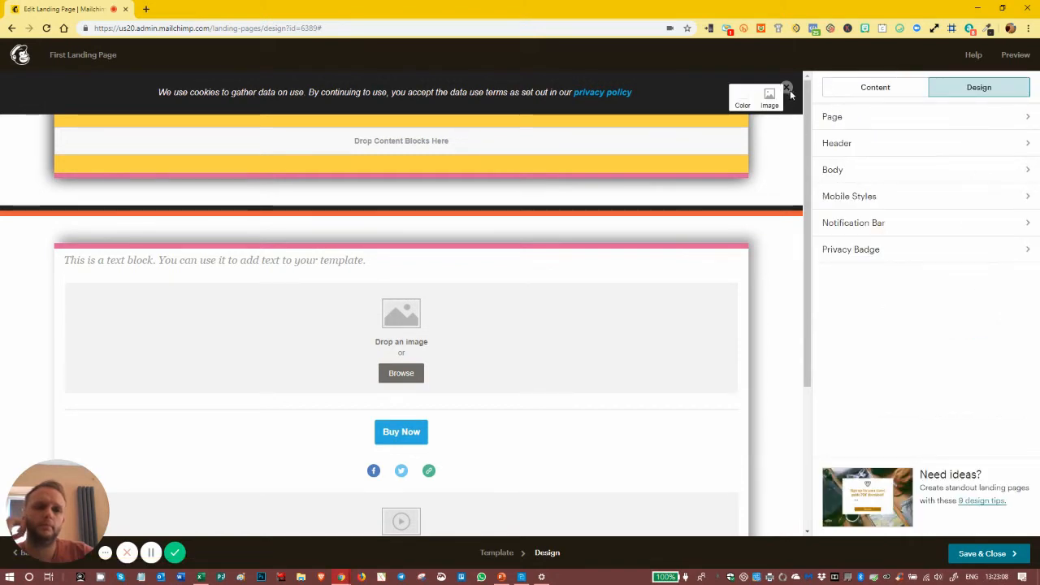
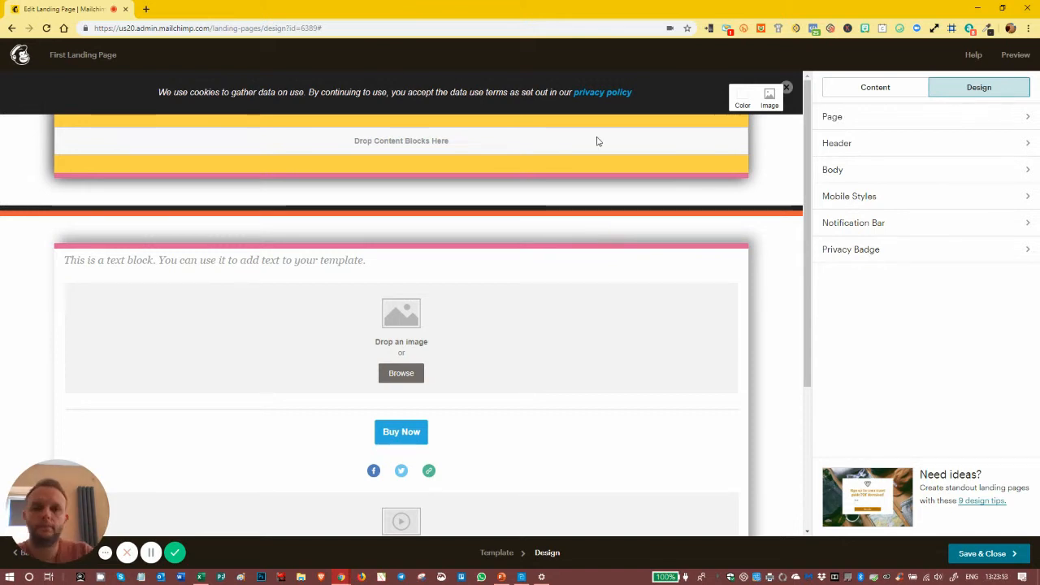
- Examine the available content block types and compare them with the blocks already placed on the landing page
left_click(886, 94)
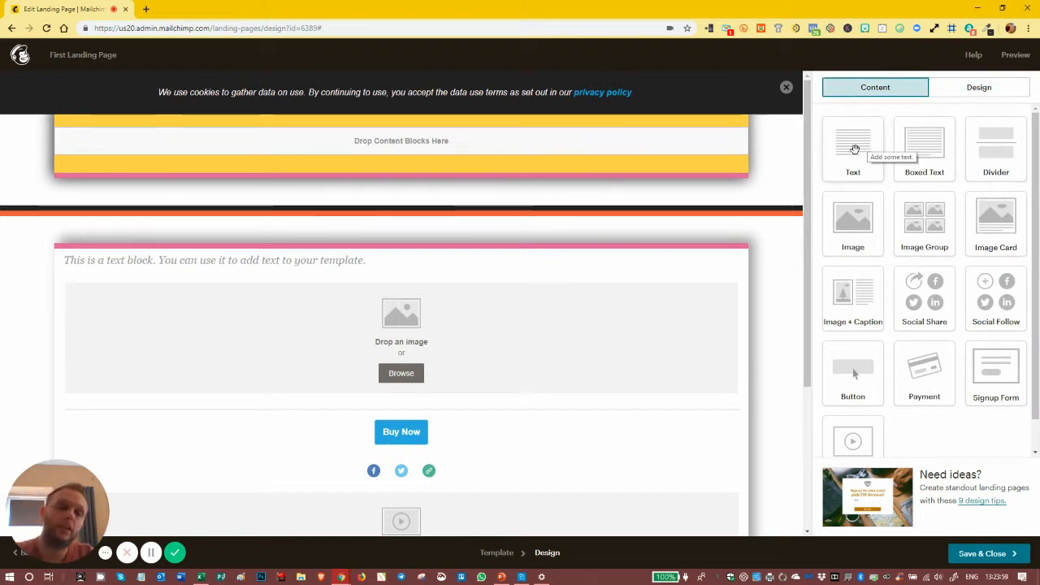
scroll(847, 298, "down", 1)
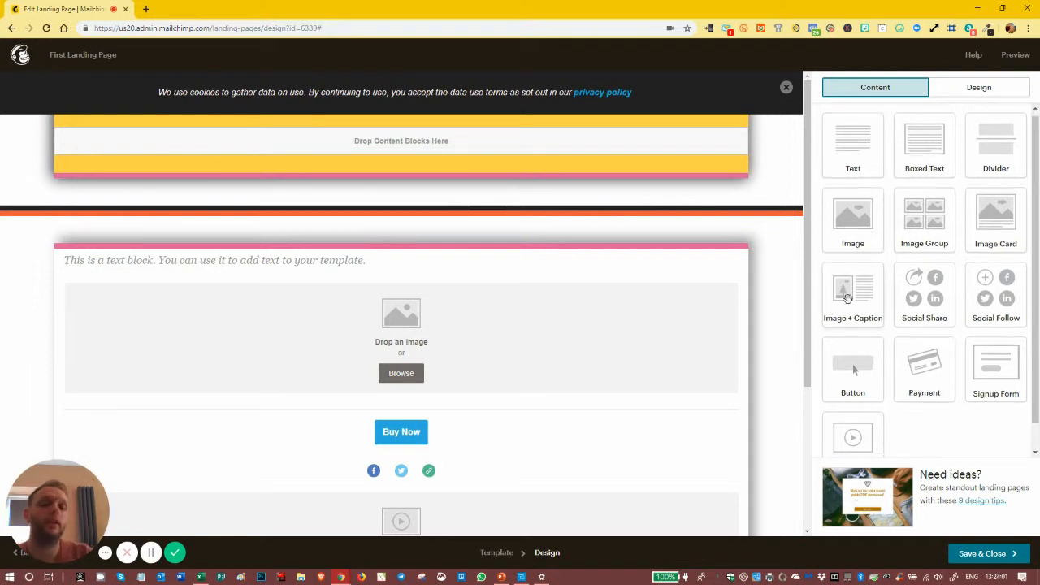
scroll(848, 299, "down", 1)
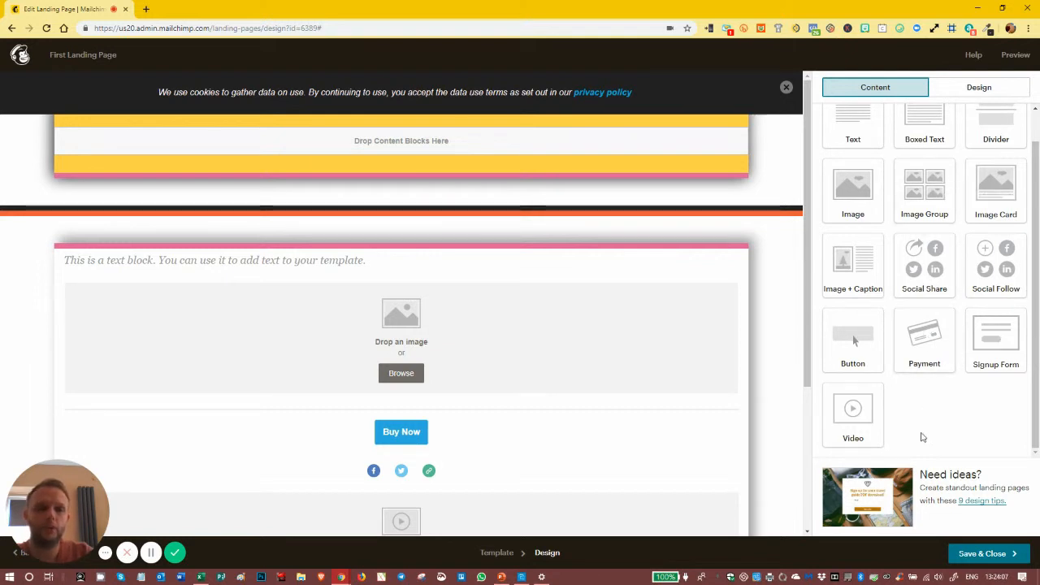
scroll(916, 361, "up", 1)
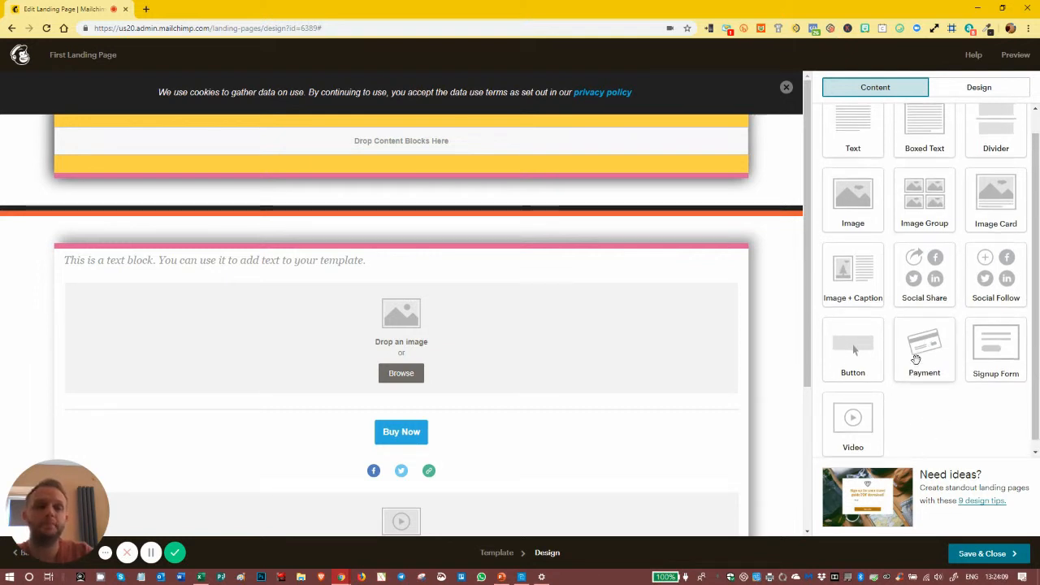
scroll(915, 350, "down", 1)
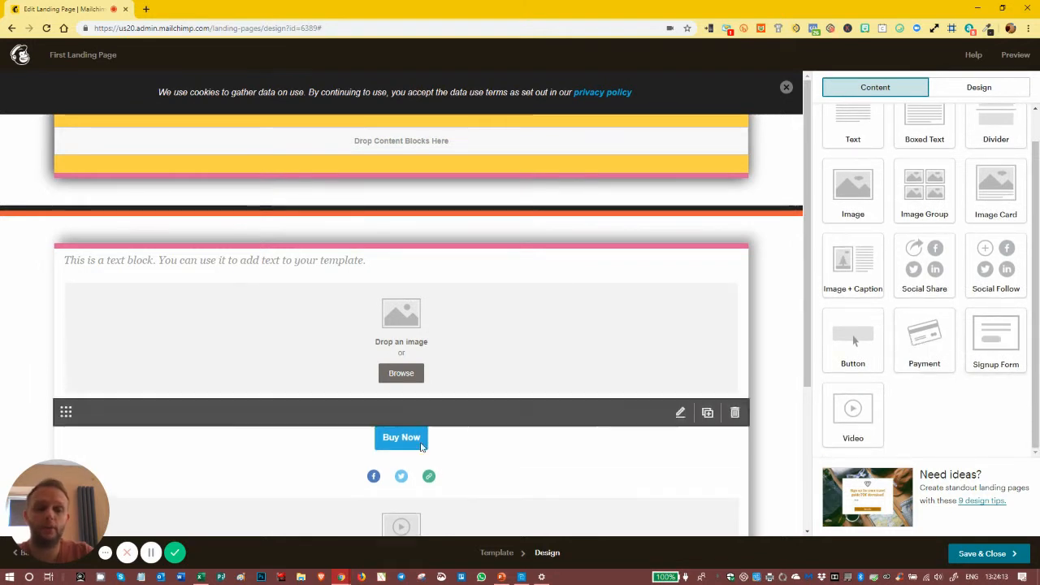
scroll(527, 404, "down", 2)
scroll(504, 341, "up", 2)
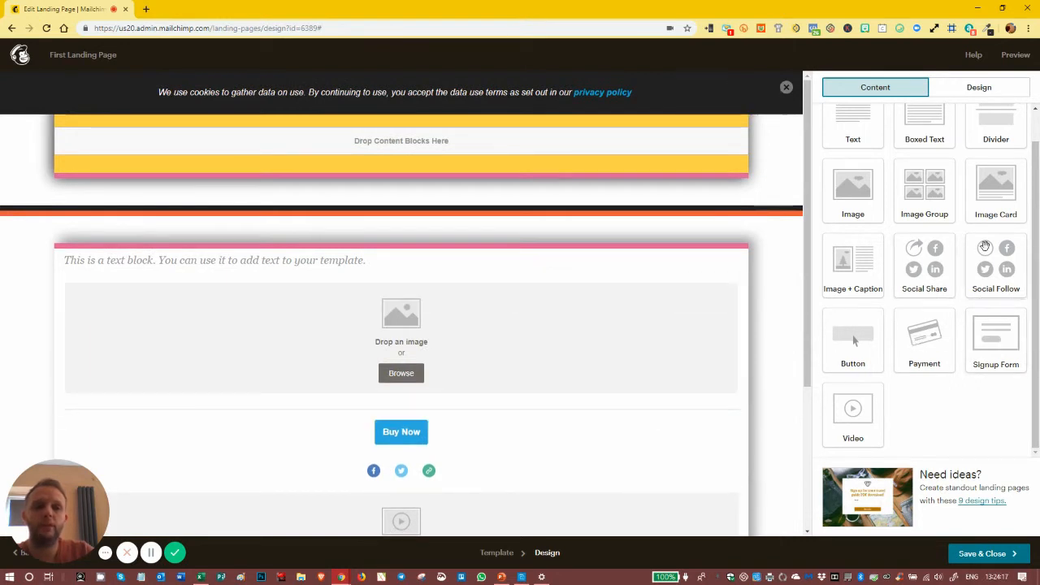
scroll(902, 268, "up", 1)
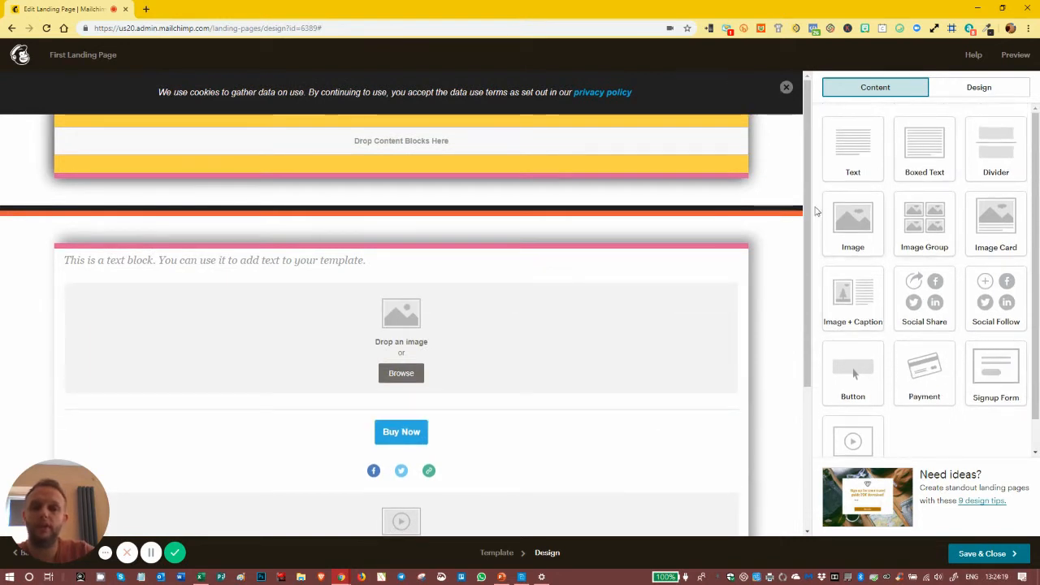
- In the body's text block, replace everything after "This is a tex" with ";lkuwrhif xrrikrlenklfrn.,"
left_click(393, 262)
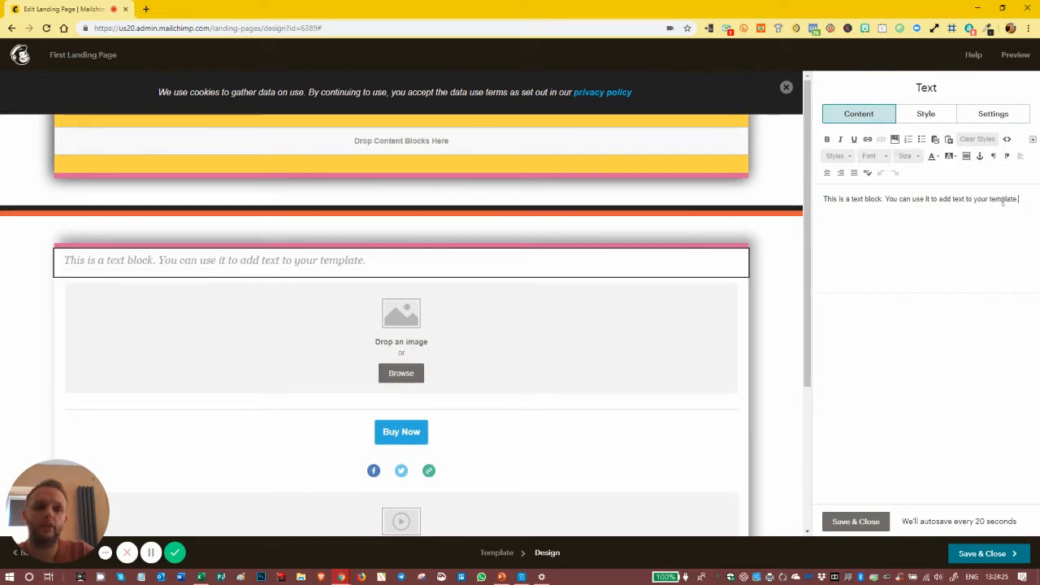
left_click_drag(1017, 200, 860, 237)
type(";lkuwrhif xrrikrlen")
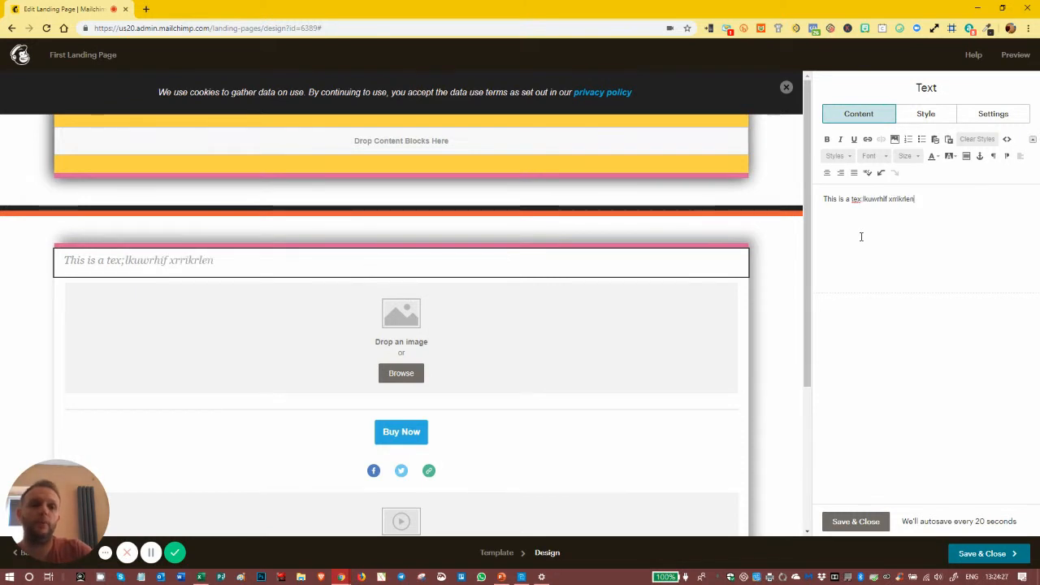
type("klfrn.,")
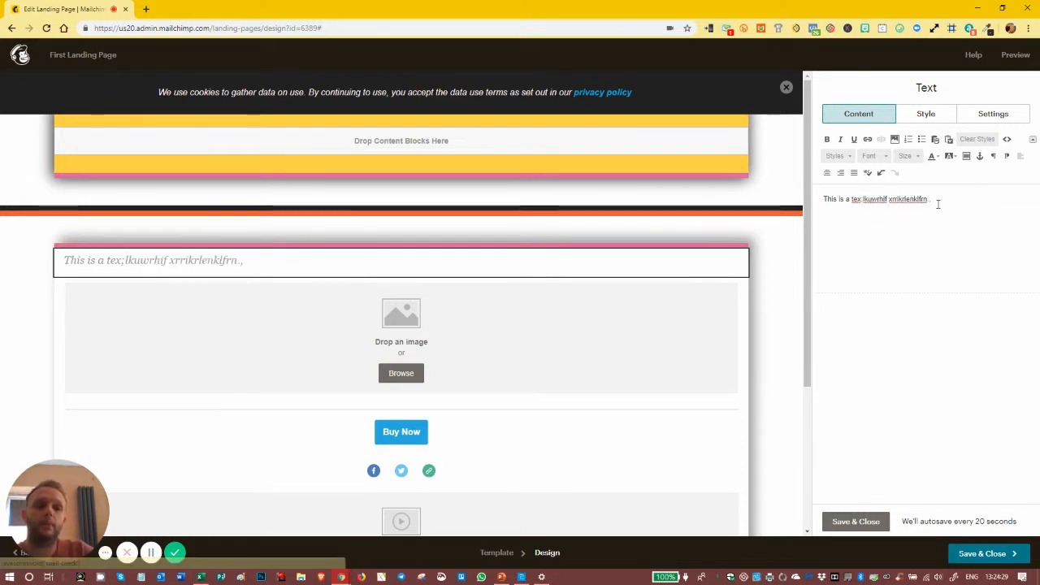
- Make the ending "rlenklfrn.," of the text block's first line bold, italic and underlined
left_click_drag(938, 204, 901, 200)
left_click(827, 140)
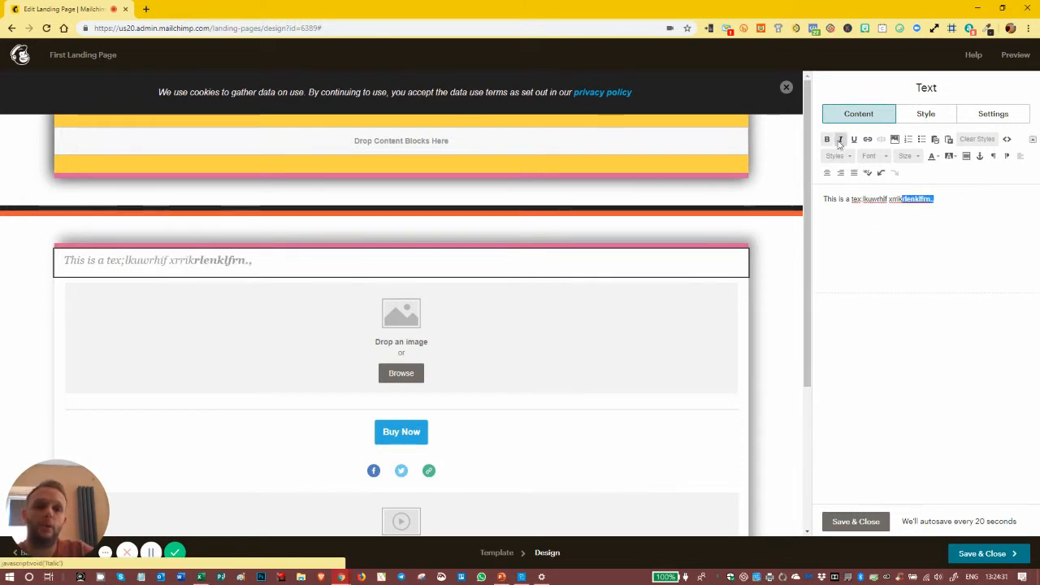
left_click(840, 140)
left_click(854, 140)
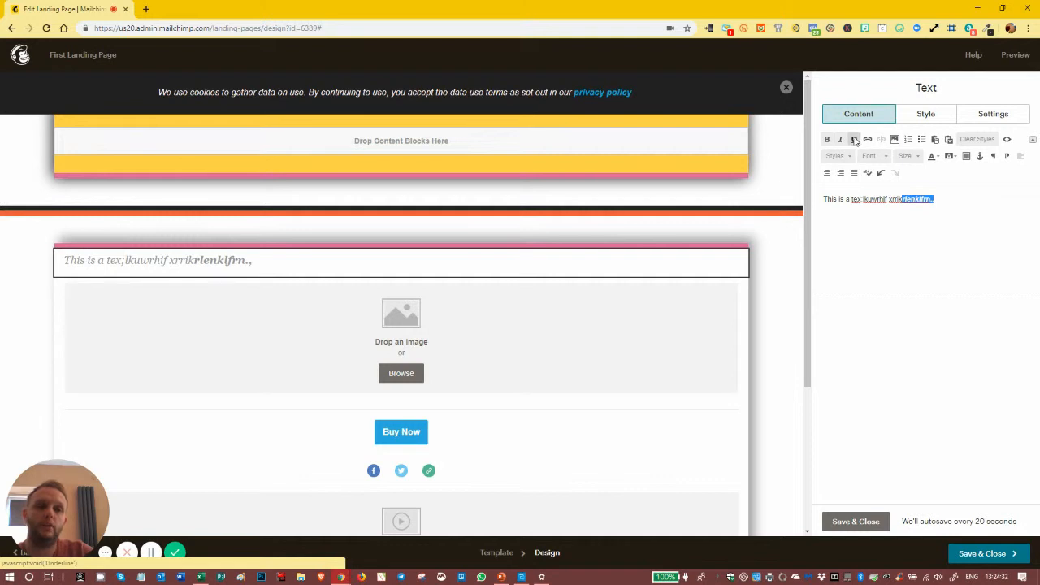
- Add a second paragraph reading "khbjh bhbhjek jhweb hb ewhjr" to the text block
left_click(958, 201)
key("Return")
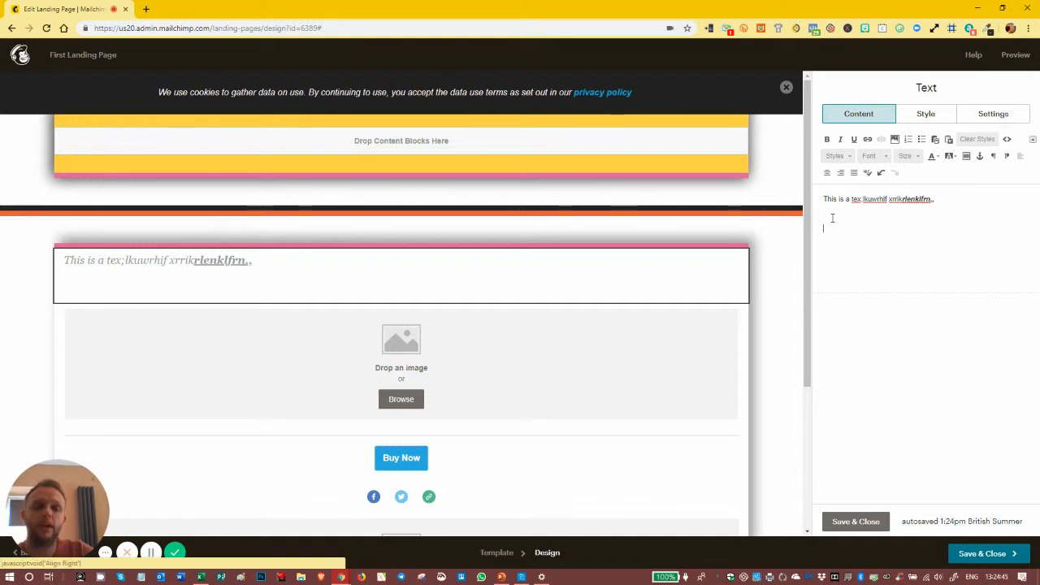
type("khbjh bhbhjek jhweb hb ewhjr")
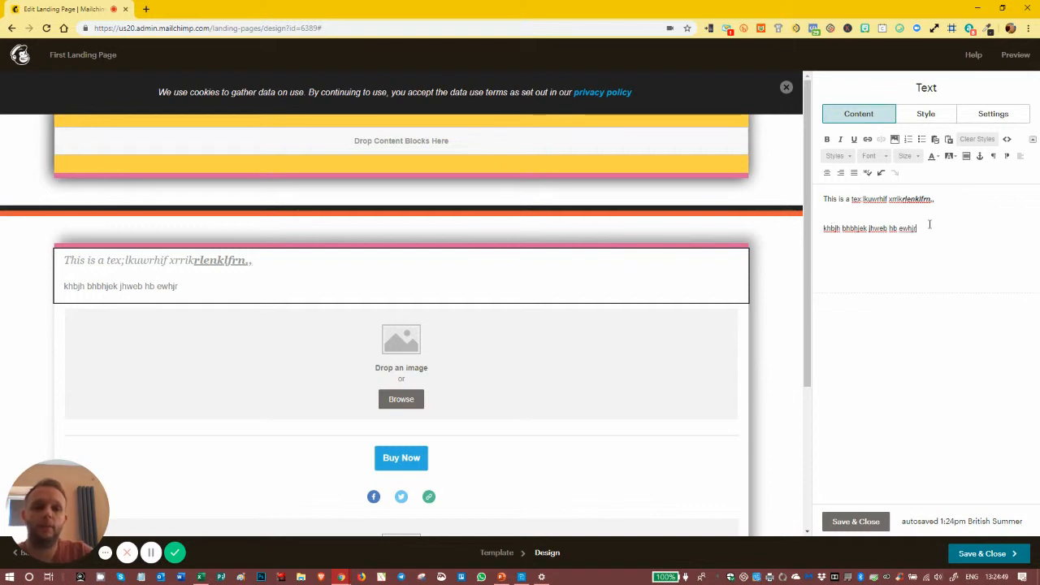
- Format the whole second paragraph as bold Comic Sans MS at size 24 in red
left_click_drag(930, 225, 819, 228)
left_click(828, 140)
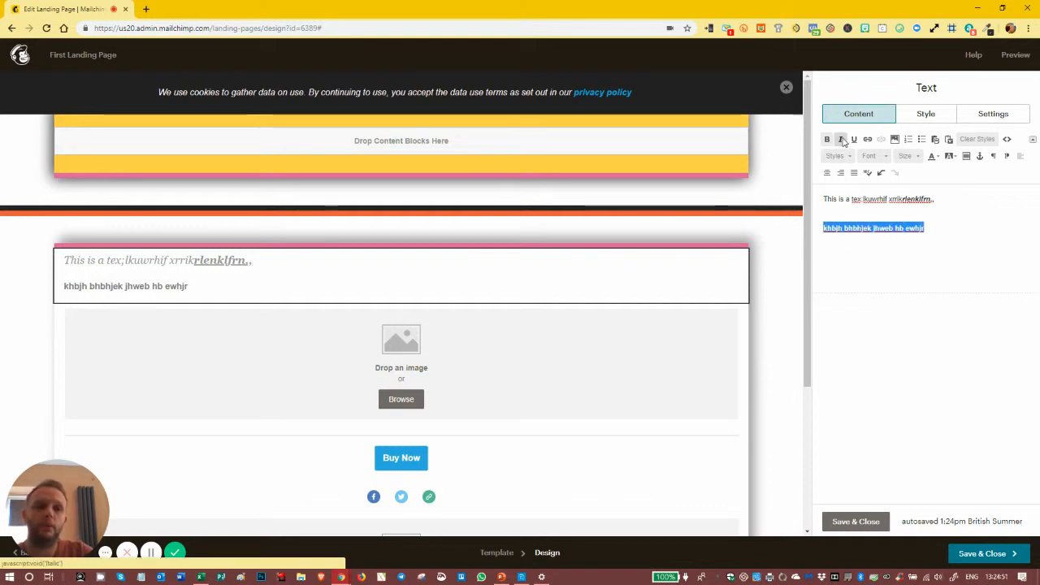
left_click(887, 156)
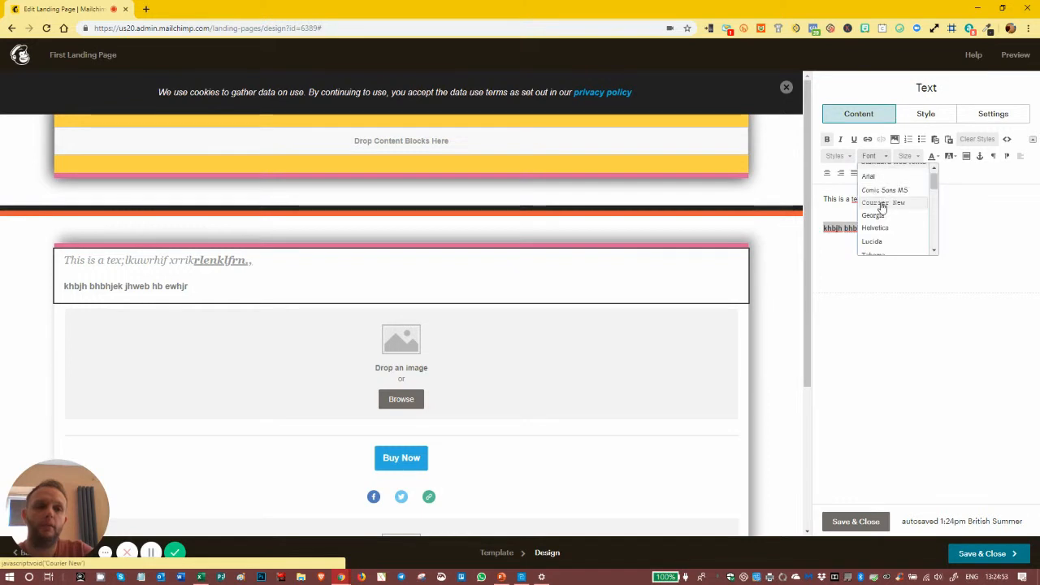
left_click(878, 188)
left_click(910, 156)
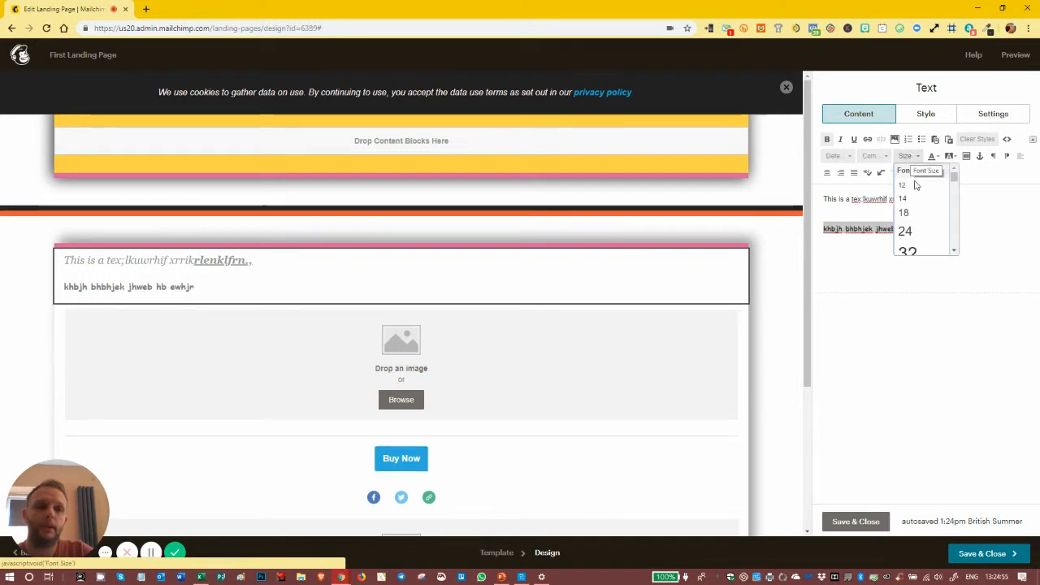
left_click(905, 232)
left_click(932, 156)
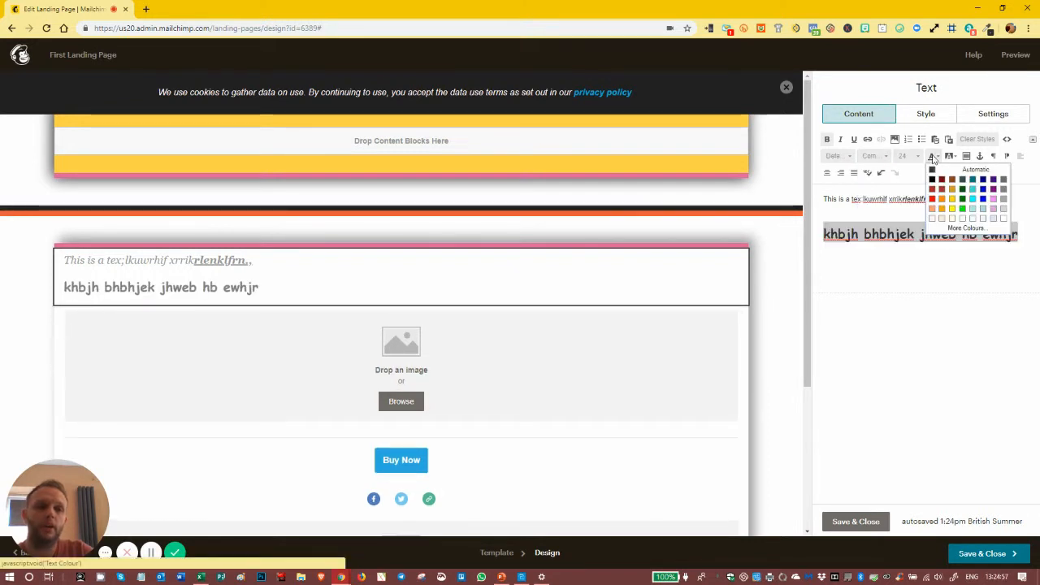
left_click(933, 199)
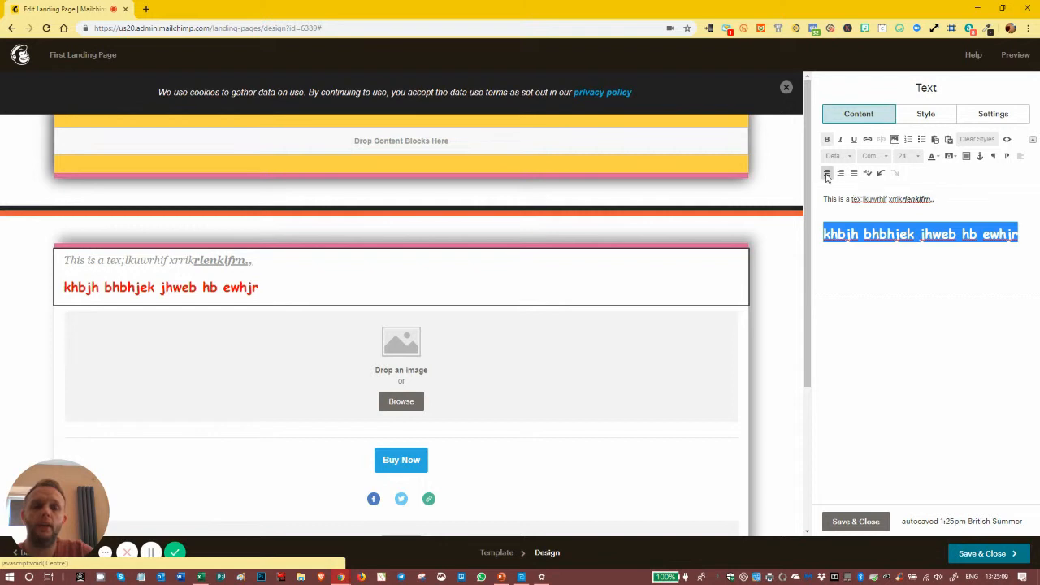
- Try left and right alignment on the second paragraph and settle on centre alignment
left_click(1020, 158)
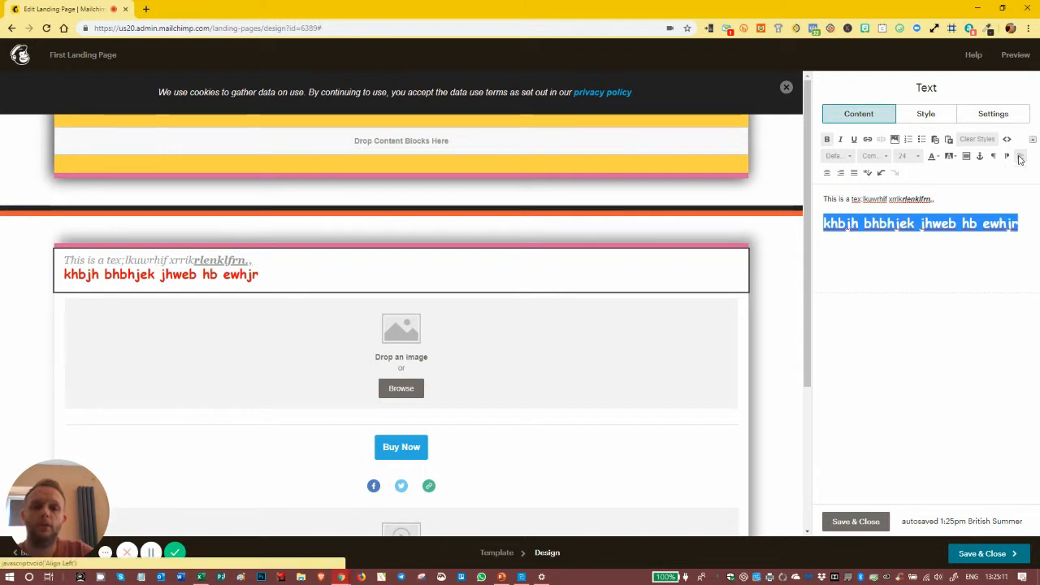
left_click(828, 174)
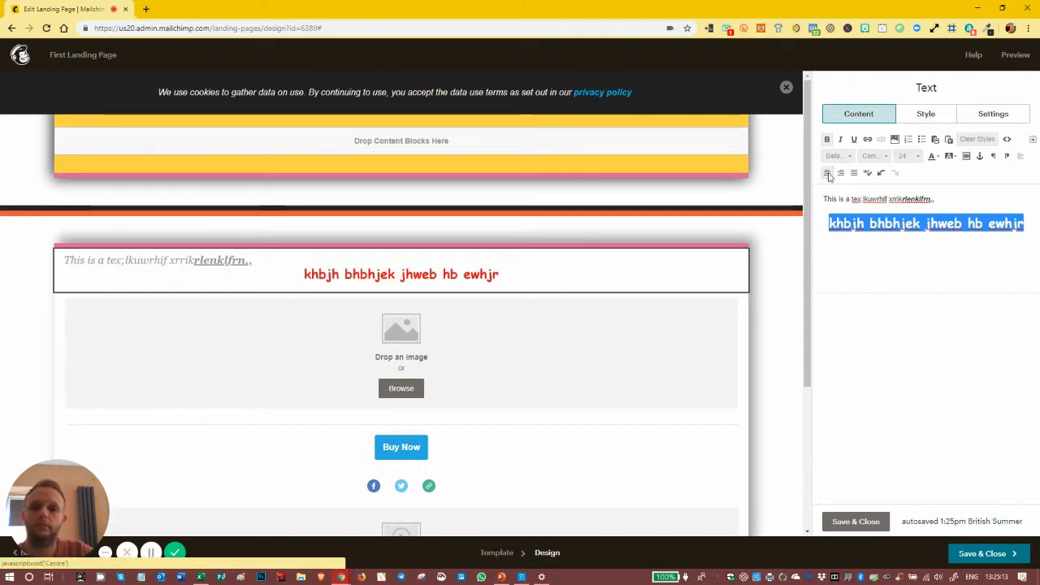
left_click(840, 173)
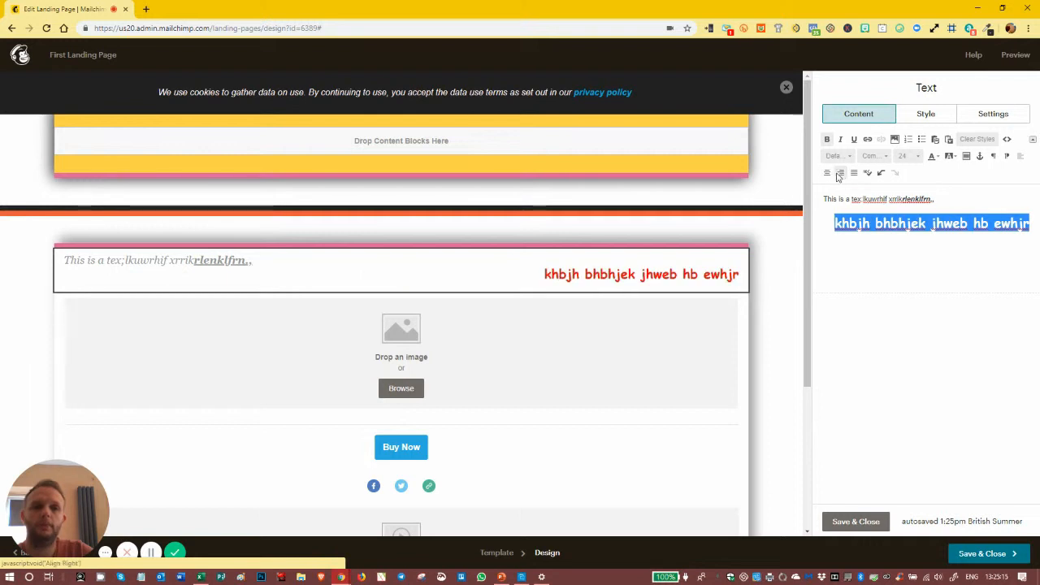
left_click(828, 175)
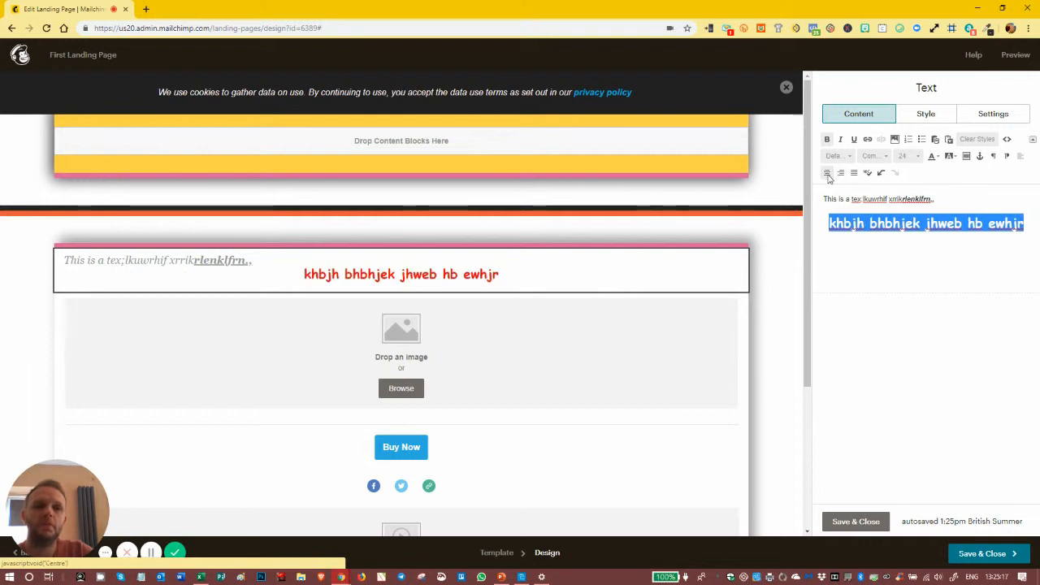
- Highlight the second paragraph in yellow and insert a horizontal line below it
left_click(950, 157)
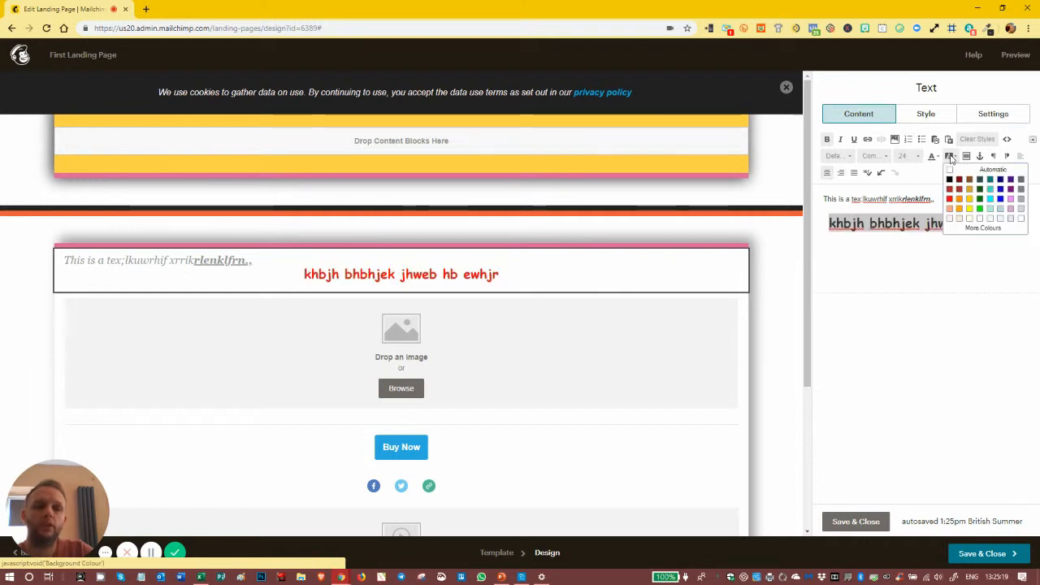
left_click(969, 209)
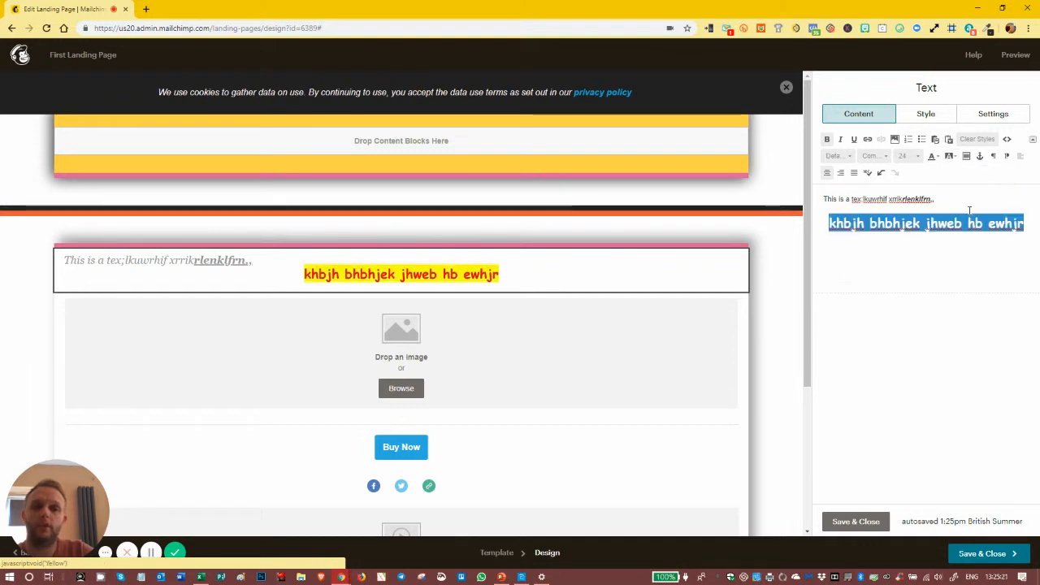
left_click(1025, 225)
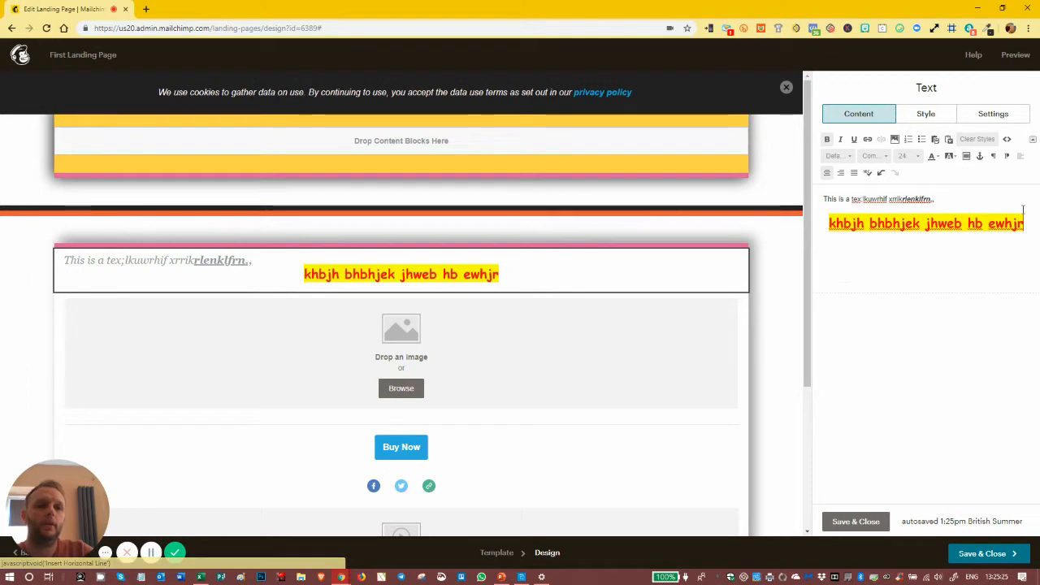
left_click(965, 154)
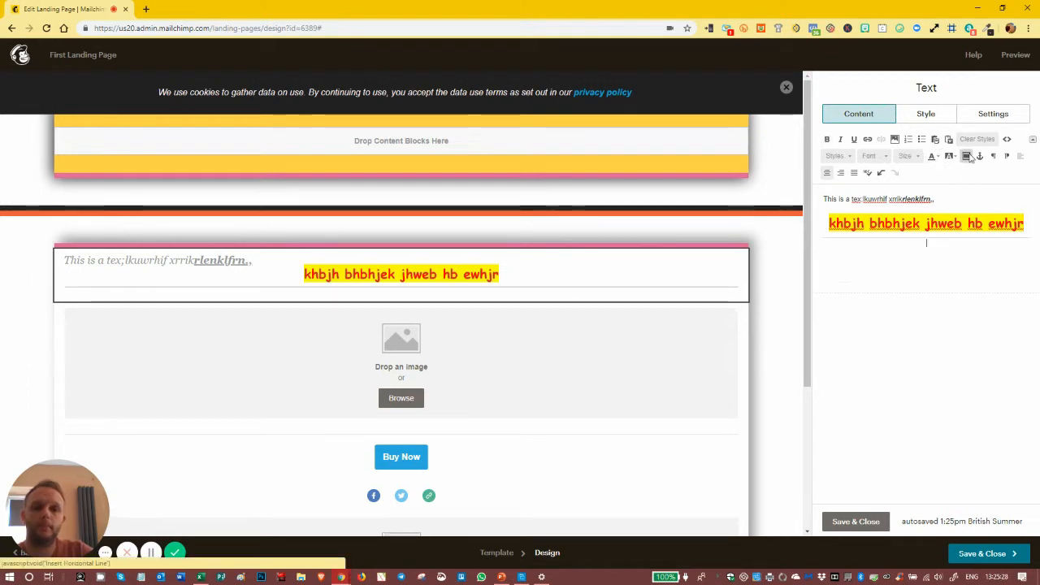
- Insert the image LM front222.png below the horizontal line at a width of 100 with proportions kept
left_click(894, 140)
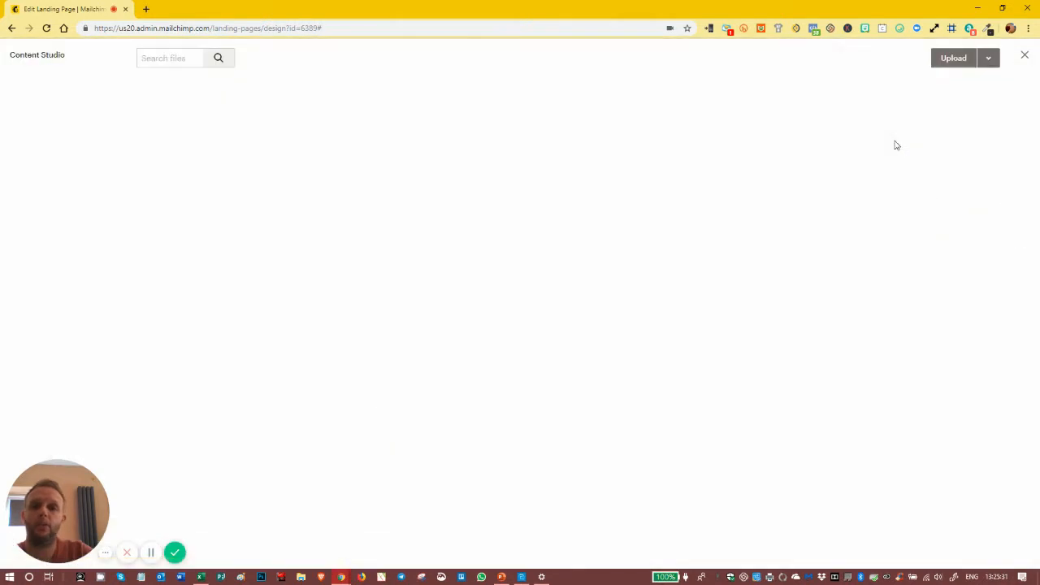
left_click(191, 203)
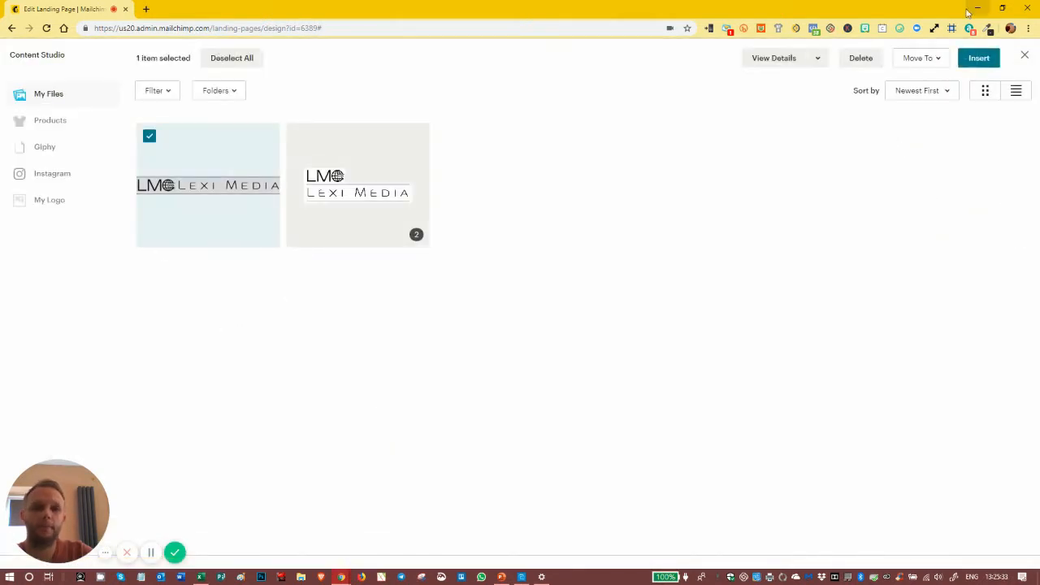
left_click(977, 57)
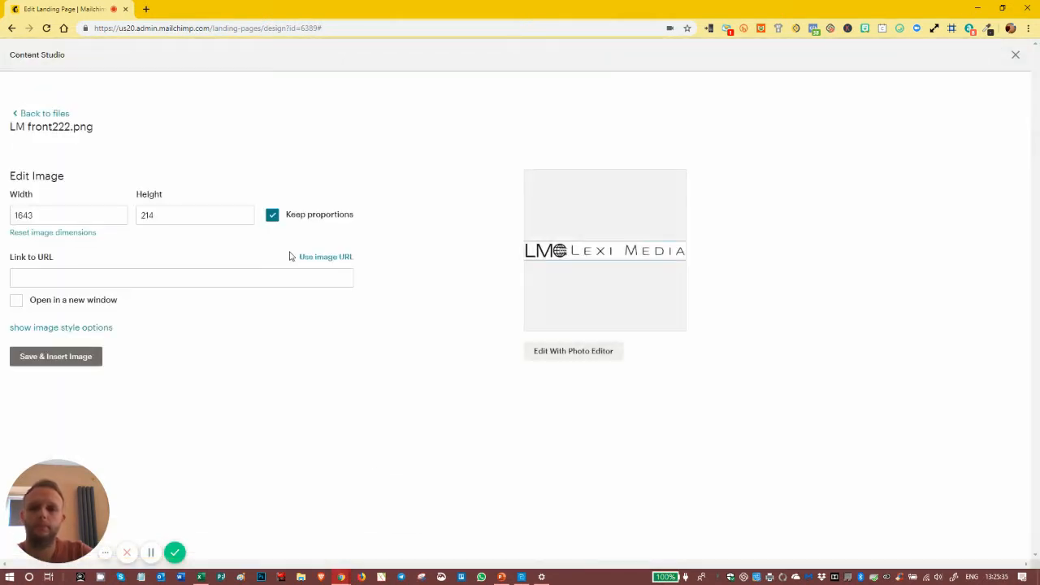
left_click(46, 215)
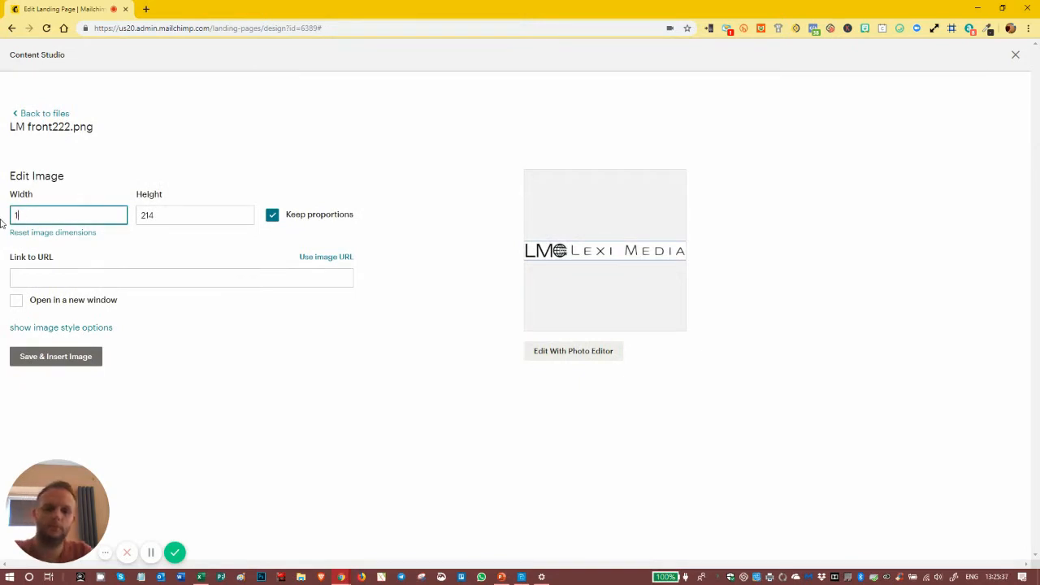
type("100")
key("Tab")
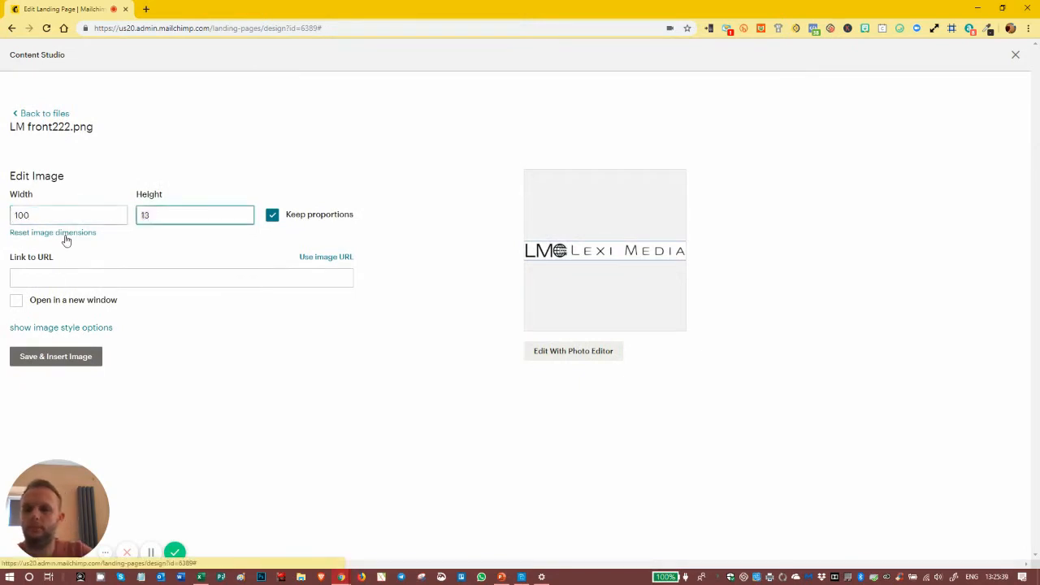
left_click(79, 356)
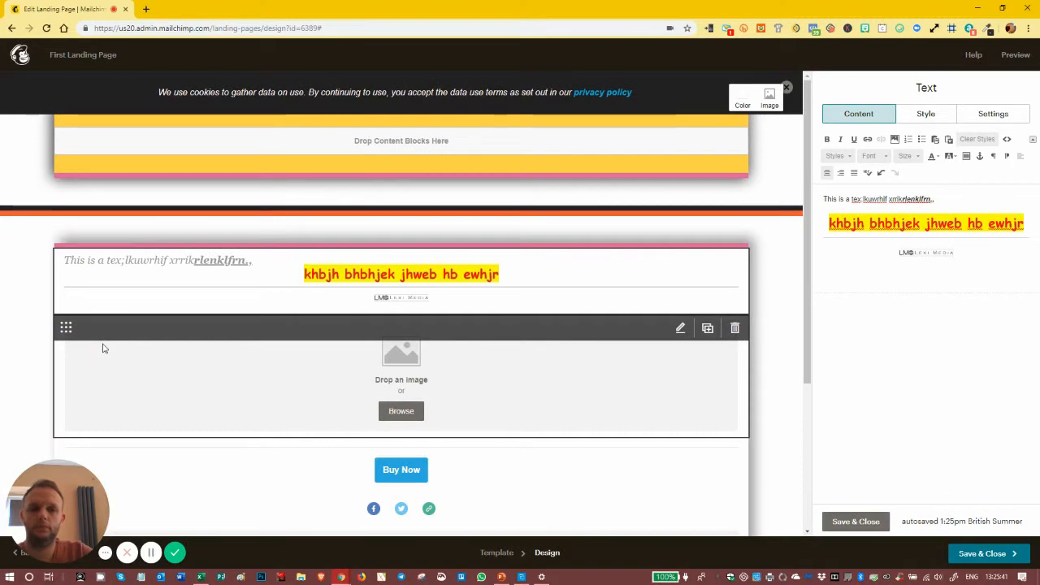
- Align the inserted Lexi Media logo to the left of the text block
left_click(929, 254)
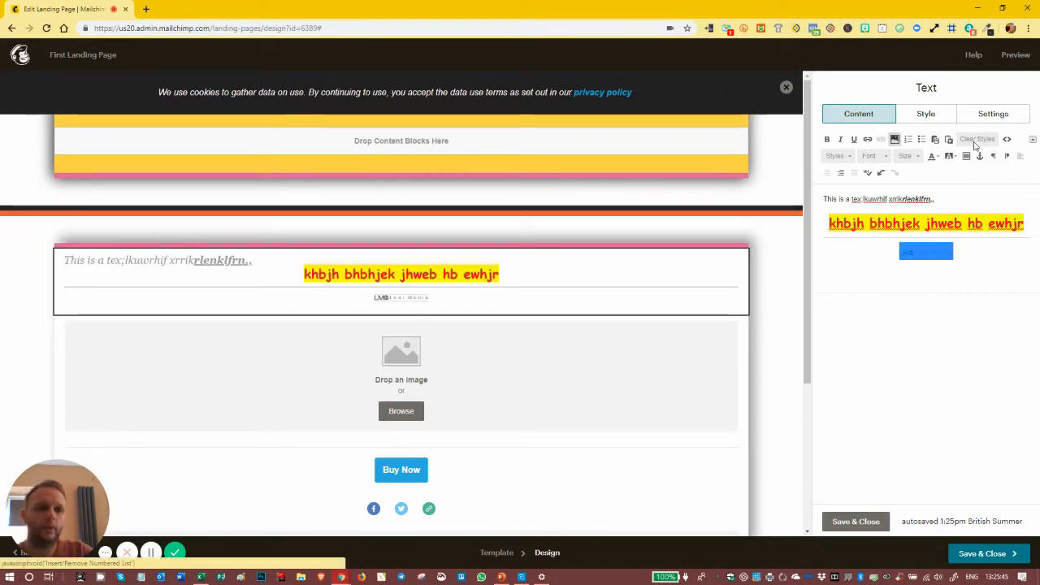
left_click(976, 138)
left_click(907, 246)
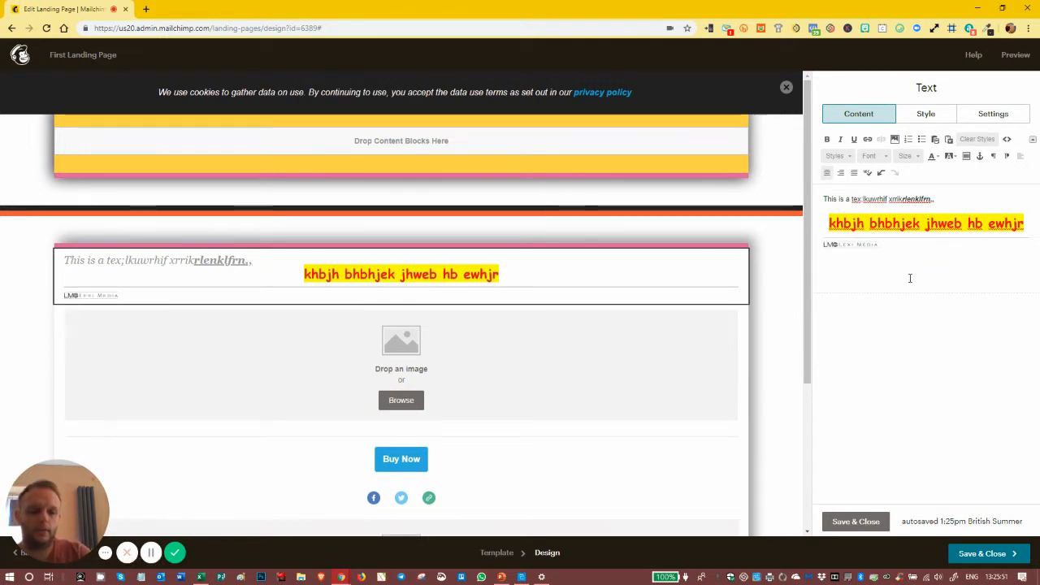
- Add the text "jhbkgvghdcgjvsakgvcgdsvkcvsdfkhcgdkghcdjvck" beside the logo and left-align it
left_click(910, 278)
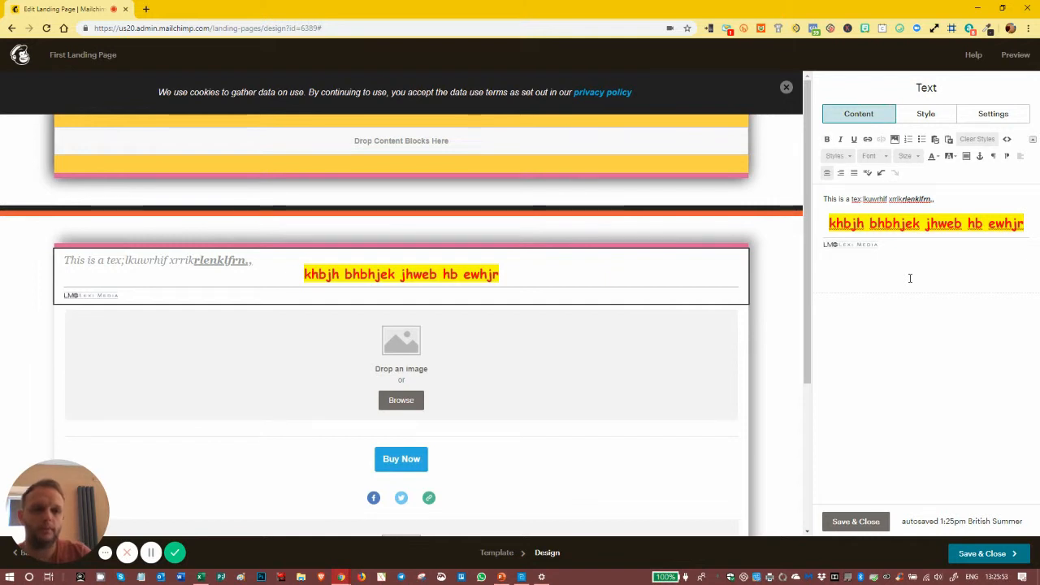
type("jhbkgvghd")
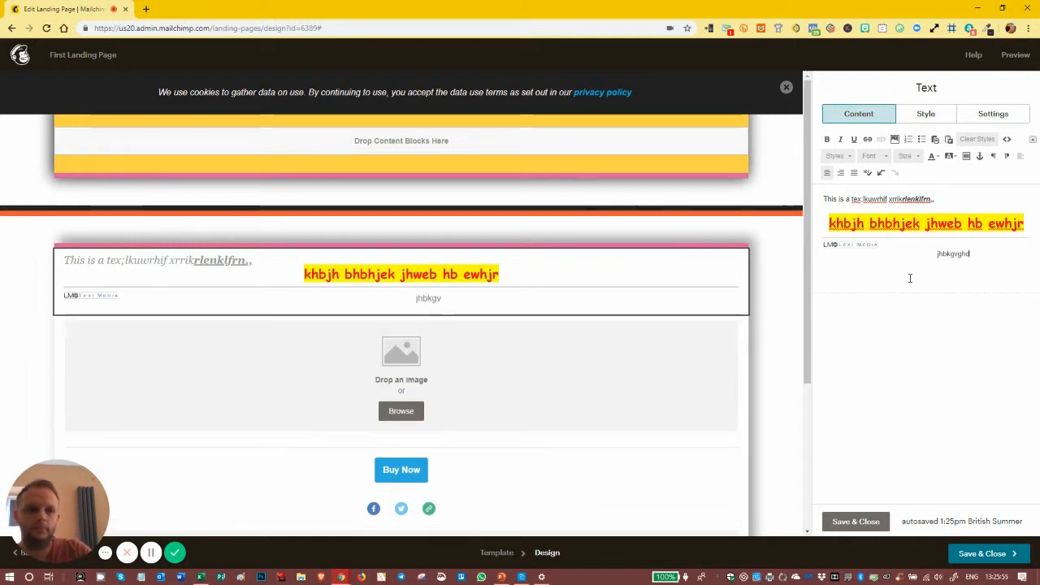
type("cgjvsakgvcgdsvkcvsdfkhcgdkghcdjvck")
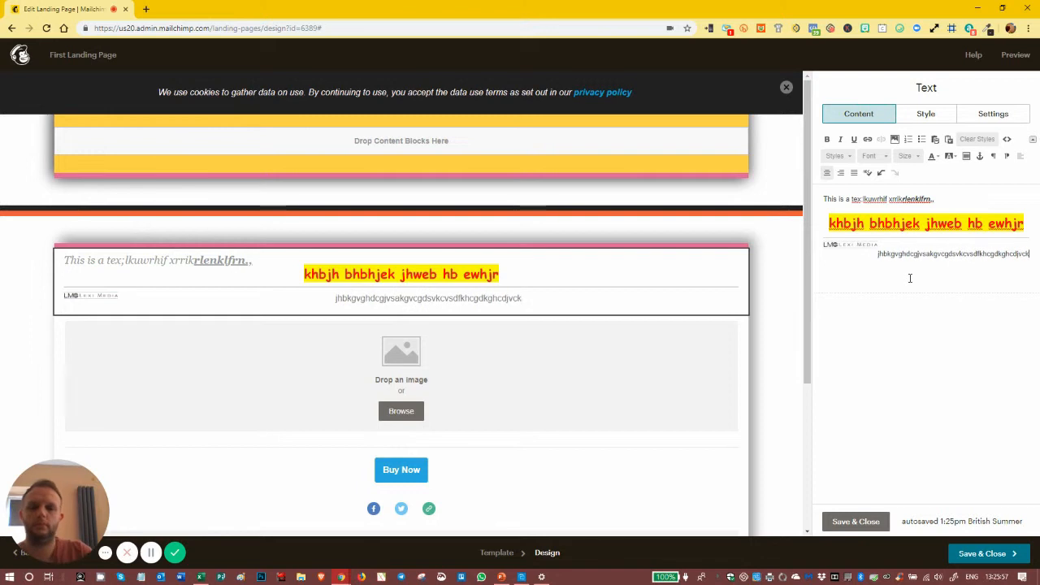
double_click(948, 254)
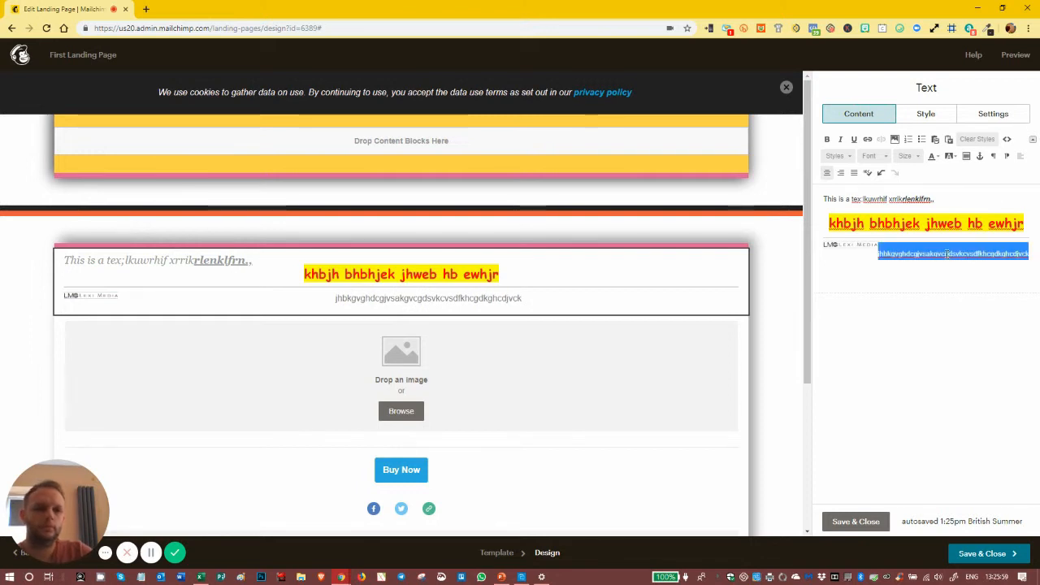
left_click(1021, 157)
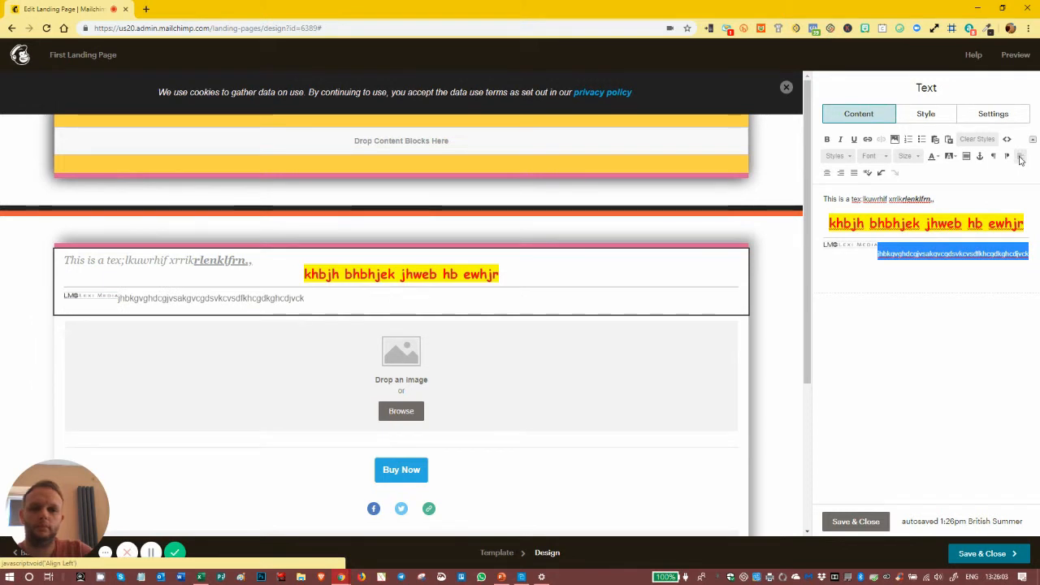
left_click(1033, 253)
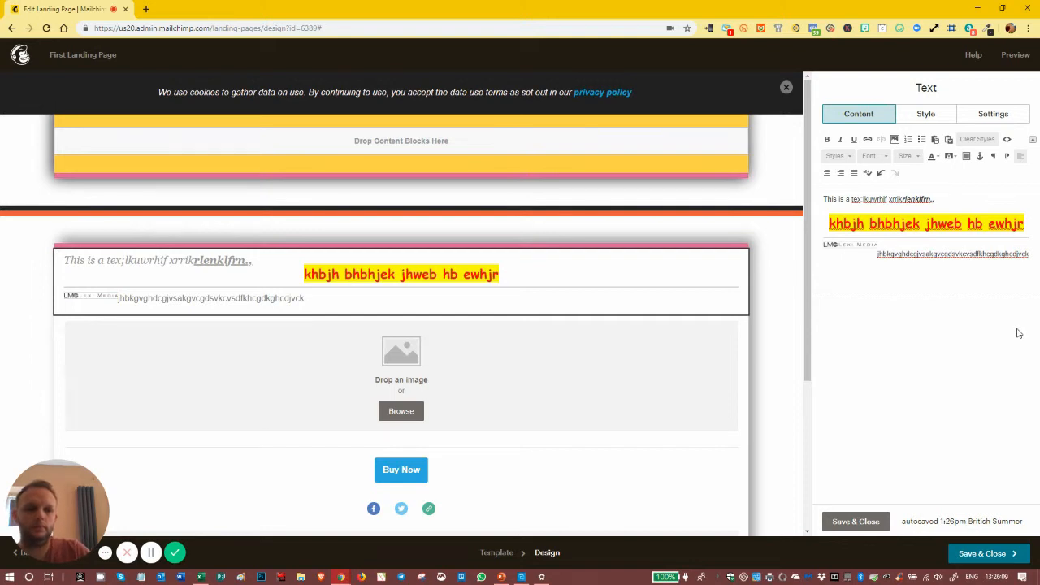
- Add a line reading "ljknj jxhfvhsbvhcbs" below that text and move the logo back to the start of the line above
left_click(1029, 257)
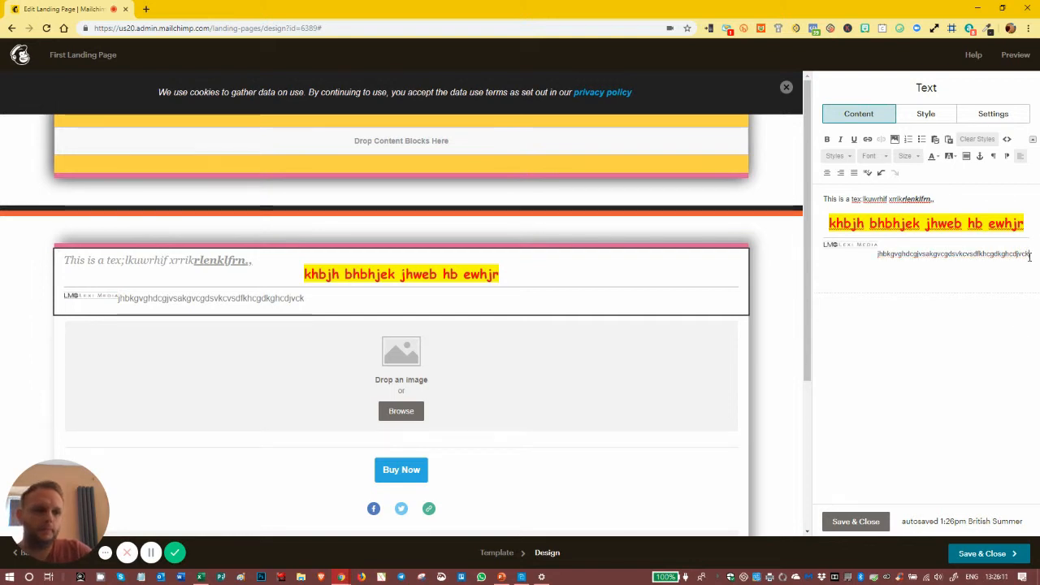
key("Return")
type("ljknj jxhfvhsbvhcbs")
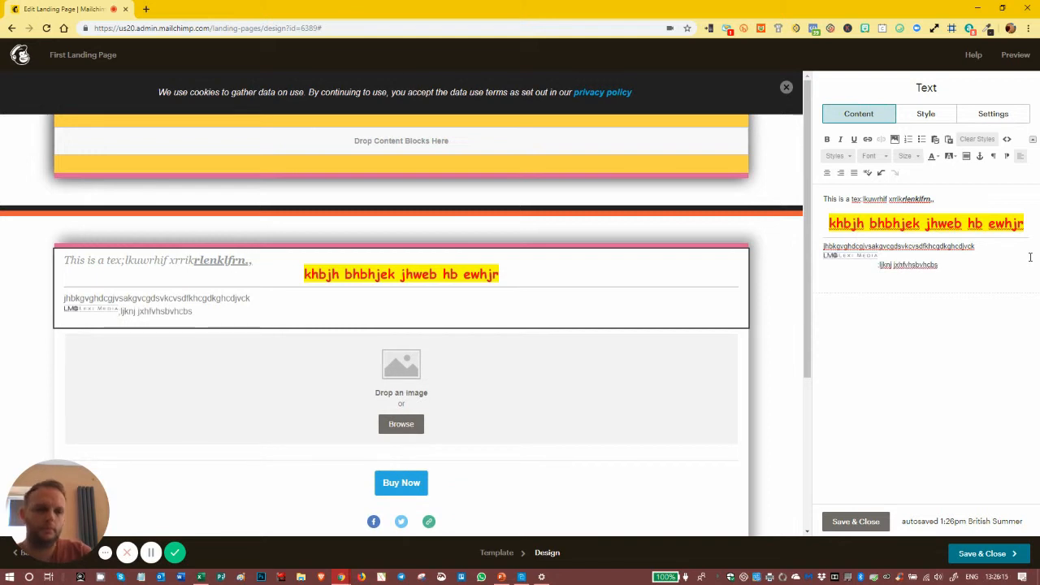
key("Return")
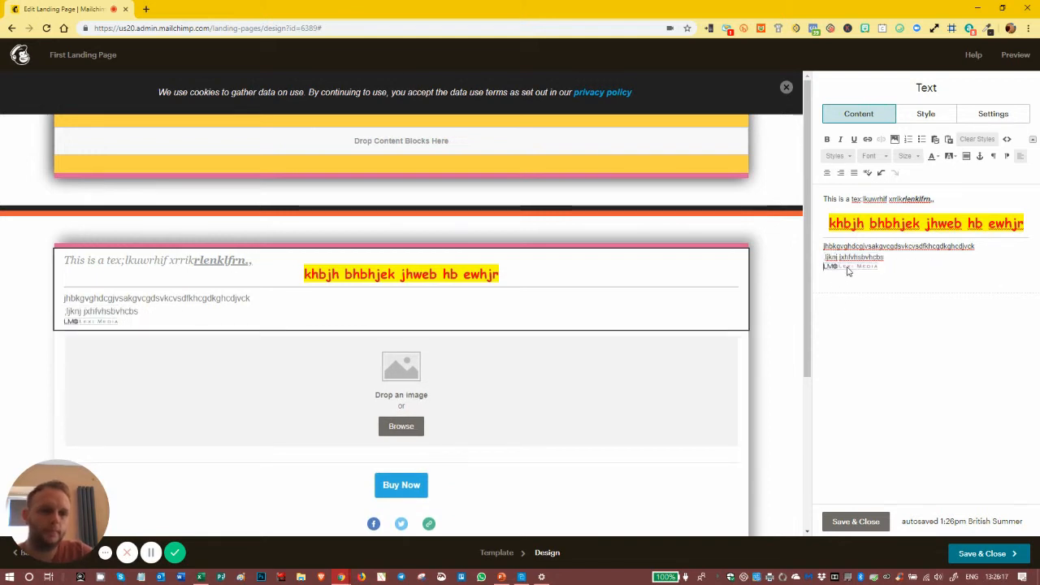
left_click_drag(838, 259, 822, 246)
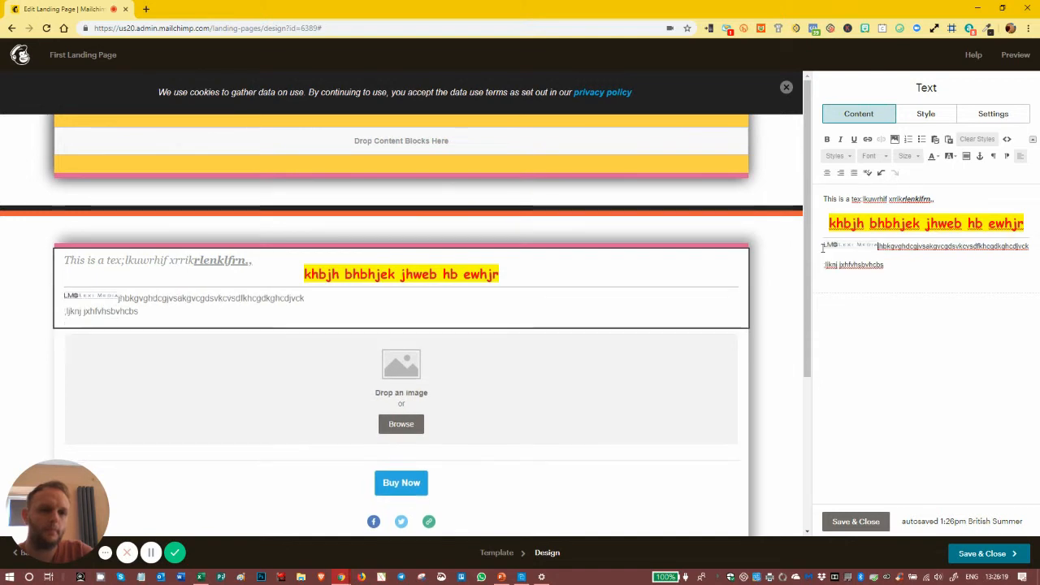
- Add two more lines to the text block reading "lkfn lhkbvhn.l/f" and "jf cvlhfhkktjnjdf"
key("Return")
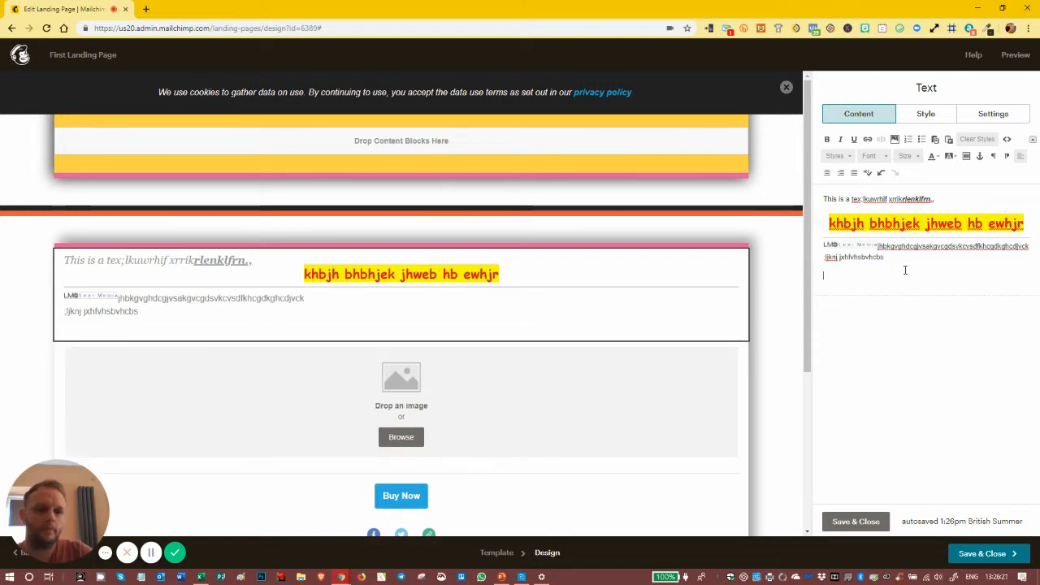
type("lkfn lhkbvhn.l/f")
key("Return")
type("jf cvlh")
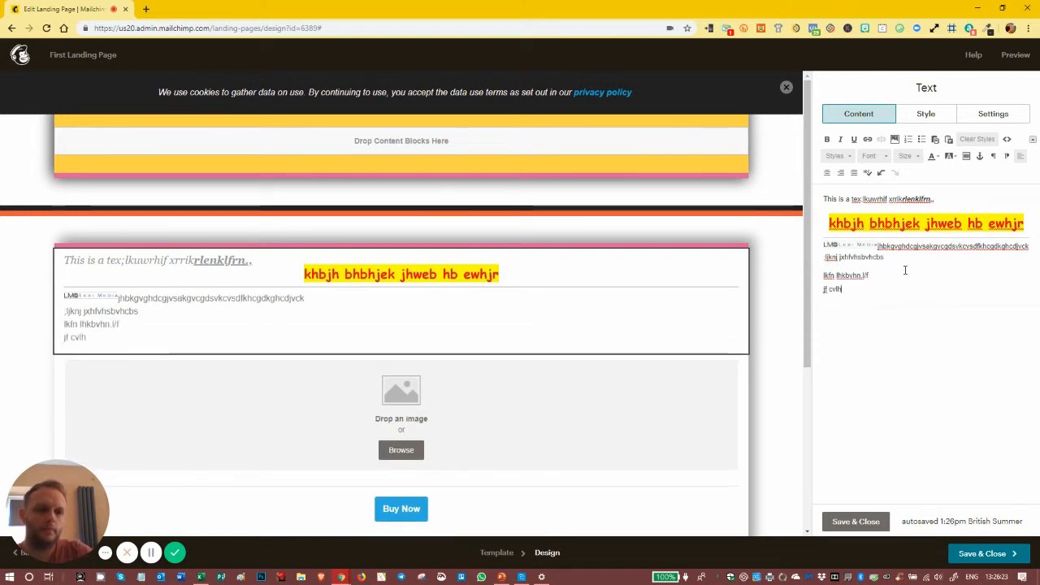
type("fhkktjndf")
key("Return")
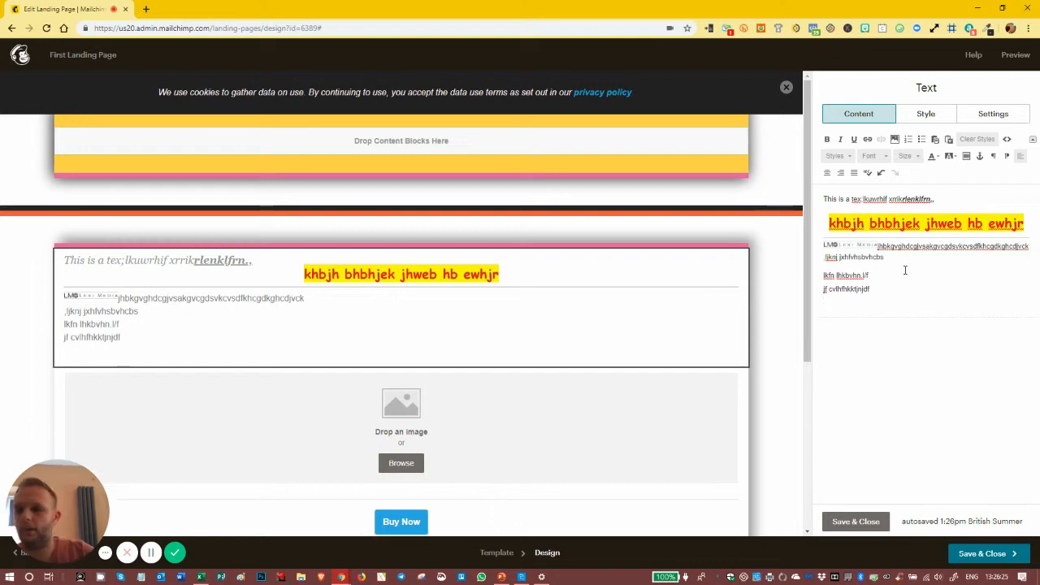
mouse_move(385, 316)
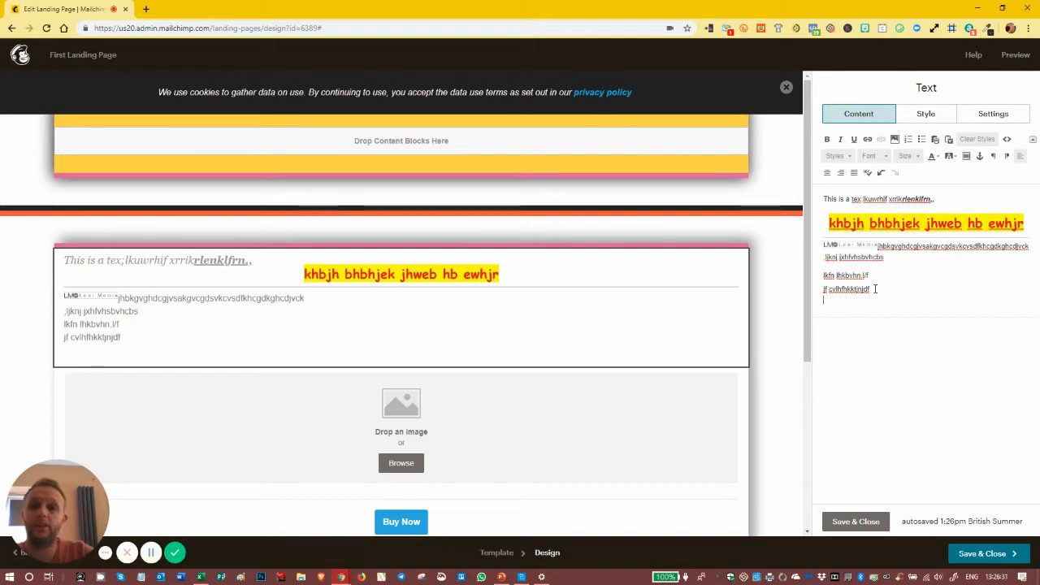
left_click_drag(874, 288, 822, 298)
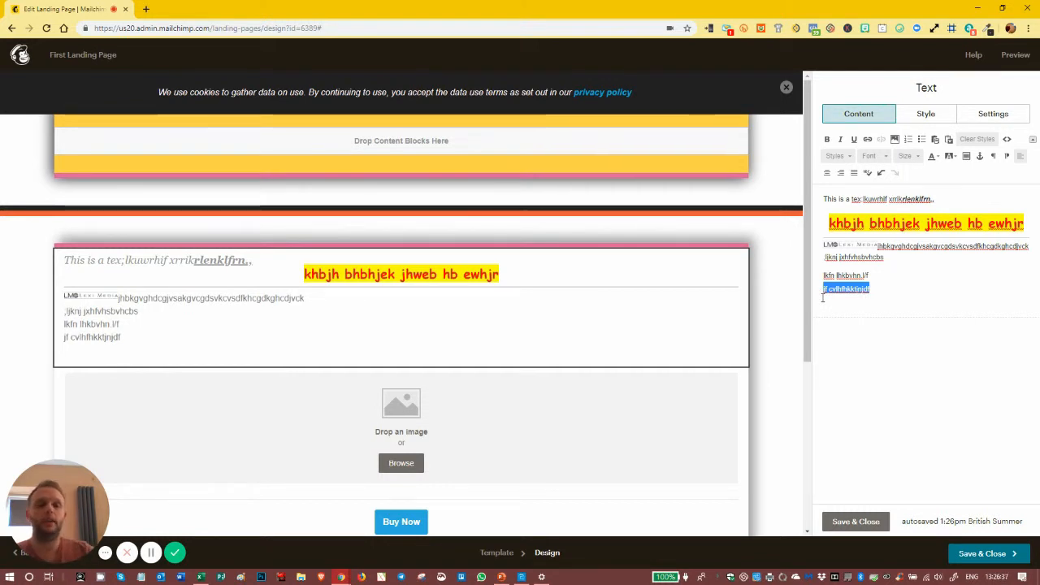
left_click(867, 140)
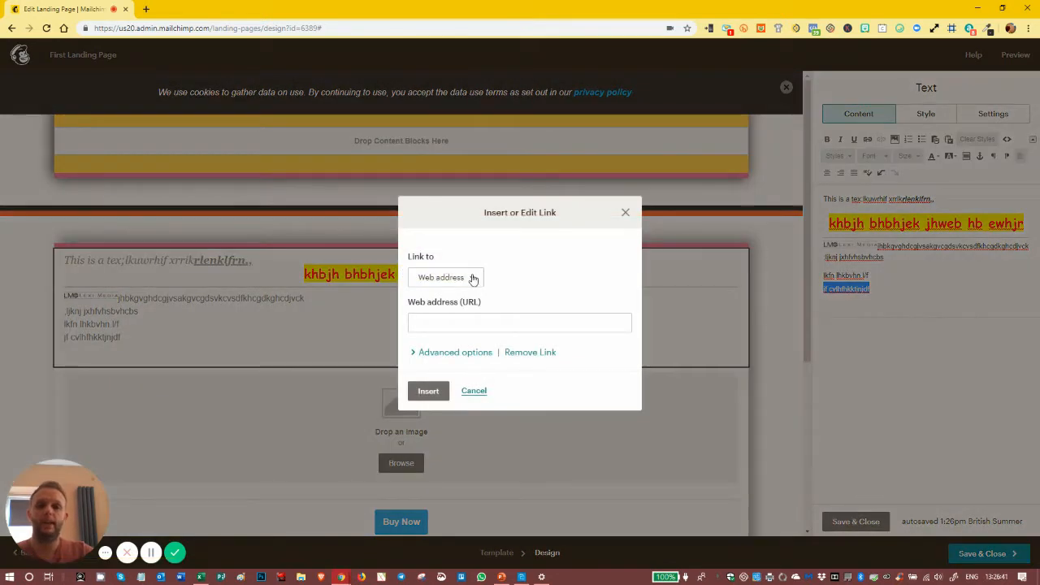
left_click(426, 321)
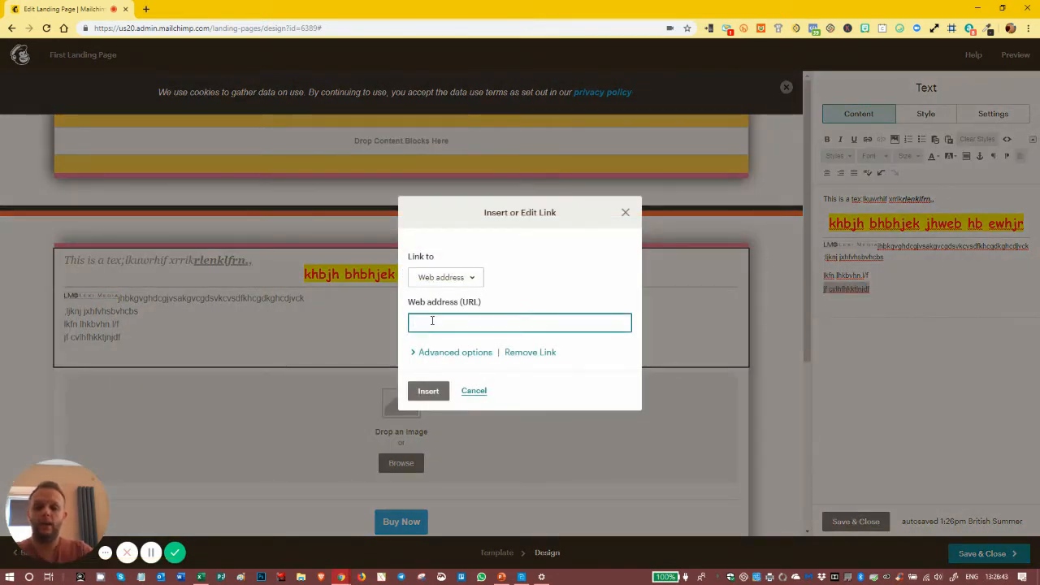
type("ww.lexiart.co.uk")
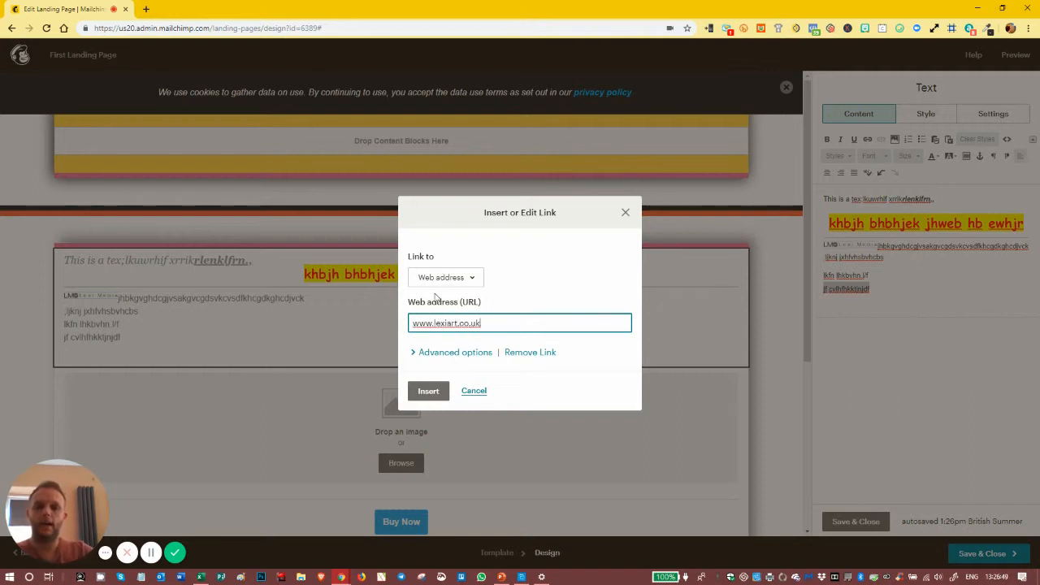
left_click(429, 391)
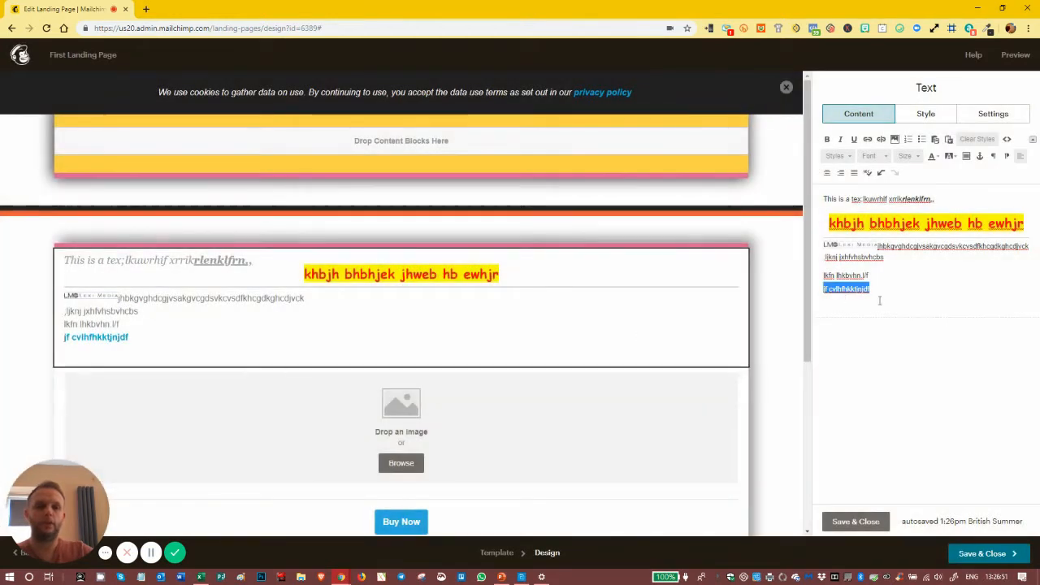
- Add a line reading "donload the ebook HERE" below the linked text, separated by an empty line
left_click(891, 289)
key("Return")
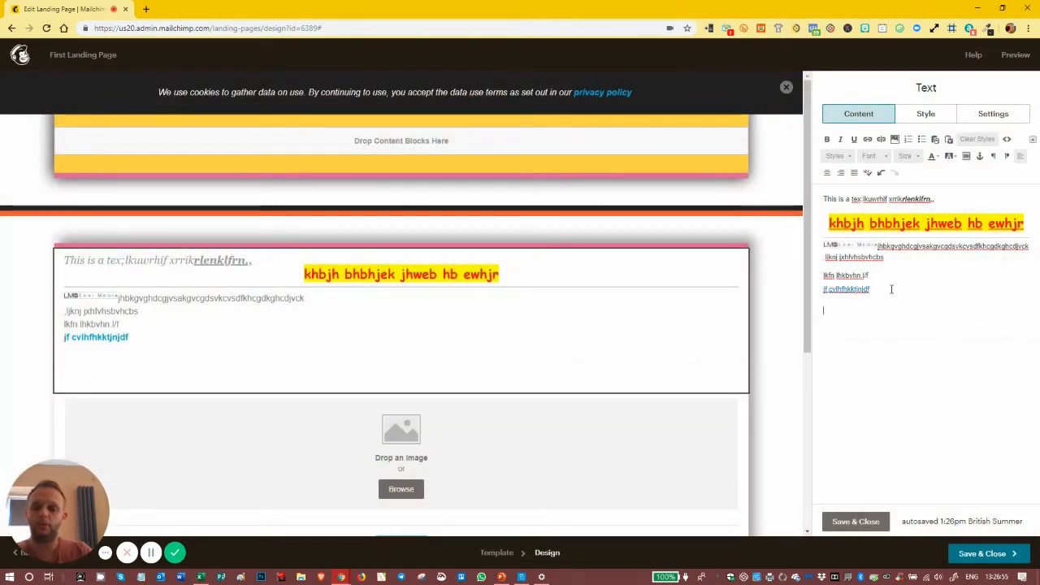
type("do")
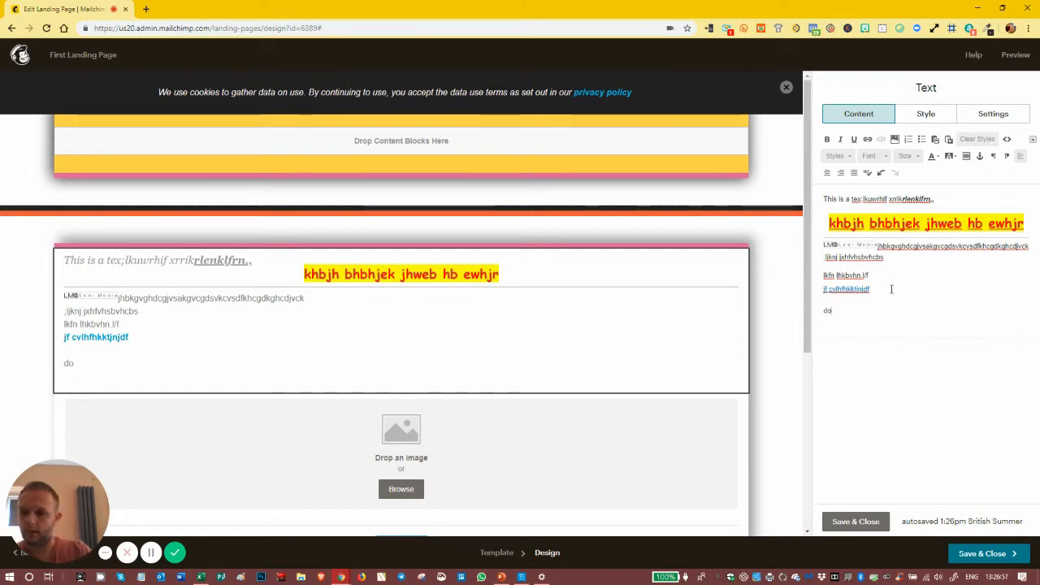
type("e")
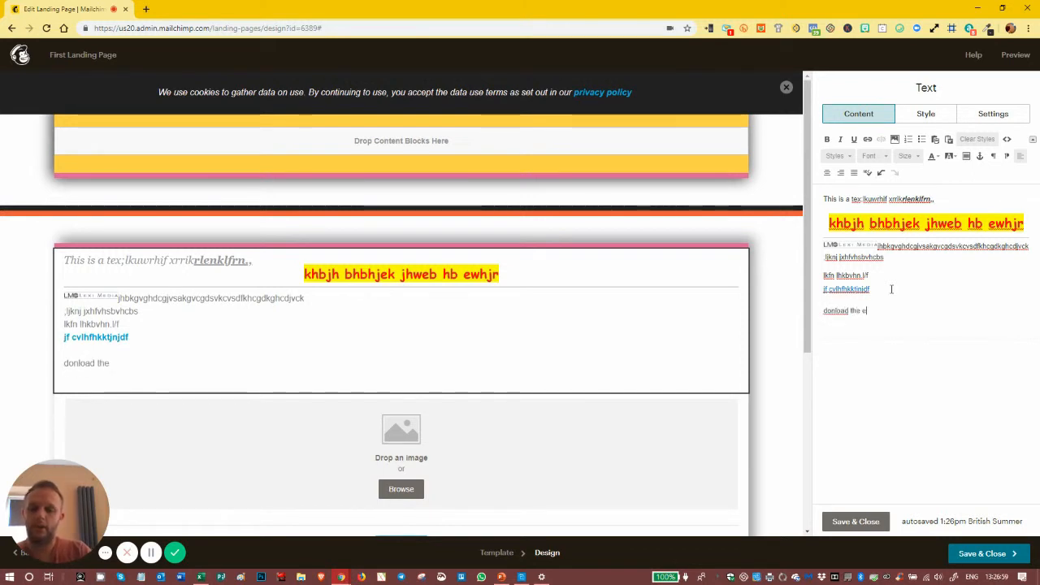
type("nload the ebook HERE")
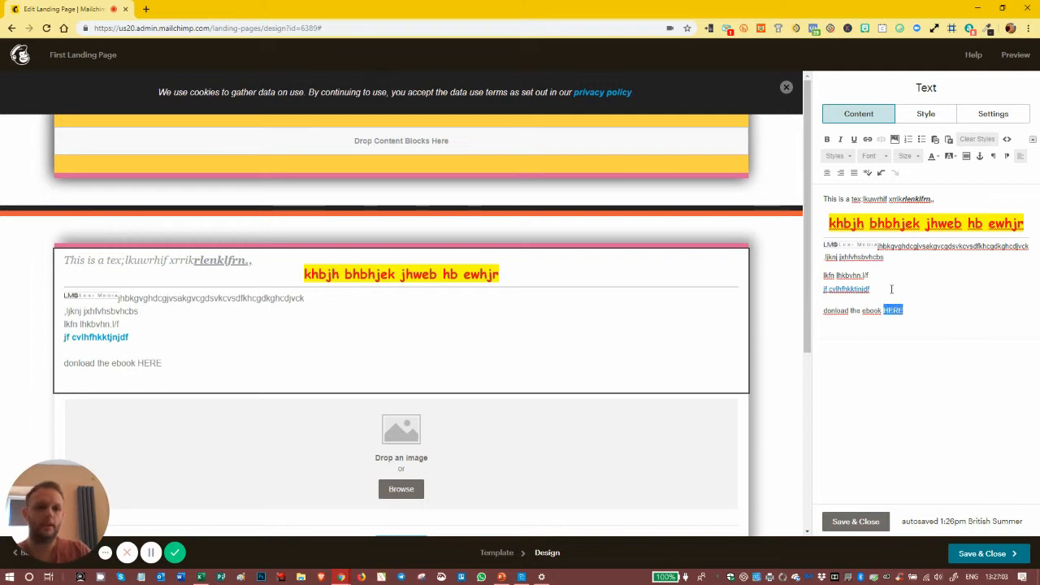
- Correct the misspelled word "donload" to "download" in the ebook line of the text block
left_click(830, 310)
type("w")
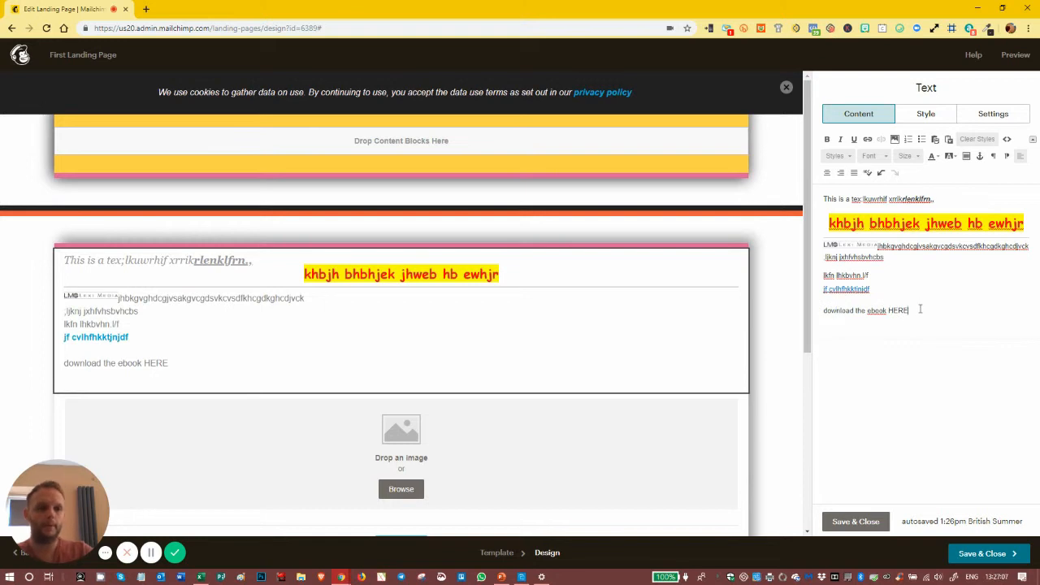
- Start linking the word "HERE" in the ebook line to a file and open the file upload for choosing it
left_click_drag(920, 310, 887, 311)
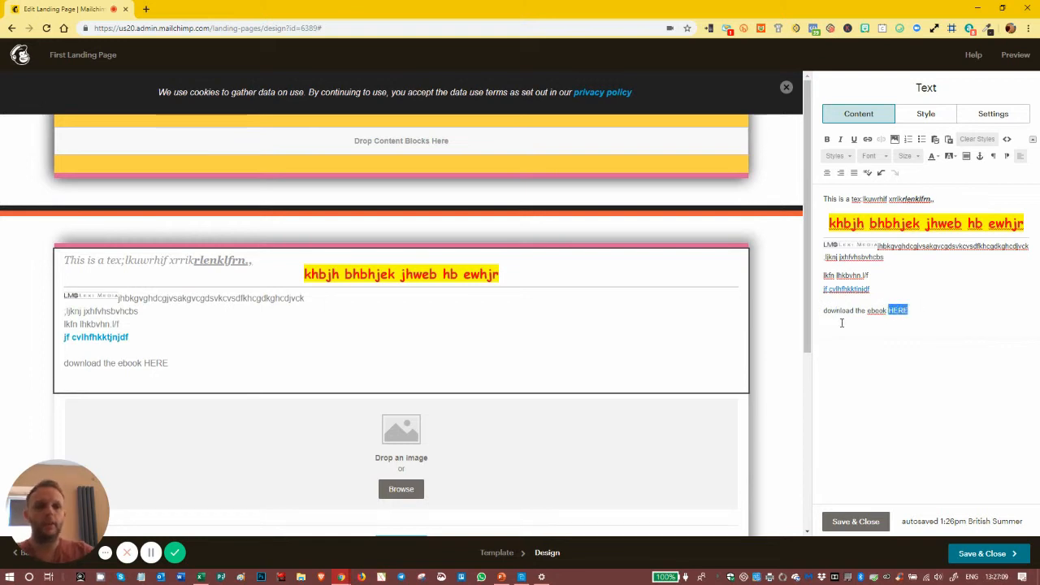
left_click(868, 139)
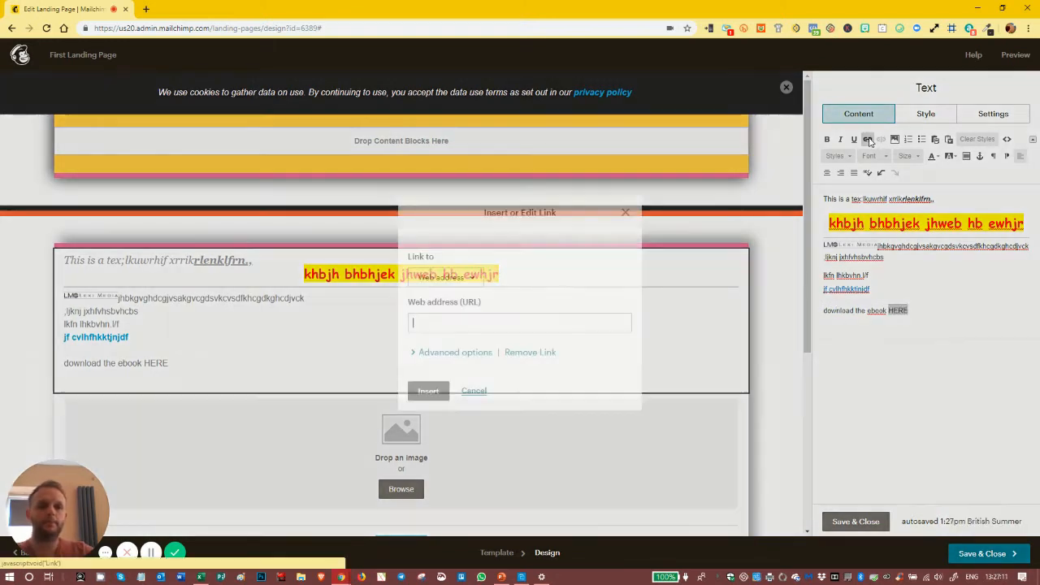
left_click(445, 278)
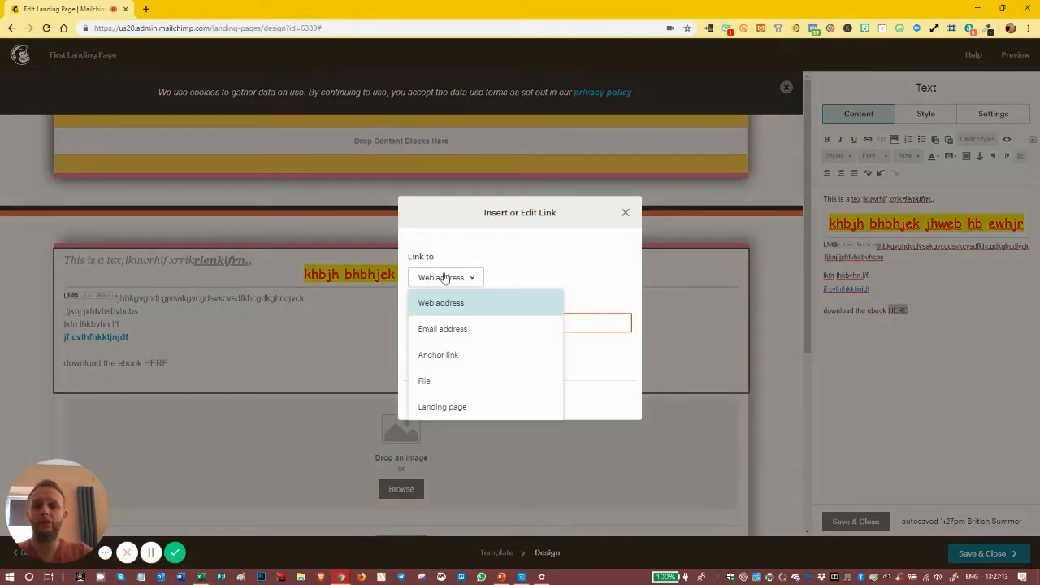
left_click(432, 381)
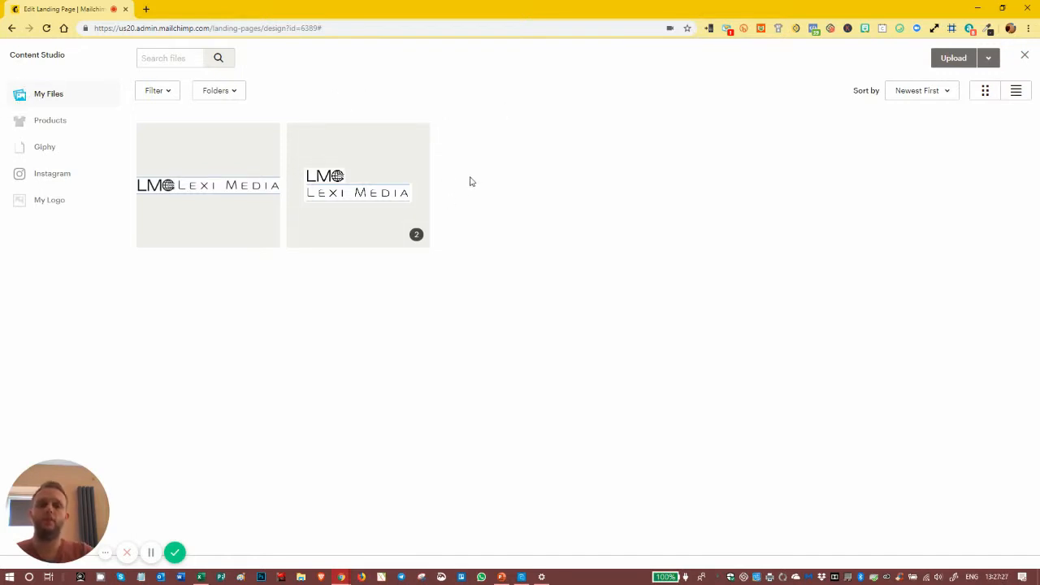
left_click(954, 60)
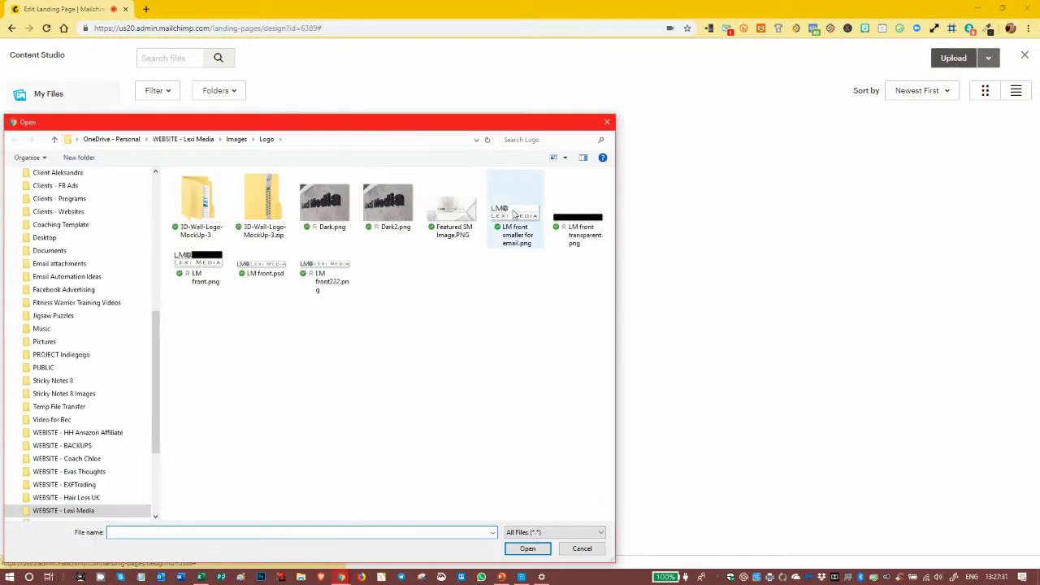
- Upload Featured SM Image.PNG from the Logo folder to the Content Studio
left_click(324, 276)
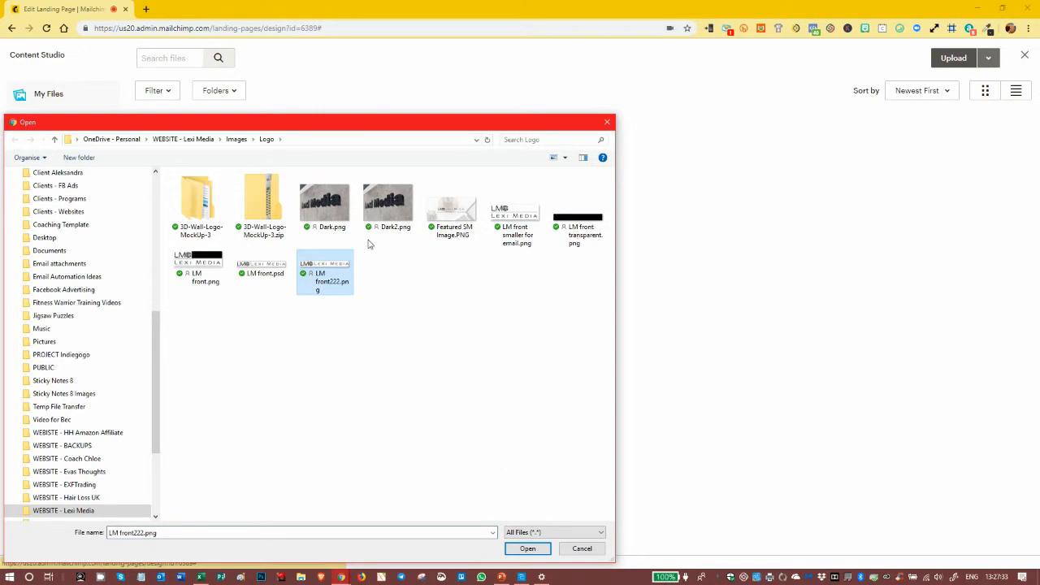
left_click(456, 212)
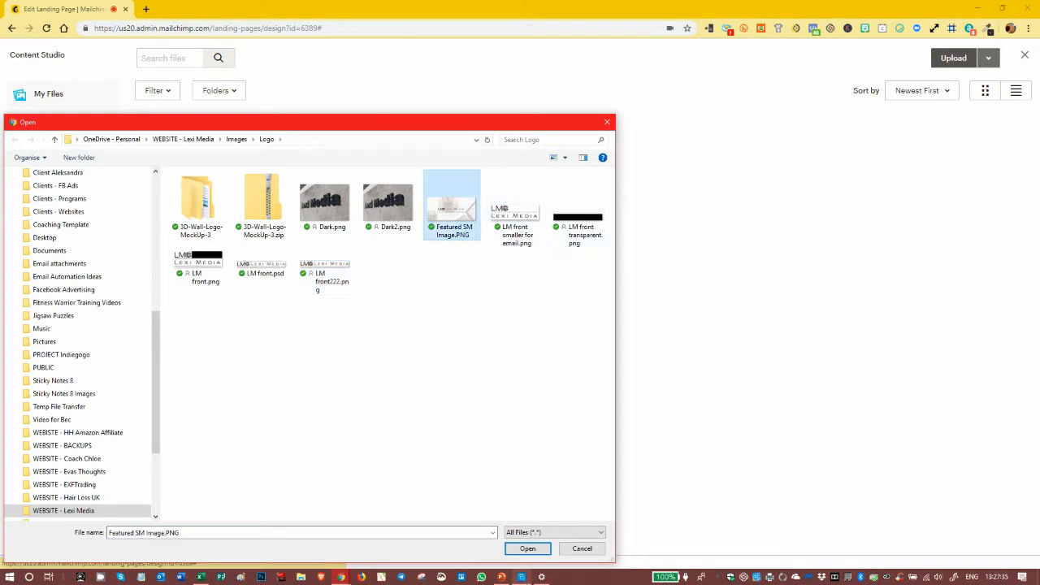
left_click(529, 548)
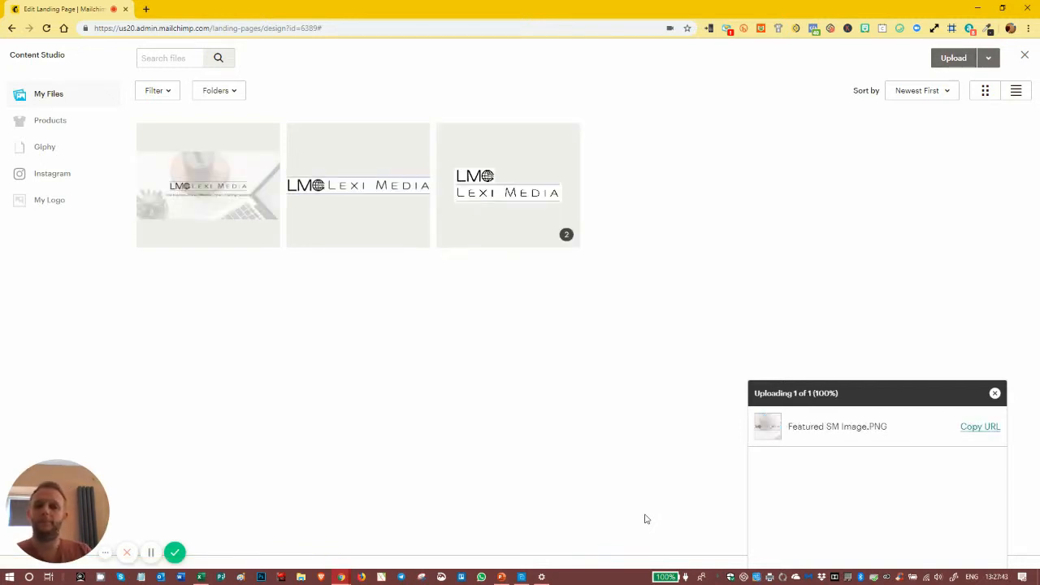
- Link the word HERE in the text block to the uploaded Featured SM Image.PNG file
left_click(199, 219)
left_click(971, 57)
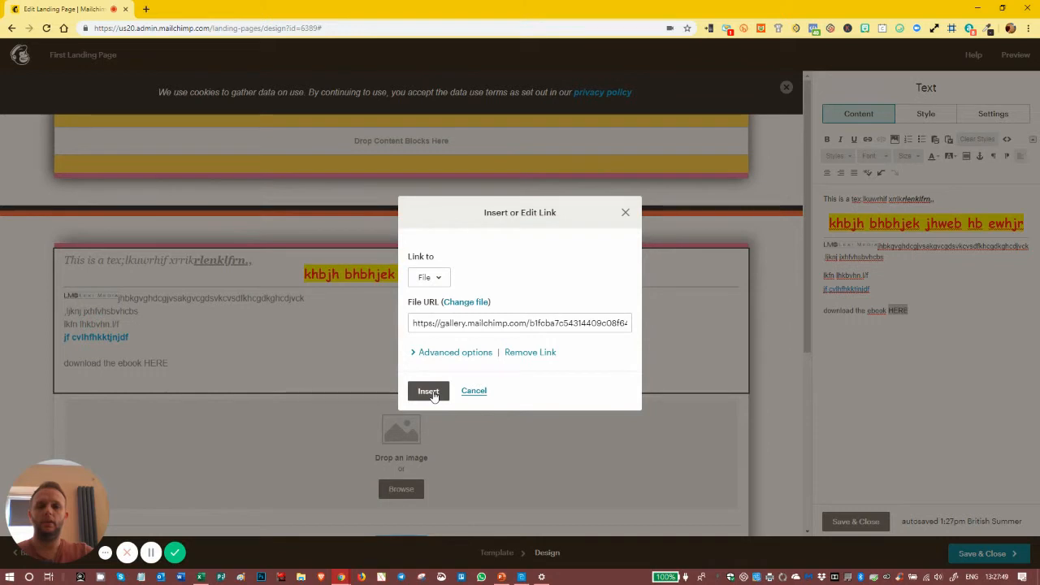
left_click(429, 390)
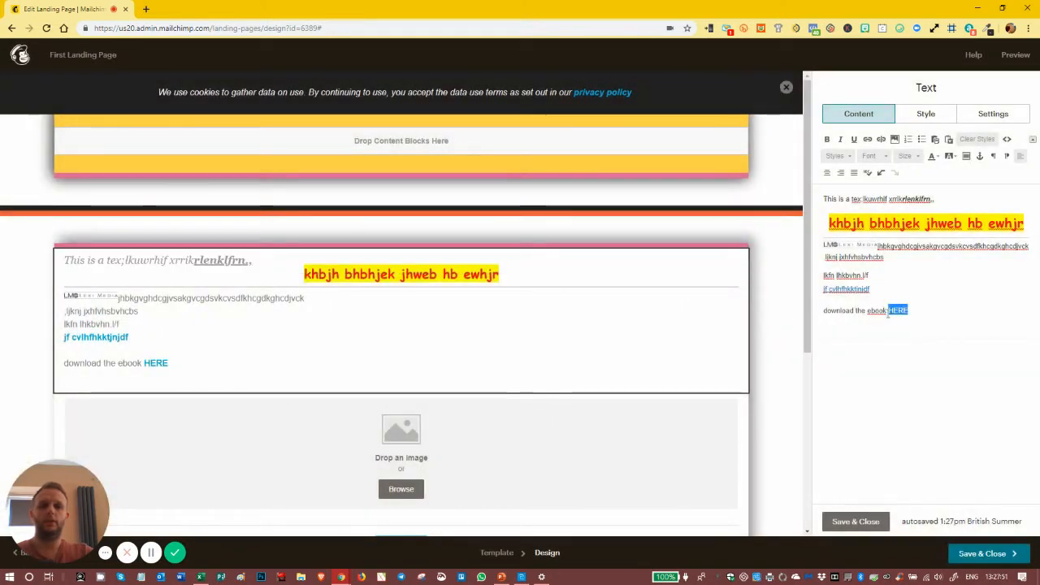
- Add two line breaks after the linked word HERE in the text block
left_click(898, 310)
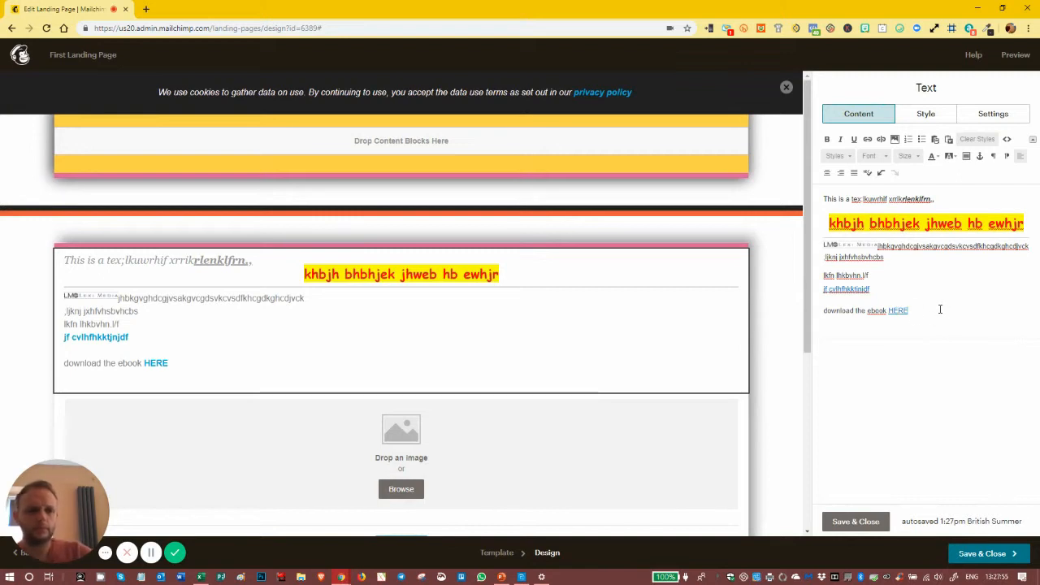
key("Return")
key("Return")
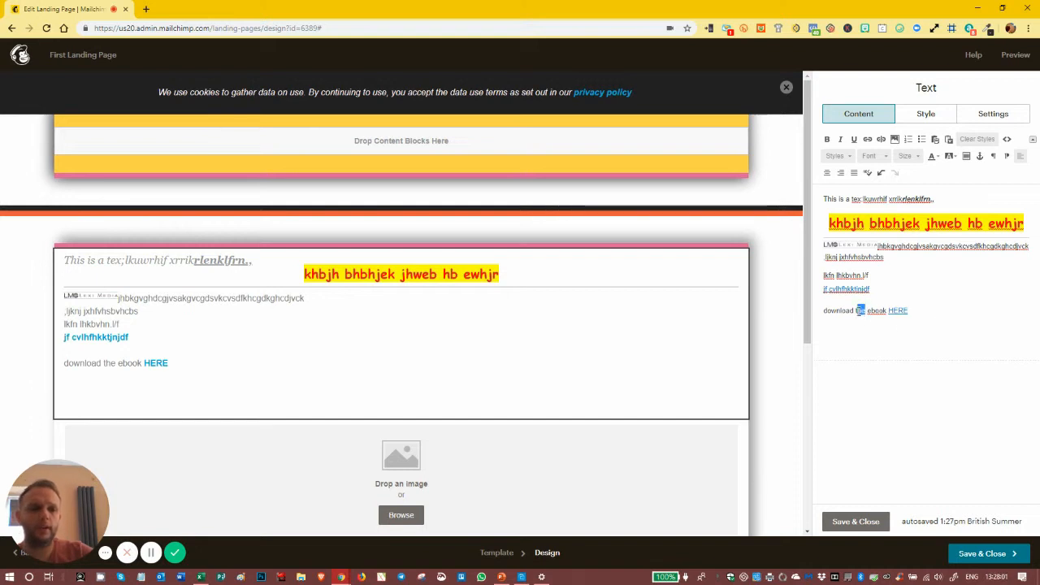
- Examine the email address link options for the word "the" in the download line without inserting a link
left_click(867, 138)
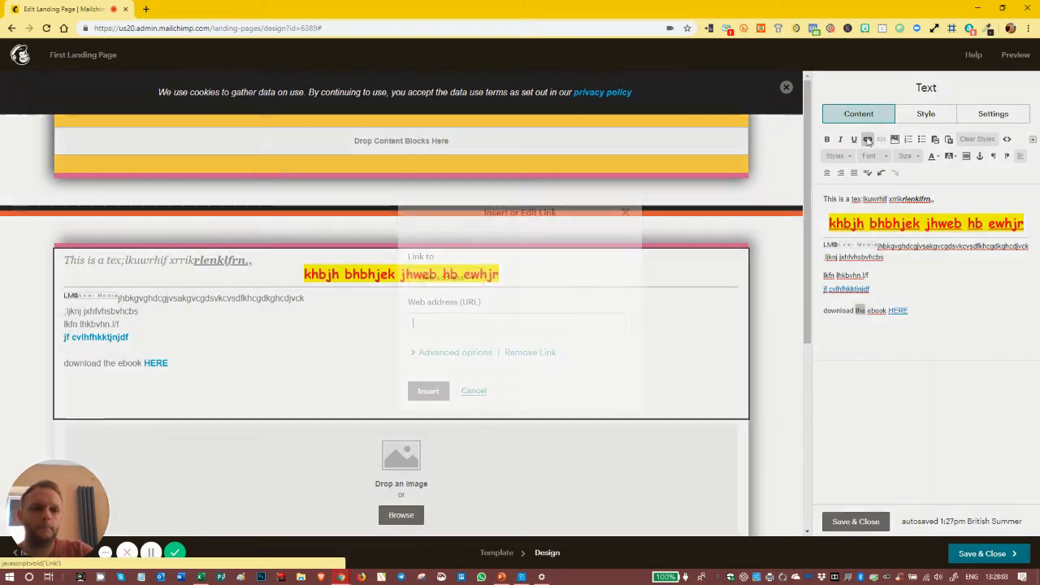
left_click(451, 278)
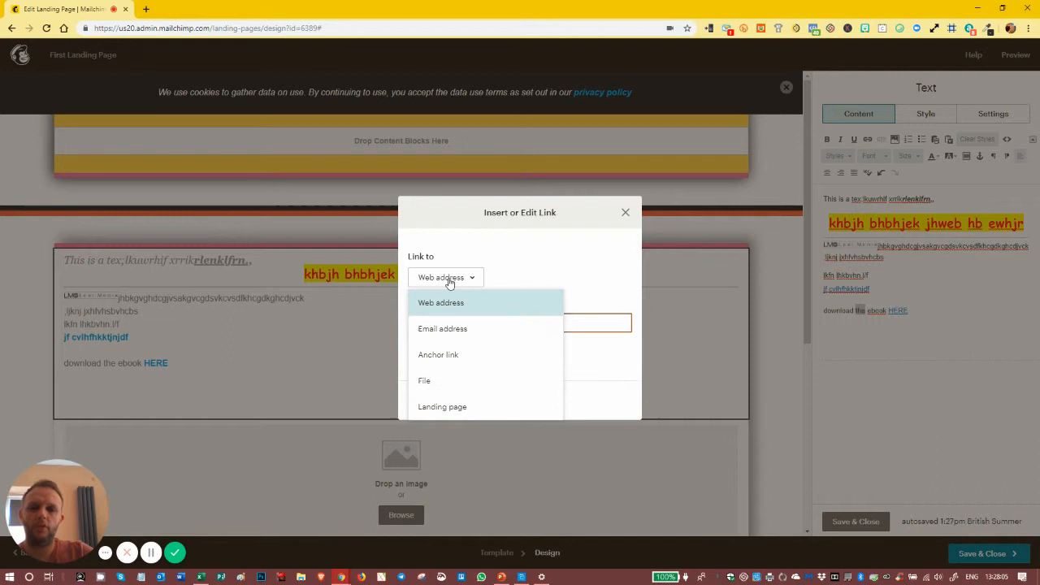
left_click(453, 330)
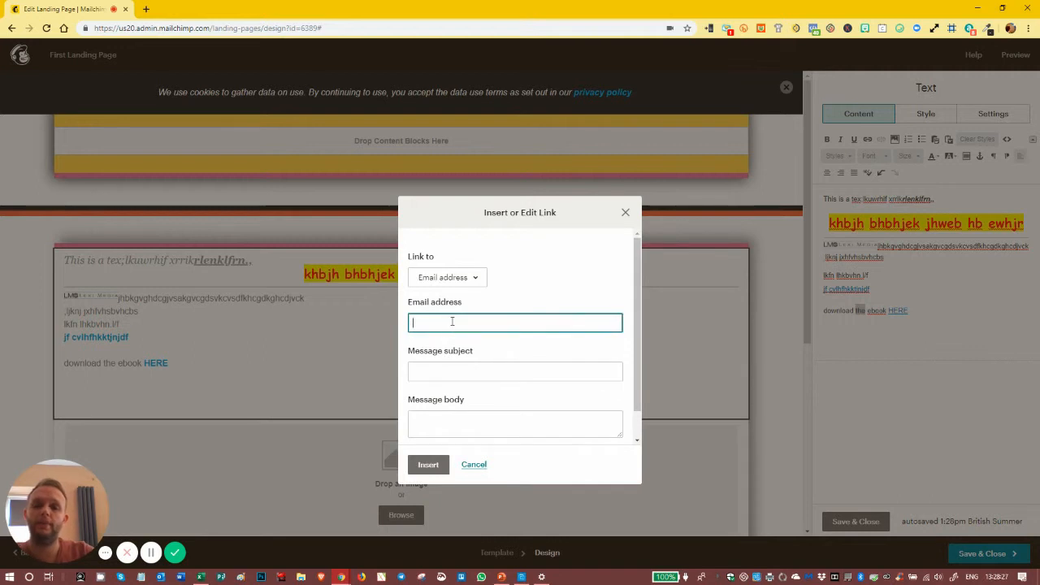
scroll(459, 327, "down", 1)
scroll(459, 327, "up", 1)
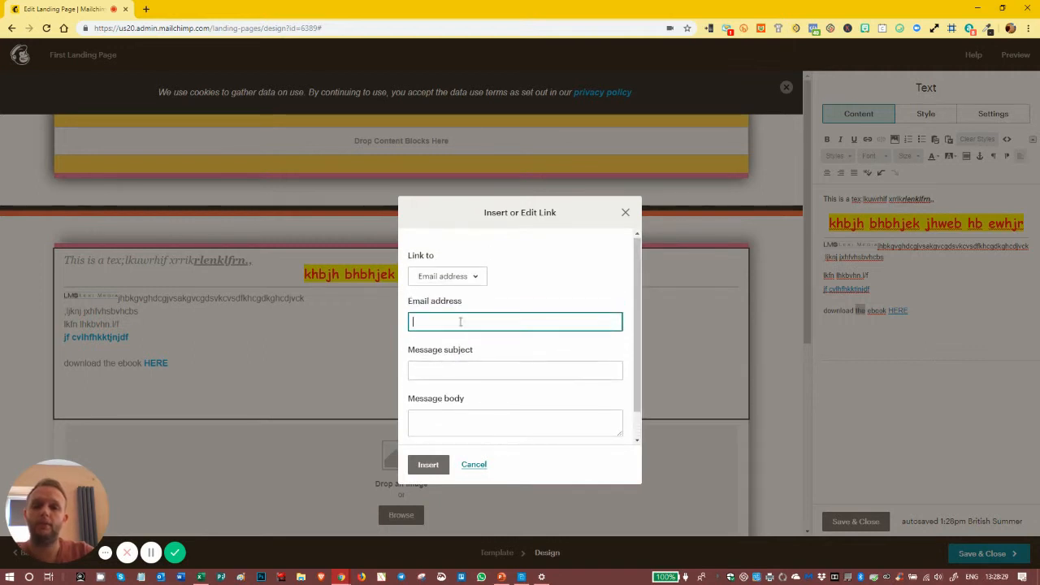
scroll(451, 297, "down", 1)
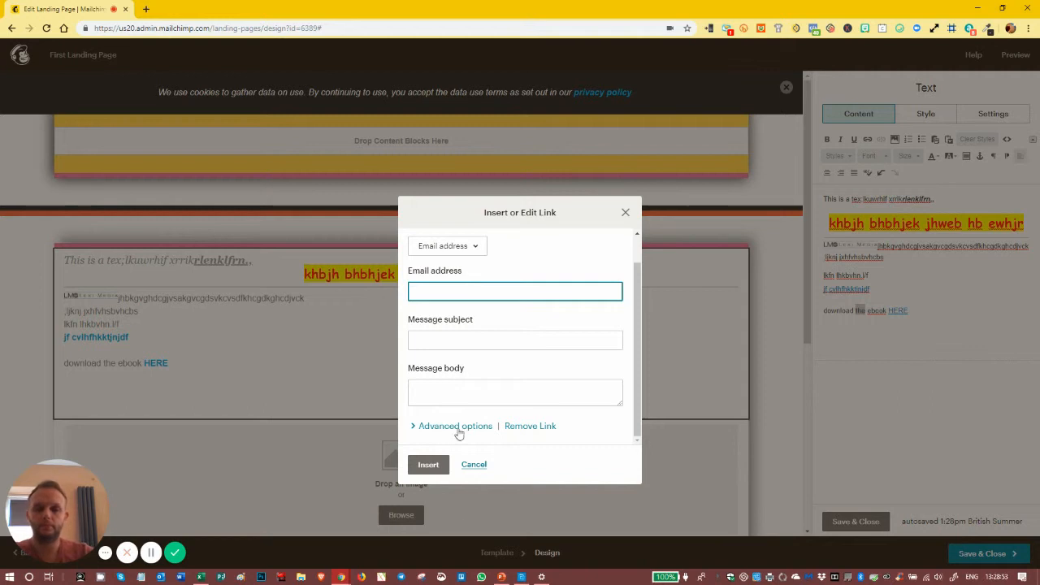
left_click(474, 465)
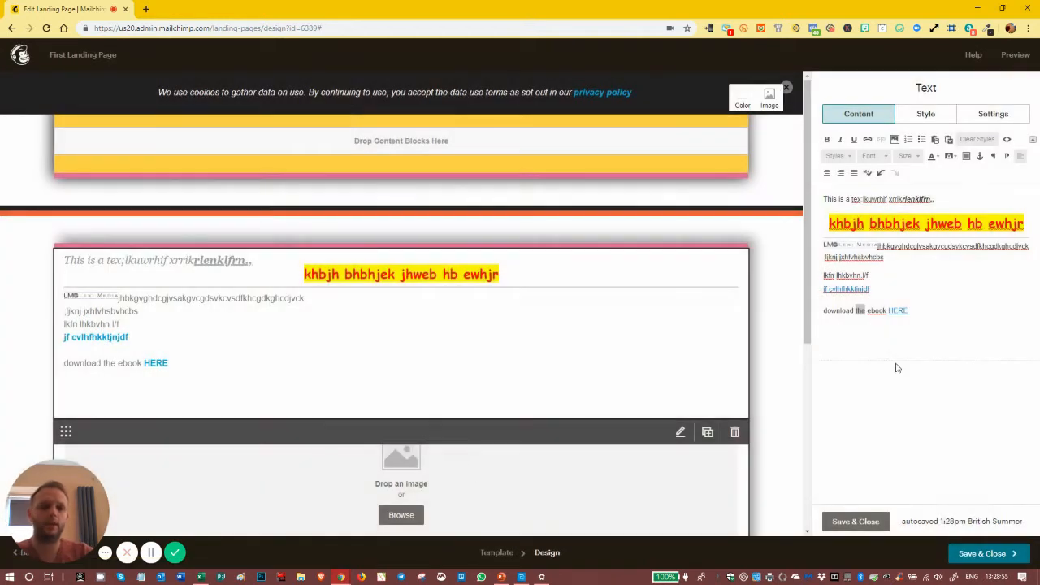
- Examine the landing page link options and the selectable pages for the word "the", then close without inserting a link
left_click(867, 139)
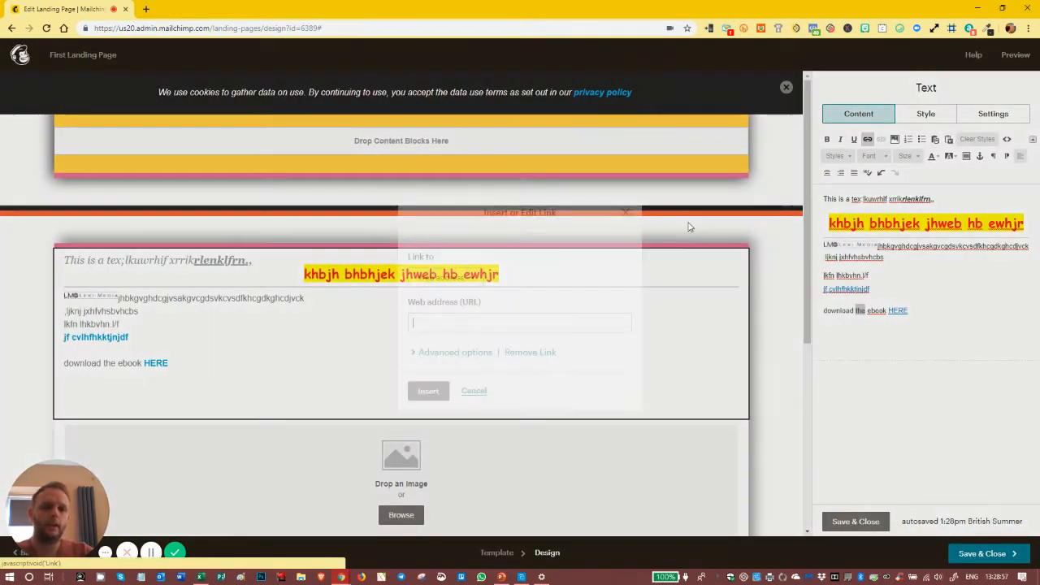
left_click(455, 281)
left_click(441, 404)
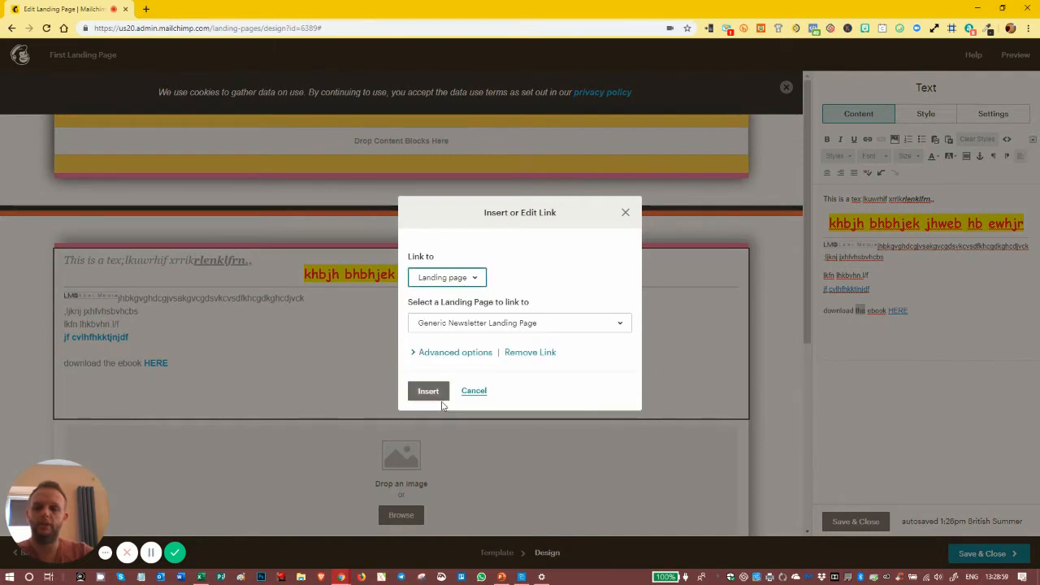
left_click(471, 325)
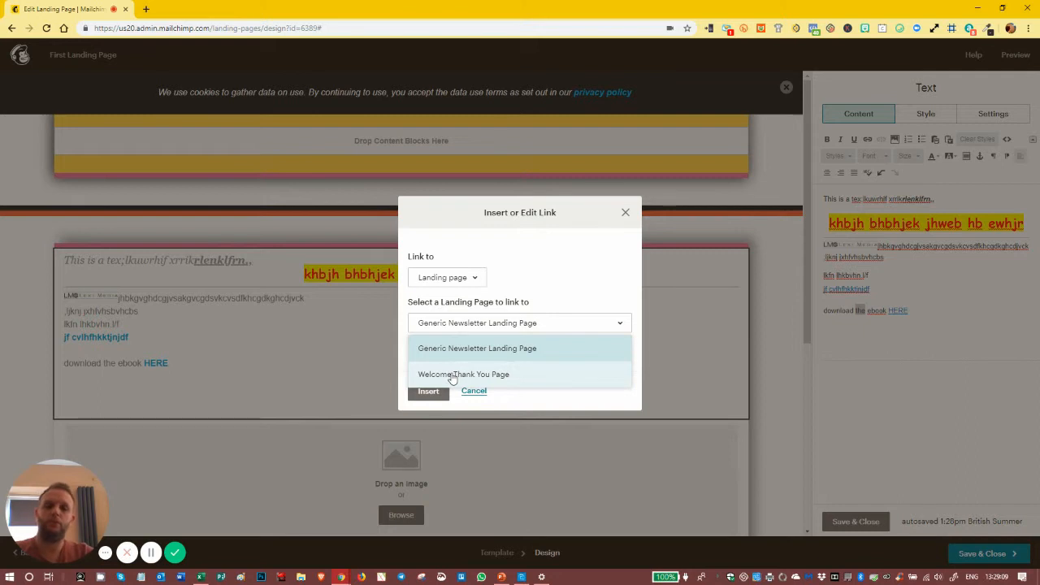
left_click(625, 212)
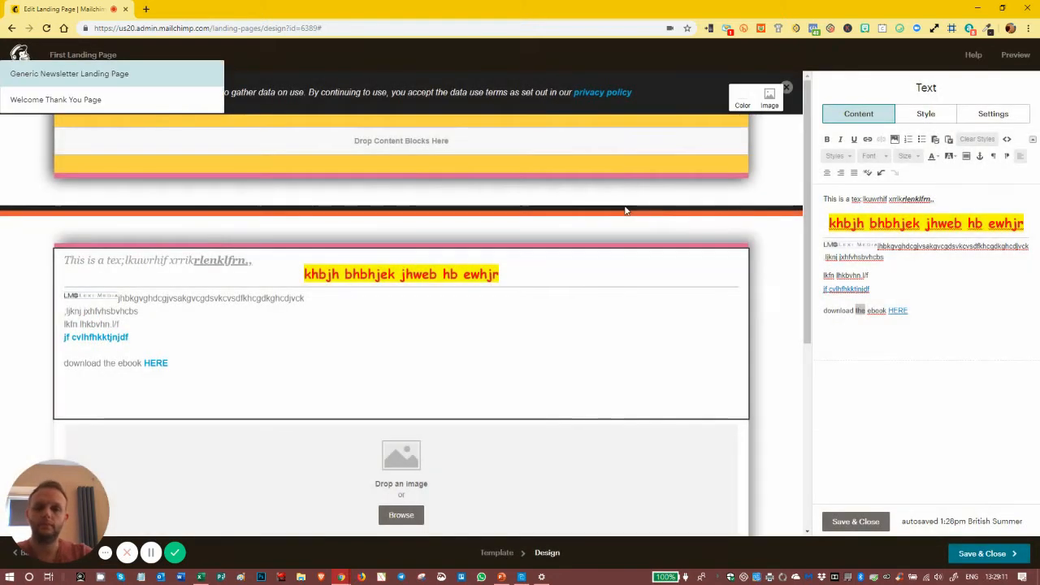
scroll(479, 406, "down", 4)
scroll(519, 360, "up", 3)
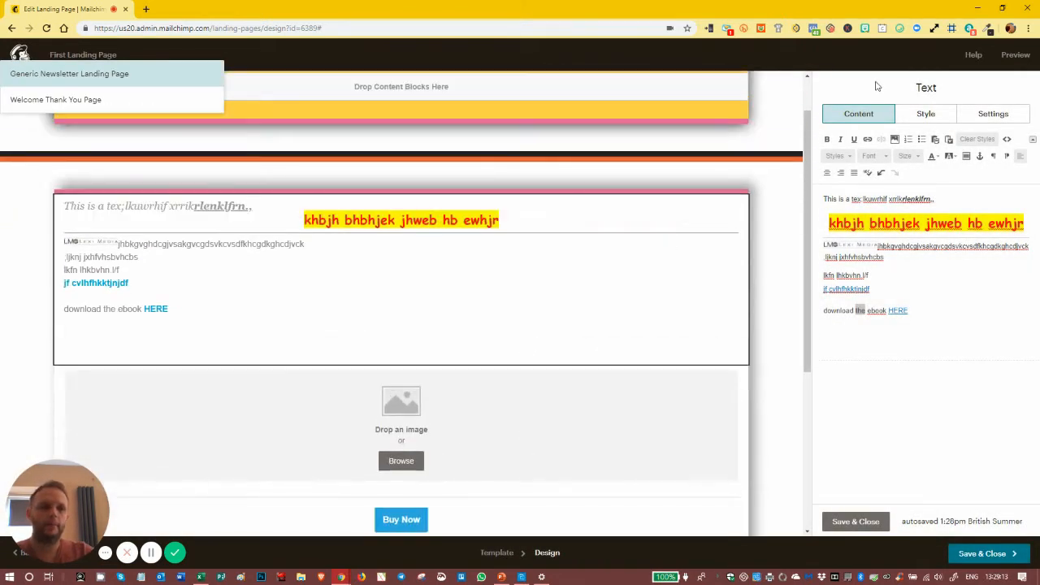
left_click(933, 282)
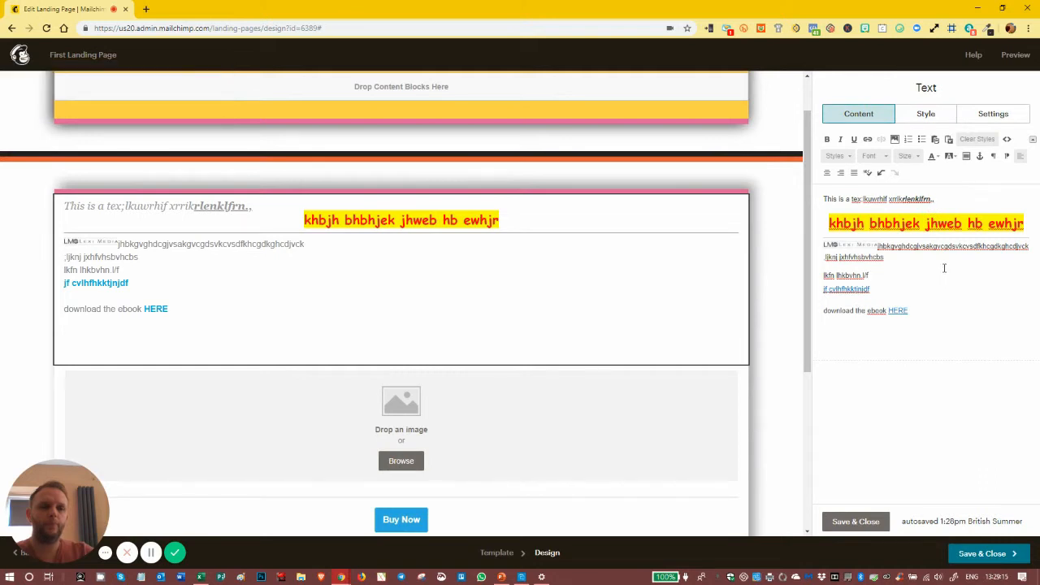
- View the editing options of the empty image block and the Buy Now button block
scroll(427, 250, "down", 2)
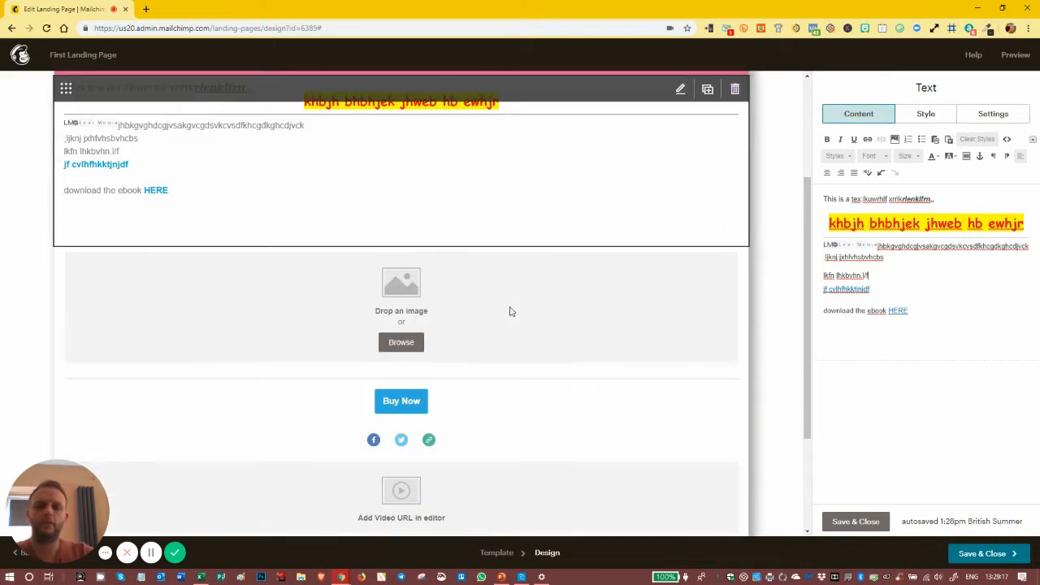
left_click(487, 260)
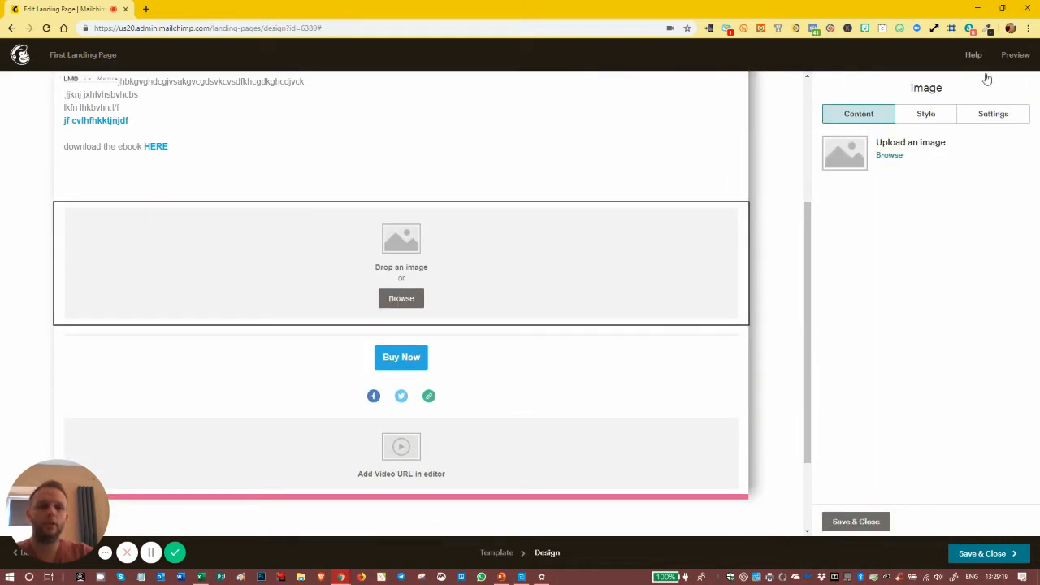
left_click(522, 355)
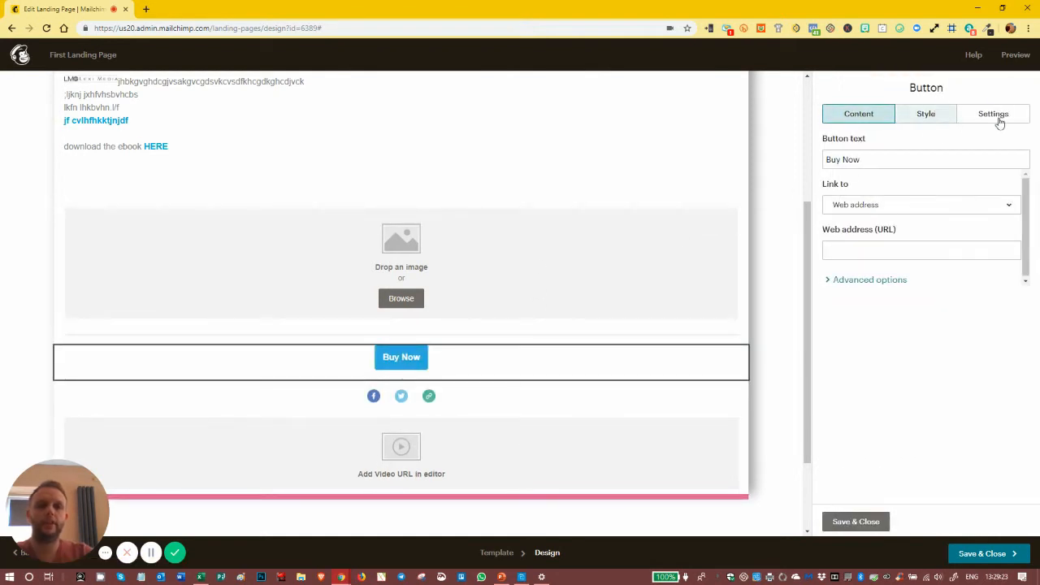
- Set the text block's font style to Georgia at 12px
scroll(597, 260, "up", 3)
left_click(541, 381)
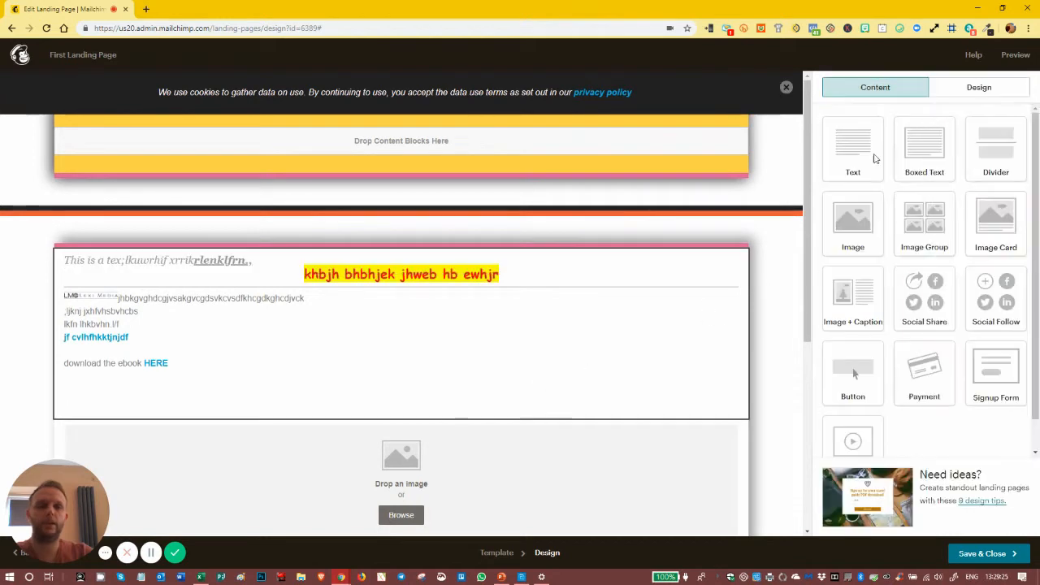
left_click(924, 115)
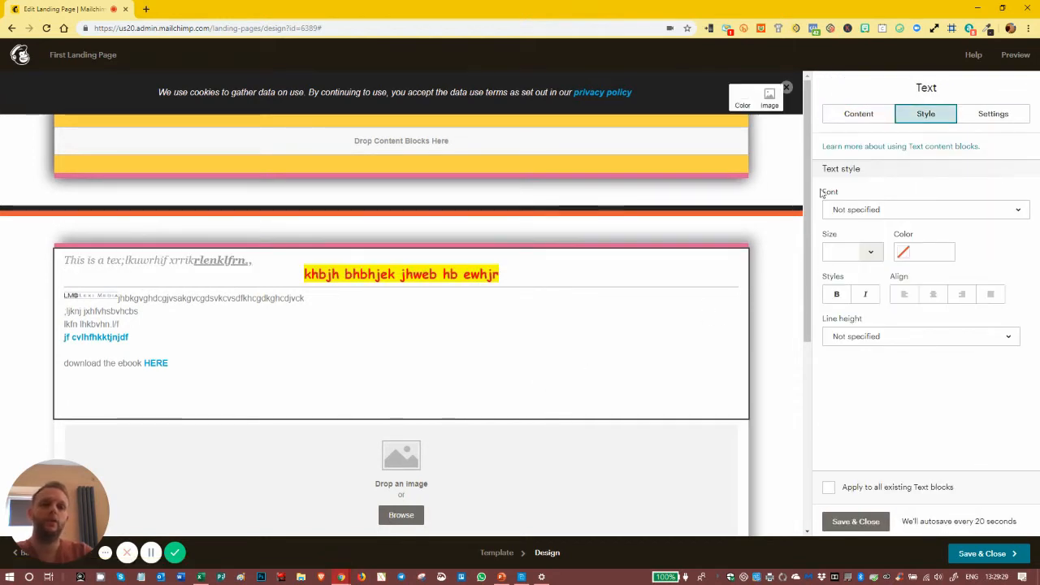
left_click(883, 210)
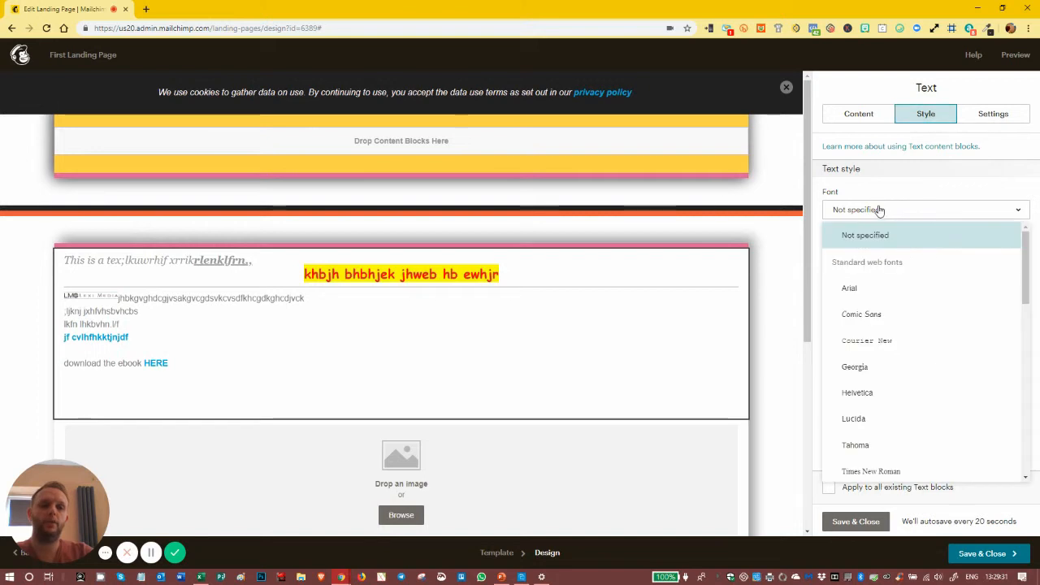
left_click(855, 368)
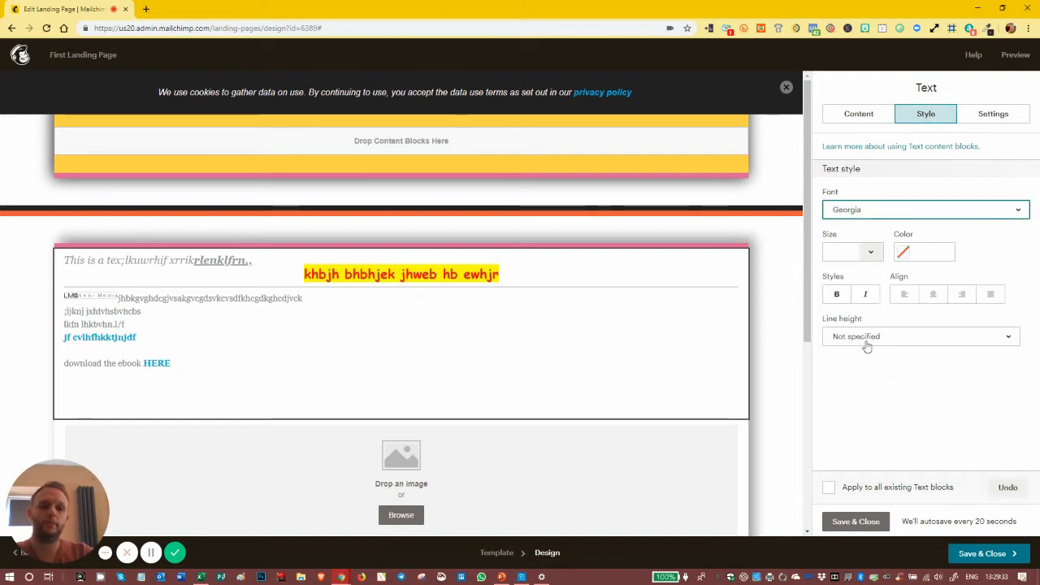
left_click(870, 252)
left_click(844, 355)
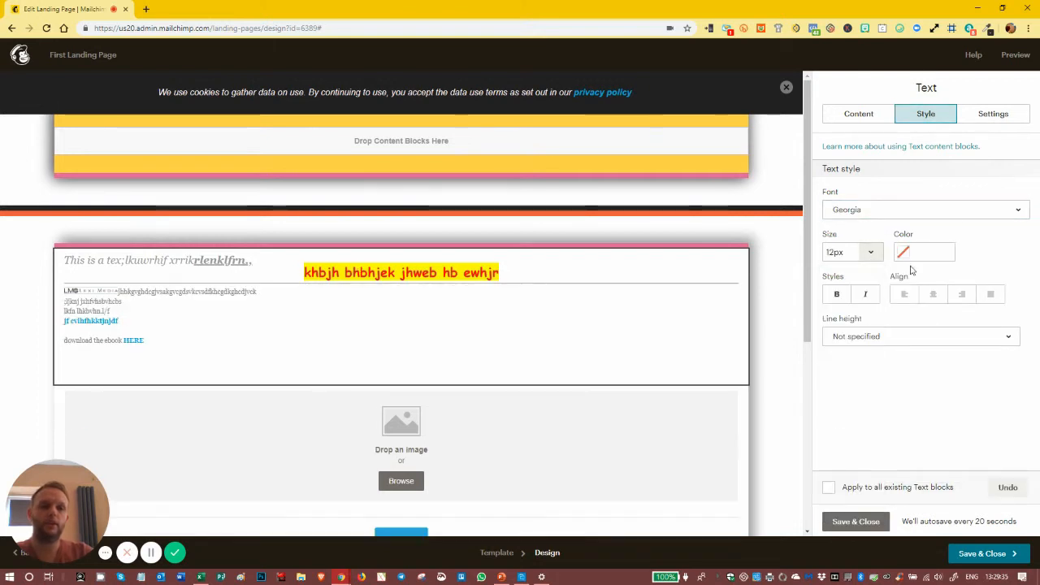
- Set the text block's colour to the pink #e0629a swatch
left_click(912, 253)
left_click(904, 360)
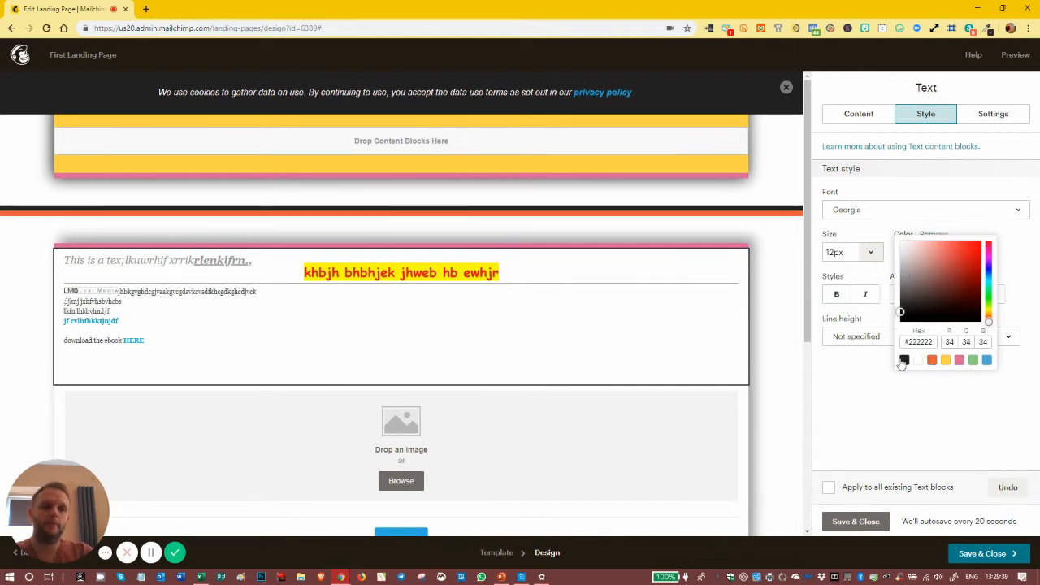
left_click(960, 360)
left_click(955, 382)
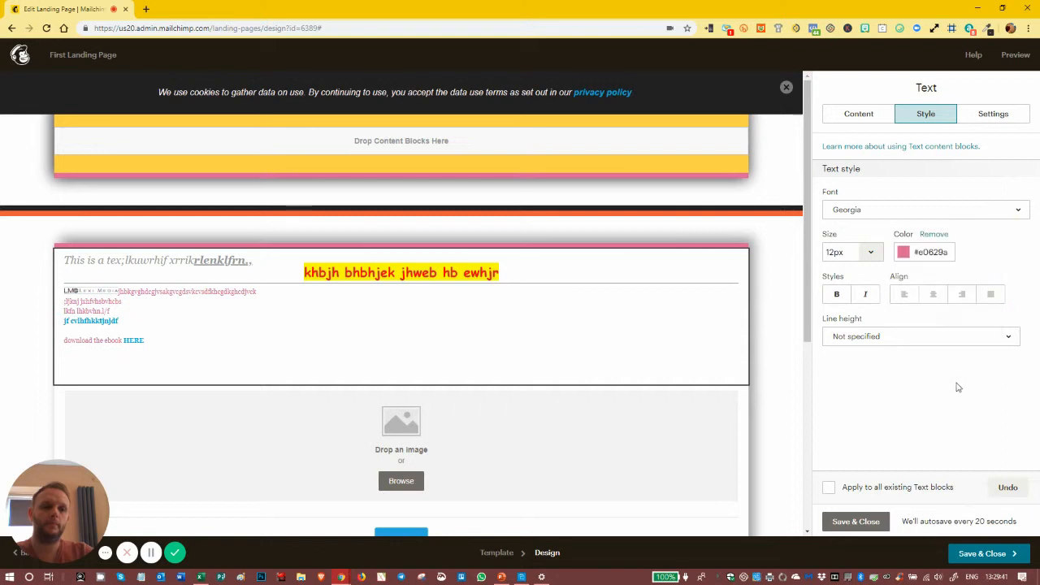
- Make the text block's style bold with double-space line height, and save and close the block
left_click(837, 294)
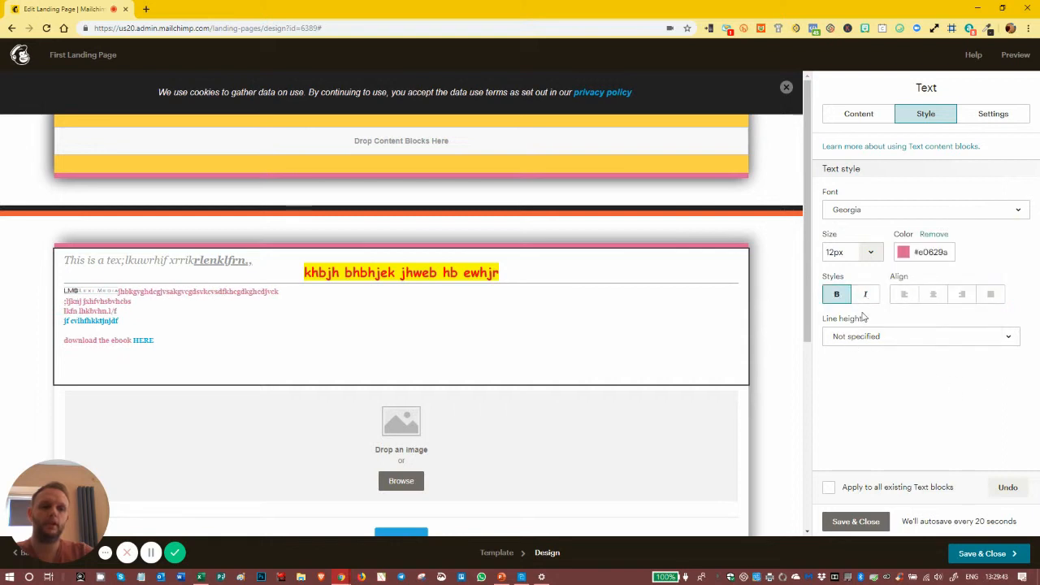
left_click(863, 337)
left_click(858, 465)
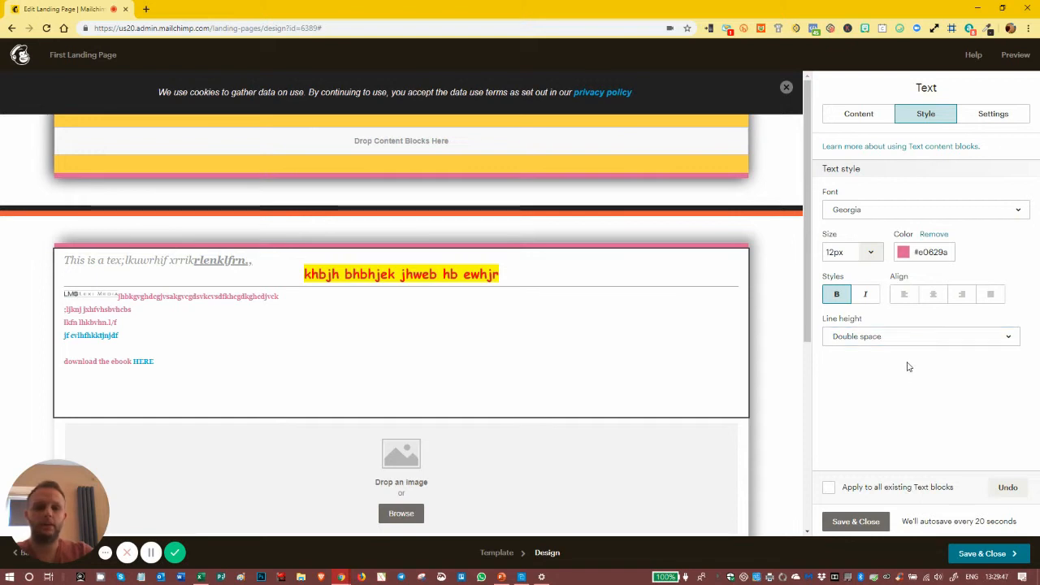
left_click(855, 522)
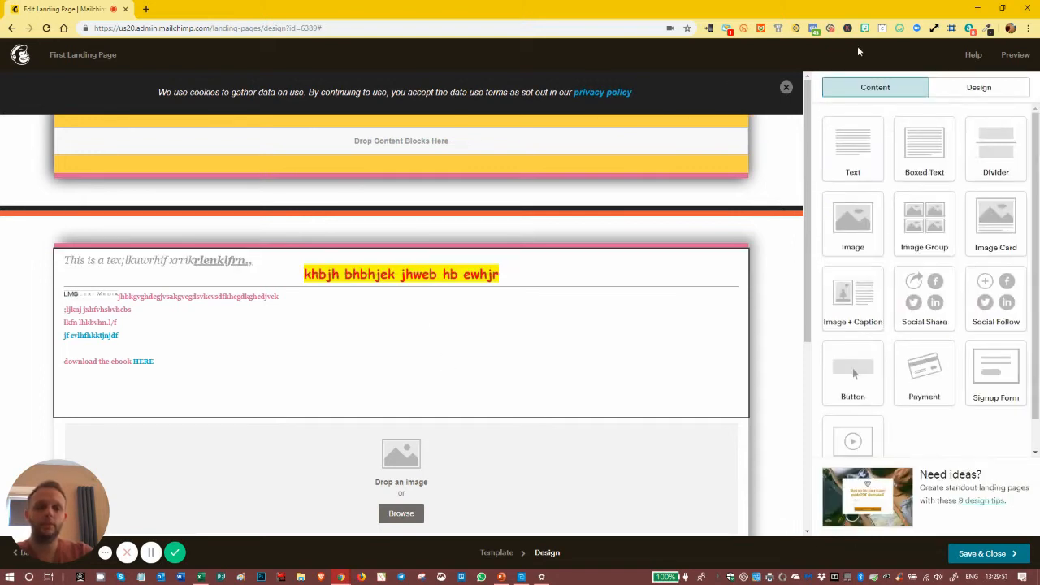
- Reopen the text block and review its content and text style settings
left_click(469, 343)
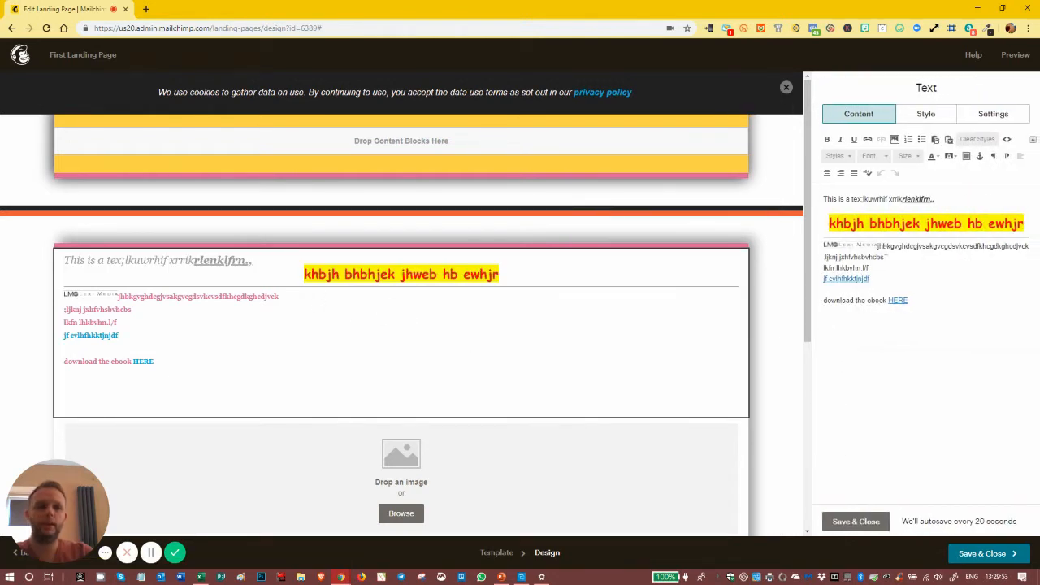
double_click(917, 245)
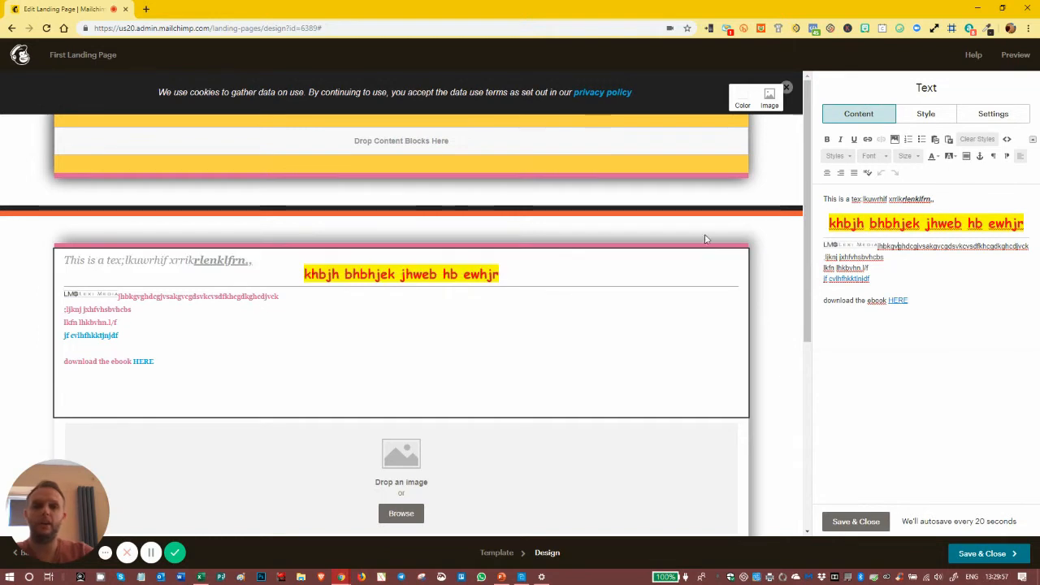
left_click(927, 117)
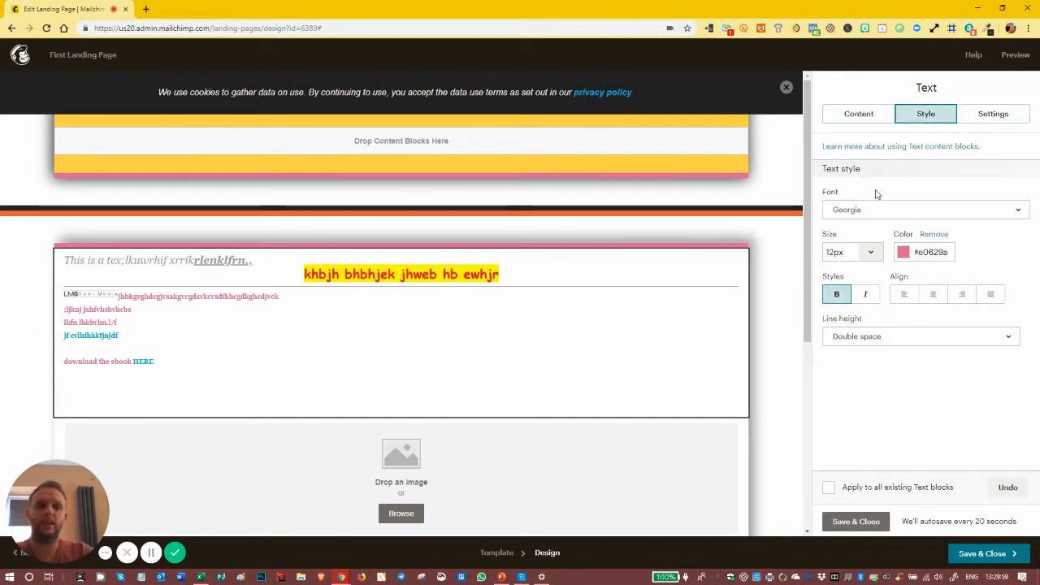
- Colour the letters "cgjvsakg" in the text block's first pink line blue
left_click(860, 116)
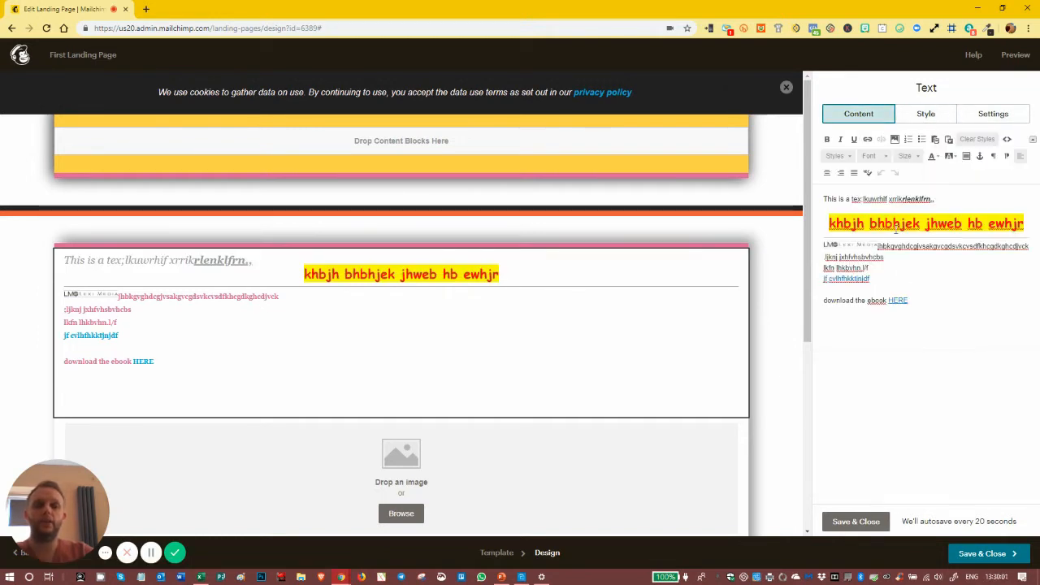
left_click(920, 114)
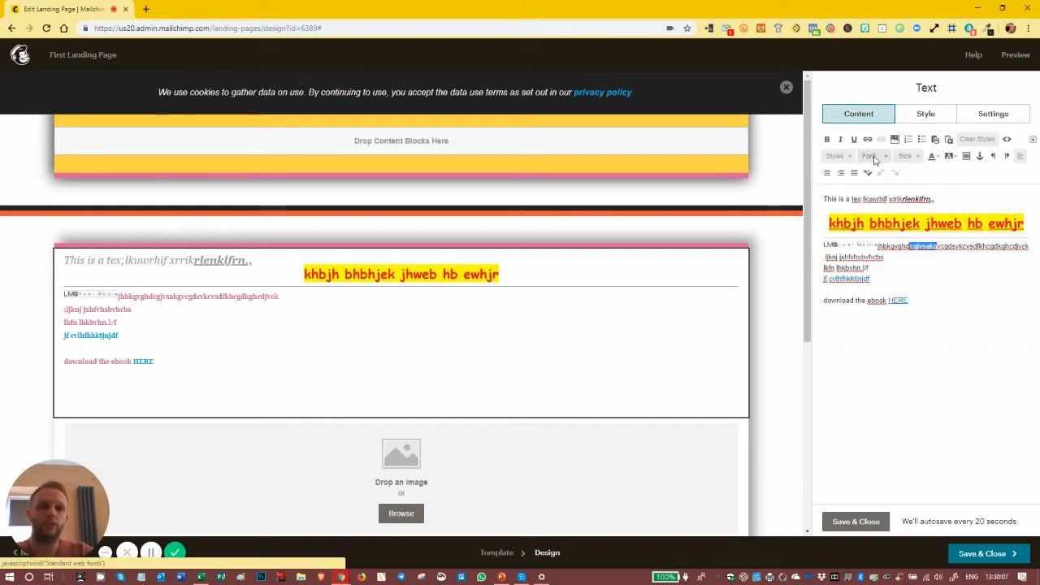
left_click(937, 156)
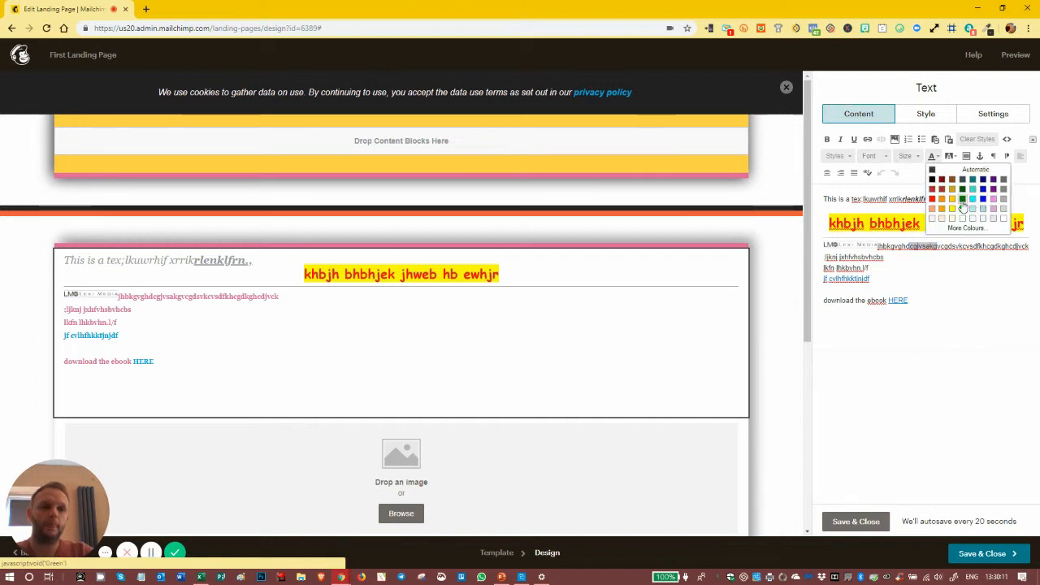
left_click(983, 200)
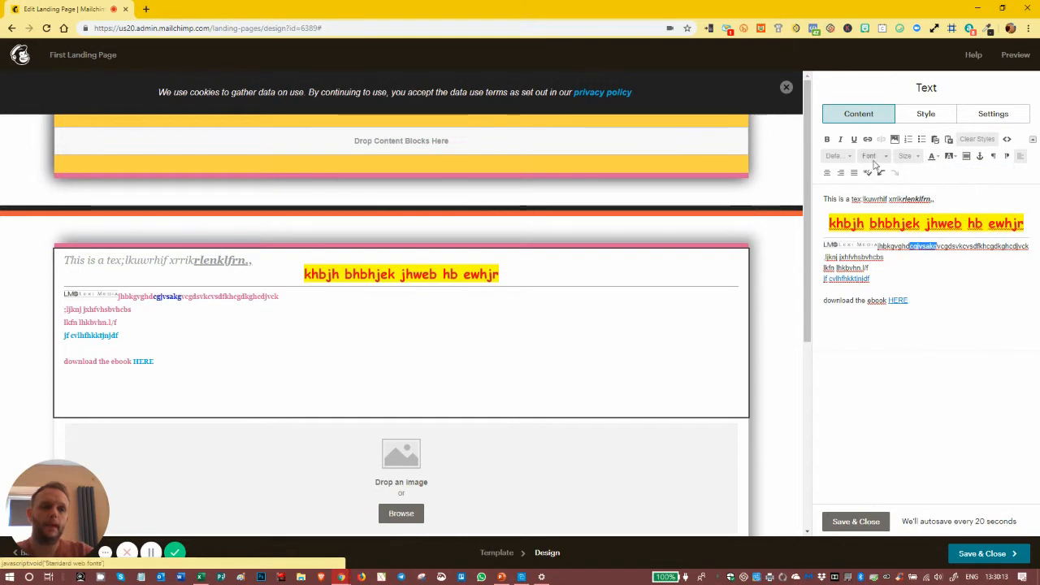
- Set the letters "cgjvsakg" to size 18 in bold italic, and save and close the text block
left_click(910, 157)
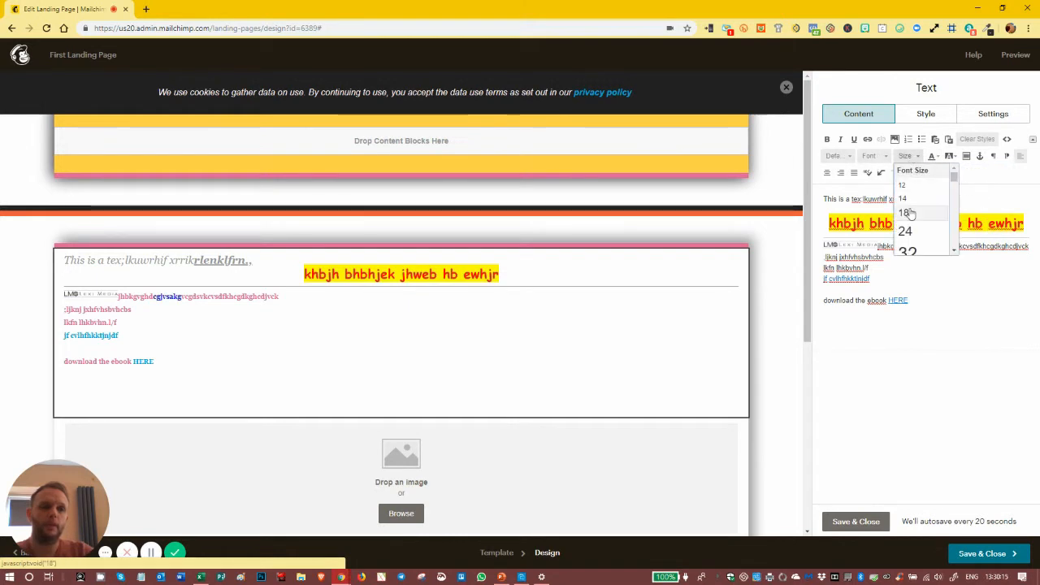
left_click(903, 210)
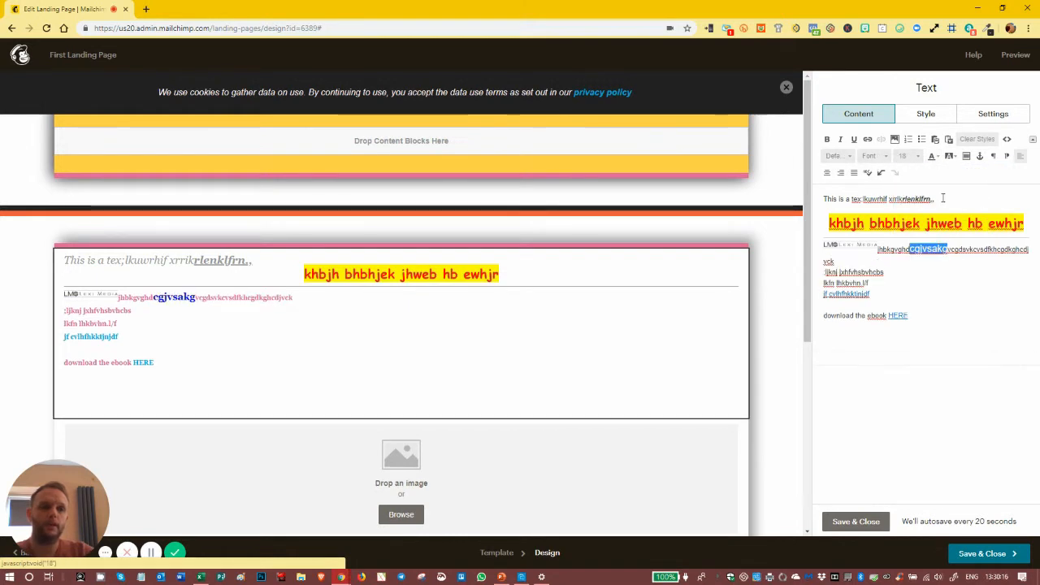
left_click(840, 139)
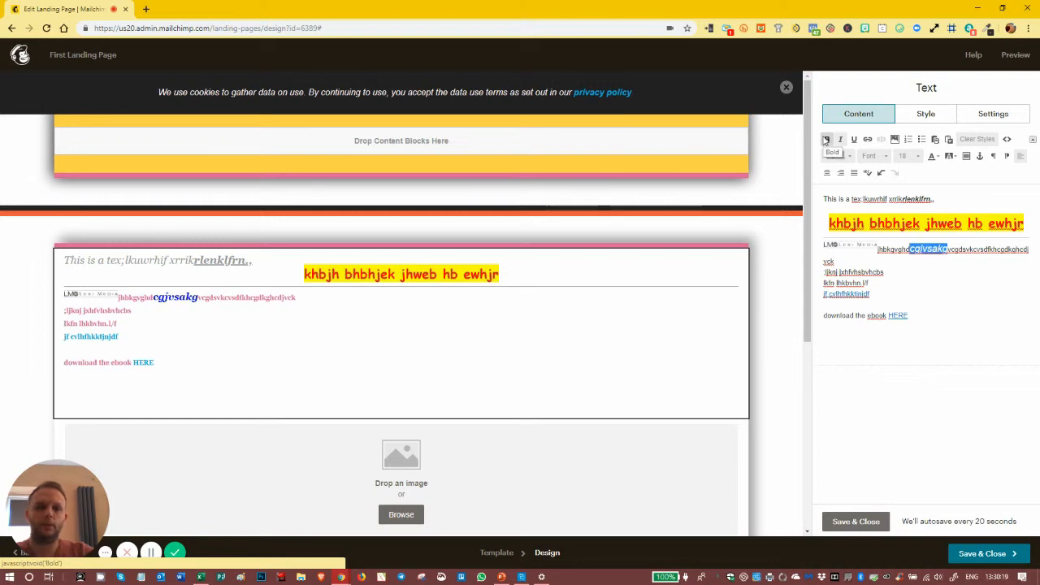
left_click(827, 140)
left_click(855, 521)
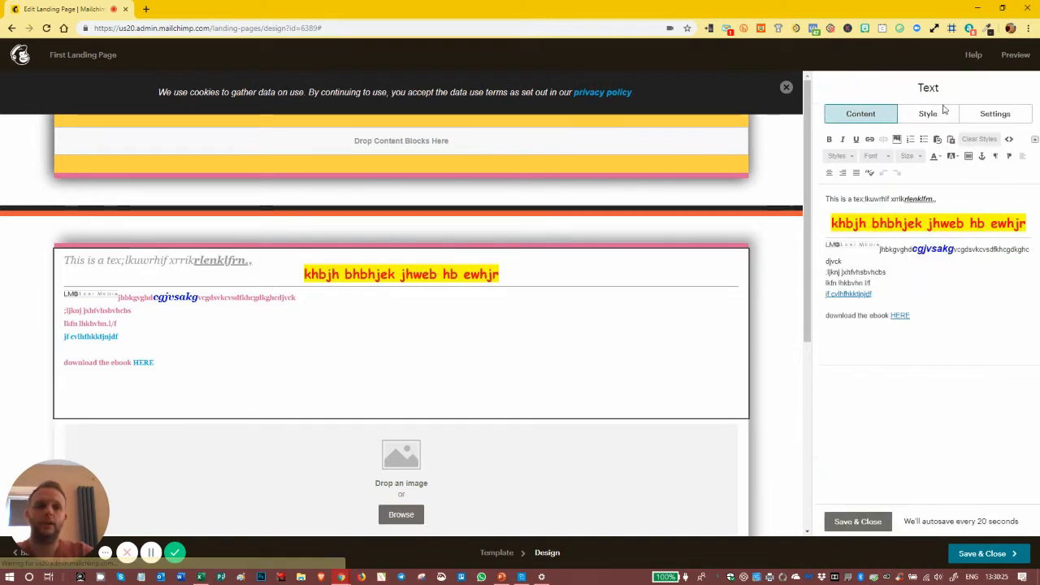
- Try a two-column layout with the different column splits for the text block, and return it to one column
left_click(927, 113)
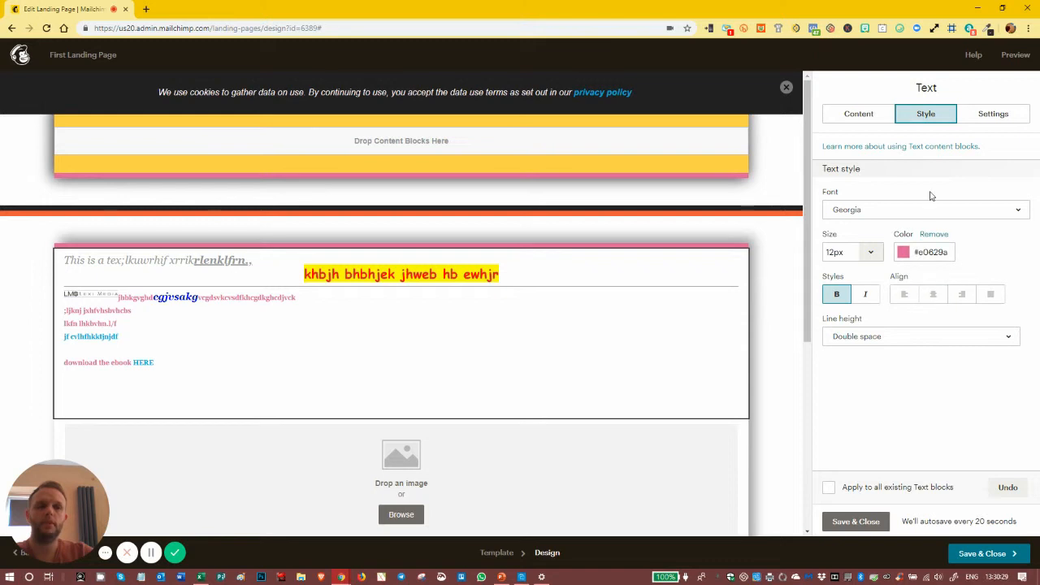
left_click(992, 113)
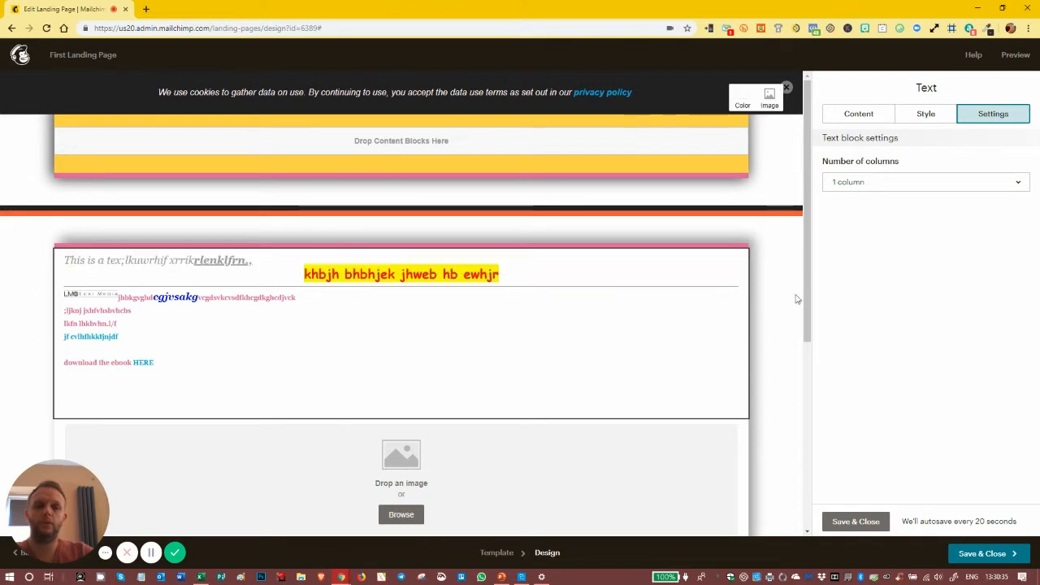
left_click(913, 187)
left_click(889, 235)
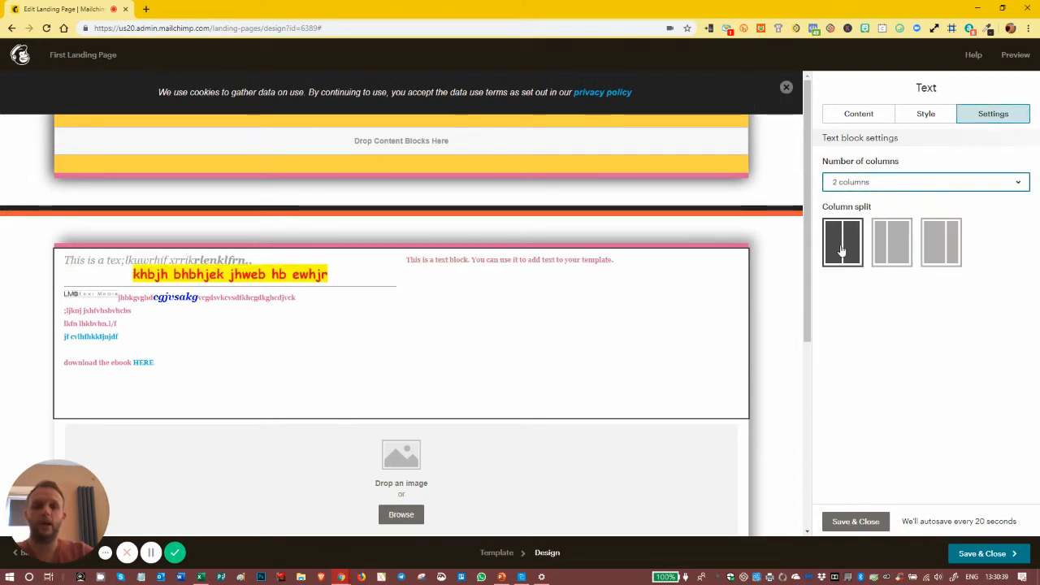
left_click(894, 245)
left_click(890, 249)
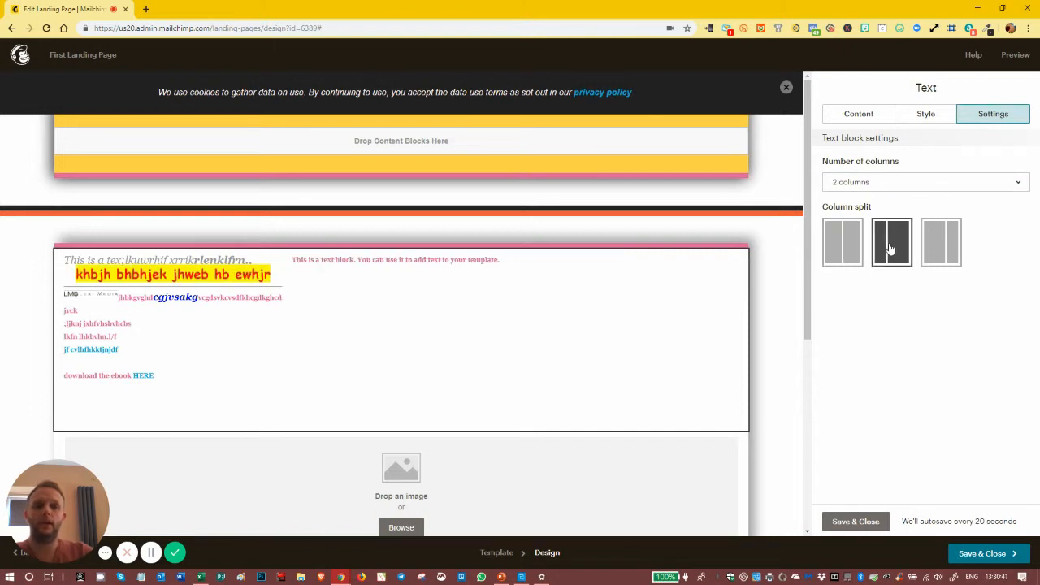
left_click(936, 246)
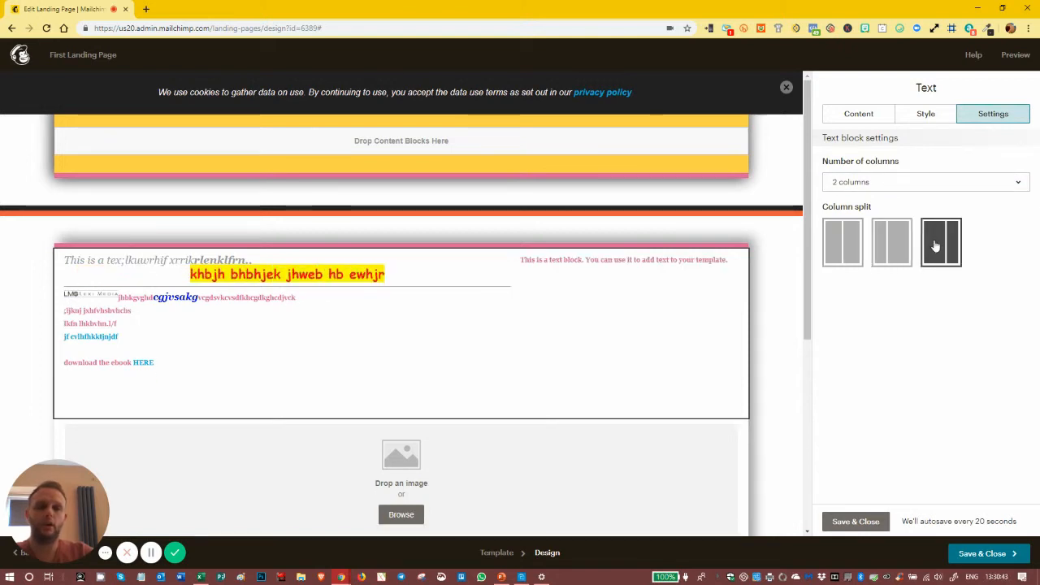
left_click(845, 247)
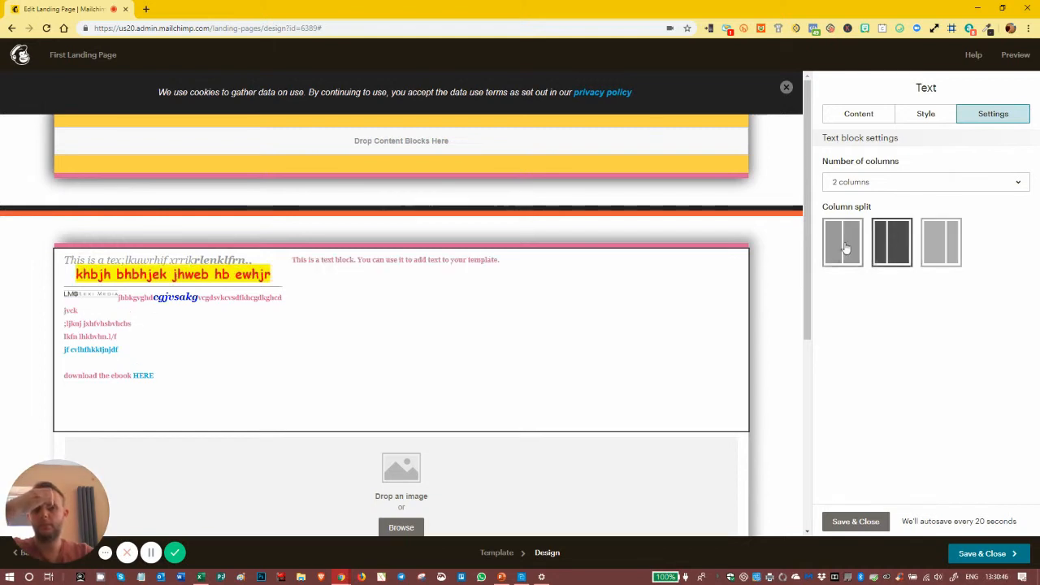
left_click(876, 184)
left_click(849, 208)
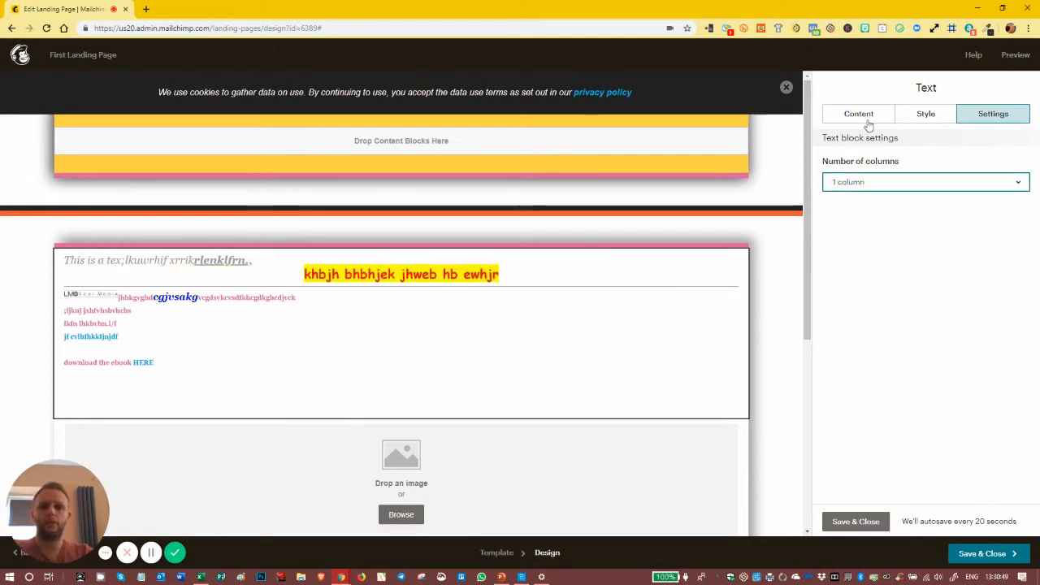
- Save and close the text block, and insert the Featured SM Image.PNG file into the empty image block
left_click(861, 118)
left_click(856, 521)
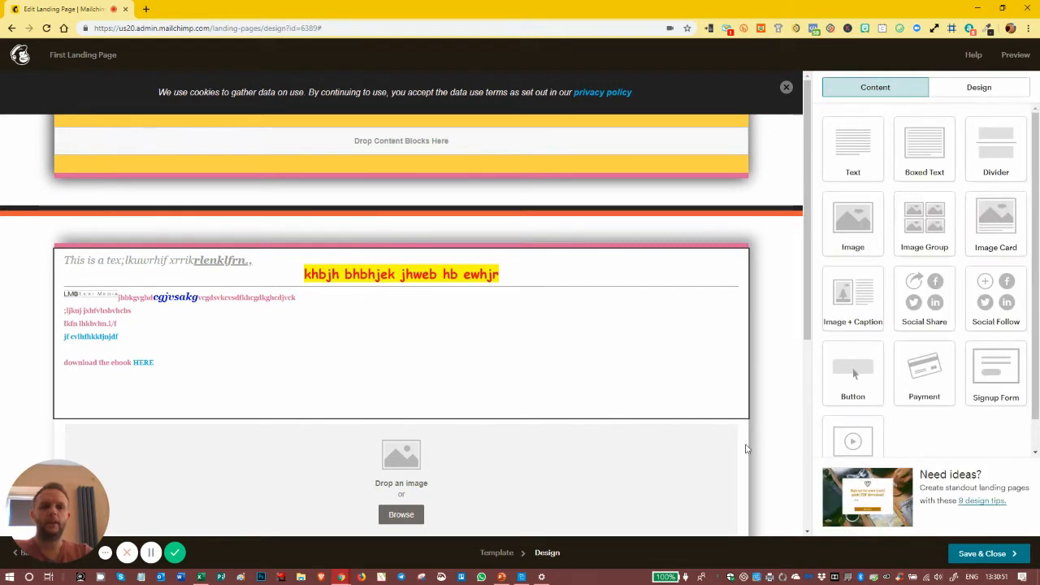
scroll(562, 374, "down", 2)
left_click(457, 298)
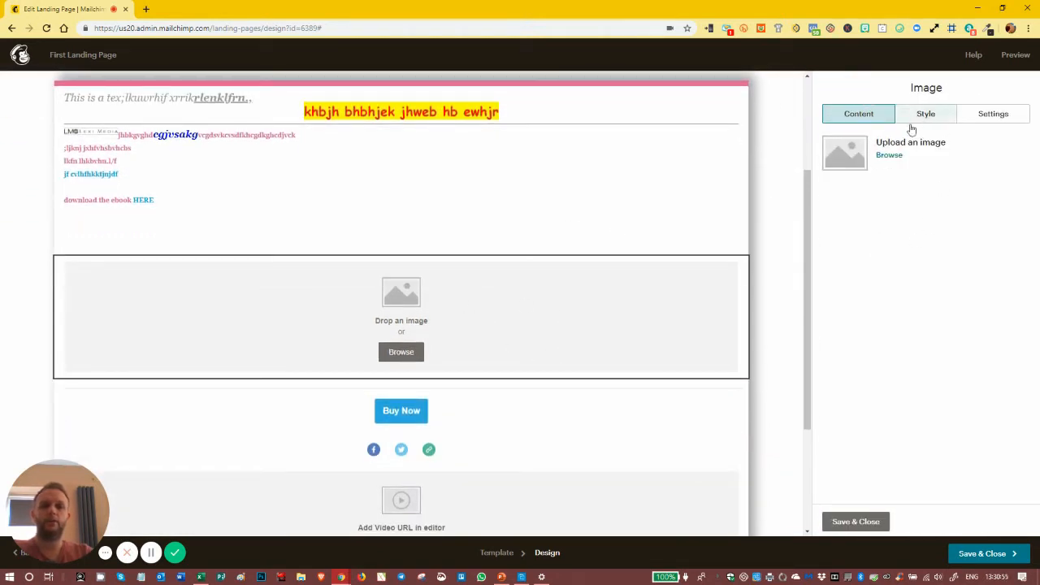
left_click(888, 155)
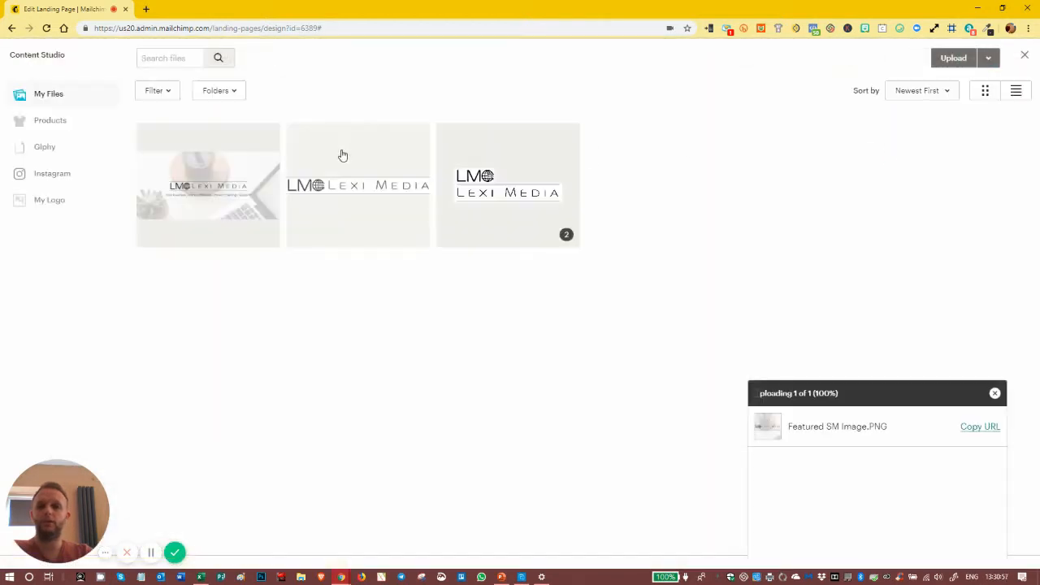
left_click(204, 190)
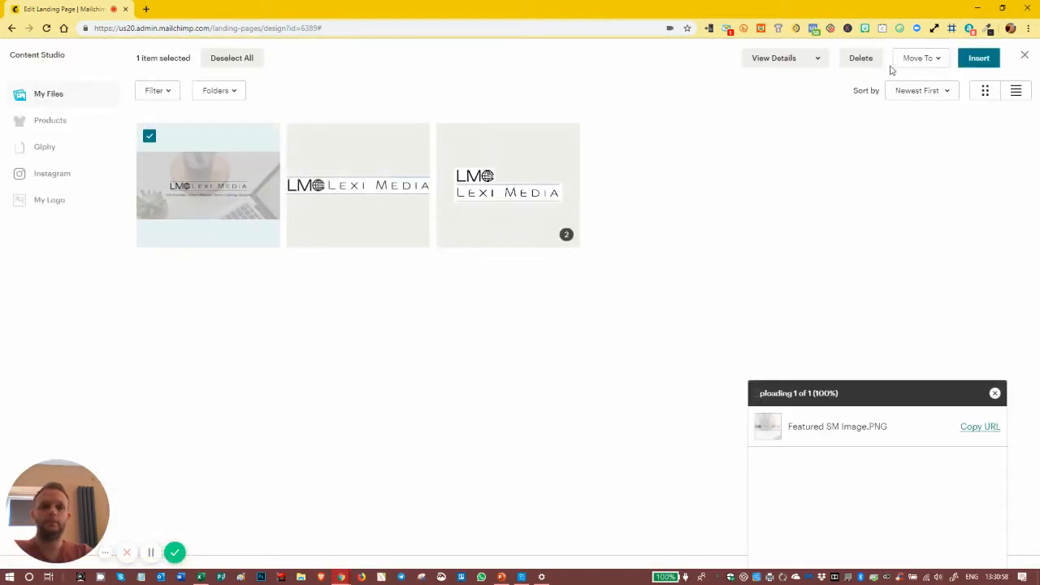
left_click(979, 60)
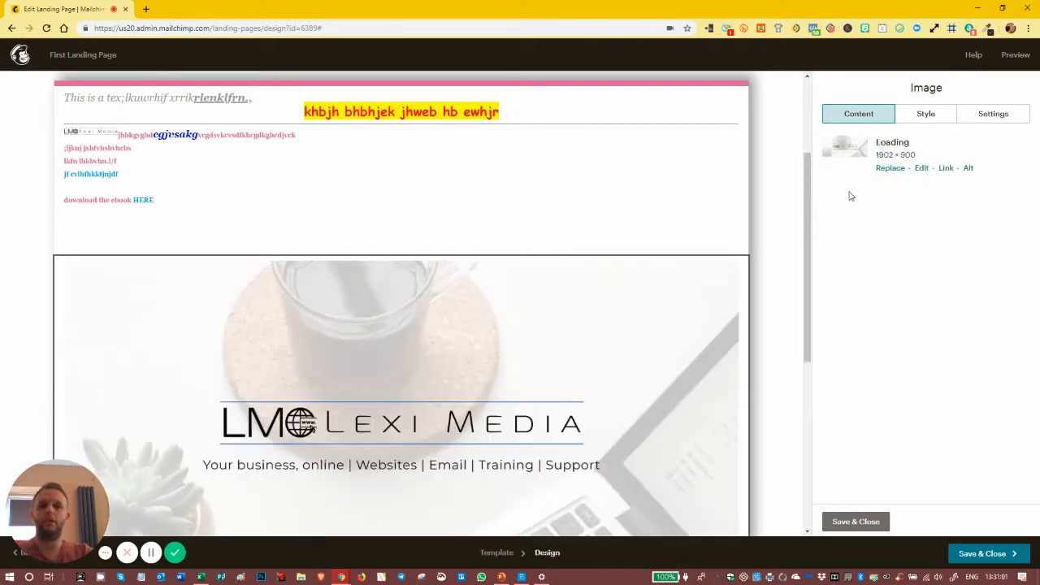
- Edit the image with a mosaic overlay in Multiply blending at reduced opacity, and save the edited image
left_click(923, 179)
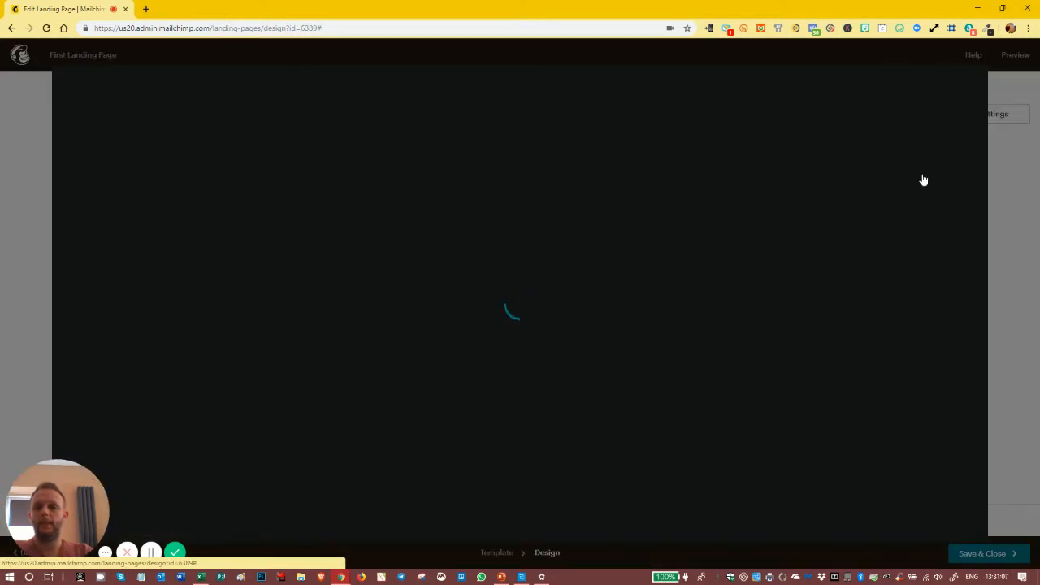
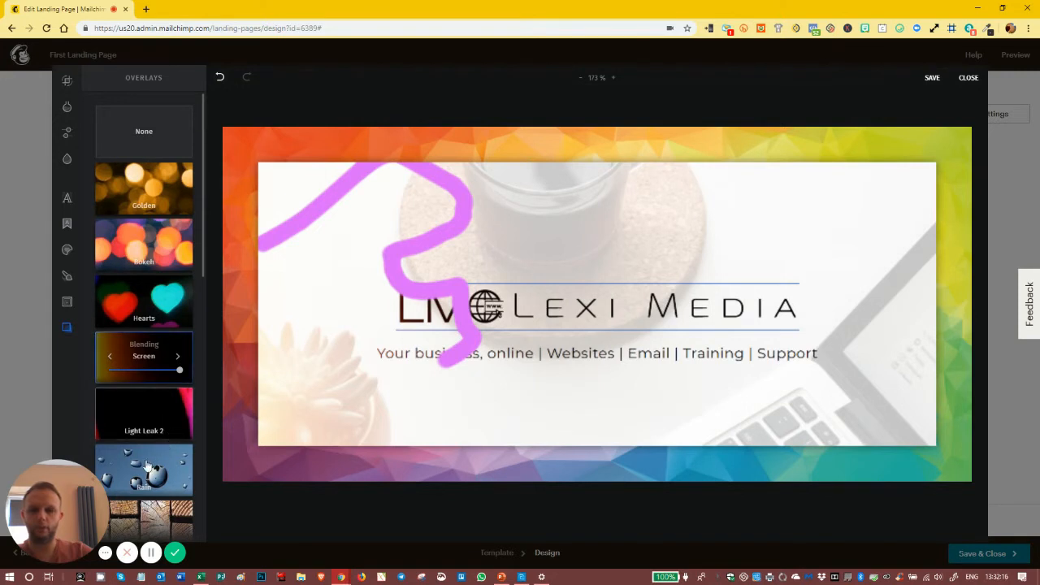
scroll(134, 415, "down", 2)
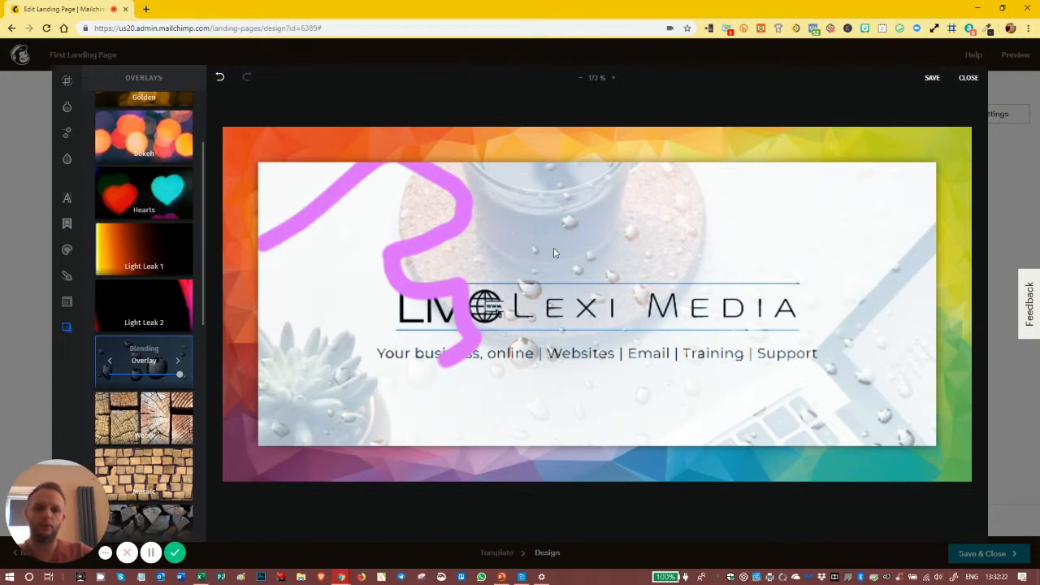
left_click(148, 414)
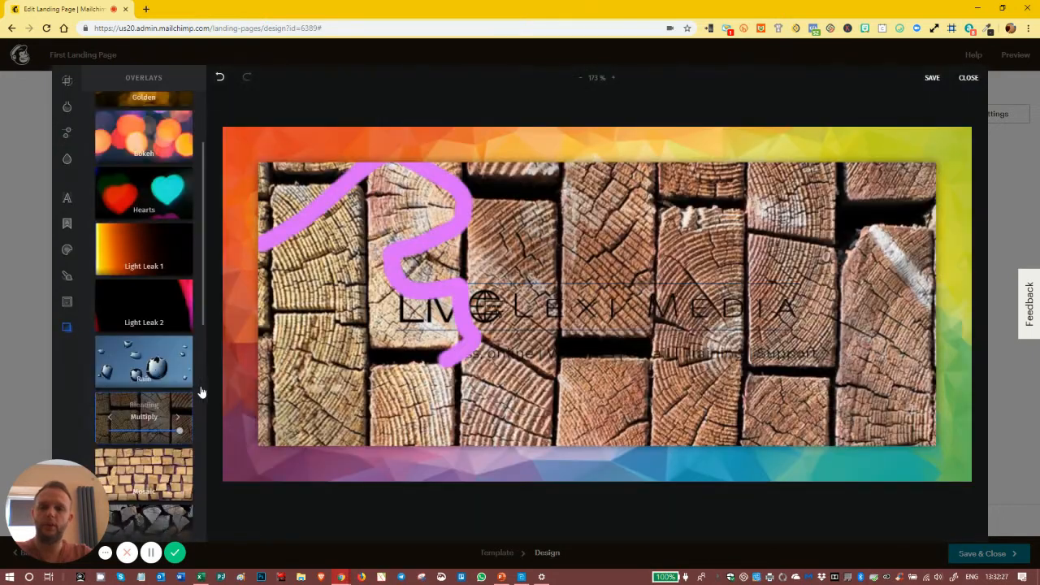
left_click(182, 459)
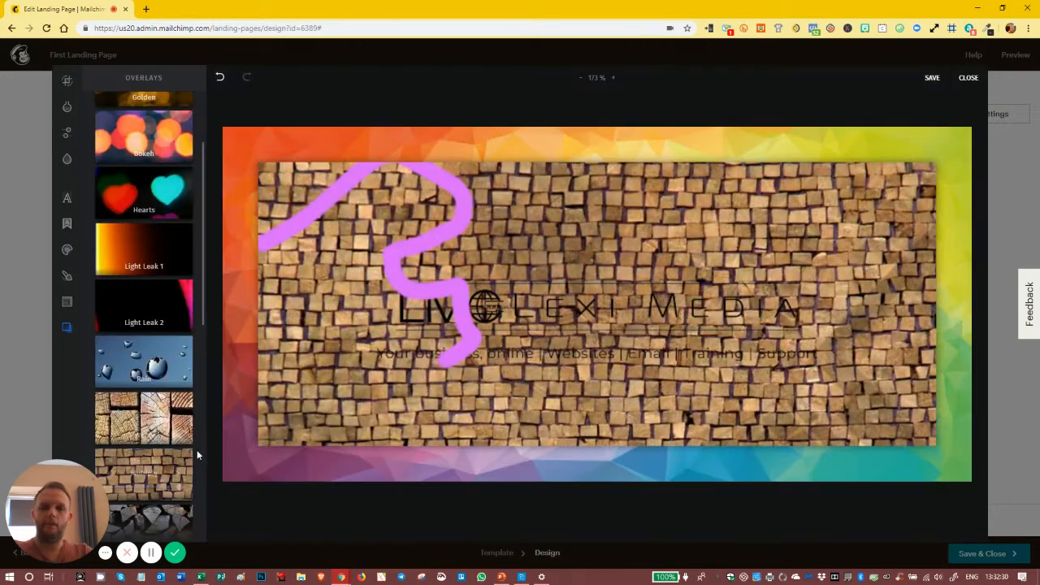
left_click_drag(181, 487, 138, 490)
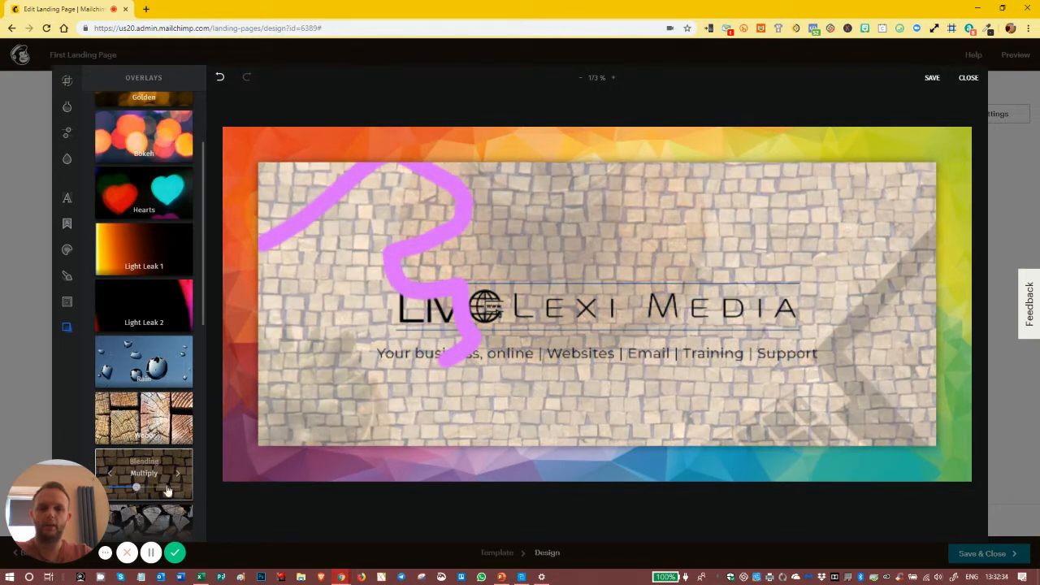
left_click(932, 78)
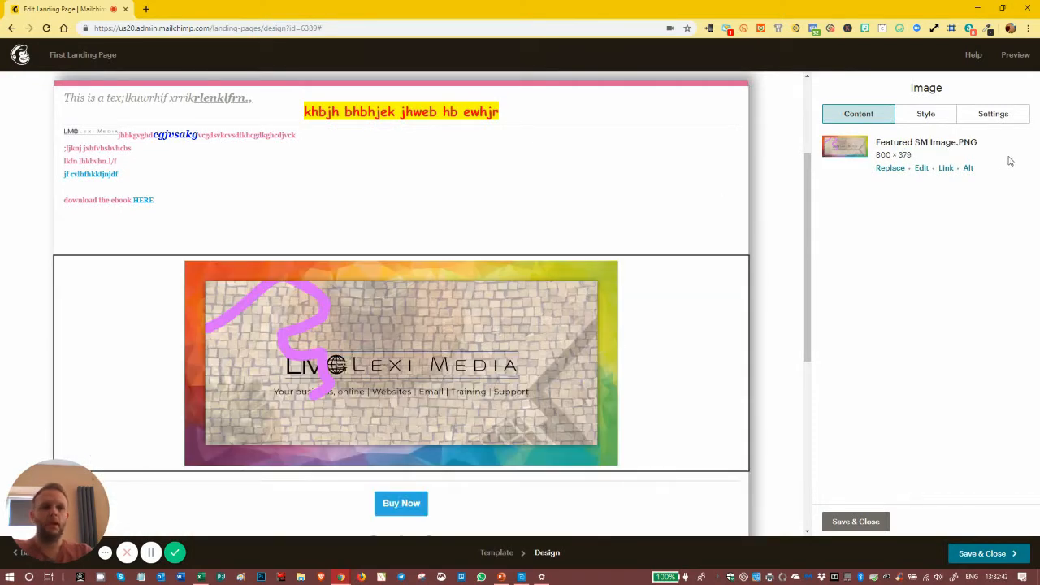
left_click(946, 168)
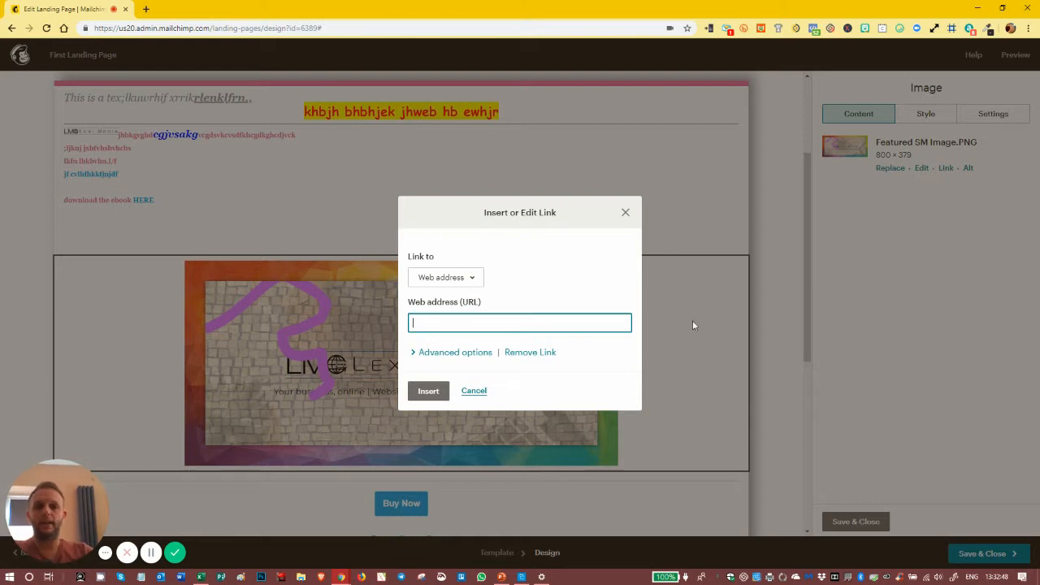
left_click(460, 280)
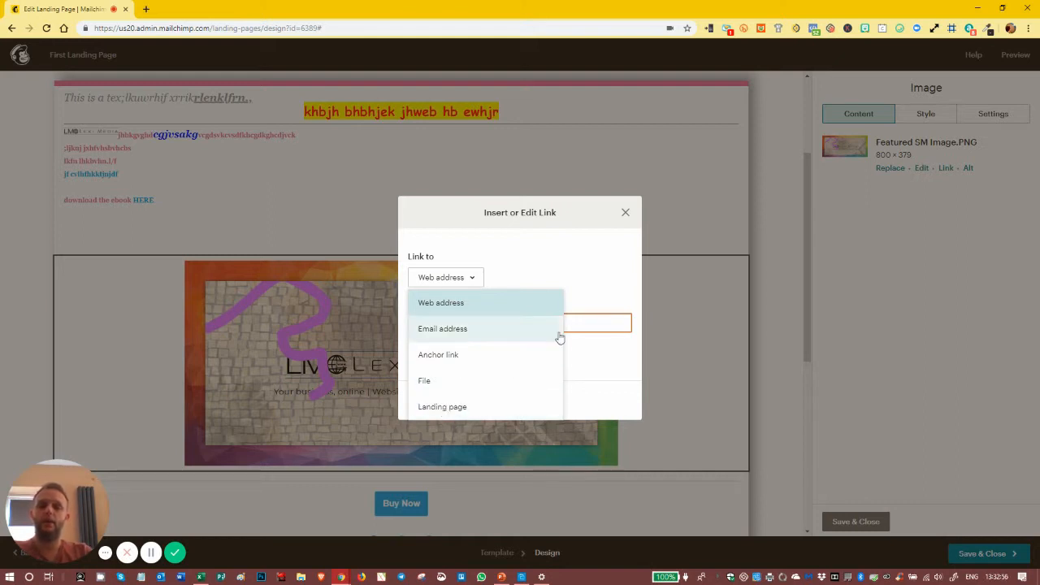
left_click(585, 325)
left_click(434, 276)
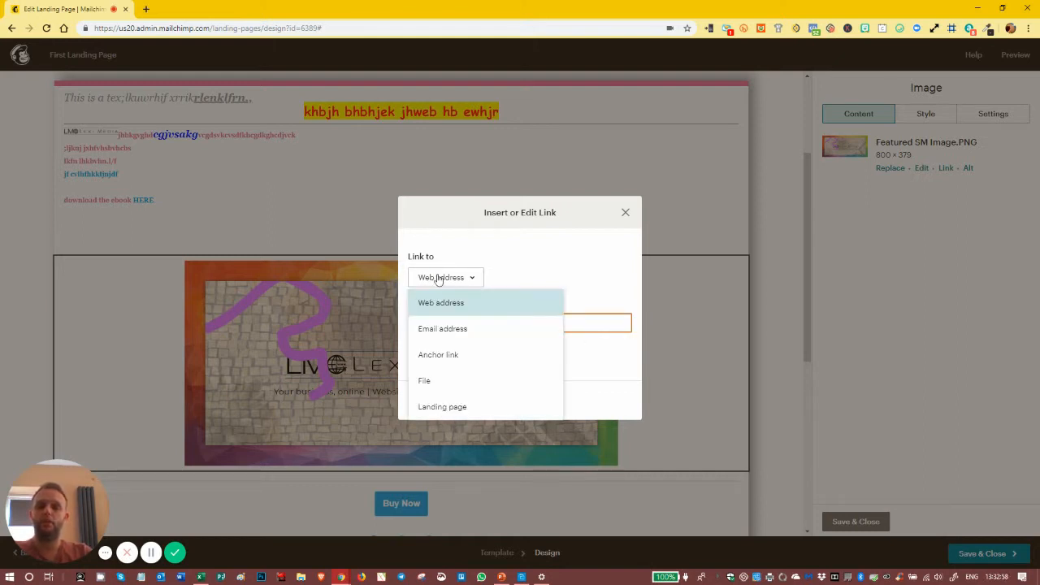
left_click(430, 309)
triple_click(452, 325)
type("www.lexiart.u")
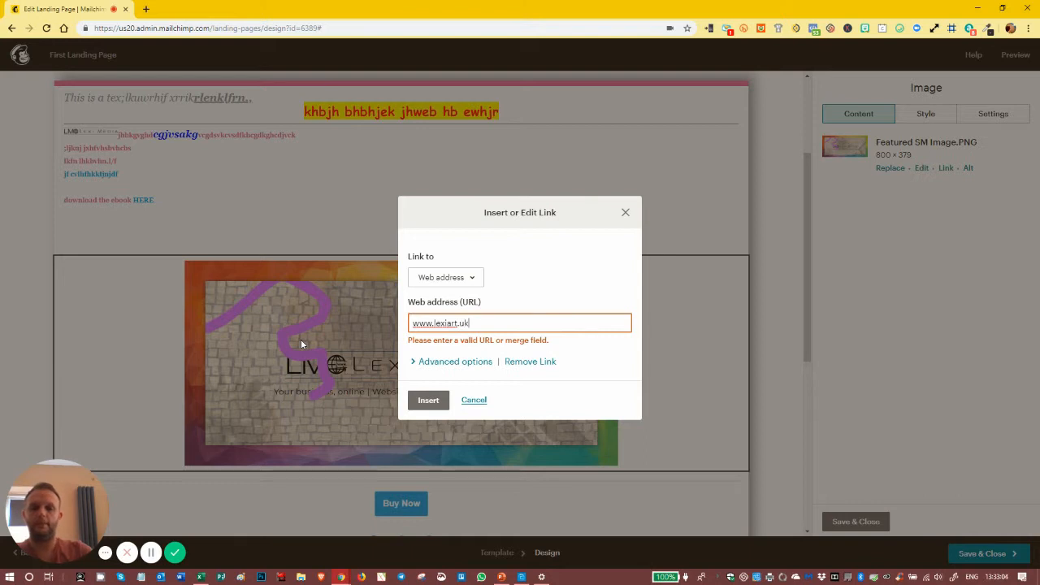
type("k")
left_click(426, 400)
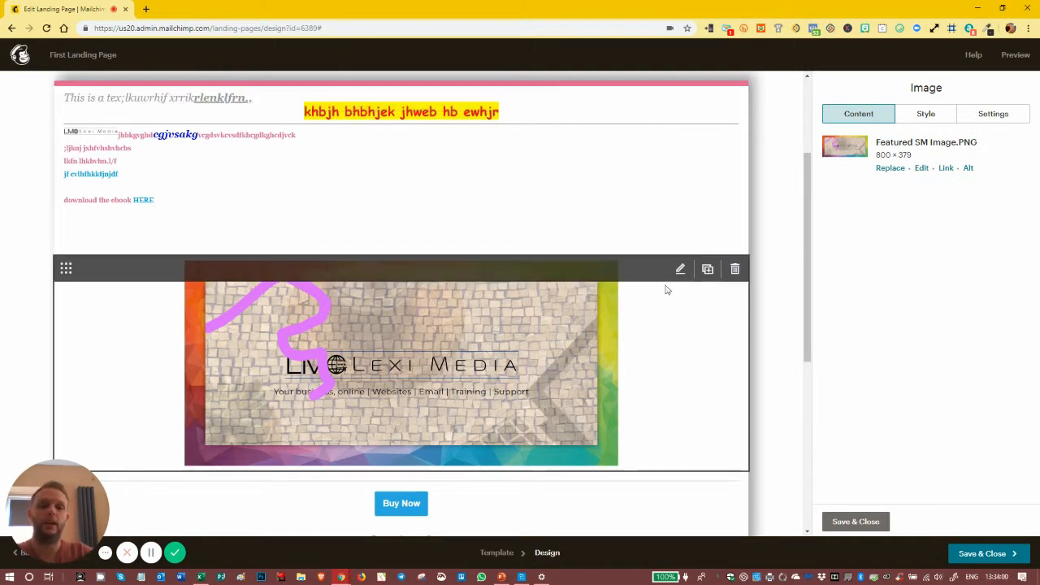
- Save and close the image block
scroll(667, 290, "down", 3)
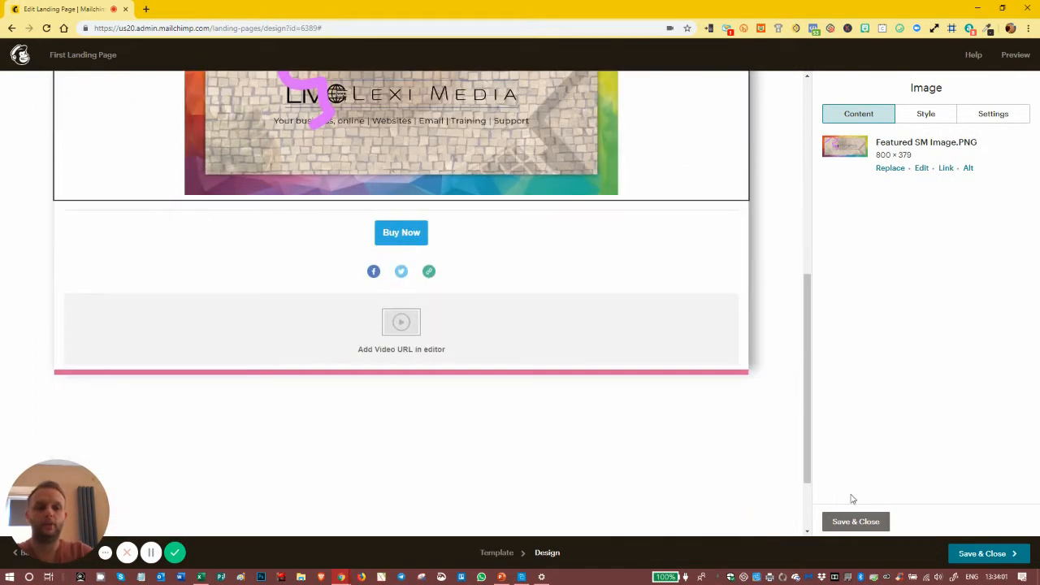
left_click(855, 521)
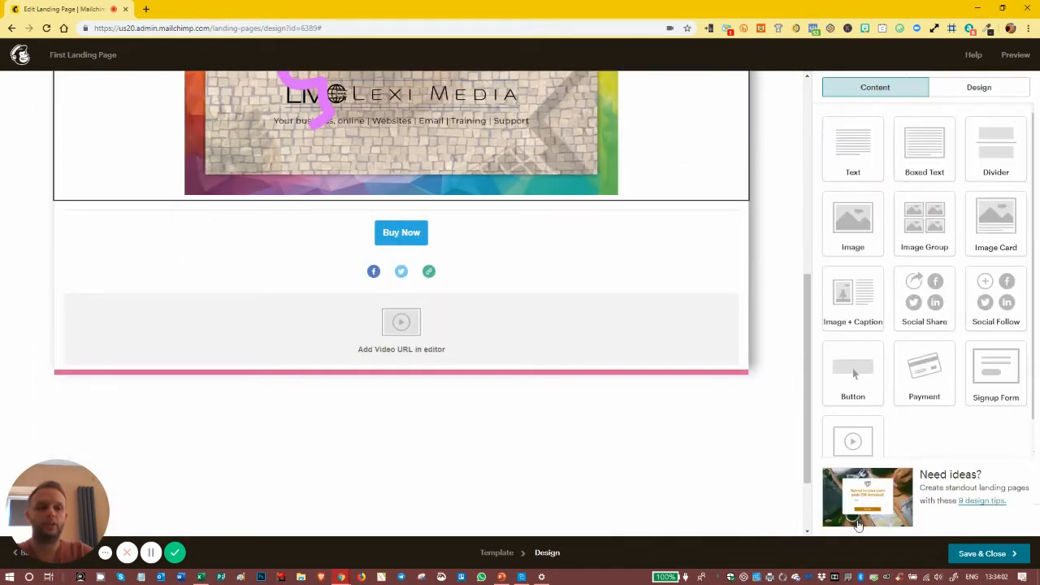
scroll(795, 423, "up", 1)
scroll(796, 424, "up", 2)
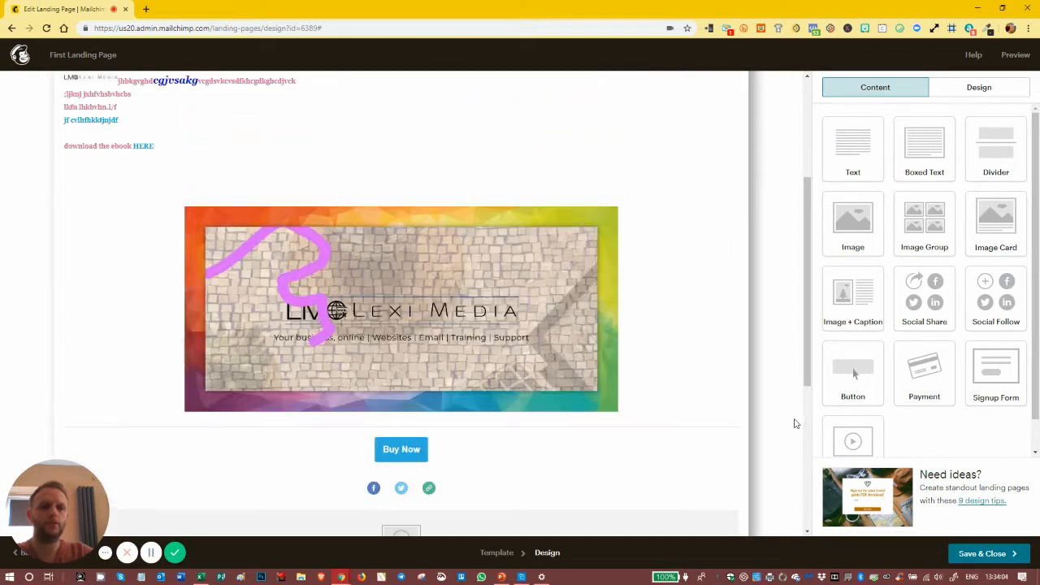
- Add a Boxed Text block above the rainbow-framed image and set its background to orange #ea5b3a
scroll(392, 293, "up", 1)
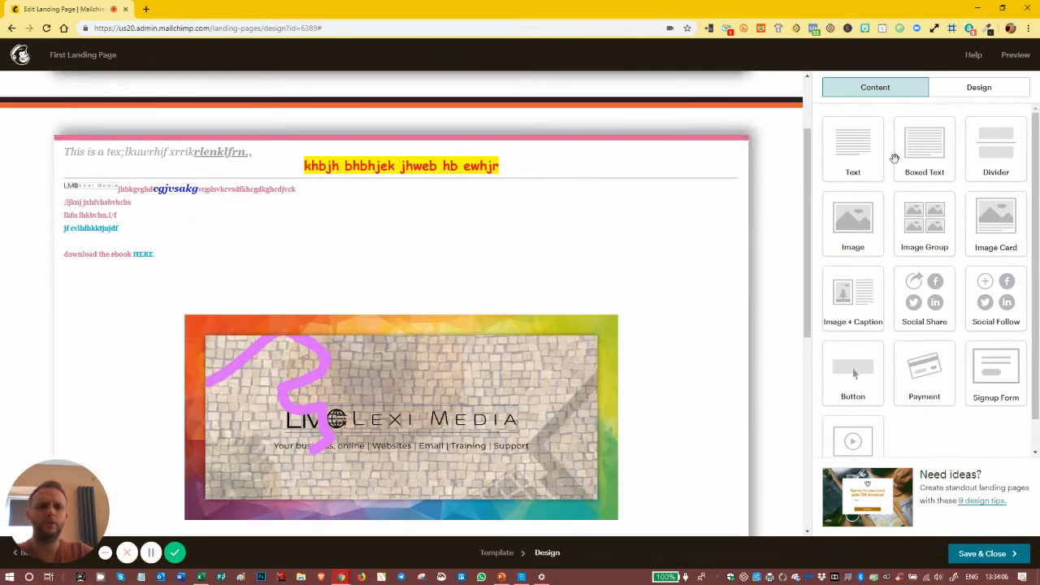
left_click_drag(924, 147, 346, 314)
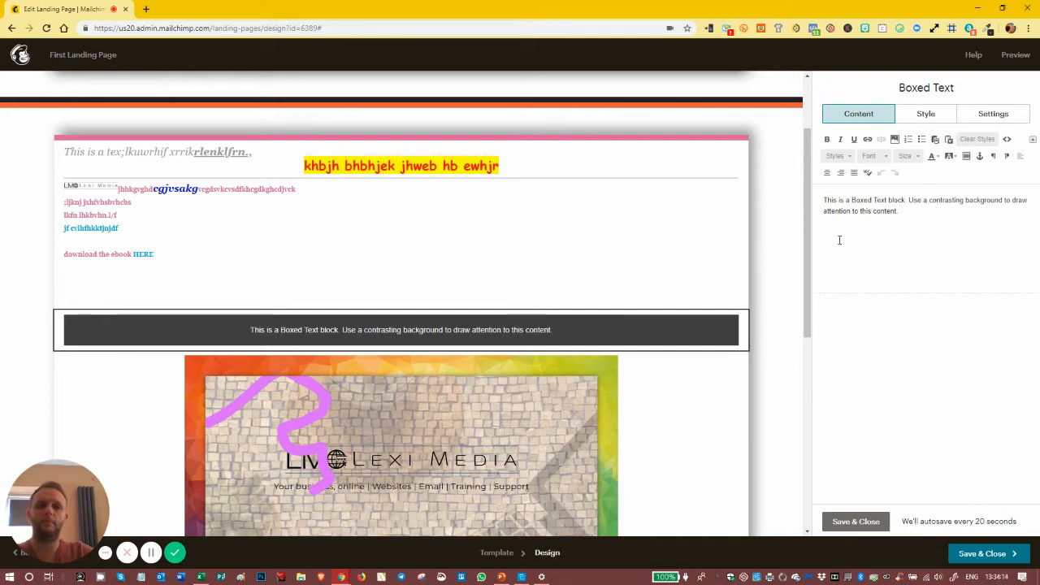
left_click(926, 113)
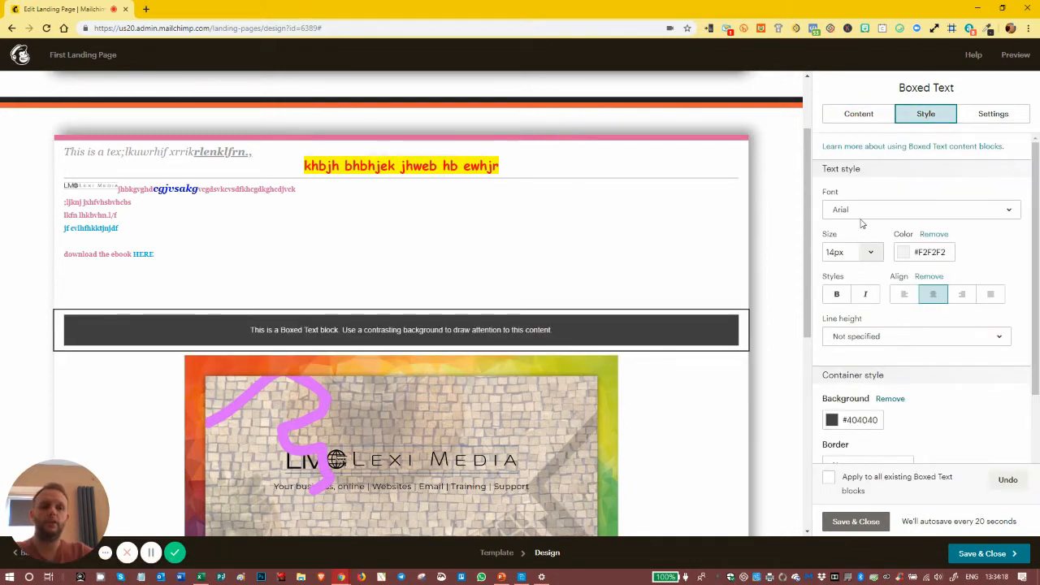
scroll(861, 229, "down", 2)
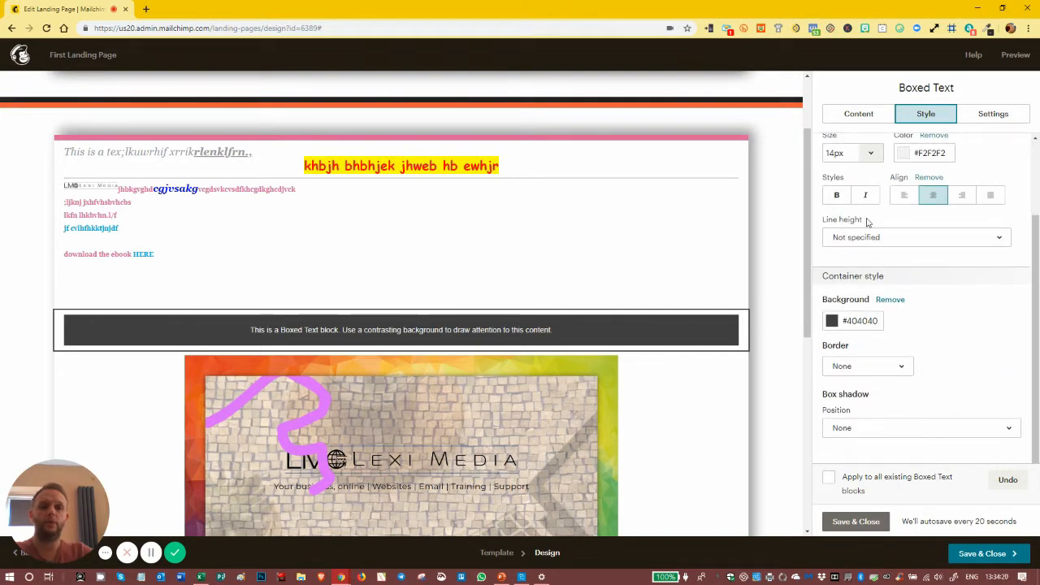
left_click(832, 322)
left_click(860, 425)
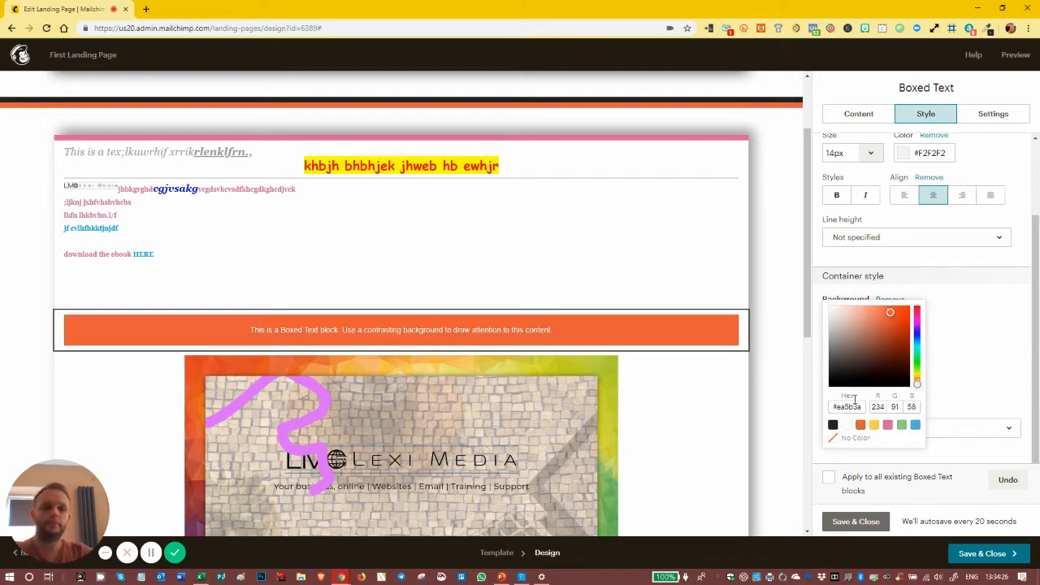
left_click(988, 306)
- Give the boxed text container a solid 10px border in black #222222
left_click(852, 371)
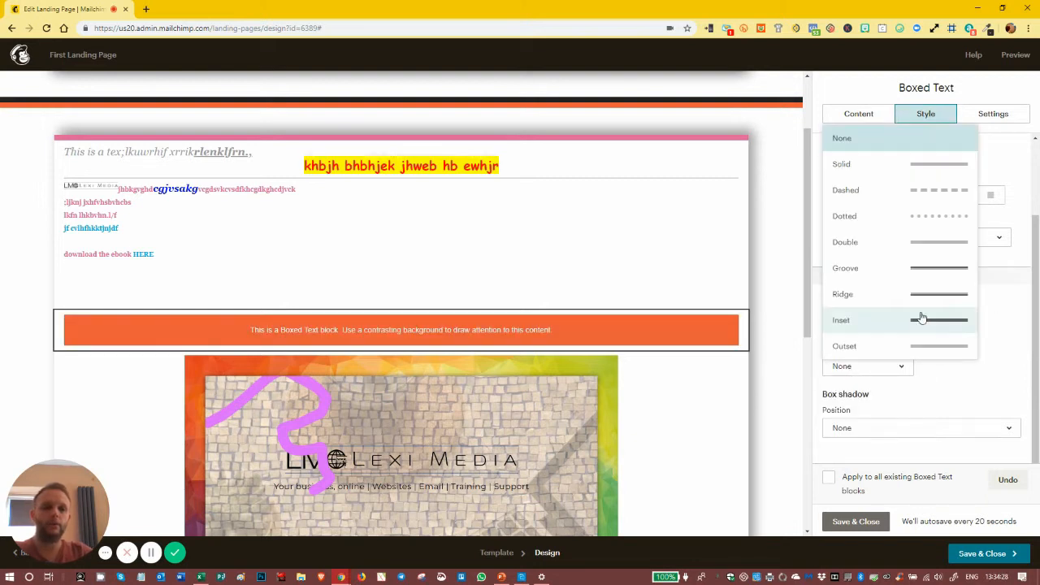
left_click(919, 318)
left_click(884, 369)
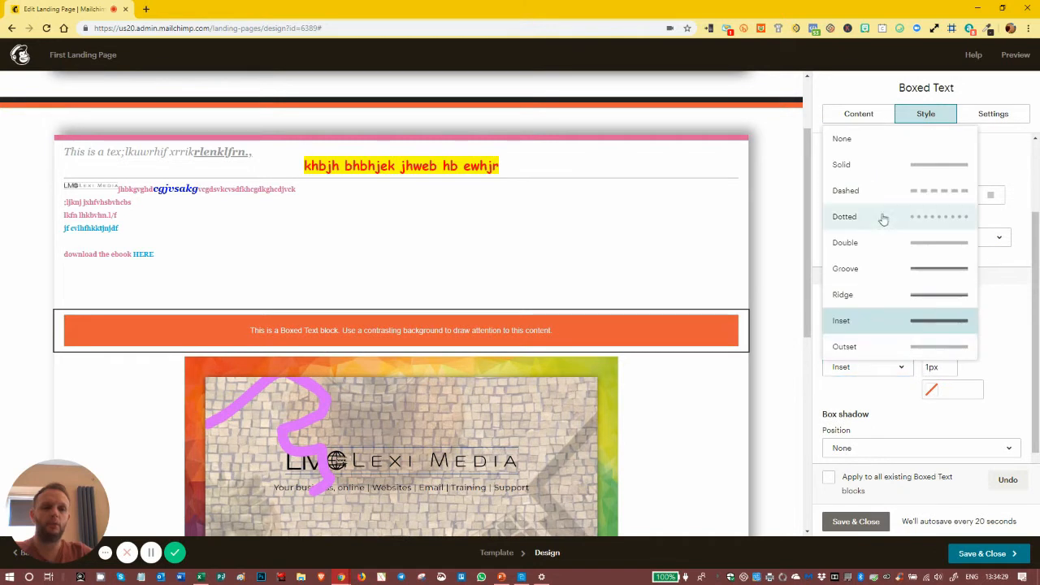
left_click(866, 167)
left_click(930, 363)
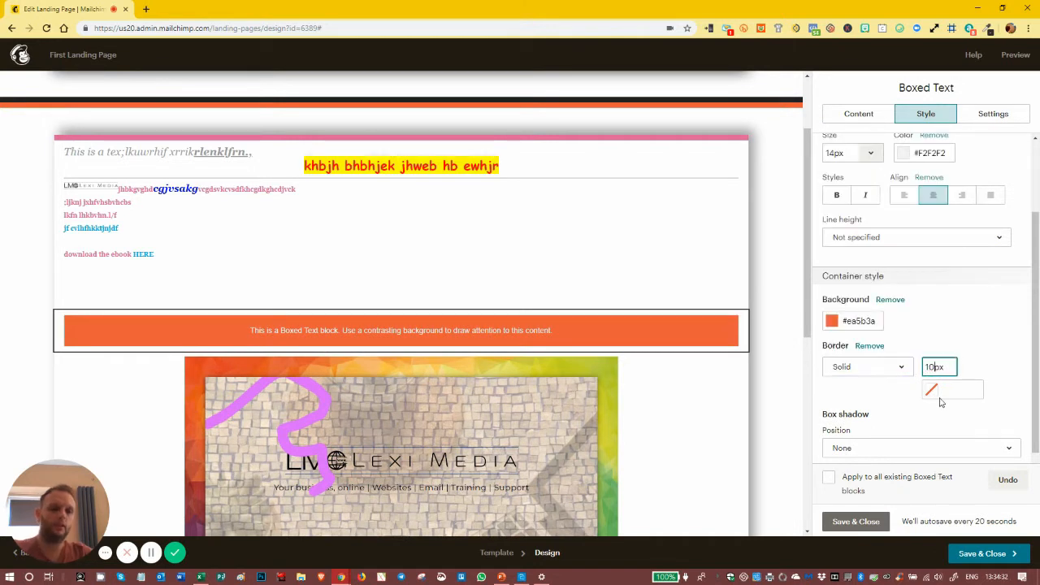
left_click(936, 394)
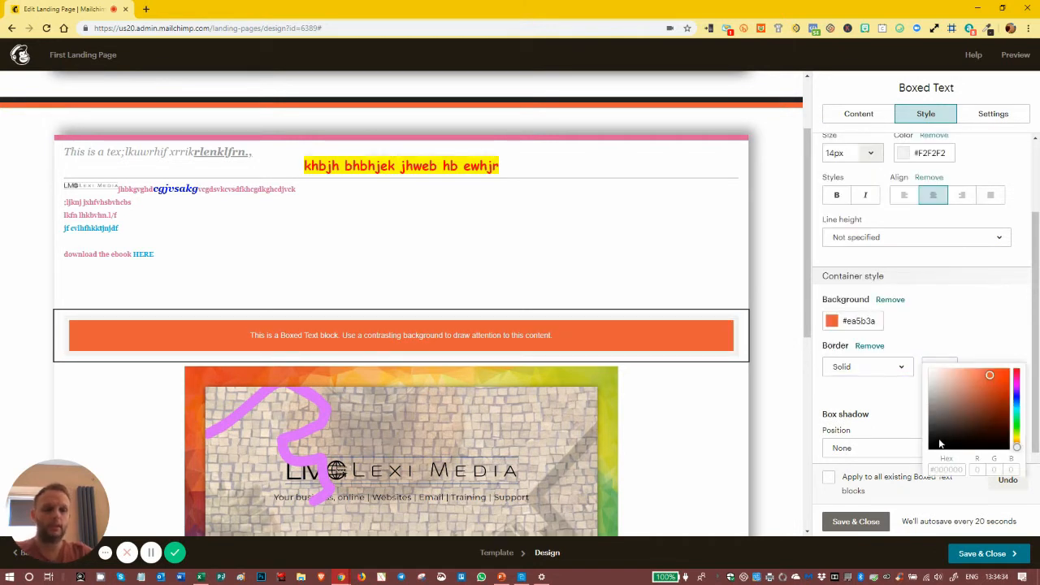
scroll(942, 428, "down", 1)
left_click(933, 466)
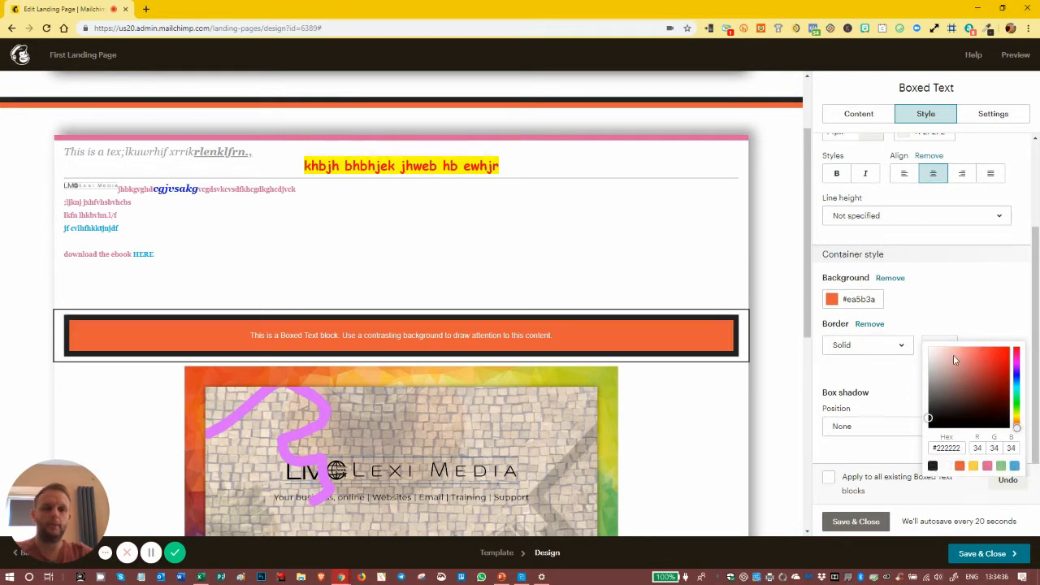
left_click(983, 302)
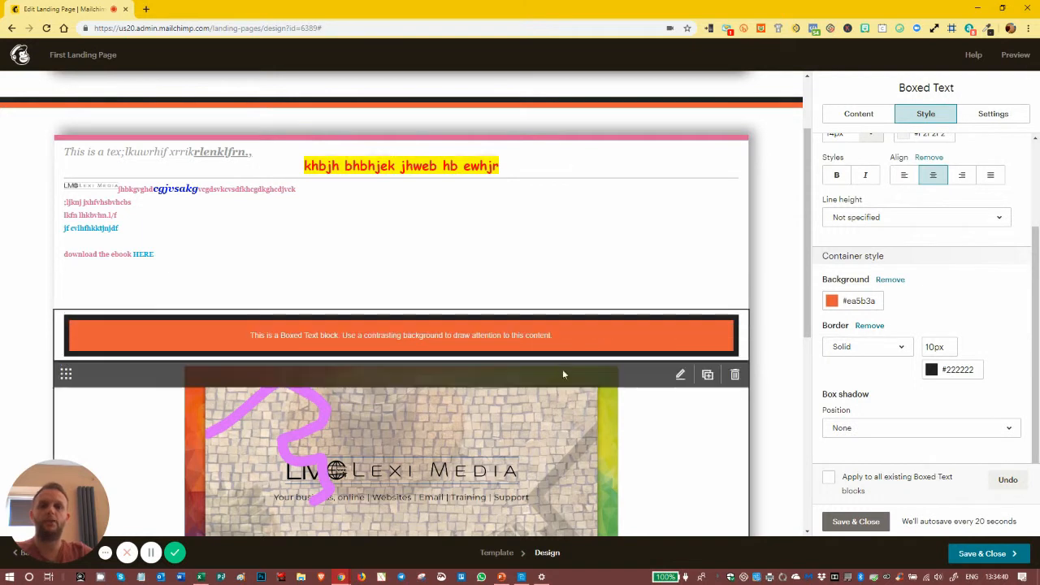
- Apply a Bottom-Center box shadow with higher transparency, blur and offset settings, and save and close the boxed text block
left_click(872, 429)
left_click(878, 355)
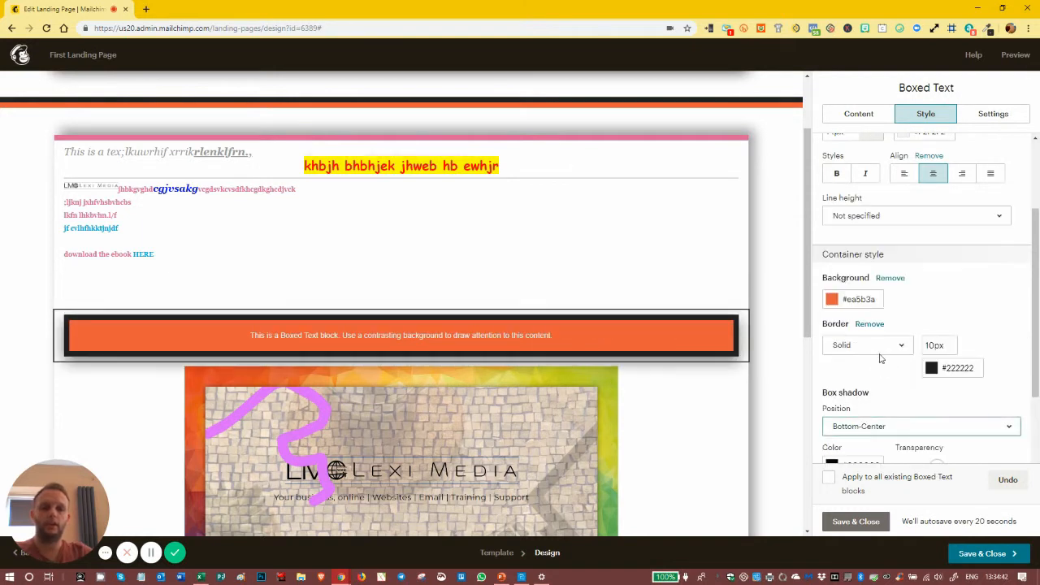
scroll(942, 439, "down", 2)
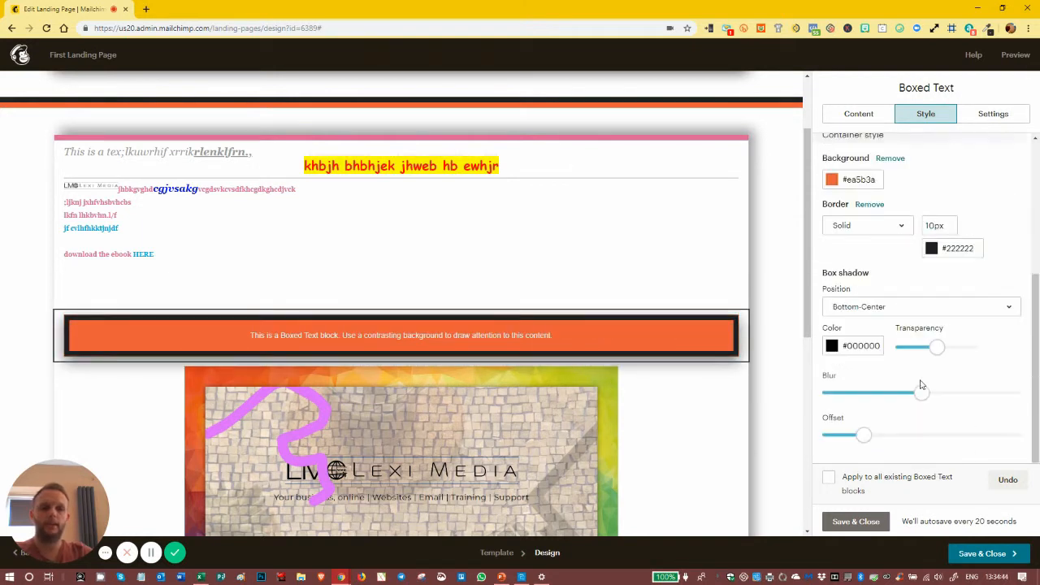
left_click_drag(937, 338, 950, 338)
left_click_drag(922, 387, 940, 385)
left_click_drag(864, 427, 897, 426)
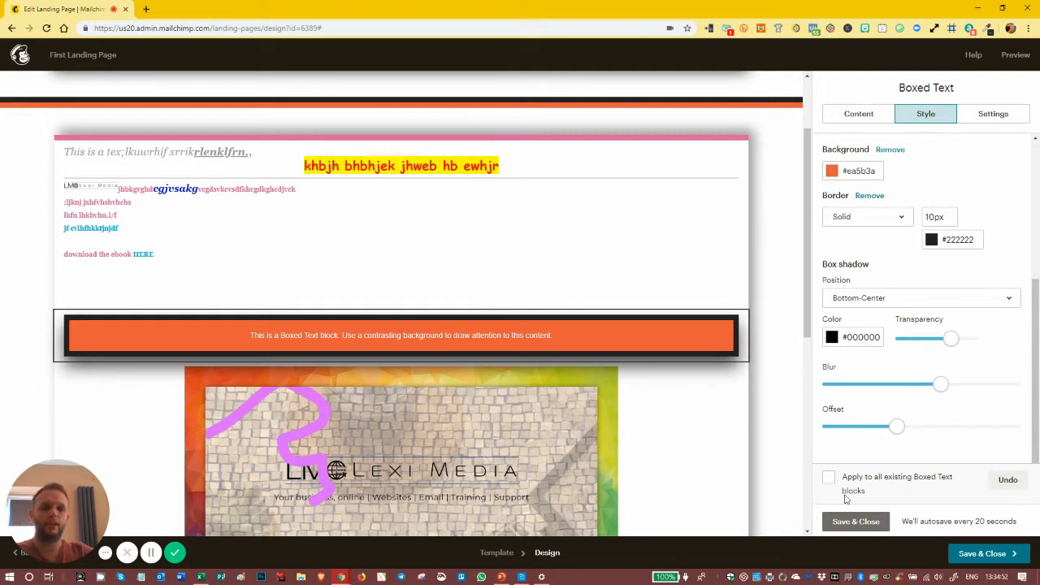
left_click(858, 522)
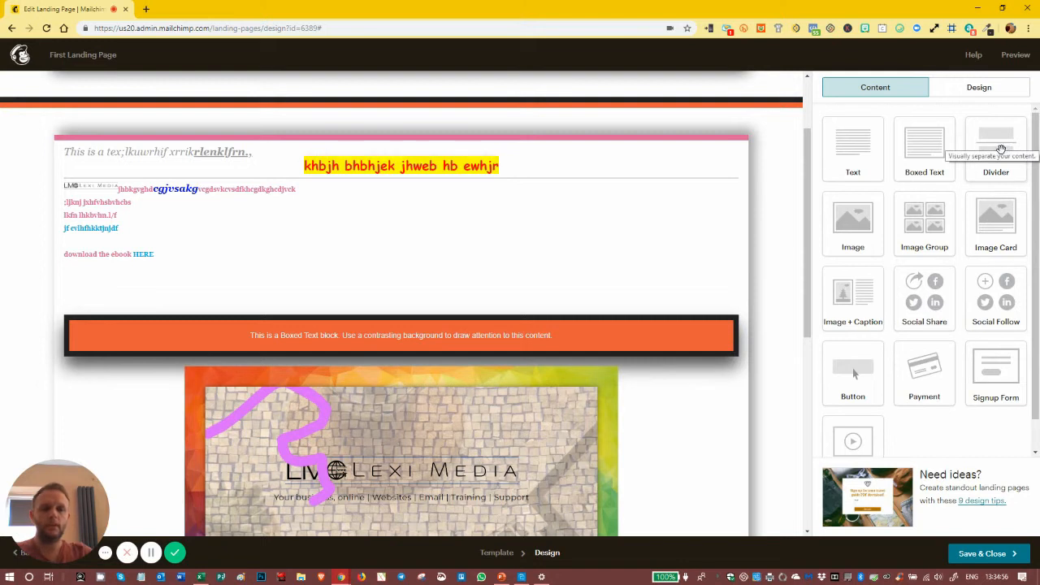
- Insert a Divider block between the boxed text and the image, and set its top border colour to black #222222
left_click_drag(996, 145, 637, 370)
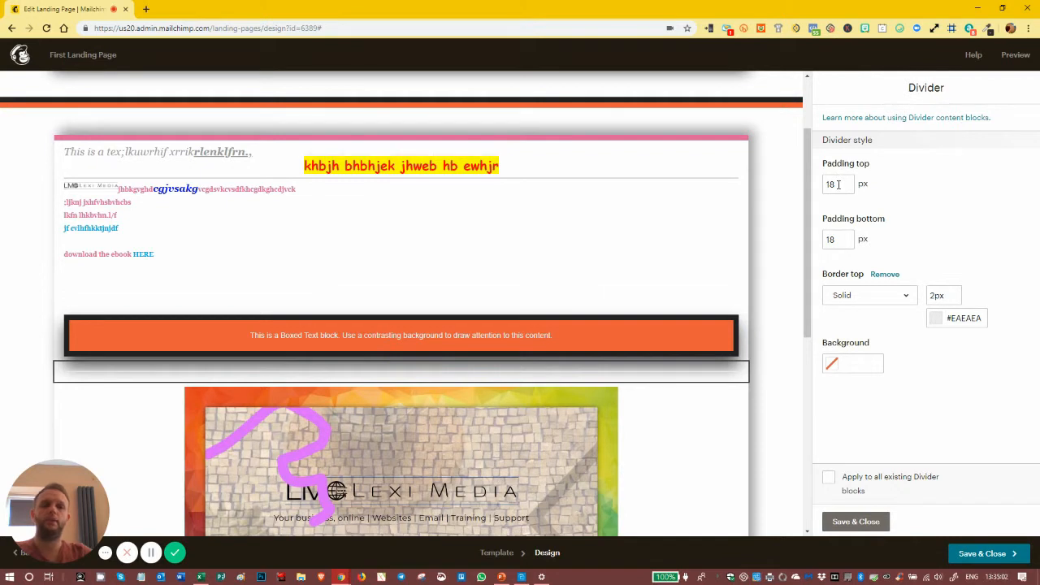
left_click(834, 189)
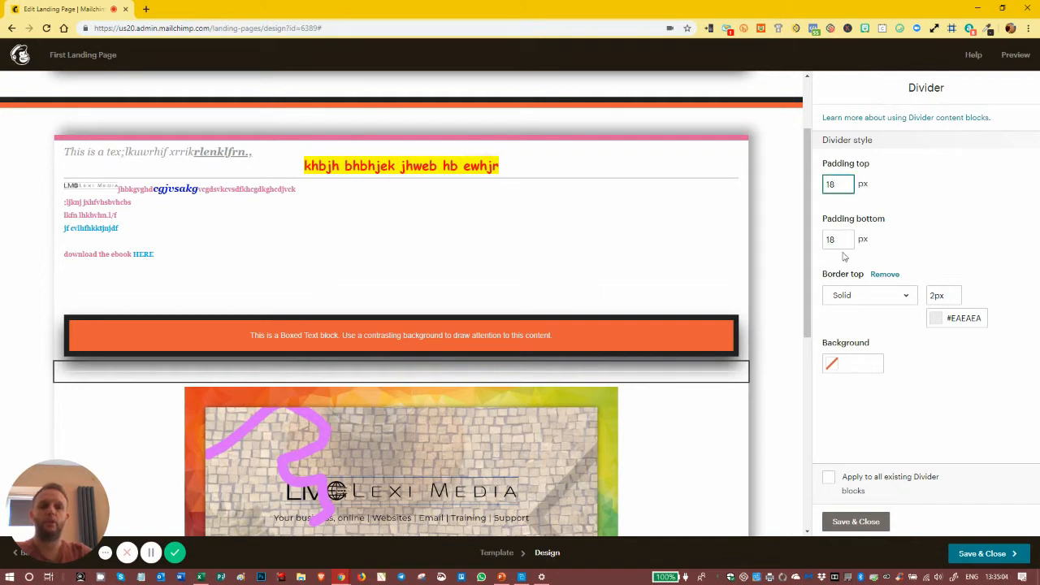
left_click(936, 318)
left_click(937, 416)
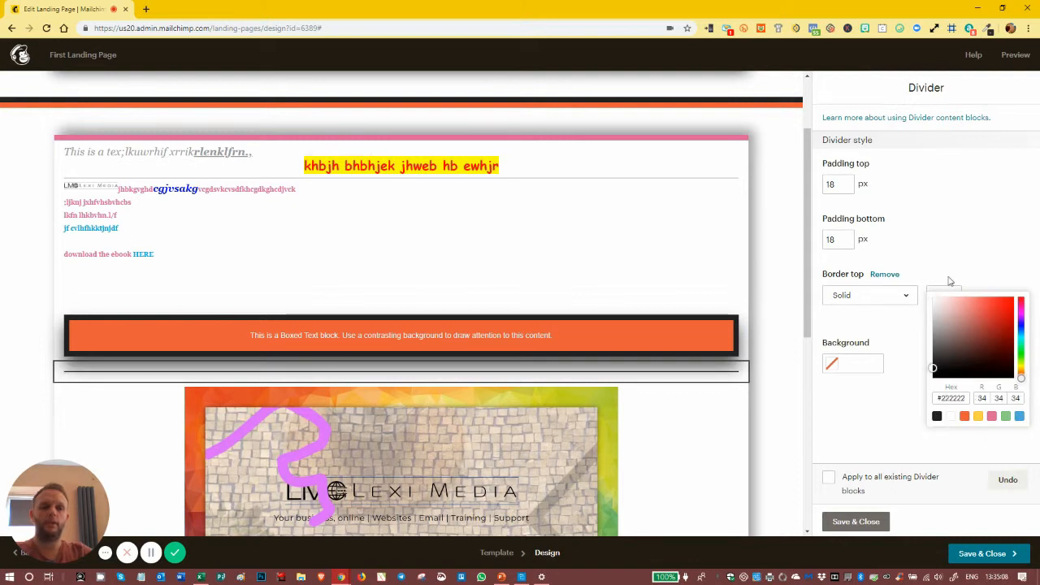
left_click(957, 237)
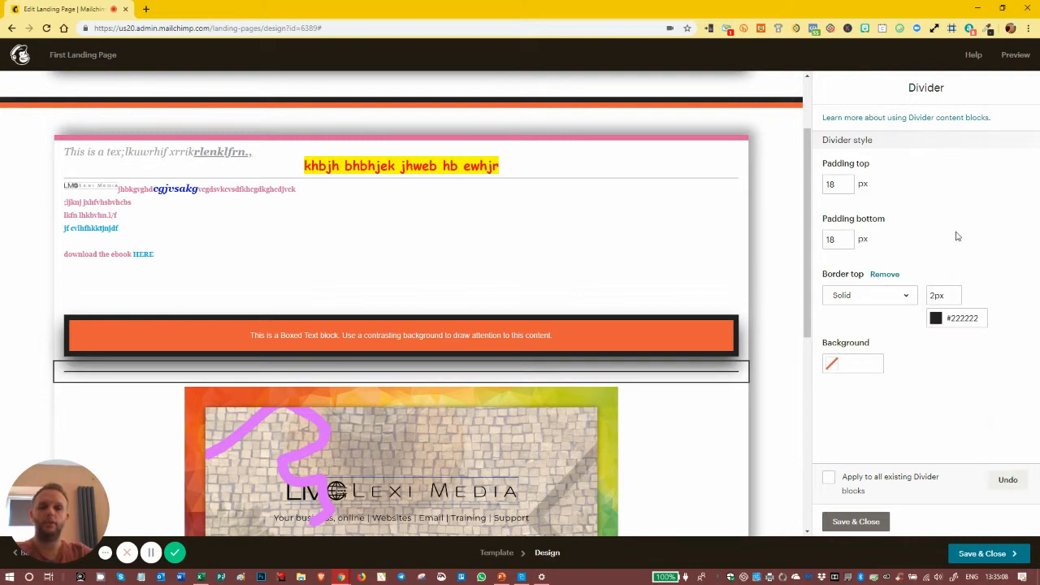
- Set the divider's background to yellow #ffd249, and save and close the block
left_click(829, 366)
left_click(874, 469)
left_click(853, 363)
left_click(877, 474)
left_click(830, 367)
left_click(883, 394)
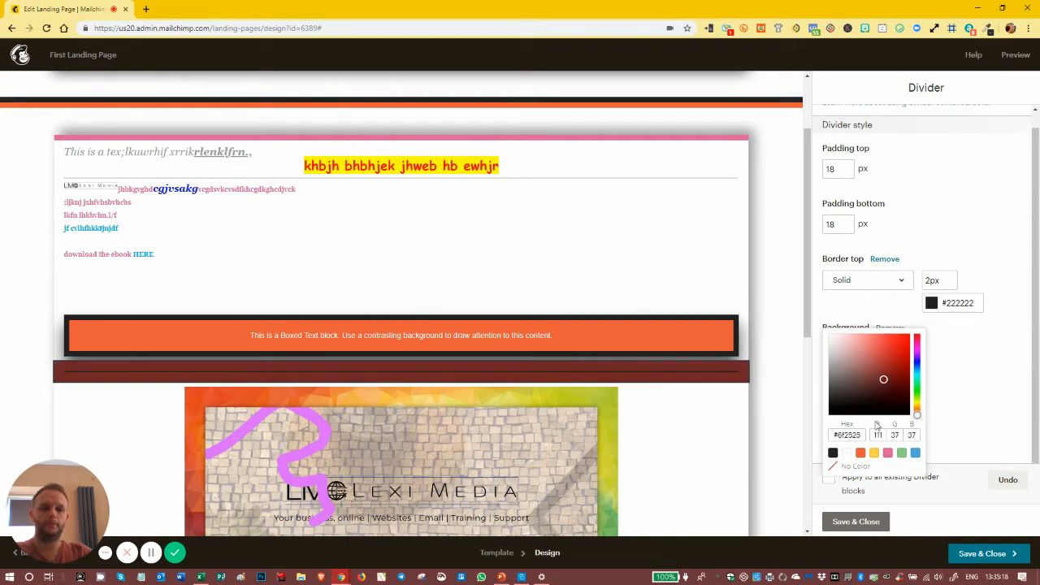
left_click(872, 454)
left_click(967, 379)
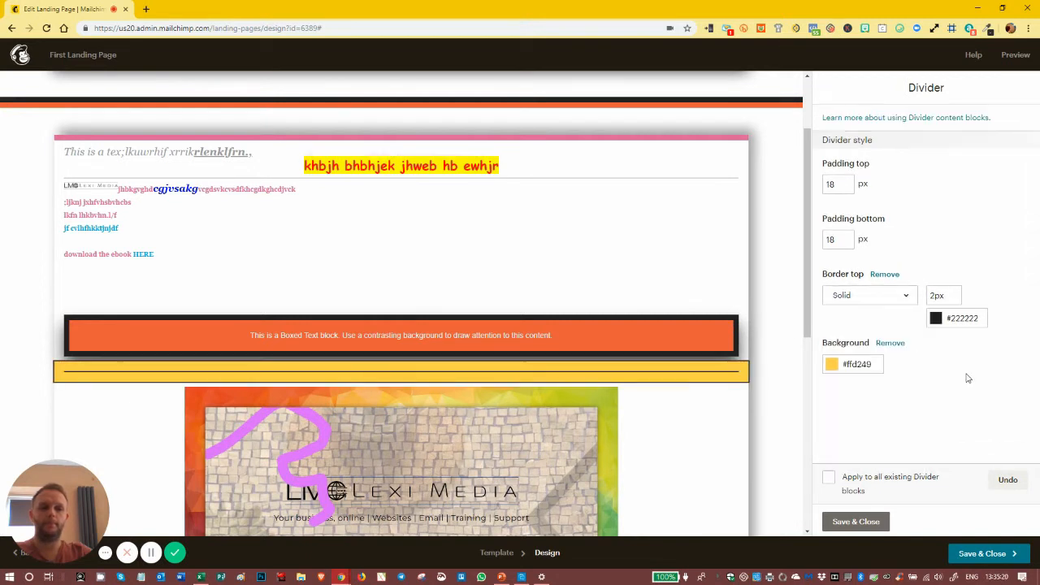
left_click(855, 521)
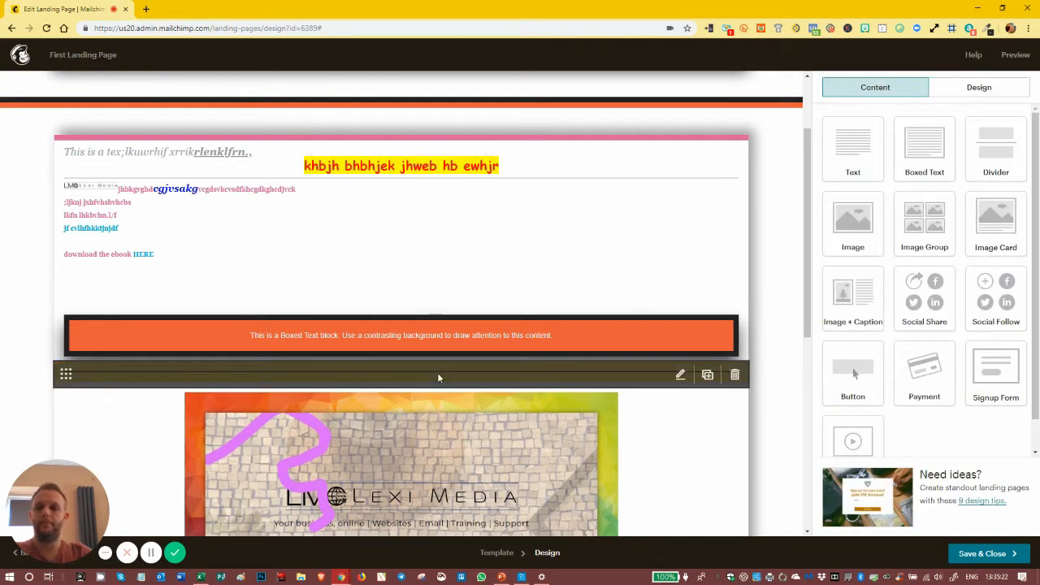
- Add an Image Group block below the yellow divider and expand it to five image slots
scroll(439, 370, "down", 2)
scroll(447, 365, "up", 2)
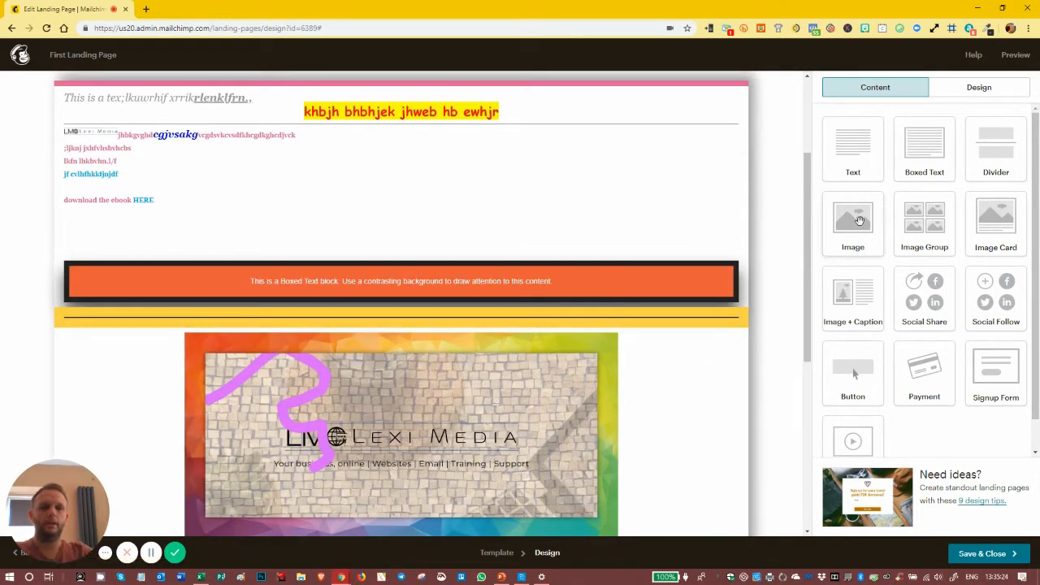
scroll(892, 203, "down", 1)
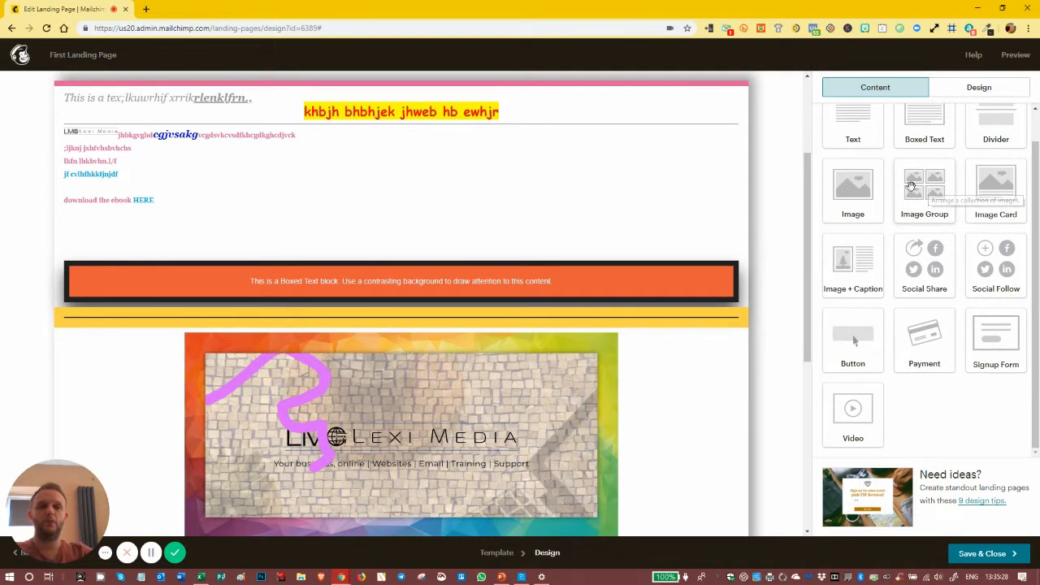
left_click_drag(922, 197, 488, 336)
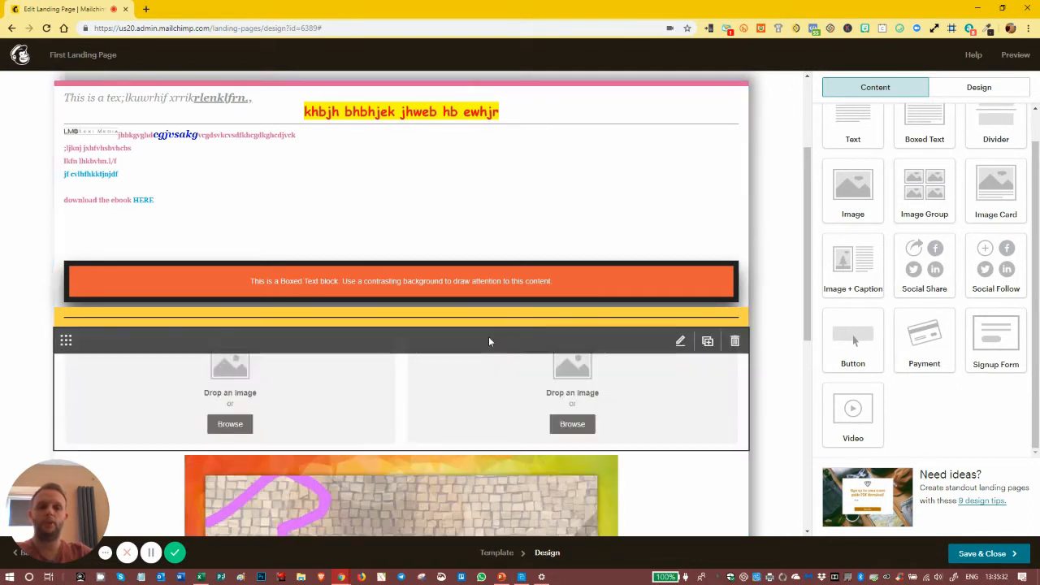
left_click(905, 242)
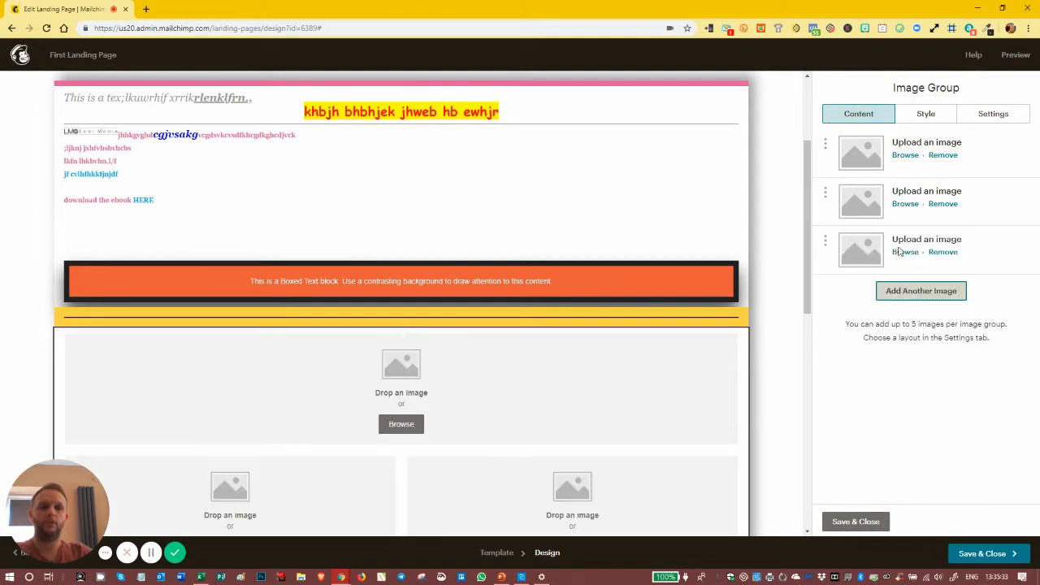
left_click(904, 290)
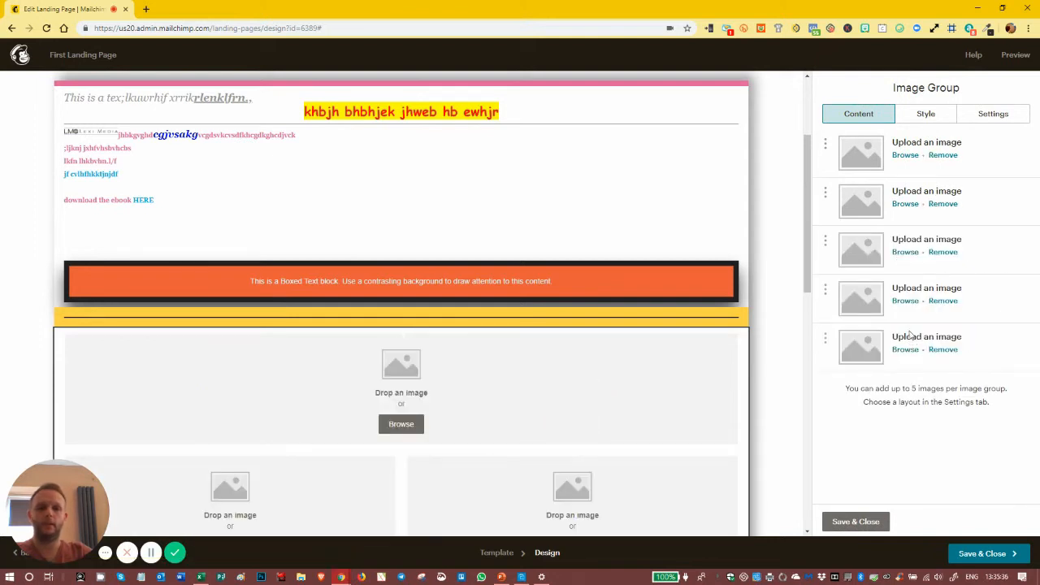
scroll(712, 369, "down", 3)
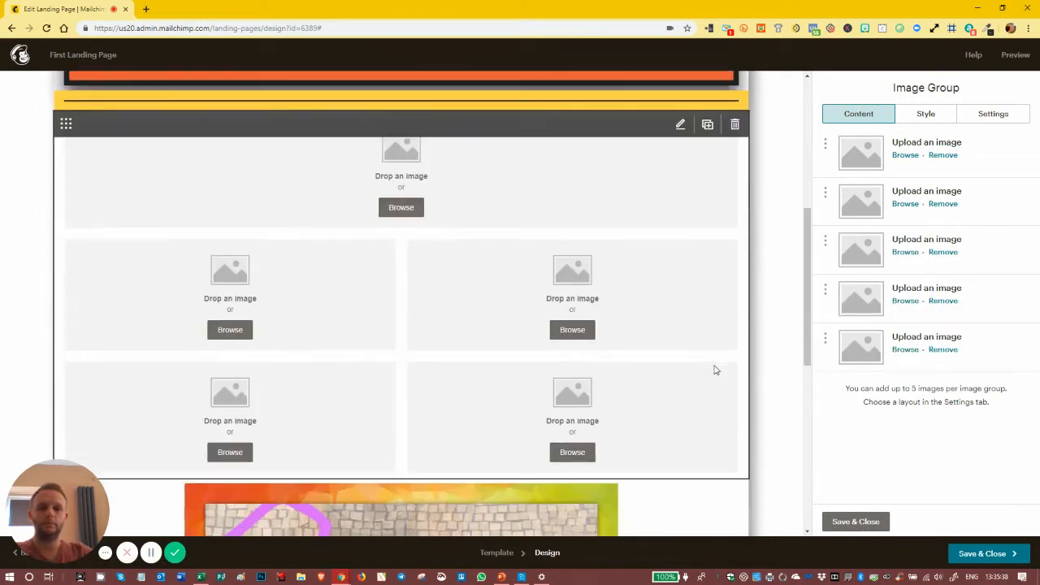
scroll(710, 368, "up", 1)
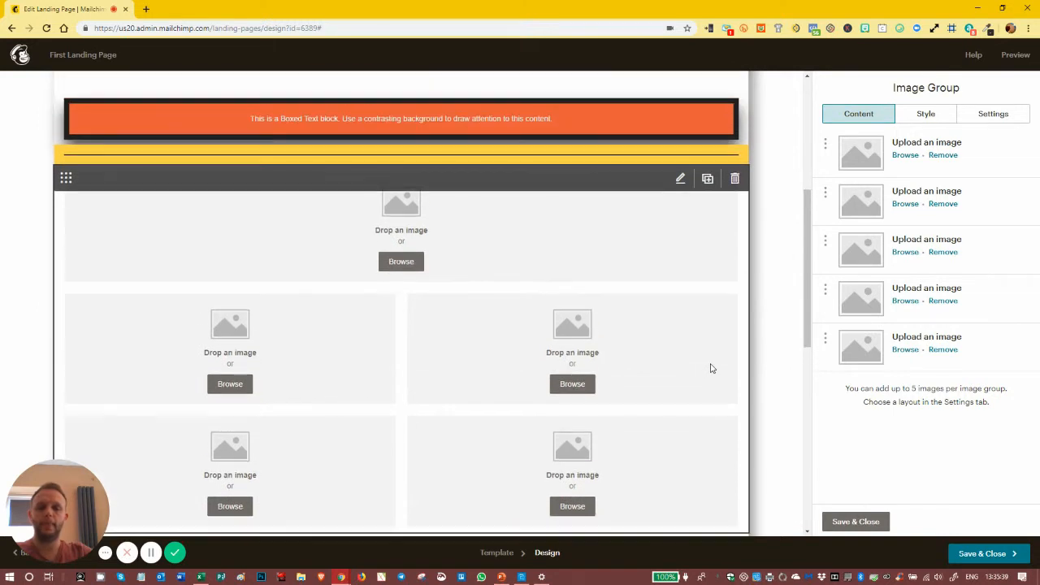
- Insert the stored LM front222.png logo into the first slot of the image group
left_click(906, 157)
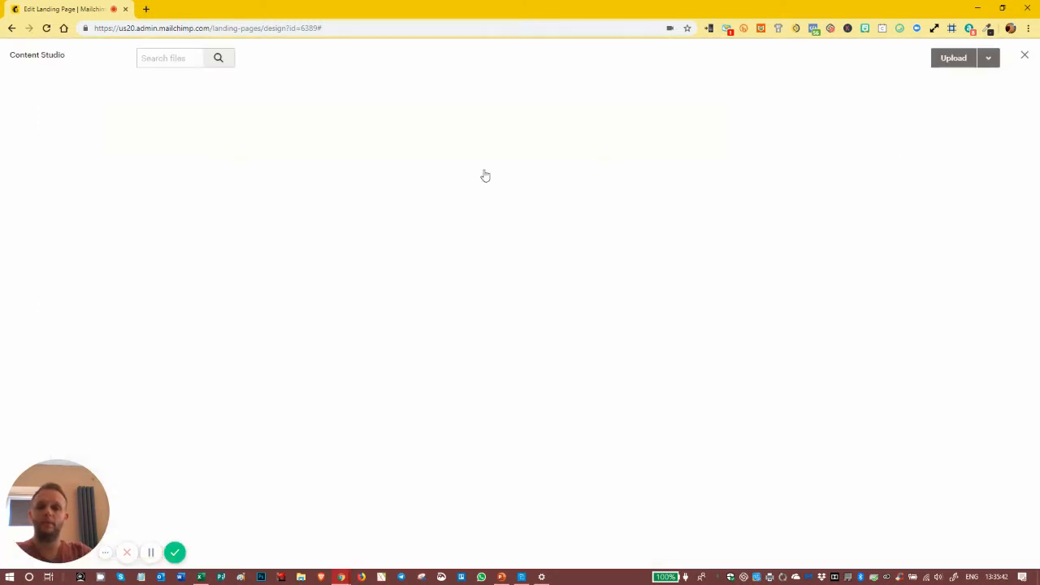
left_click(345, 187)
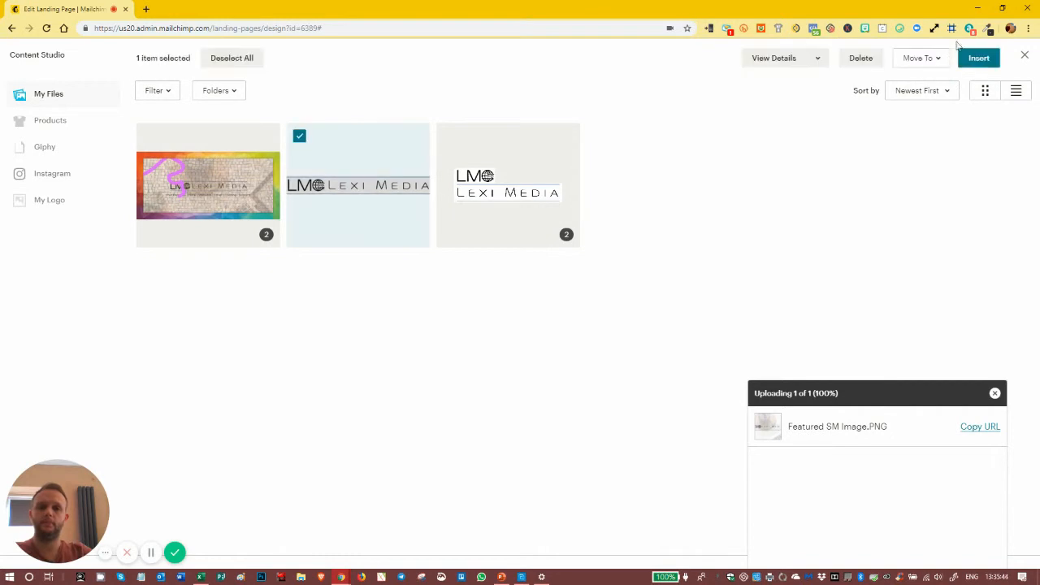
left_click(979, 59)
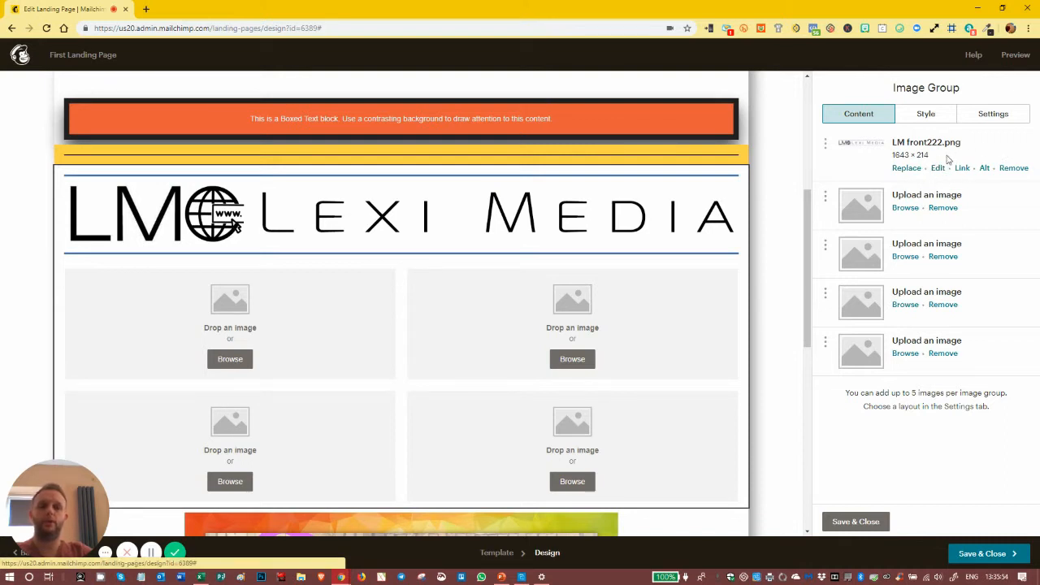
- Give the images in the image group a solid 5px border in orange #ea5b3a
left_click(925, 116)
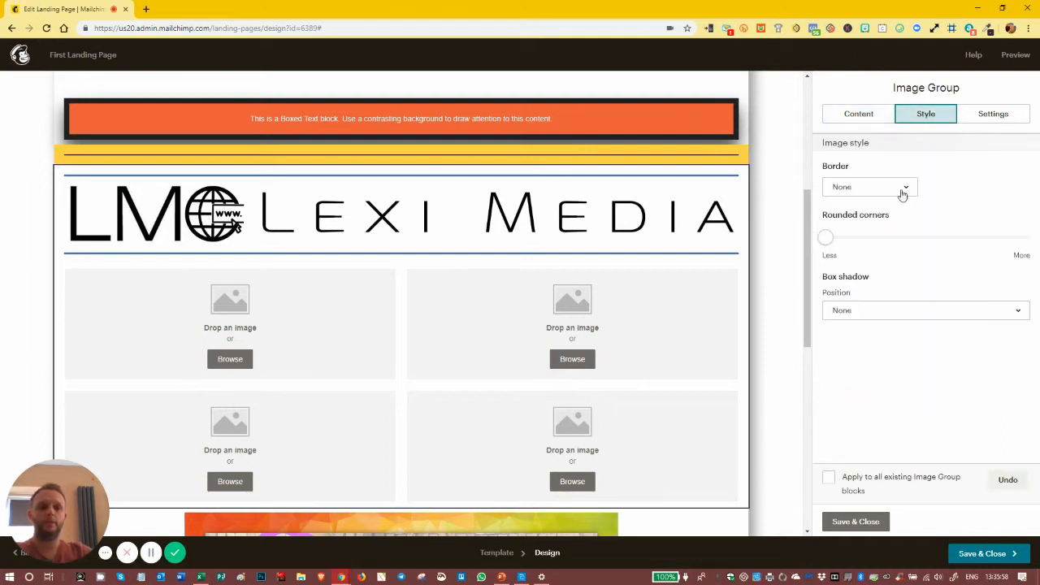
left_click(851, 195)
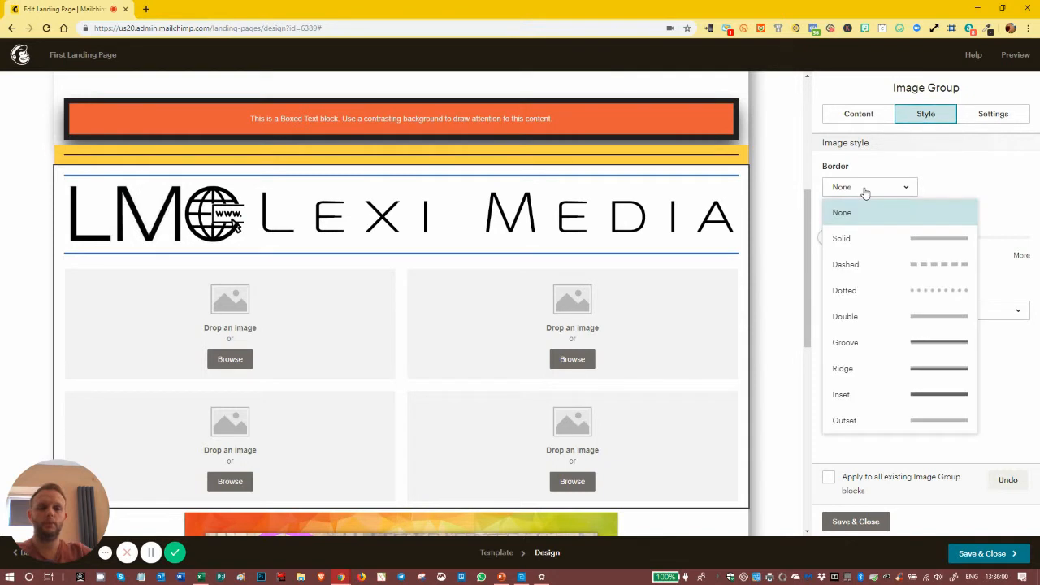
left_click(859, 240)
left_click(936, 188)
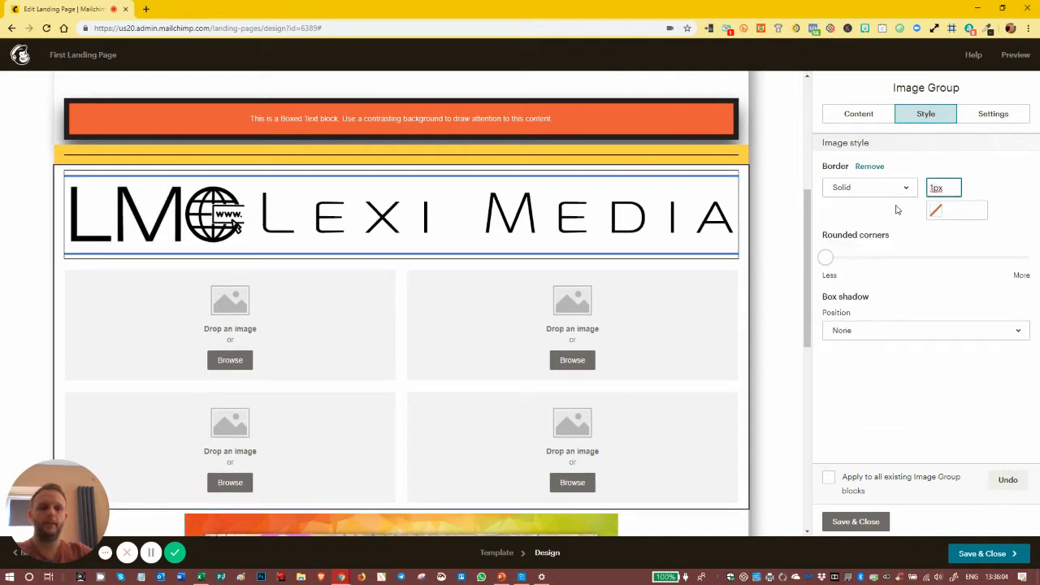
key("BackSpace")
type("5")
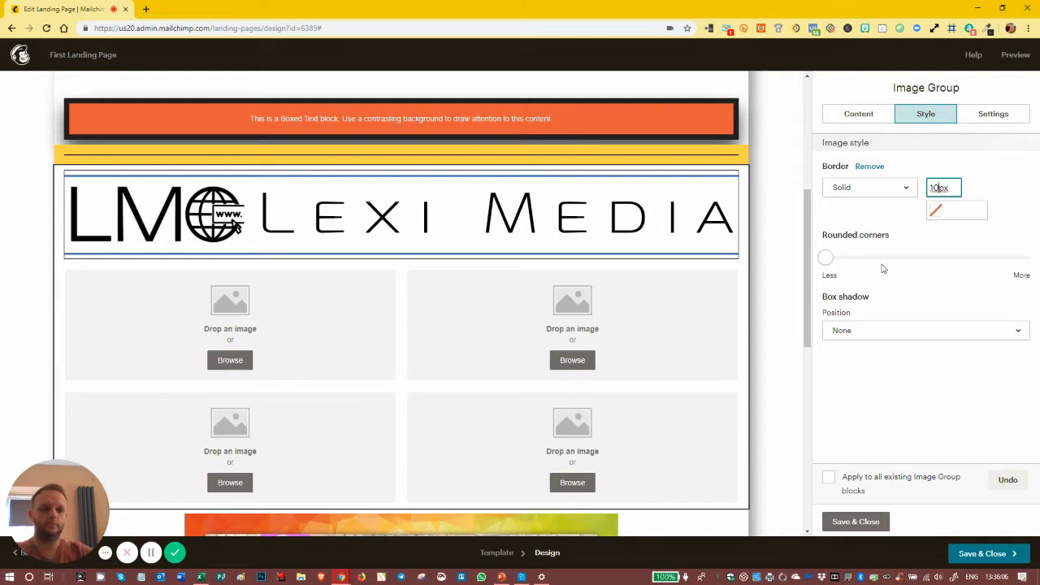
left_click(936, 210)
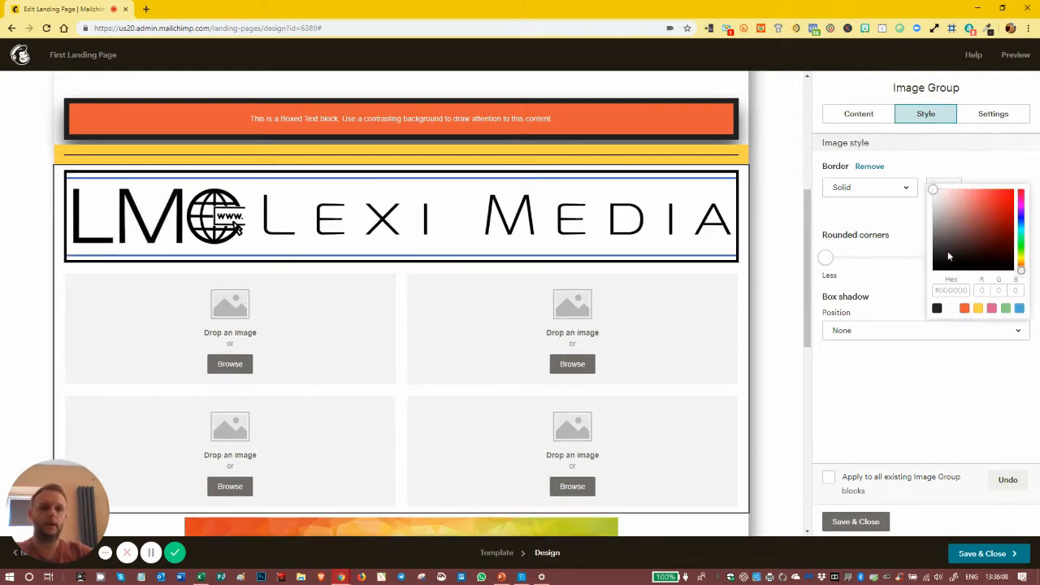
left_click(964, 308)
- Set the image group's rounded corners to the maximum and add a Bottom-Center box shadow
left_click_drag(824, 258, 1026, 257)
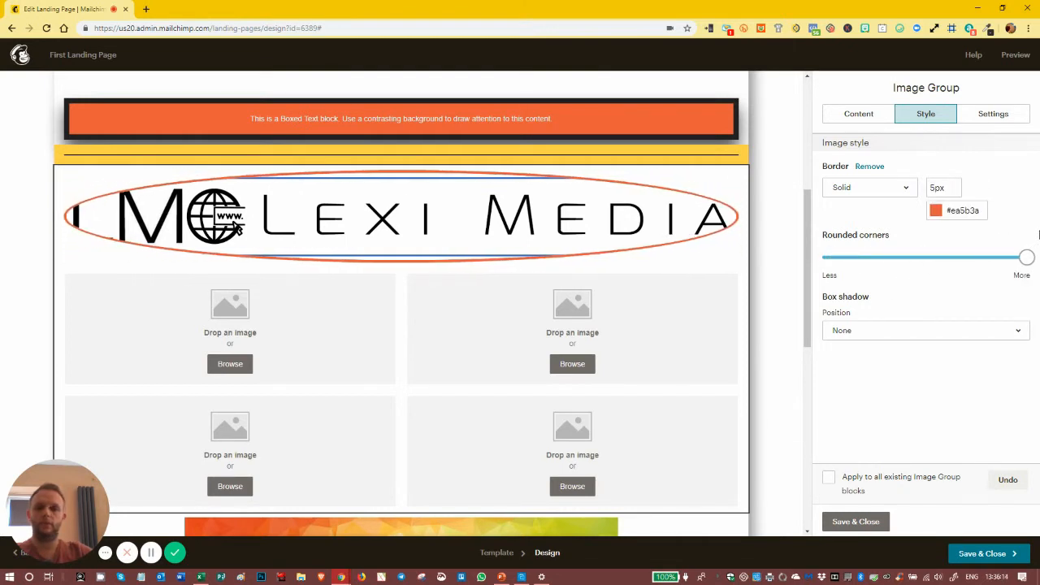
left_click(863, 340)
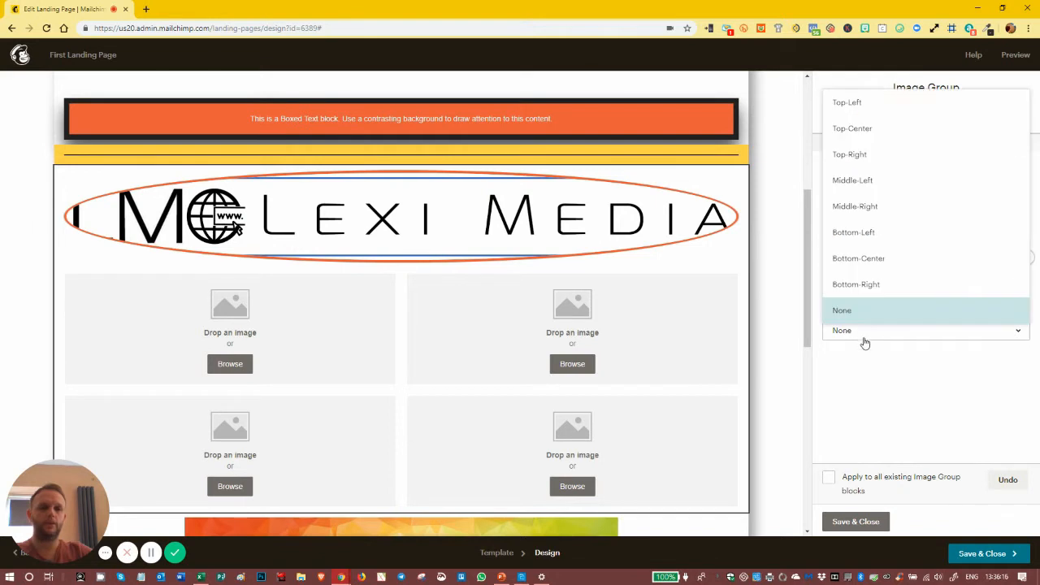
left_click(864, 262)
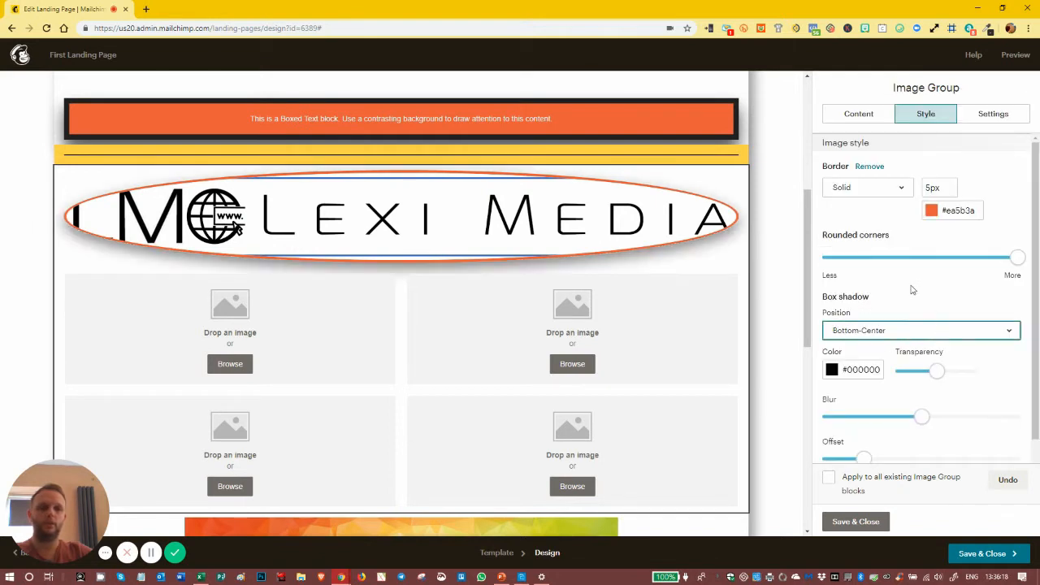
scroll(915, 354, "down", 1)
scroll(915, 361, "up", 1)
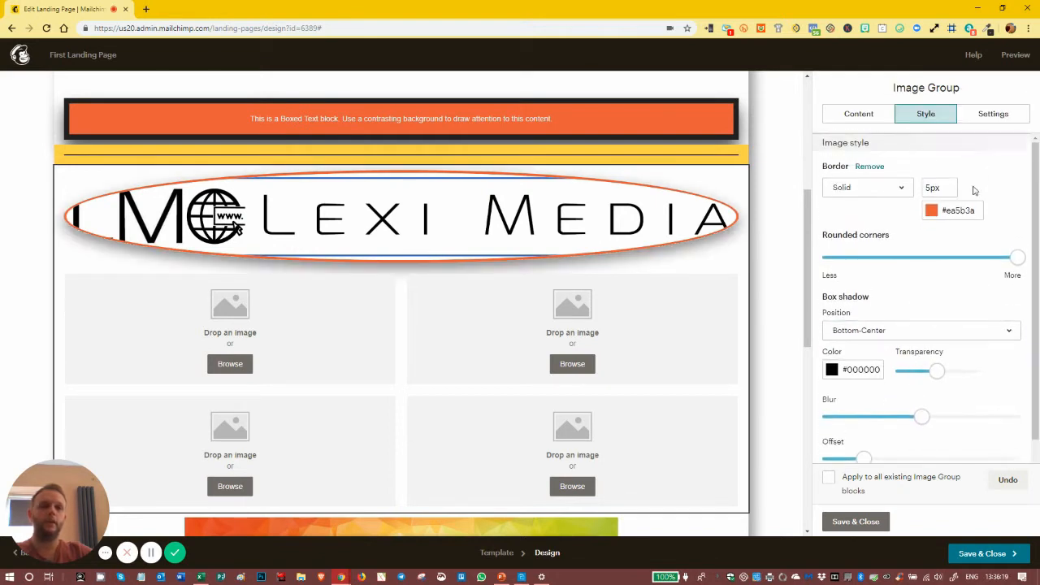
- Try the five-image layouts of the image group and return to the one with the full-width image on top
left_click(1003, 117)
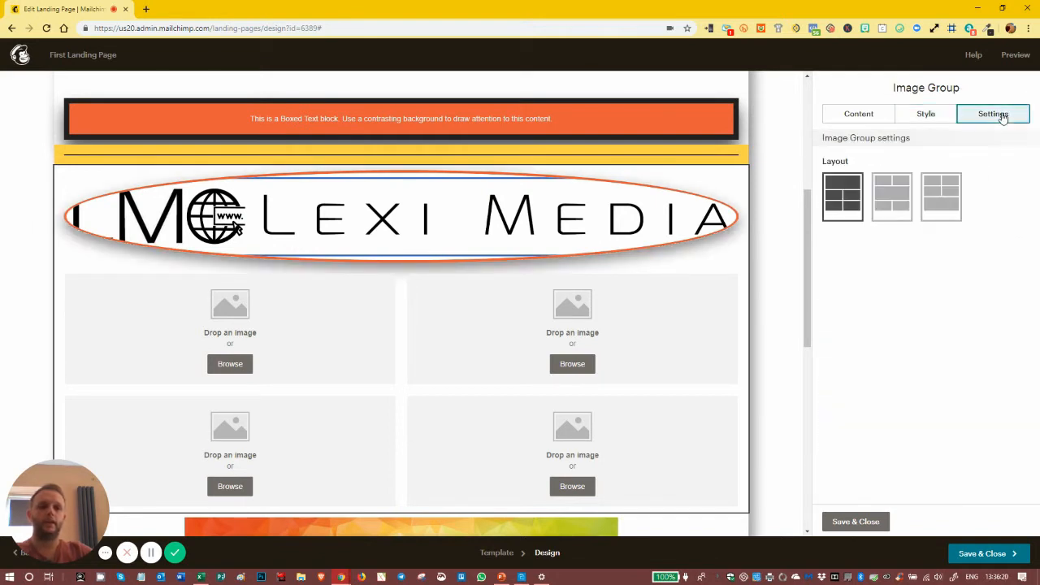
left_click(891, 198)
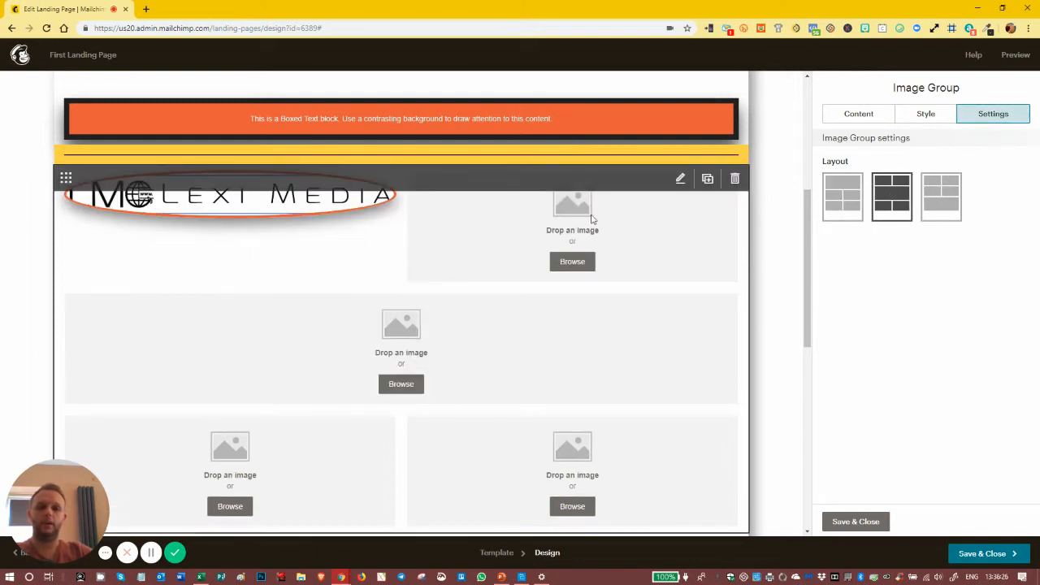
left_click(842, 198)
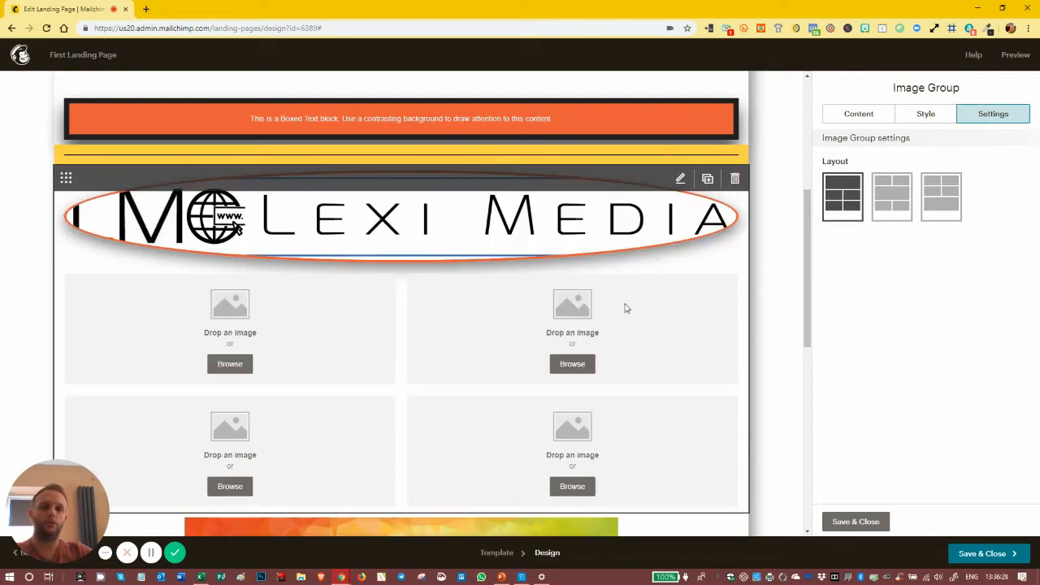
left_click(941, 198)
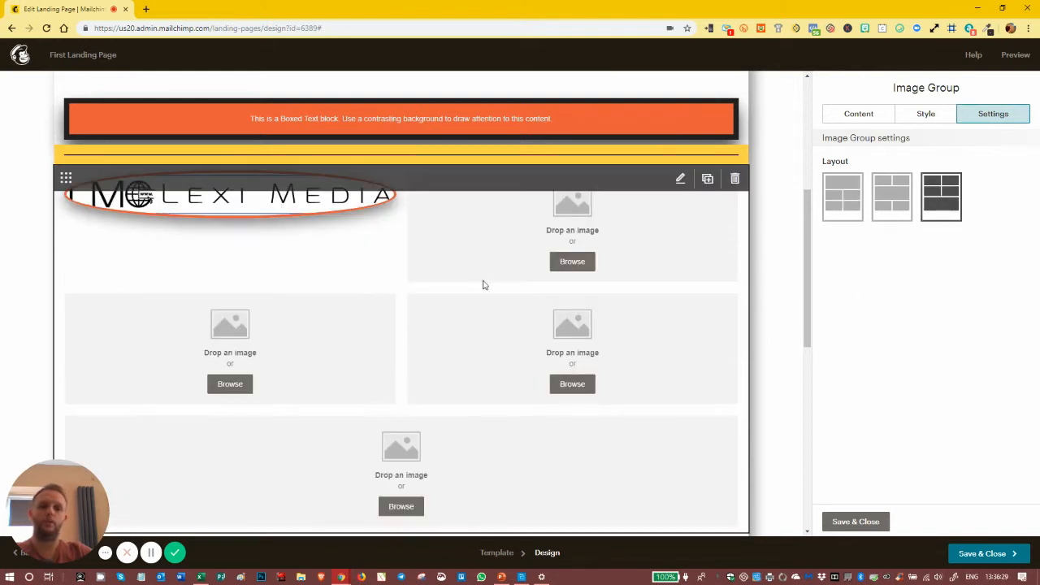
left_click(906, 193)
left_click(853, 187)
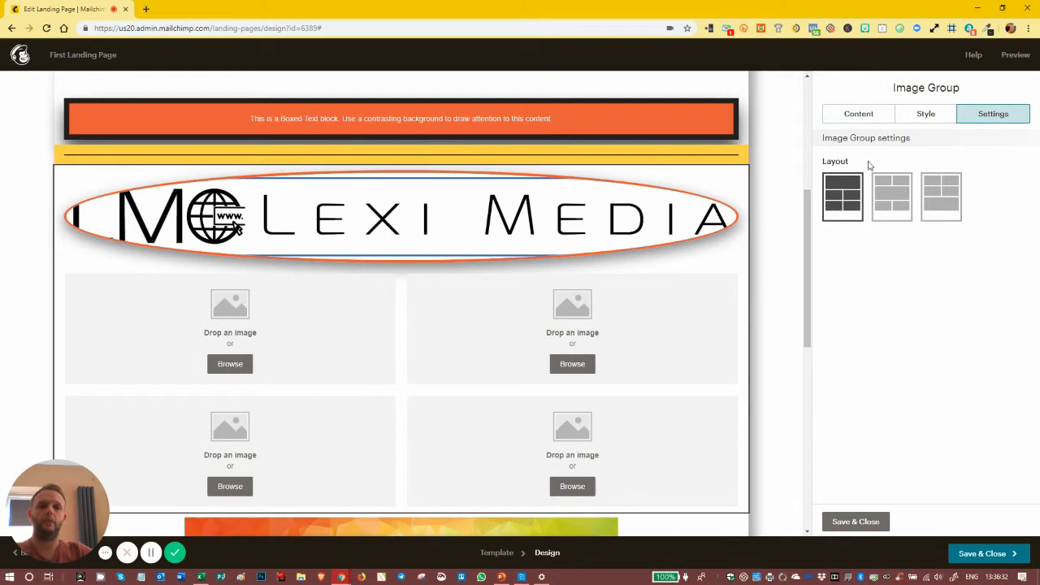
- Remove the last two empty image slots from the image group
left_click(853, 116)
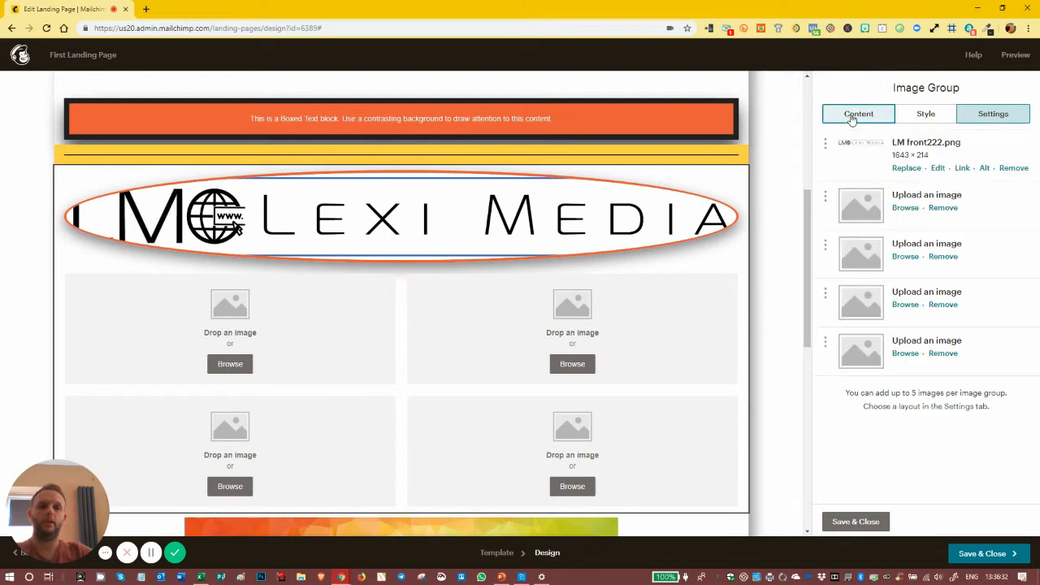
left_click(943, 353)
left_click(942, 305)
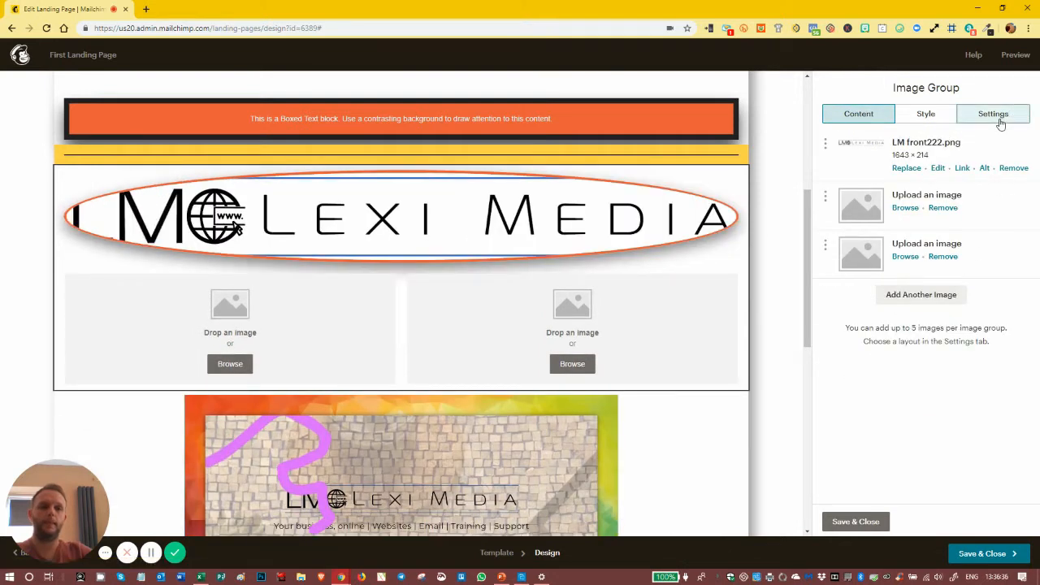
- Compare the three-image layouts, choose the one with the full-width image on top, and save and close the block
left_click(995, 118)
left_click(940, 197)
left_click(892, 196)
left_click(844, 211)
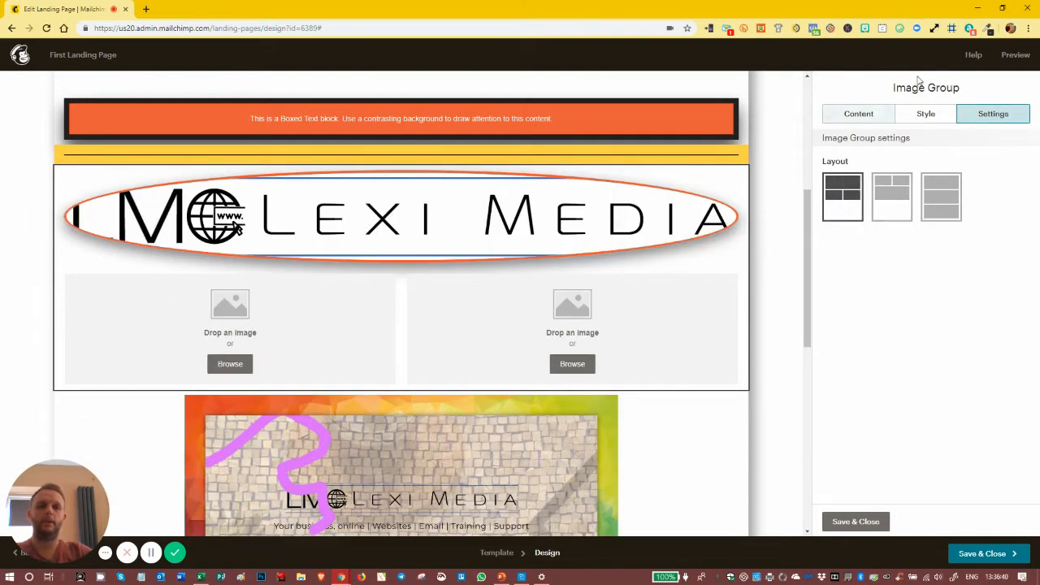
left_click(843, 522)
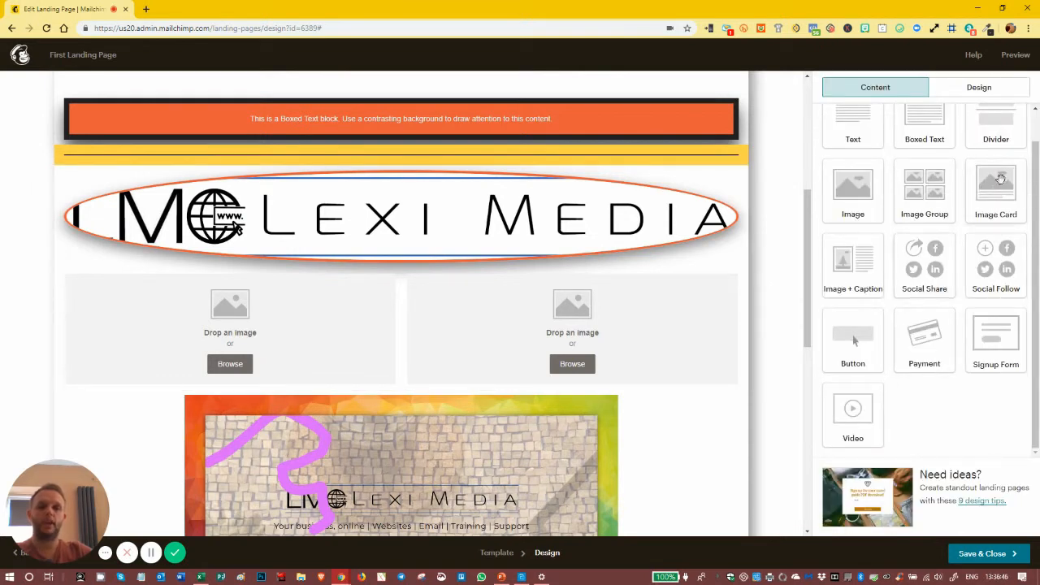
- Insert an Image Card block below the image group and an Image + Caption block below the card
left_click_drag(1002, 174, 518, 396)
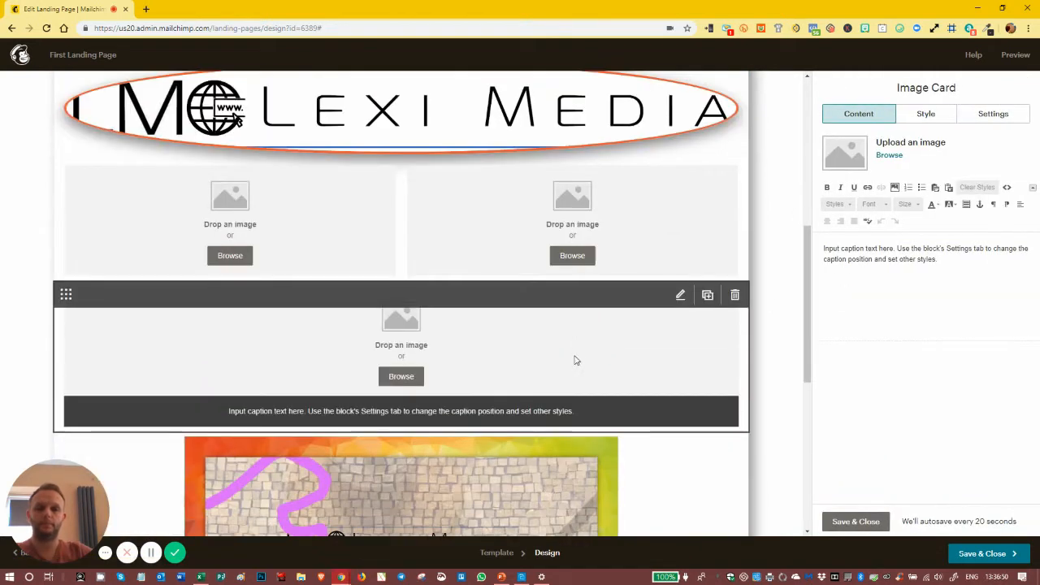
left_click(854, 520)
left_click_drag(859, 277, 472, 486)
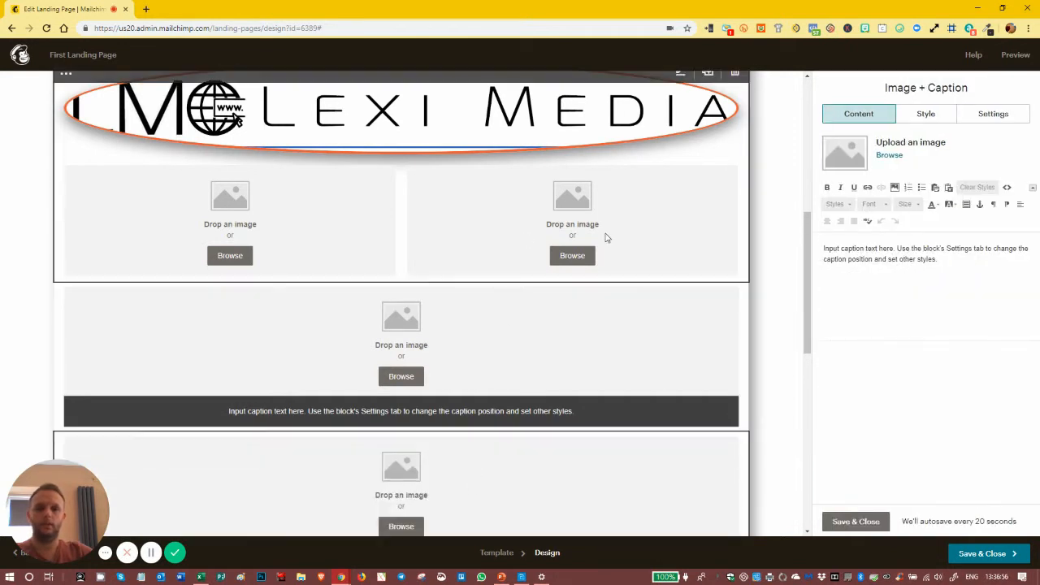
- Delete the image group and the paving-stone Lexi Media image block below the Image + Caption block
scroll(650, 232, "up", 2)
left_click(727, 234)
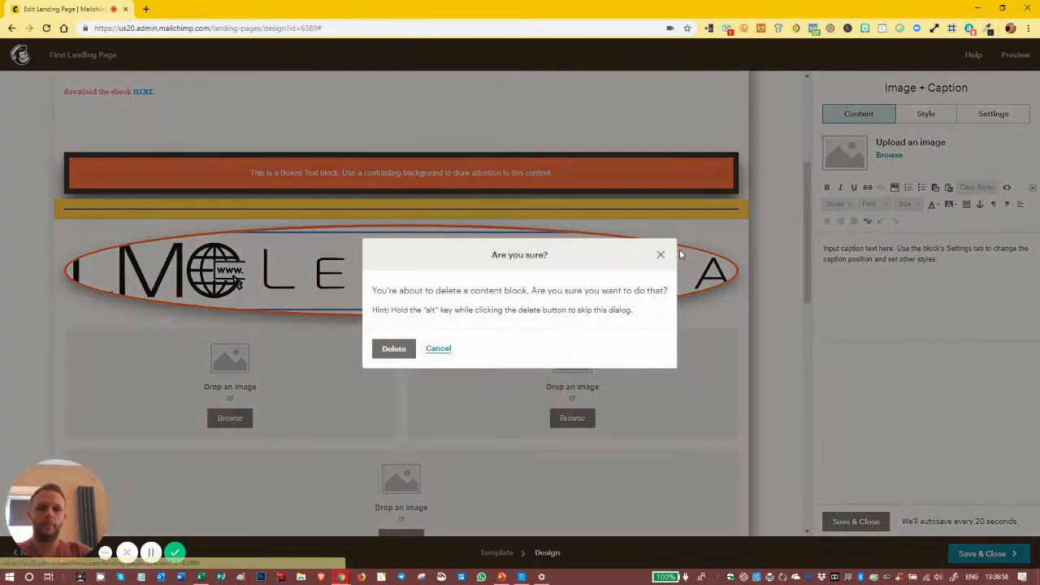
left_click(388, 350)
scroll(739, 344, "down", 1)
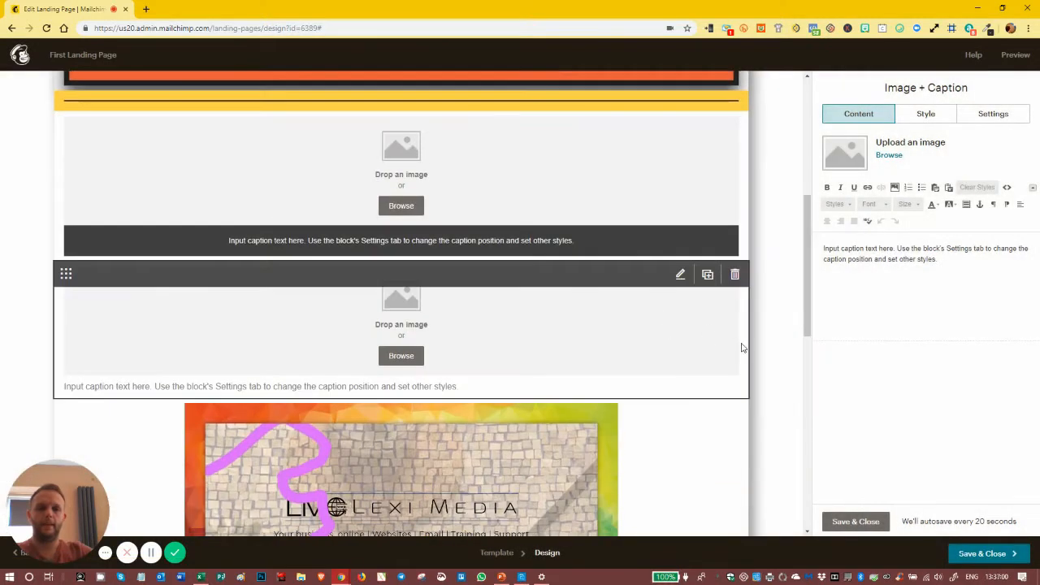
left_click(735, 411)
left_click(389, 350)
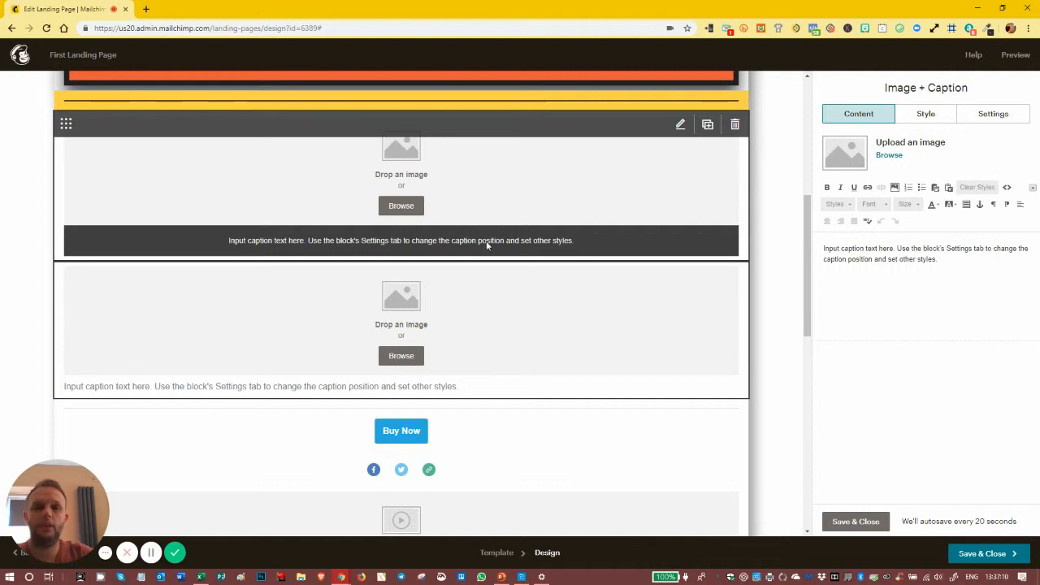
- Open the Image Card block for editing and examine its caption text and its text, card and image style options
left_click(633, 179)
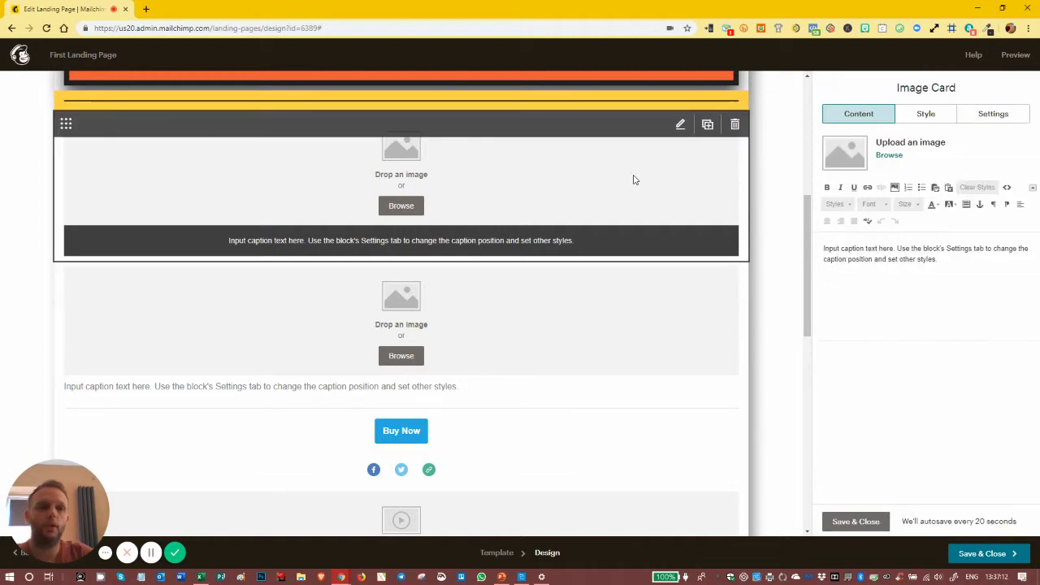
scroll(578, 269, "up", 1)
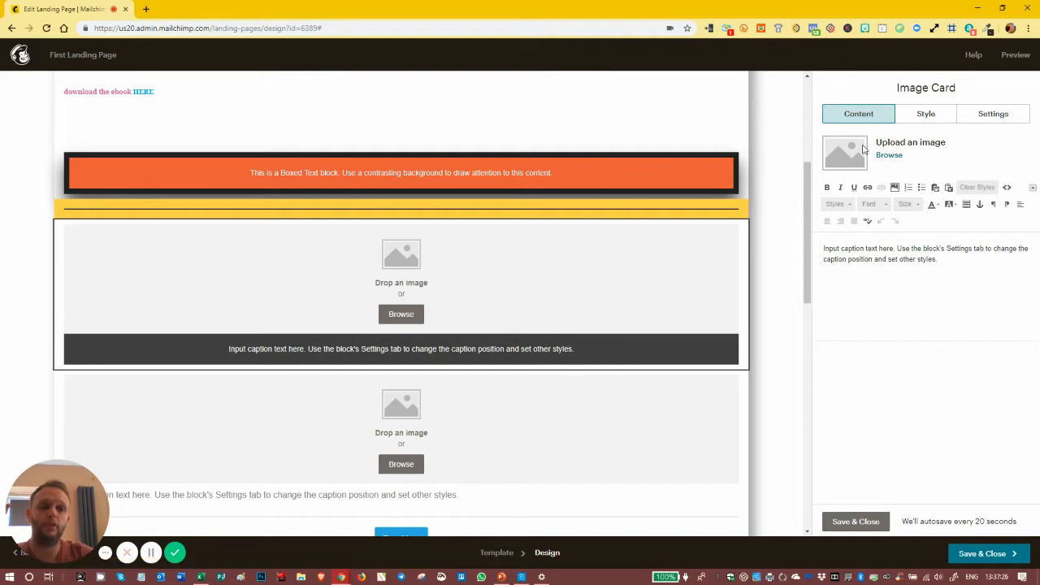
left_click_drag(942, 259, 778, 239)
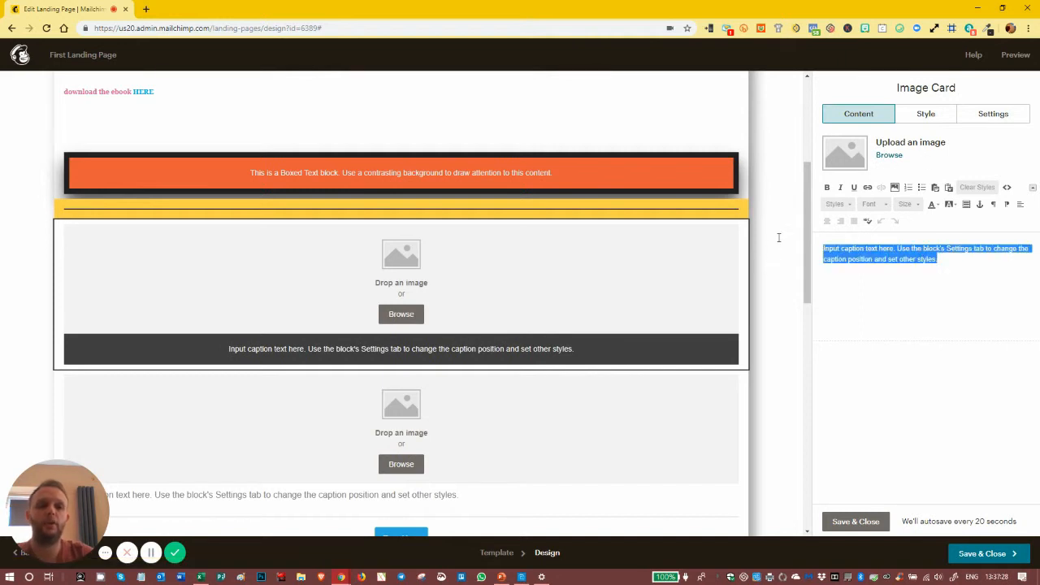
left_click(928, 113)
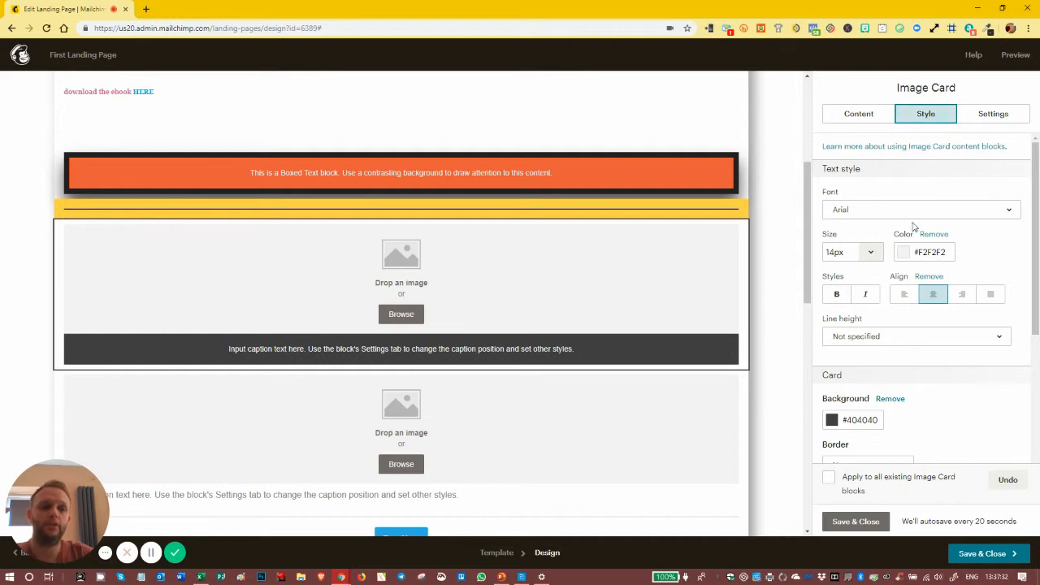
scroll(860, 298, "down", 3)
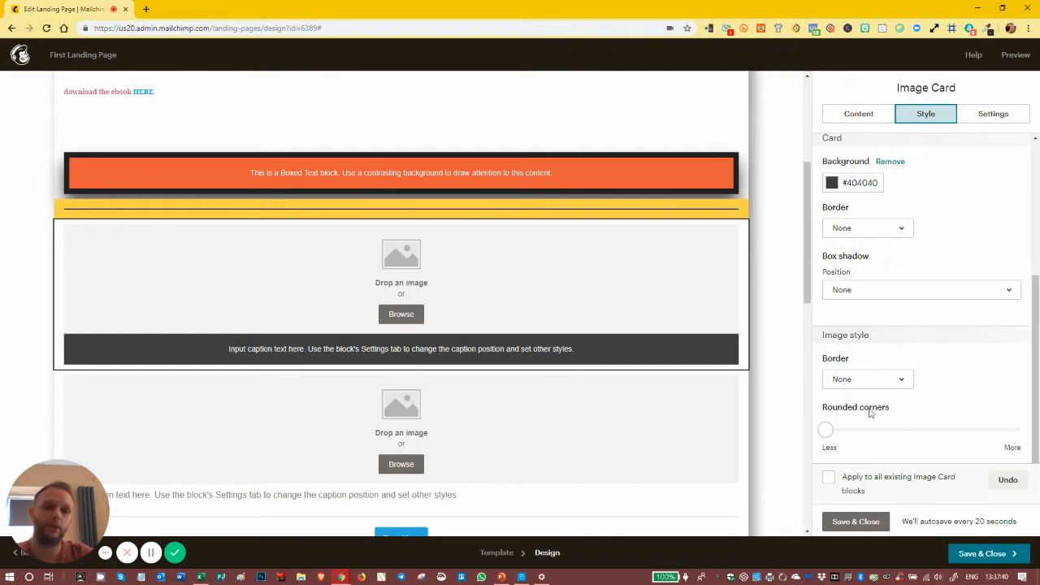
mouse_move(825, 429)
left_mouse_down()
mouse_move(1030, 426)
mouse_move(822, 430)
left_mouse_up()
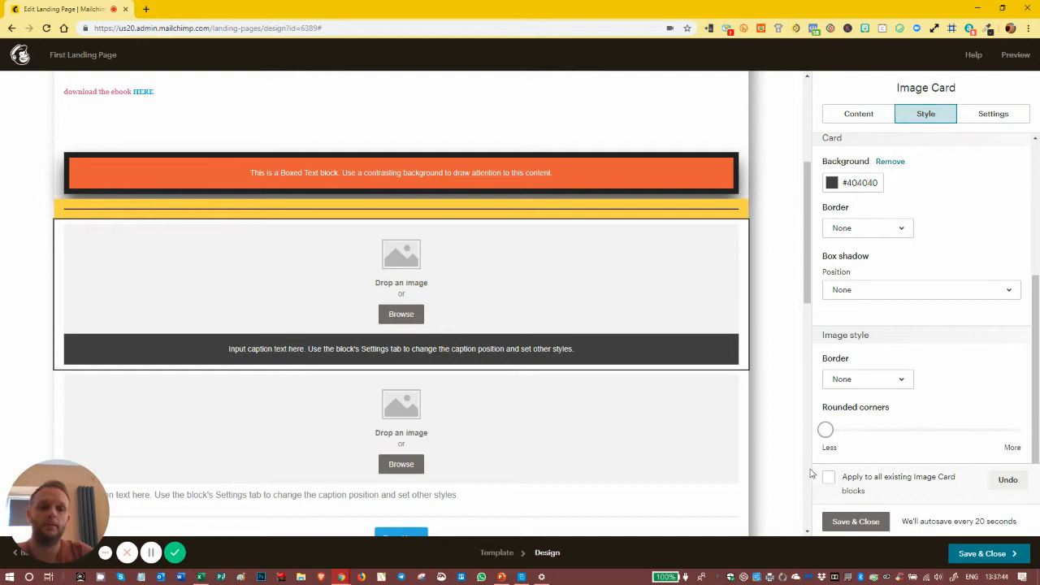
- Try the Right and Top caption positions on the Image Card, and set the caption position to Left
left_click(980, 121)
left_click(873, 187)
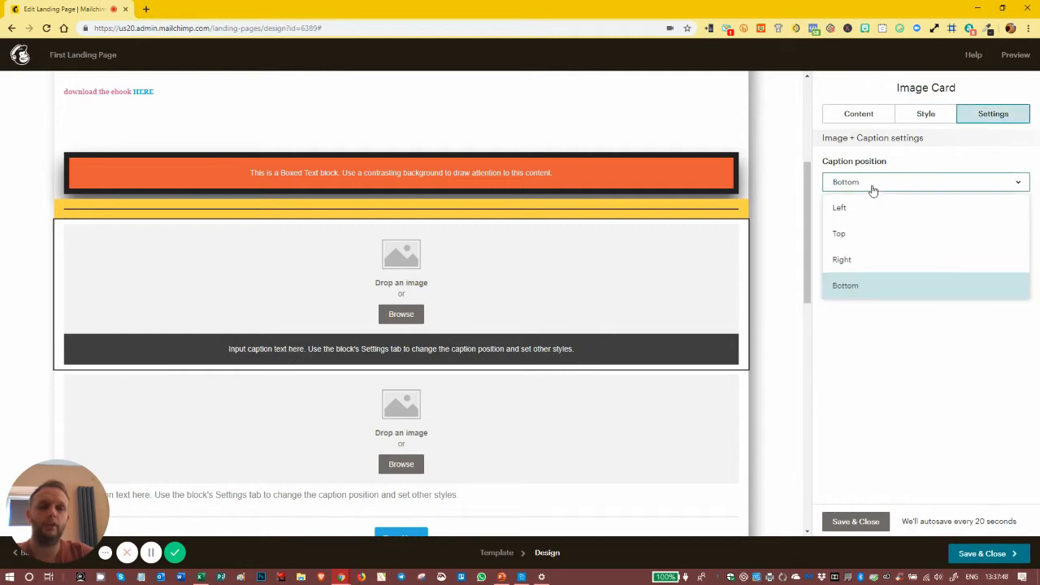
left_click(873, 184)
left_click(873, 183)
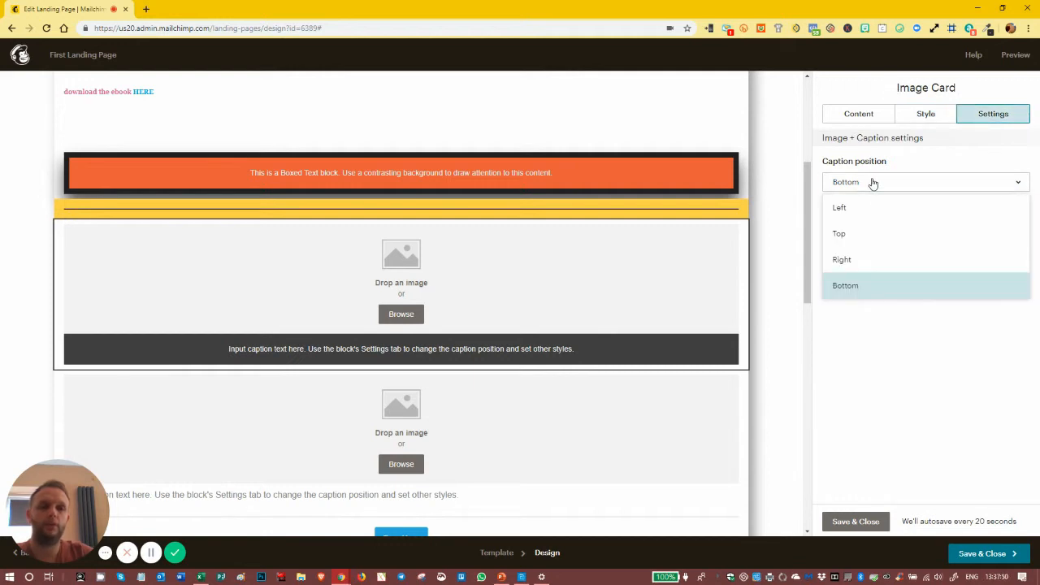
left_click(858, 256)
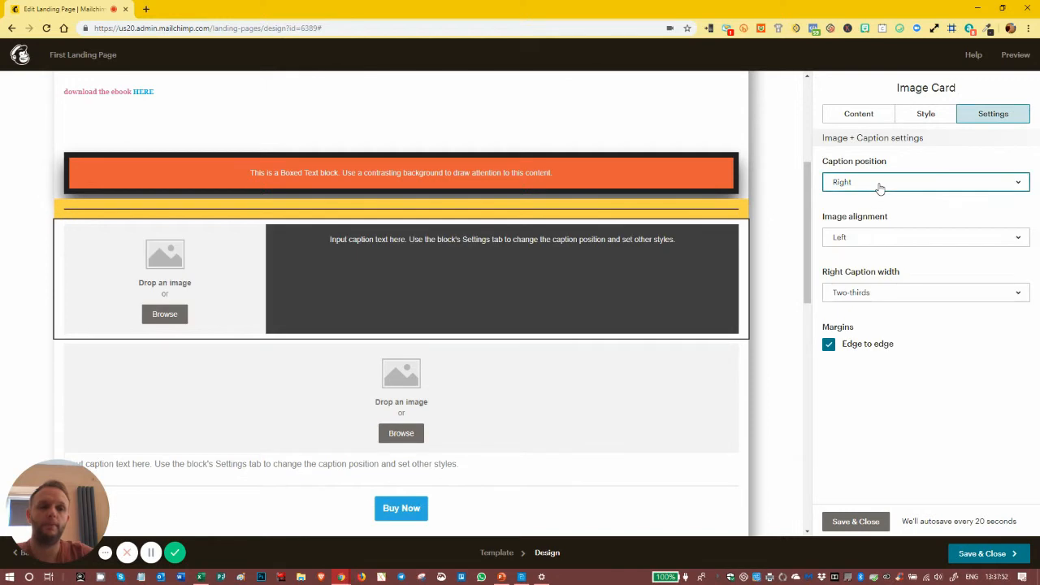
left_click(878, 184)
left_click(860, 234)
left_click(872, 179)
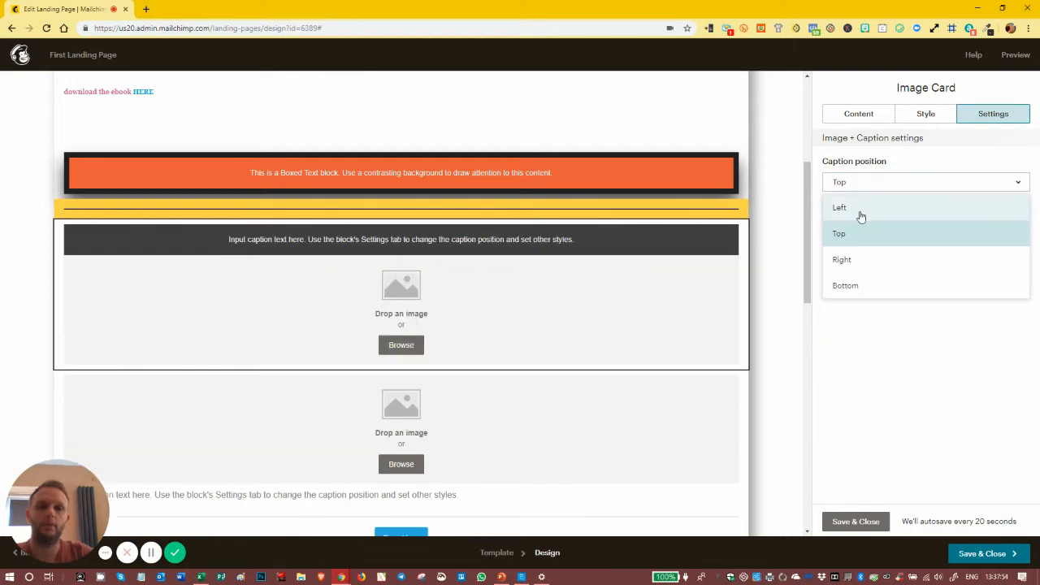
left_click(859, 211)
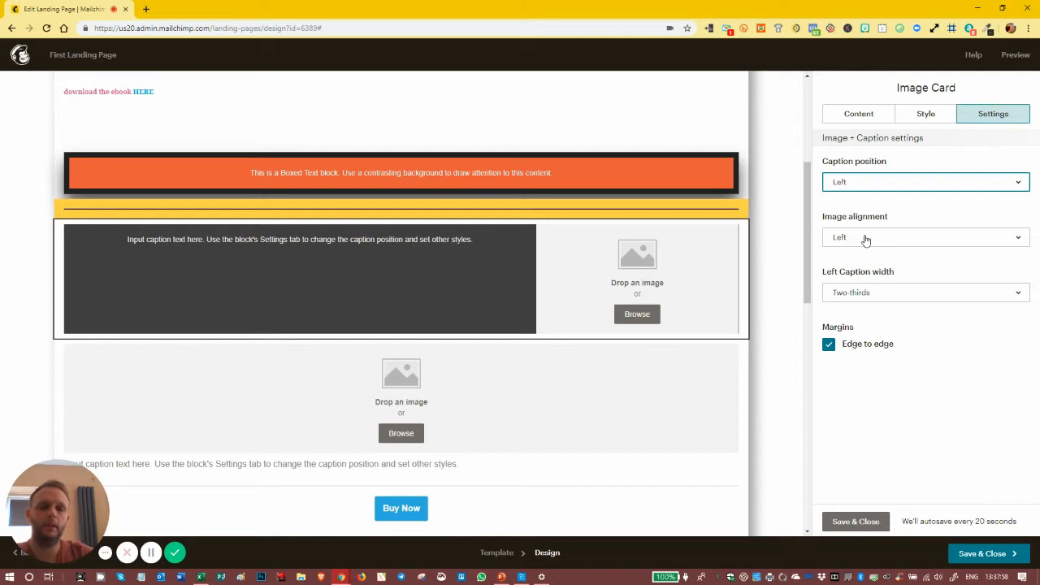
- Try a different image alignment on the Image Card and switch it back to Left
left_click(865, 239)
left_click(859, 293)
left_click(863, 240)
left_click(853, 263)
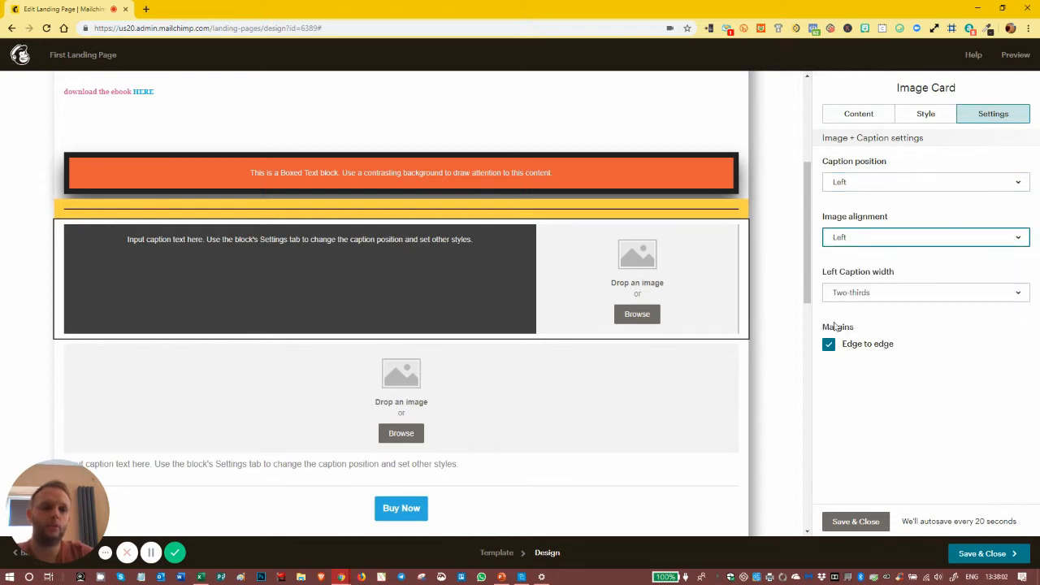
- Insert Featured SM Image.PNG from the Content Studio into the Image Card block
left_click(859, 116)
left_click(884, 155)
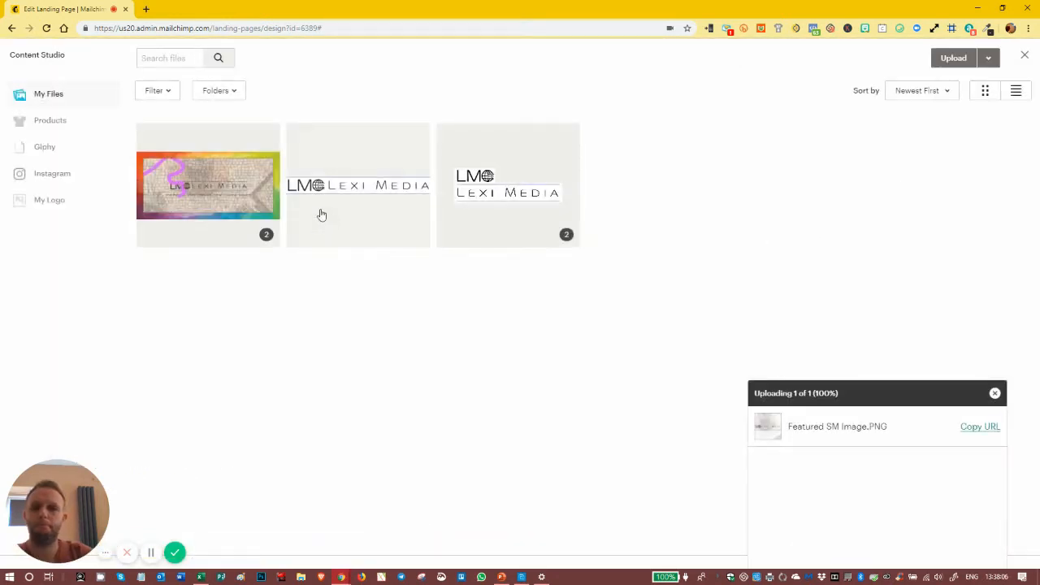
left_click(275, 203)
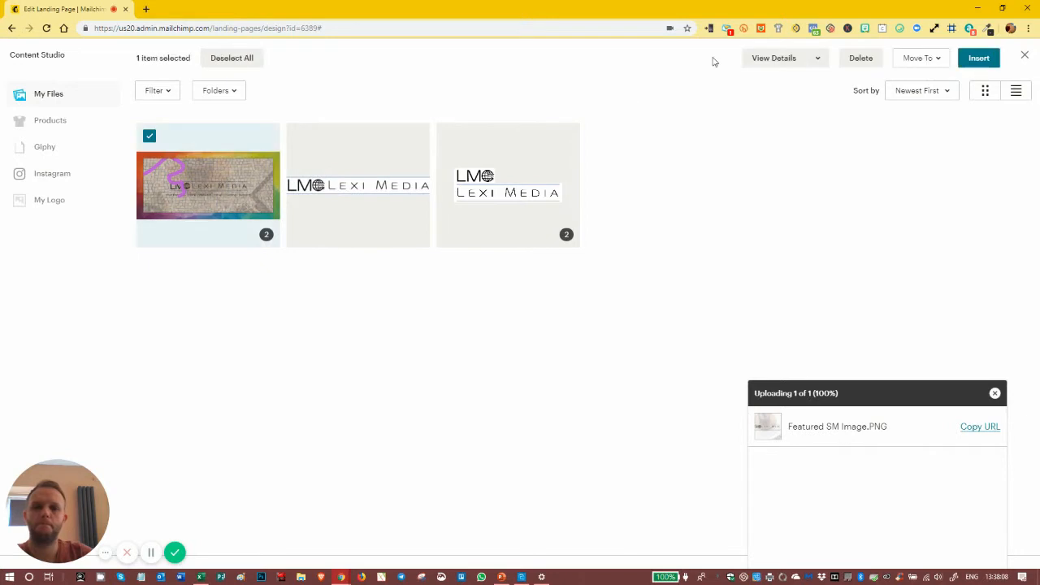
left_click(980, 59)
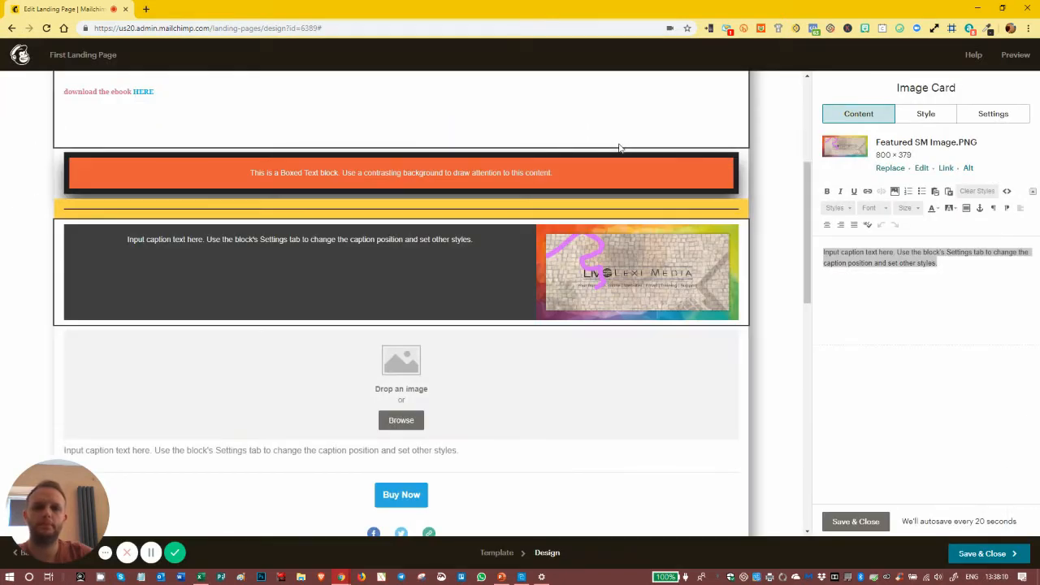
- Resize the Image Card's picture to a width of 50 with locked dimensions and save the edited image
left_click(922, 169)
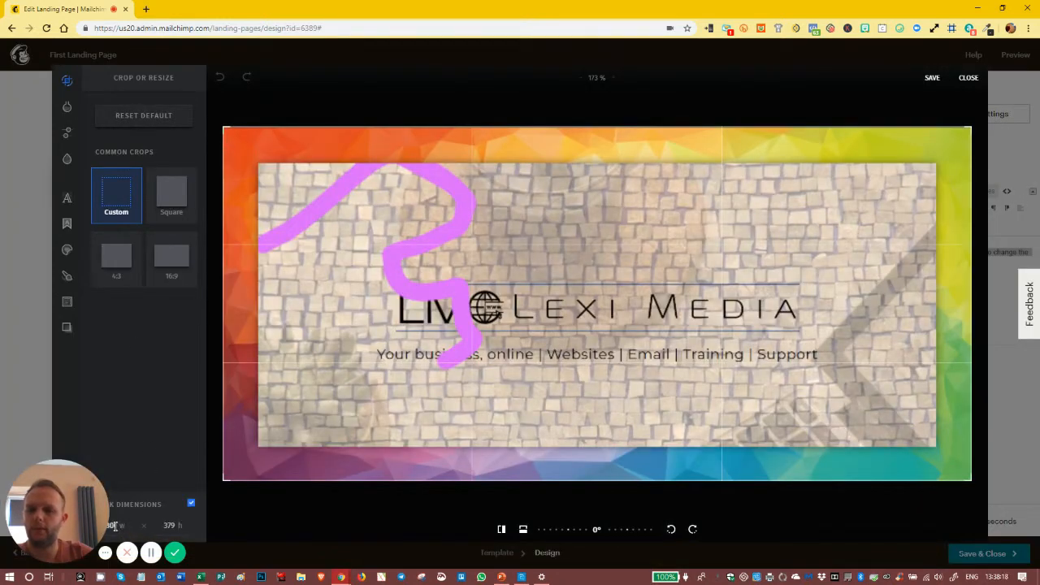
key("BackSpace")
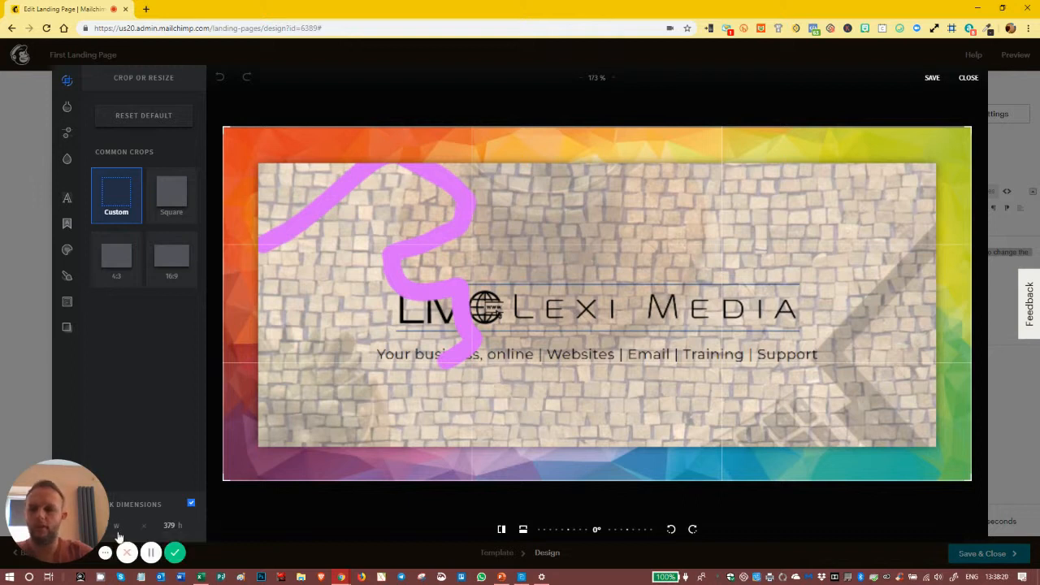
type("50")
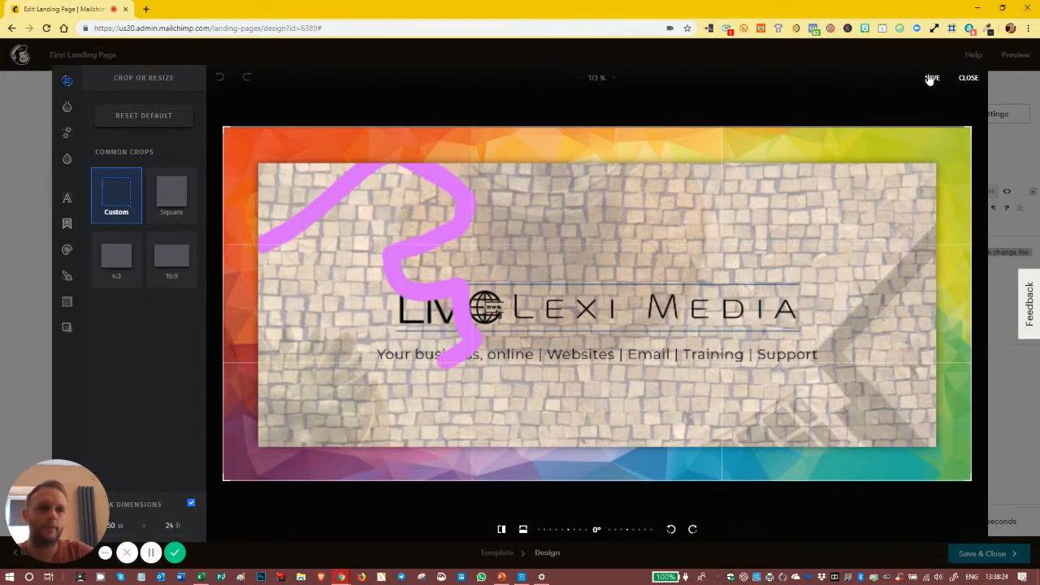
left_click(931, 78)
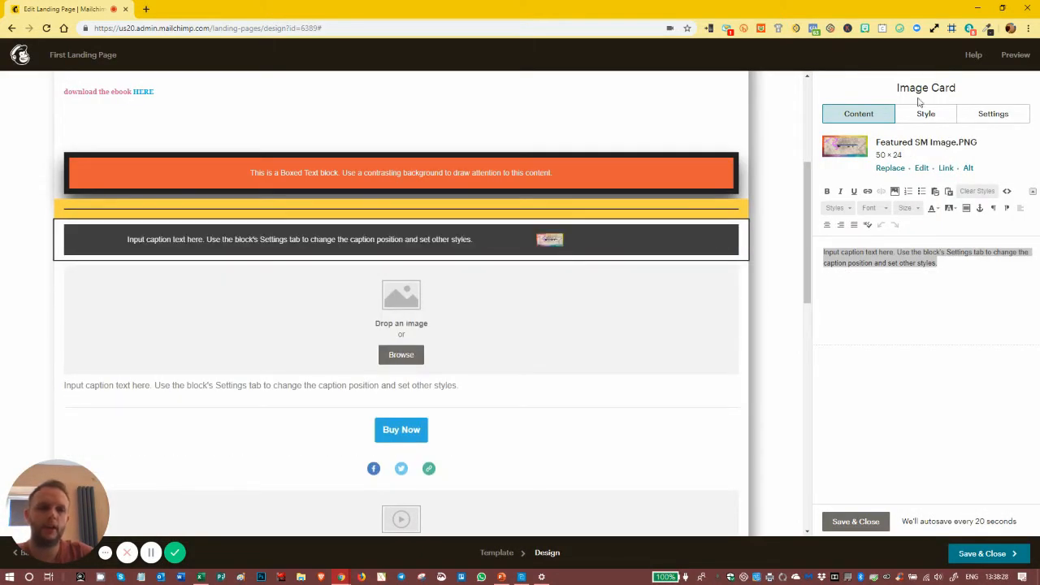
- Try the Center and Right image alignments on the Image Card
left_click(993, 114)
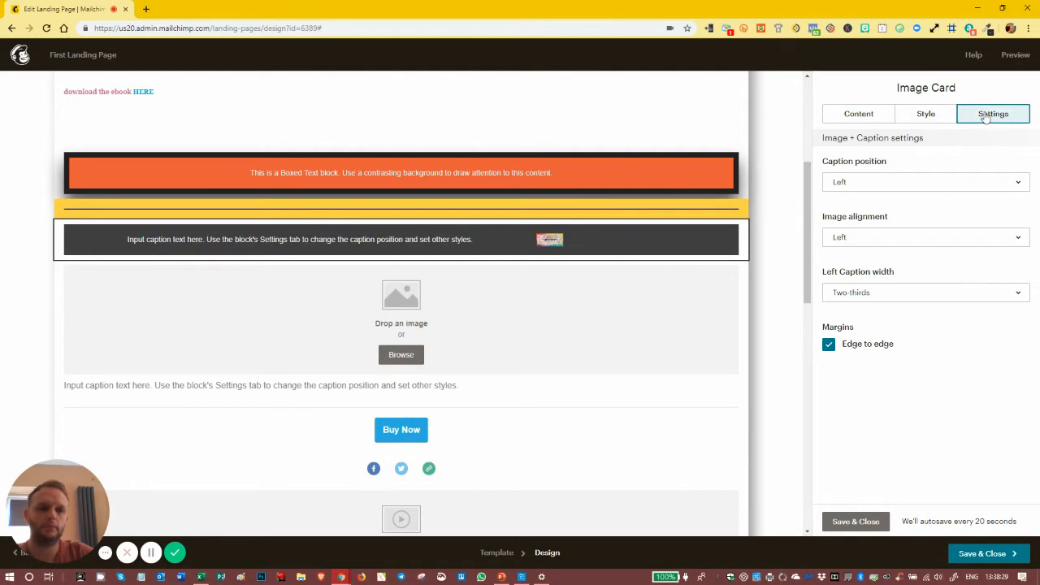
left_click(854, 238)
left_click(860, 288)
left_click(859, 239)
left_click(845, 314)
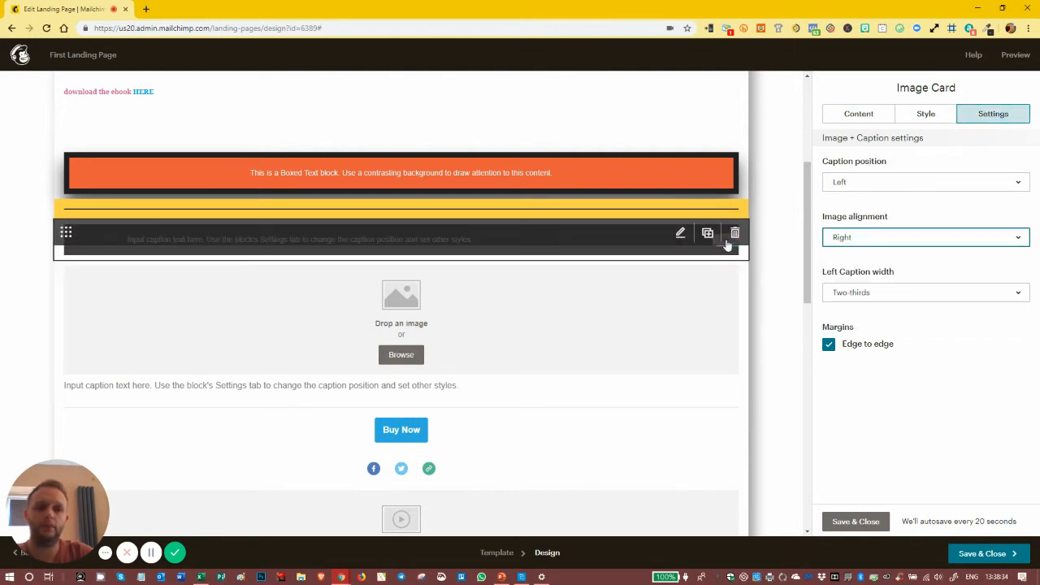
- Set the Image Card's caption position to Bottom, try Center image alignment, and set the alignment to Left
left_click(865, 185)
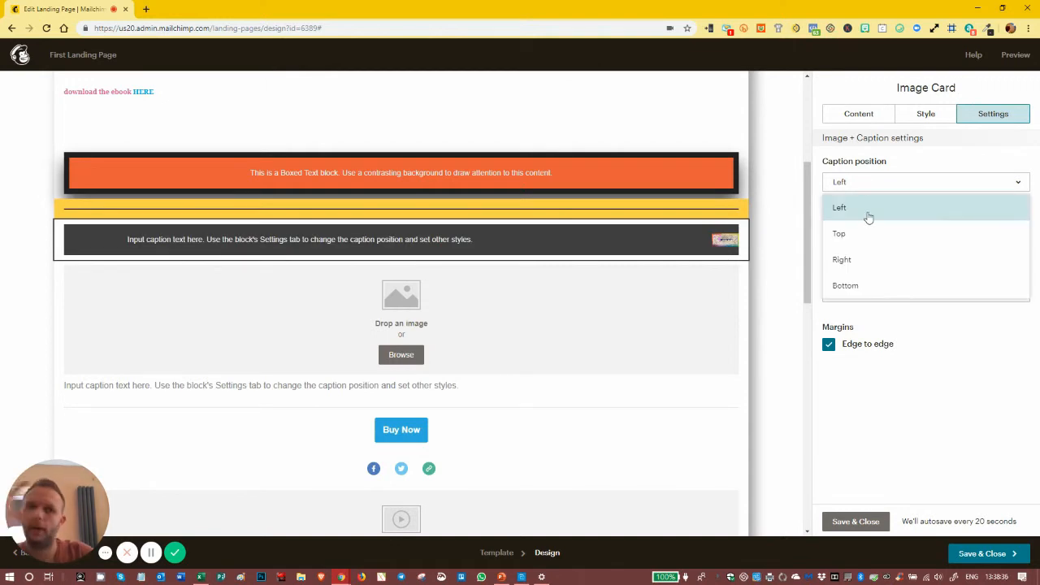
left_click(845, 286)
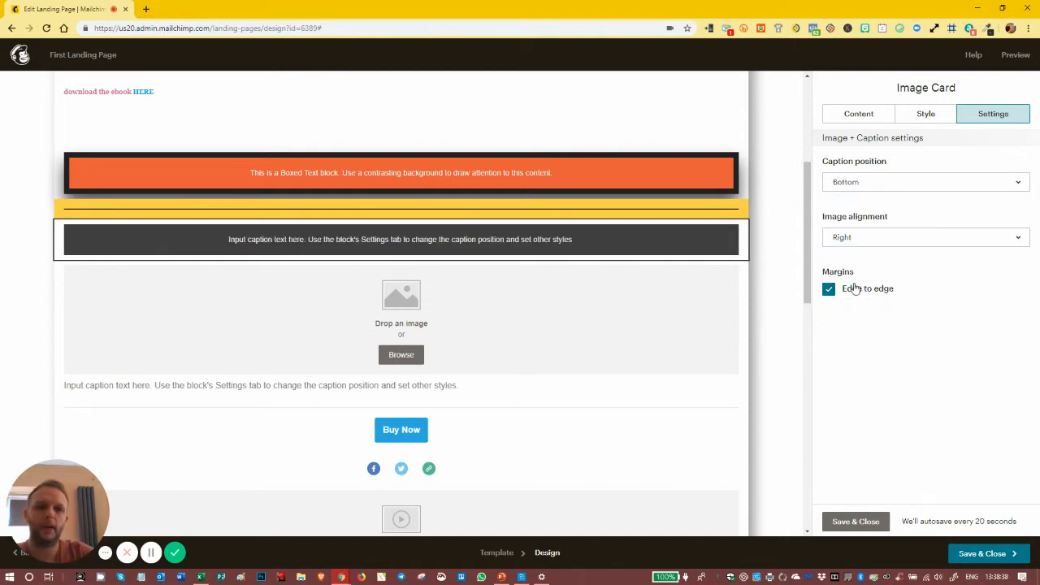
left_click(867, 240)
left_click(866, 288)
left_click(866, 242)
left_click(864, 263)
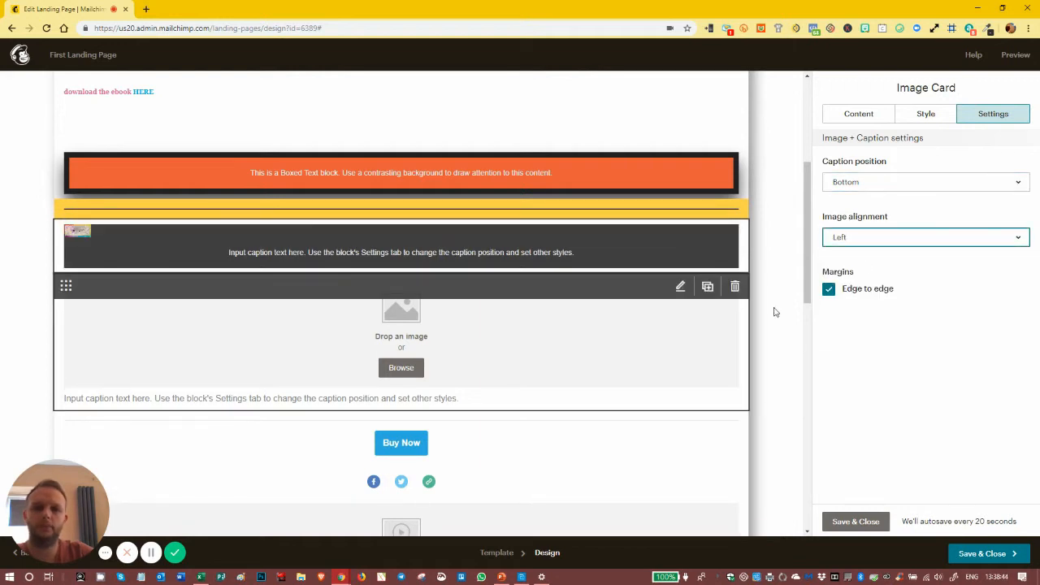
- Compare the Image Card with and without Edge to edge margins, and leave the option turned off
left_click(829, 289)
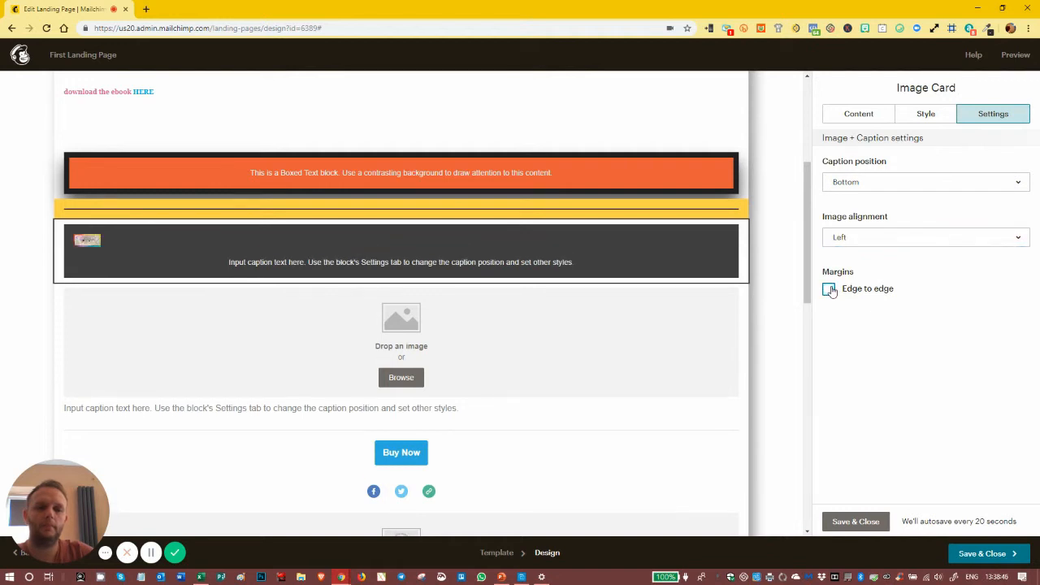
left_click(829, 290)
left_click(829, 289)
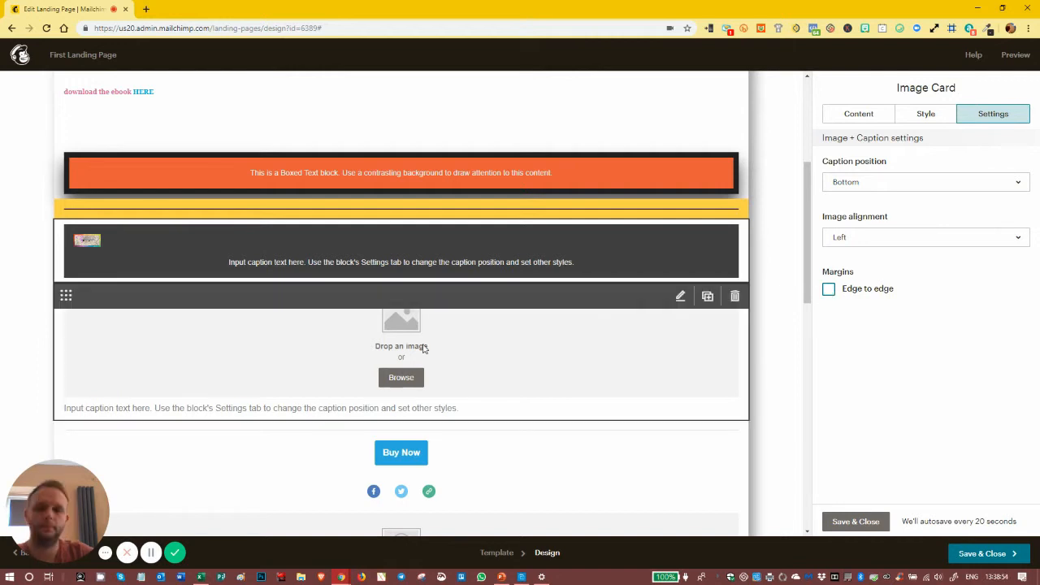
left_click(151, 553)
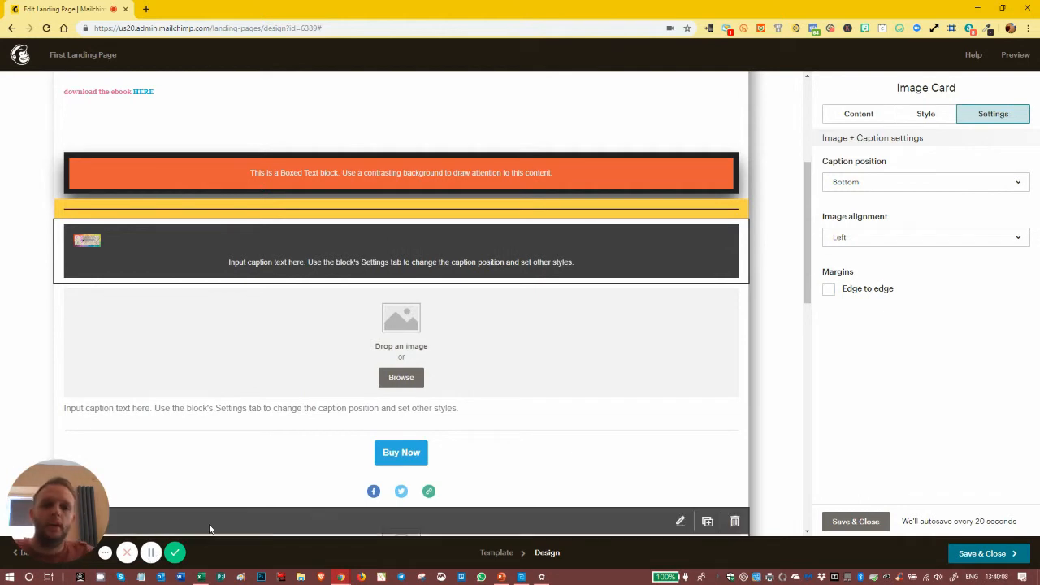
left_click(828, 291)
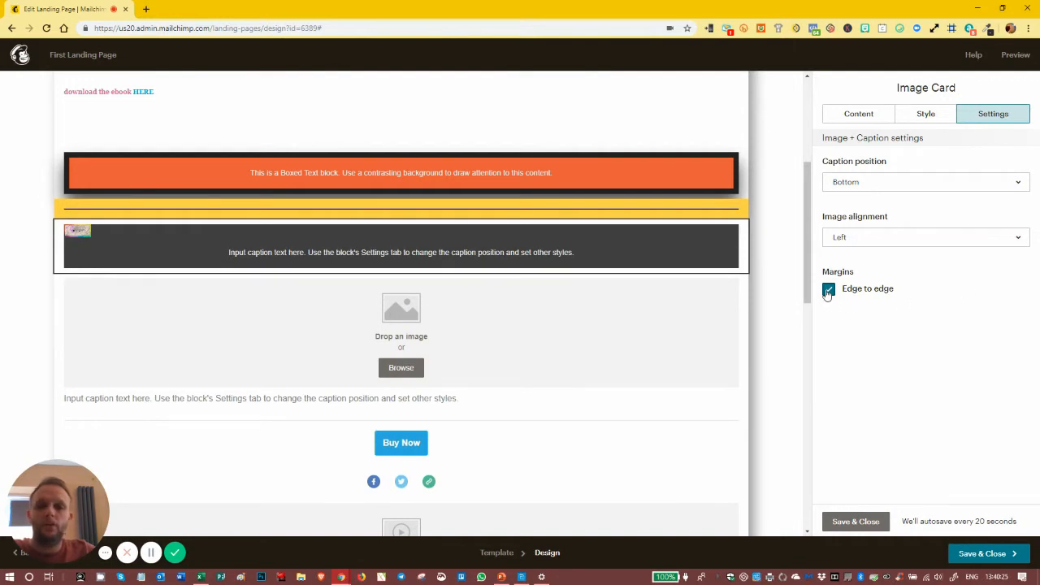
left_click(828, 290)
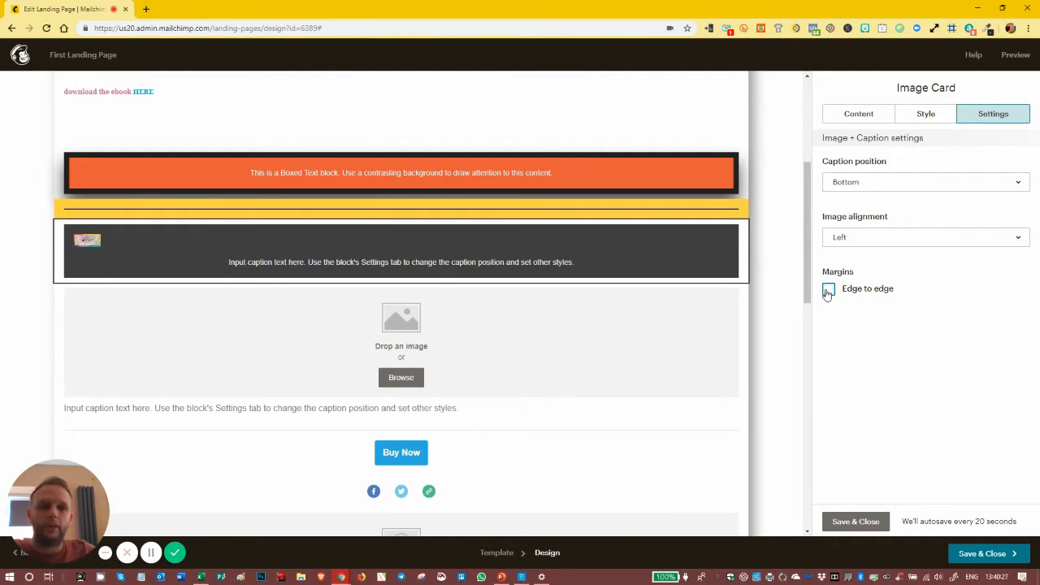
- Open the Image + Caption block for editing and examine its content, text style and image style options
left_click(861, 117)
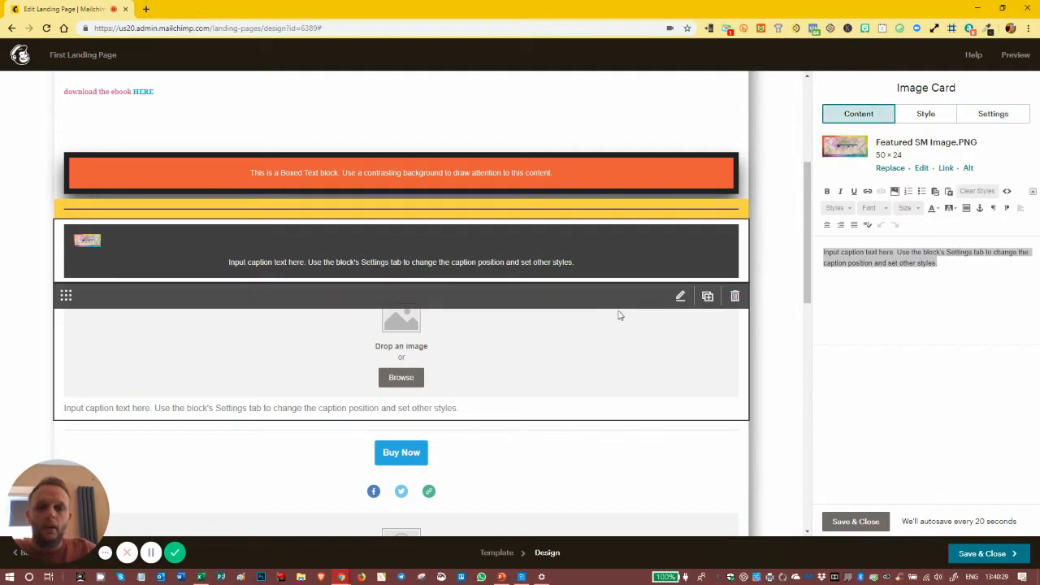
left_click(514, 299)
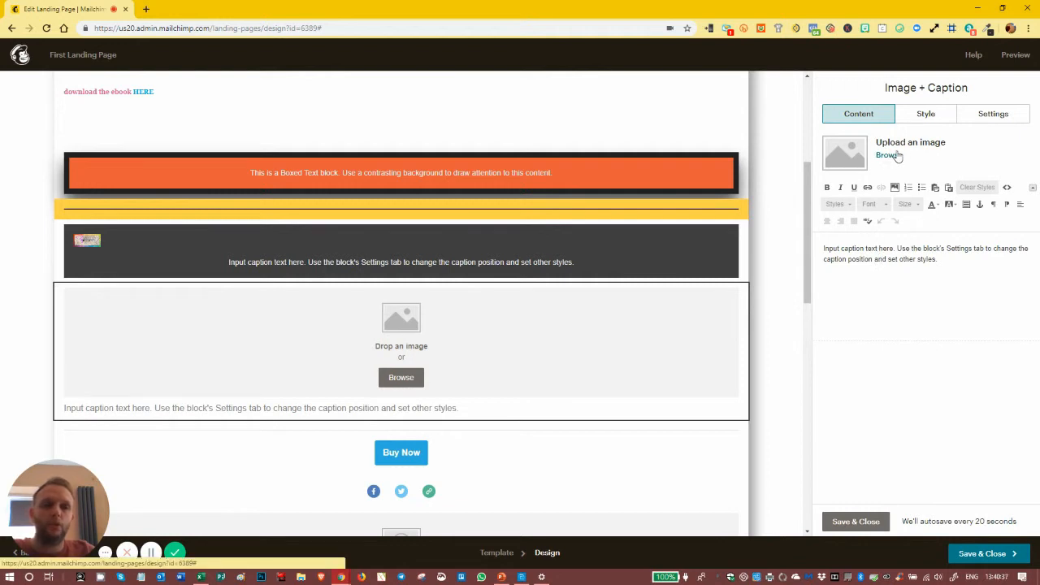
left_click(917, 118)
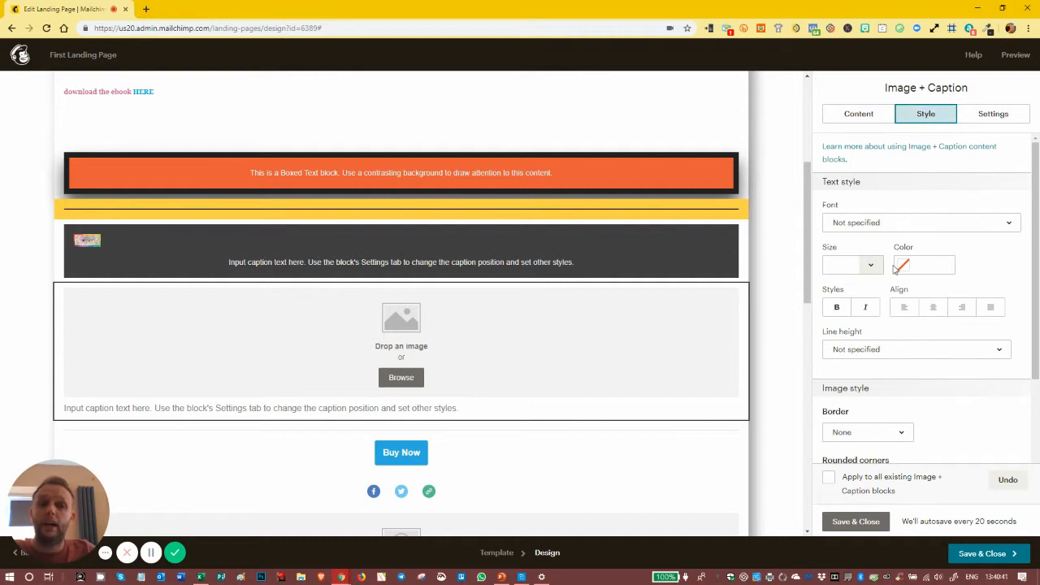
scroll(880, 337, "down", 3)
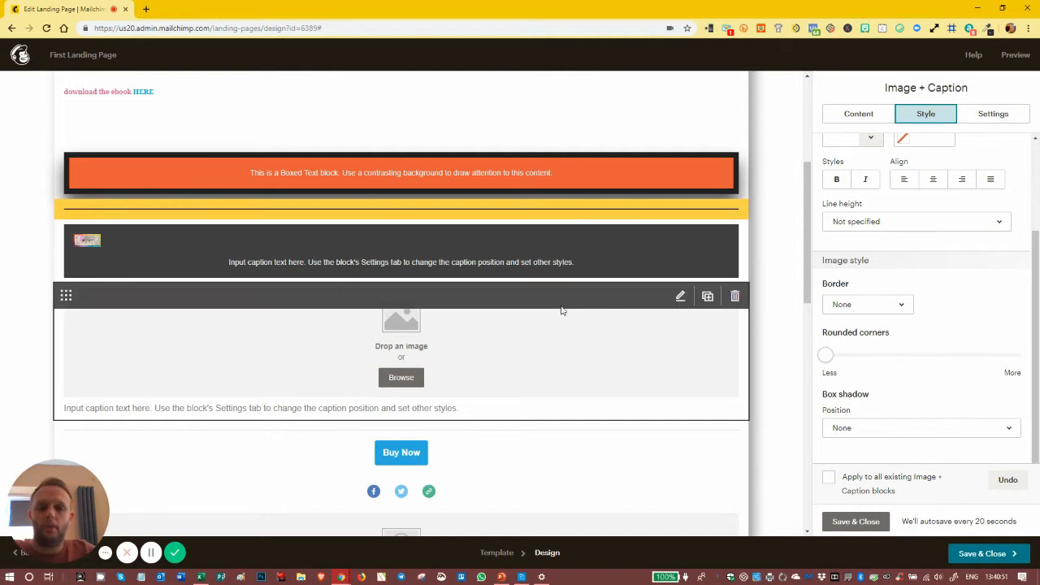
scroll(894, 342, "up", 1)
scroll(902, 284, "up", 2)
- Try the Right, Top and Left caption positions on the Image + Caption block and return it to Bottom
left_click(979, 122)
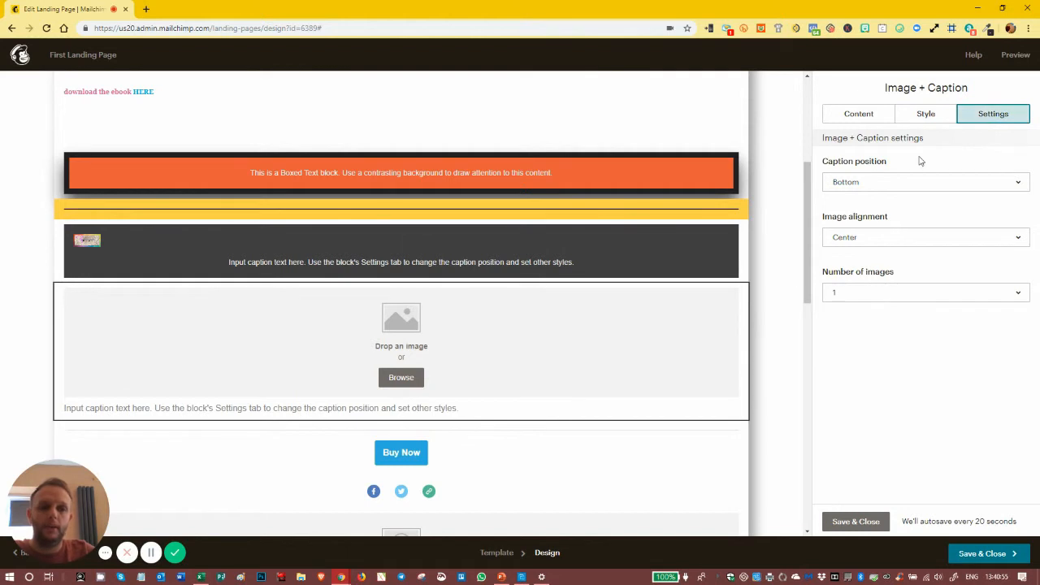
left_click(879, 183)
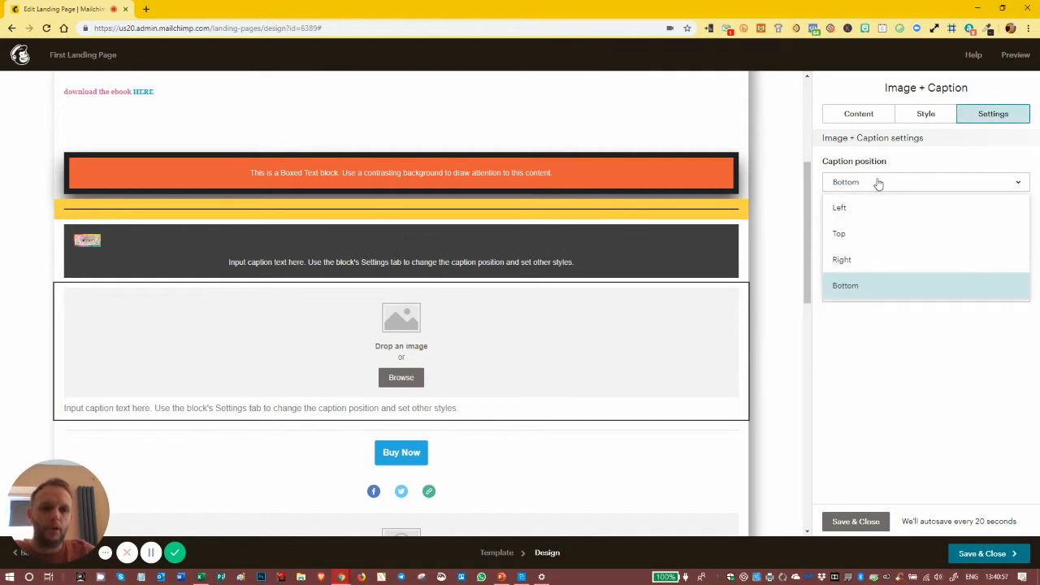
left_click(861, 263)
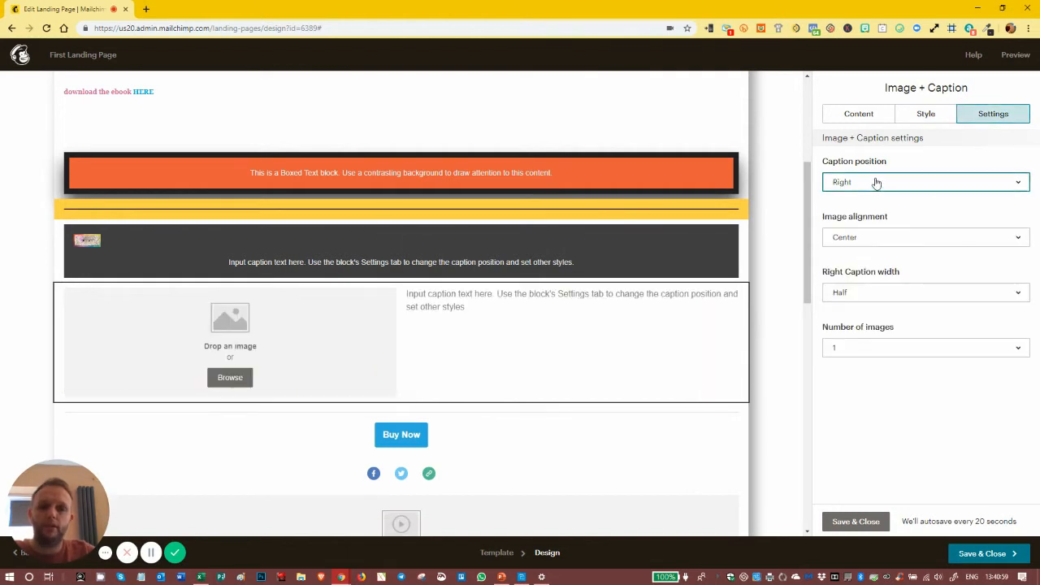
left_click(876, 183)
left_click(853, 235)
left_click(869, 185)
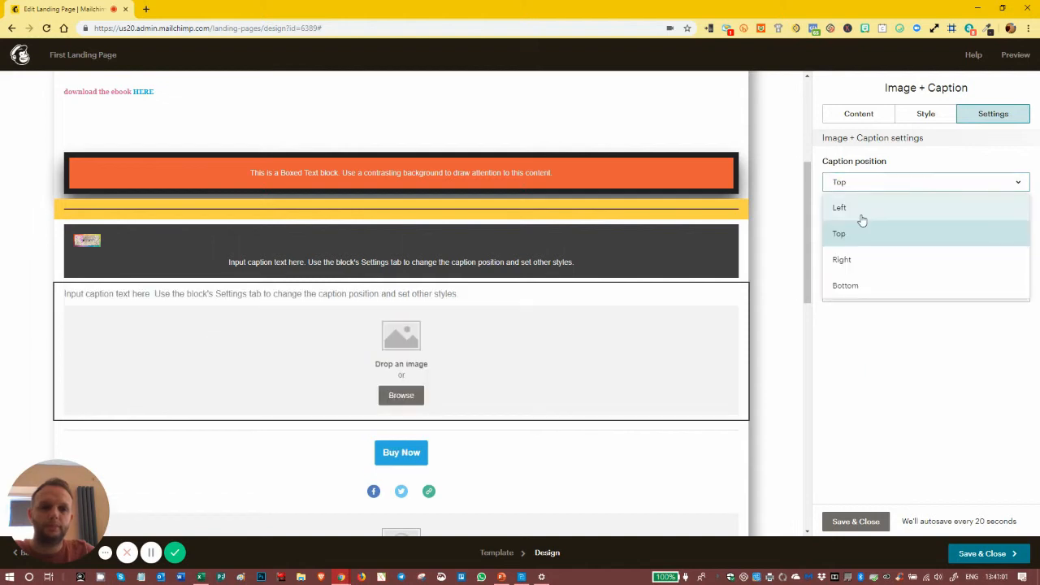
left_click(861, 213)
left_click(861, 186)
left_click(851, 286)
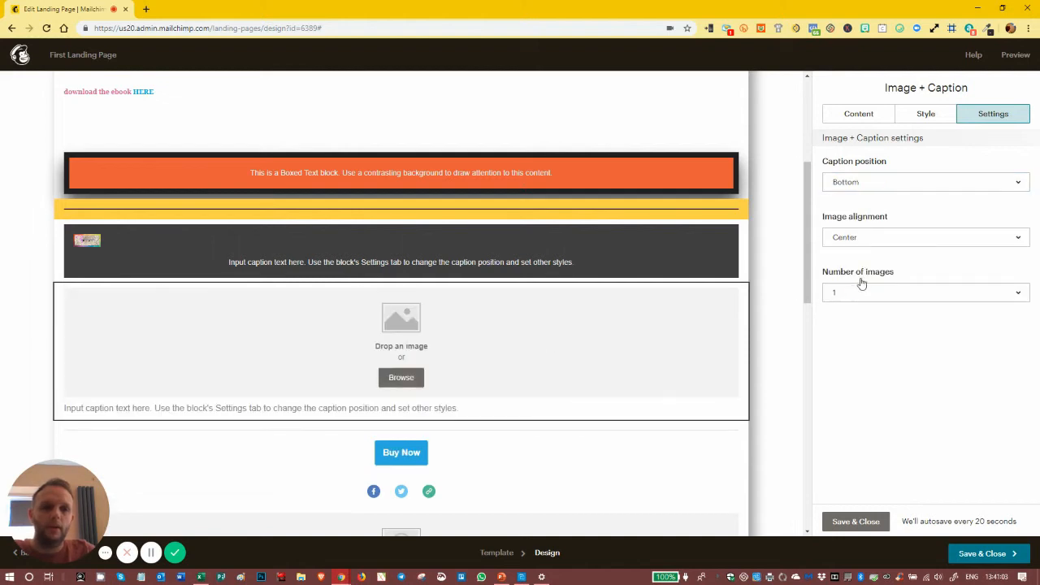
- Keep the Image + Caption block's image alignment at Center and set its number of images to 4
left_click(866, 239)
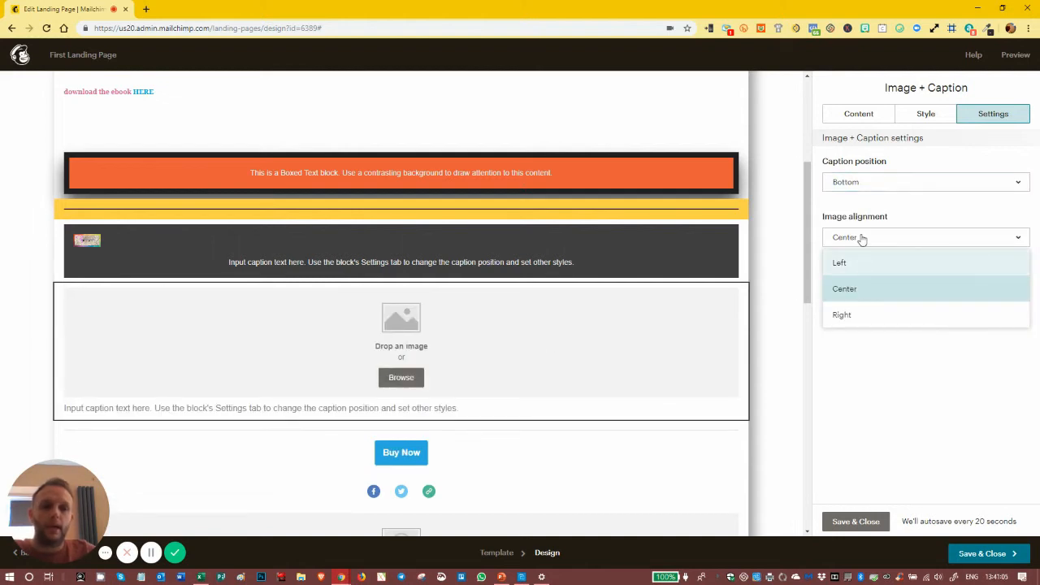
left_click(857, 242)
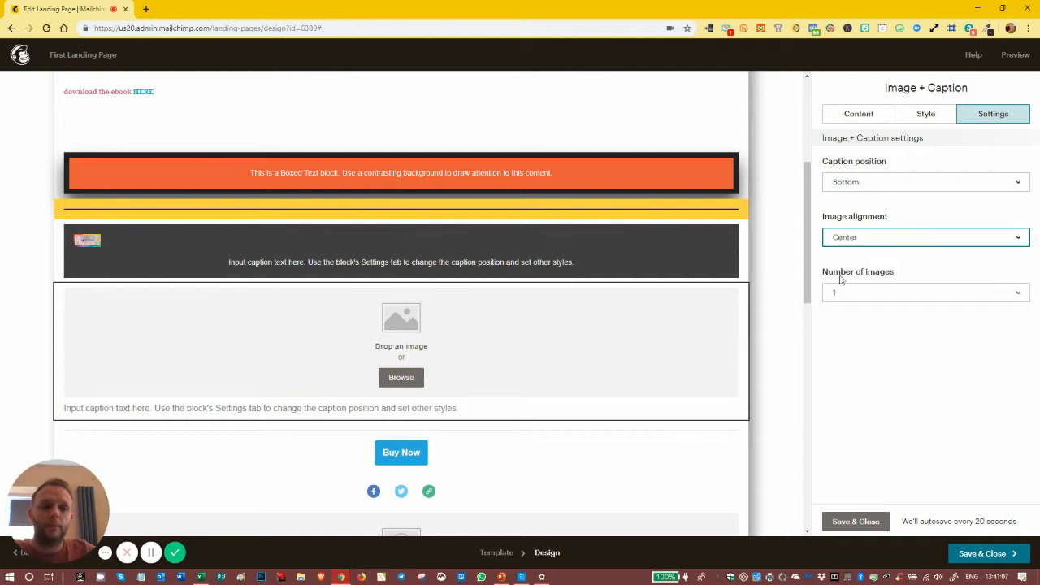
left_click(851, 295)
left_click(846, 397)
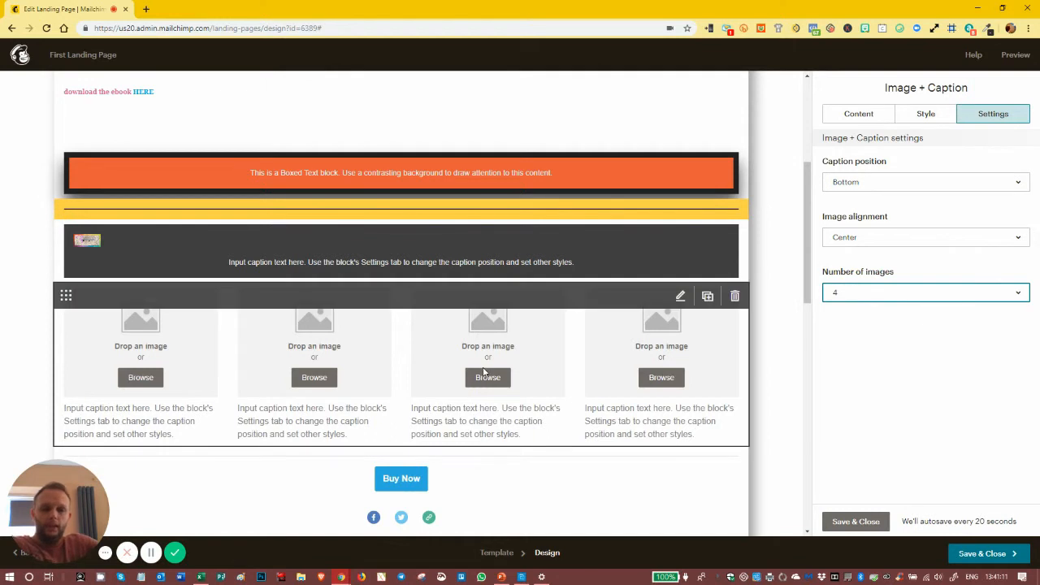
- Review the content of Captions 1 to 4 in the Image + Caption block, and save and close the block
left_click(858, 117)
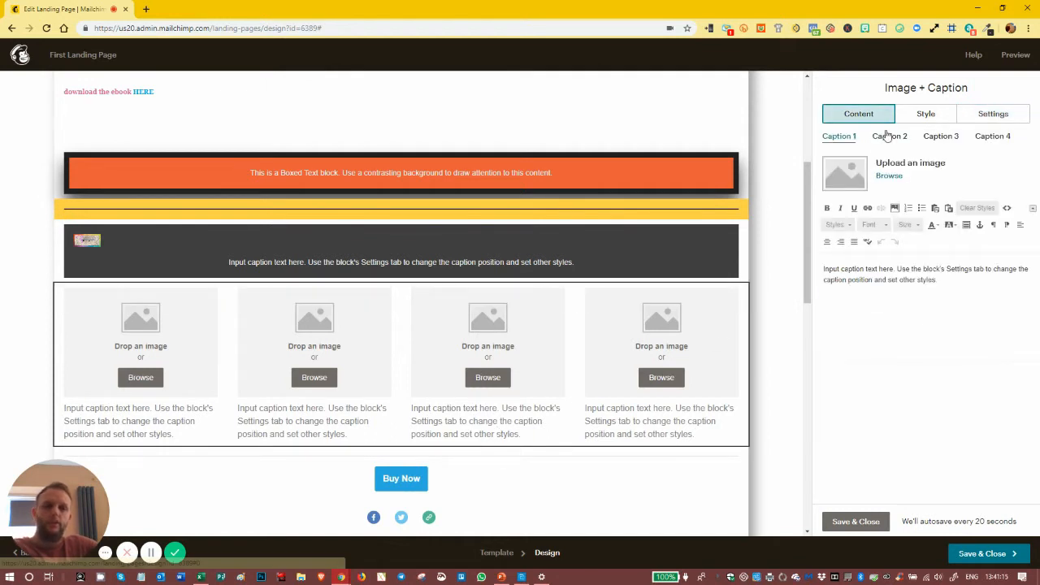
left_click(887, 137)
left_click(940, 138)
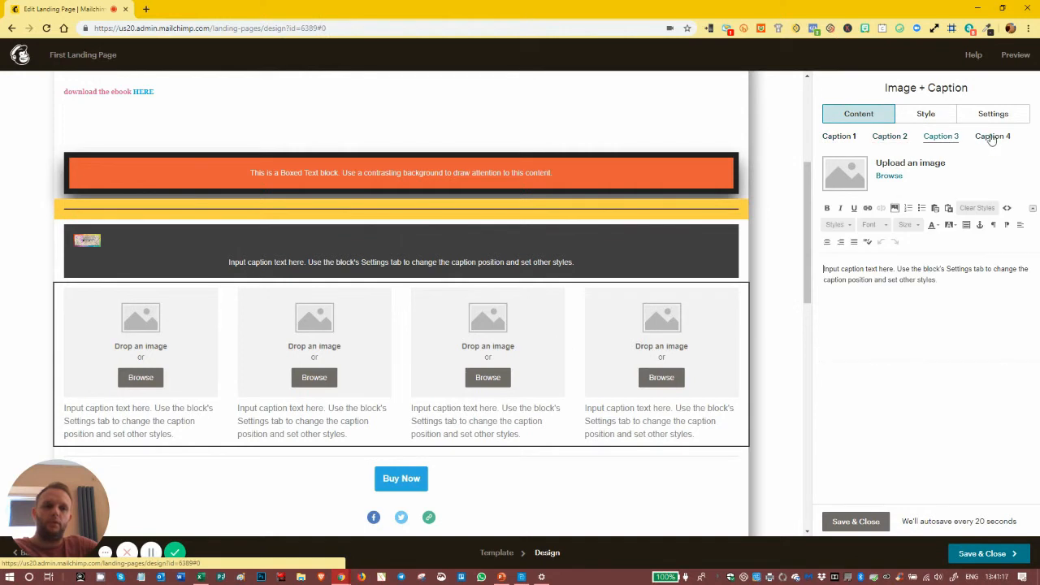
left_click(991, 138)
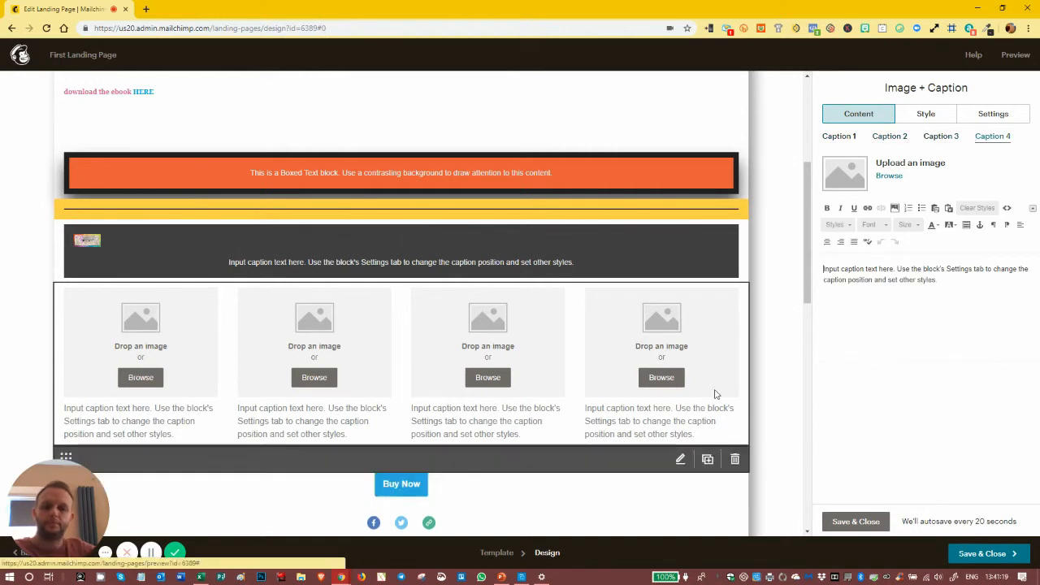
scroll(646, 340, "down", 2)
left_click(856, 521)
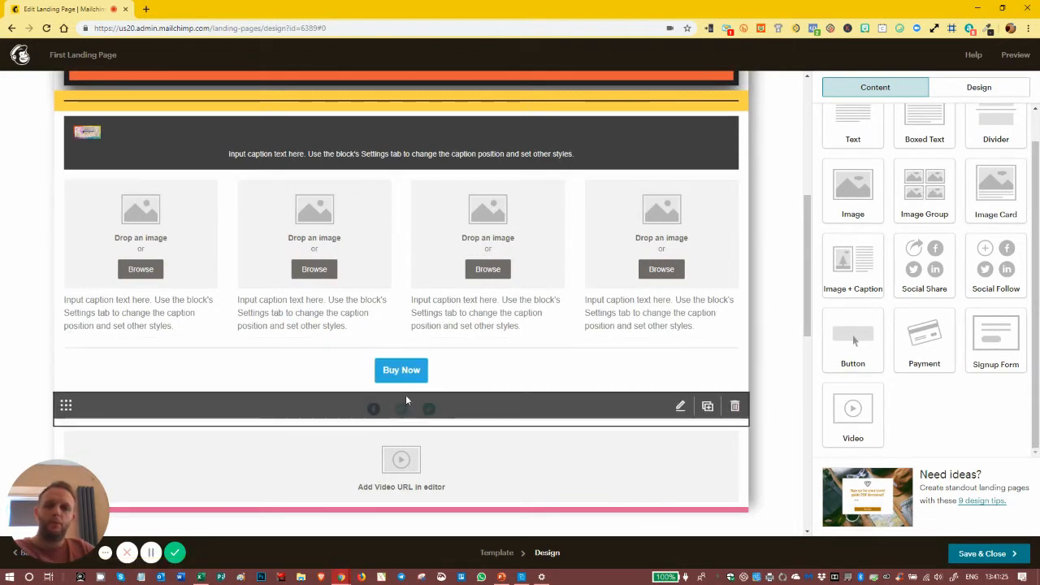
- Open the Buy Now button block for editing and link it to the wide Lexi Media logo file from the Content Studio
left_click(439, 377)
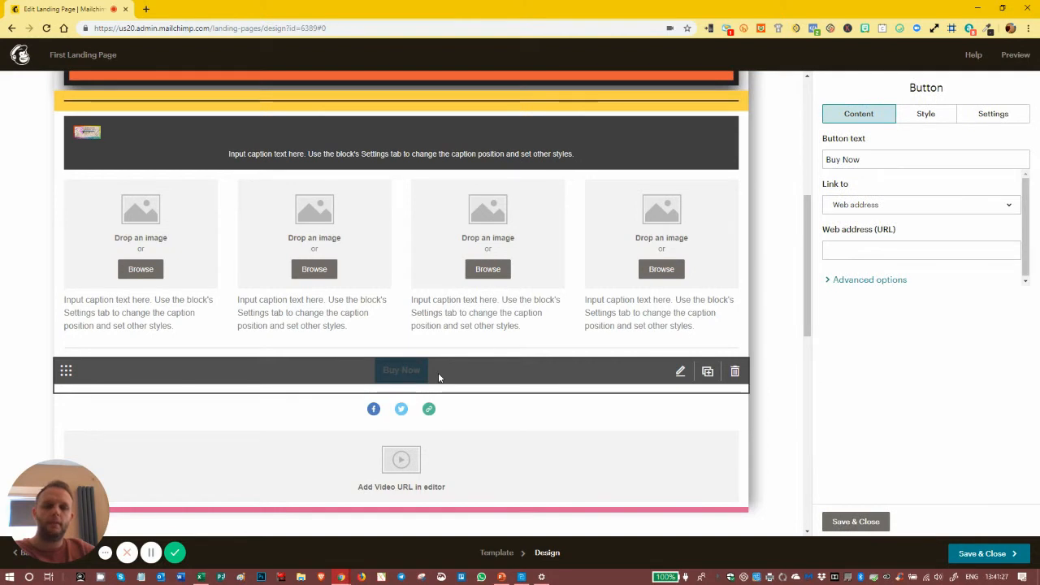
triple_click(866, 159)
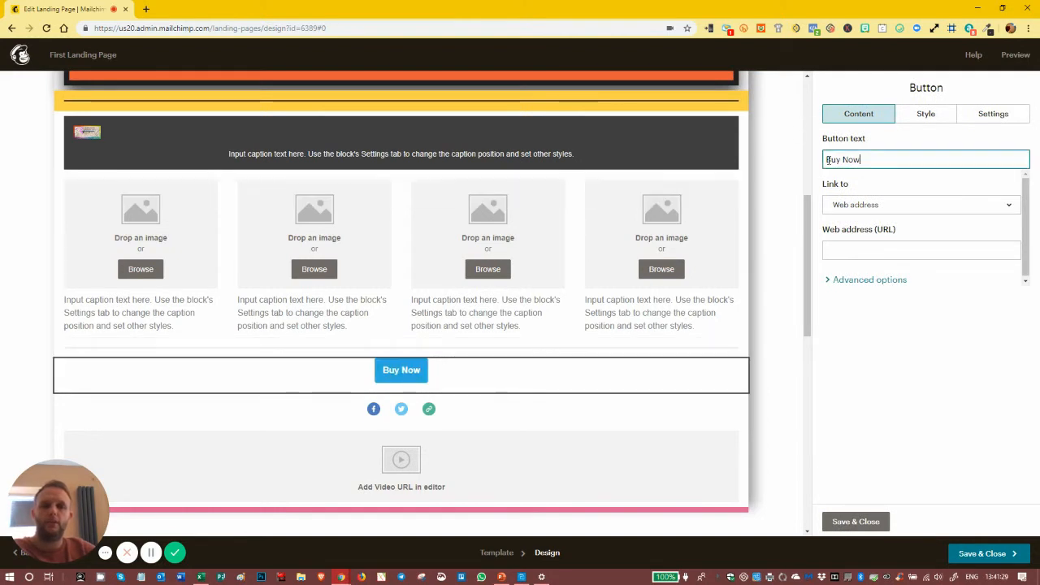
left_click(847, 209)
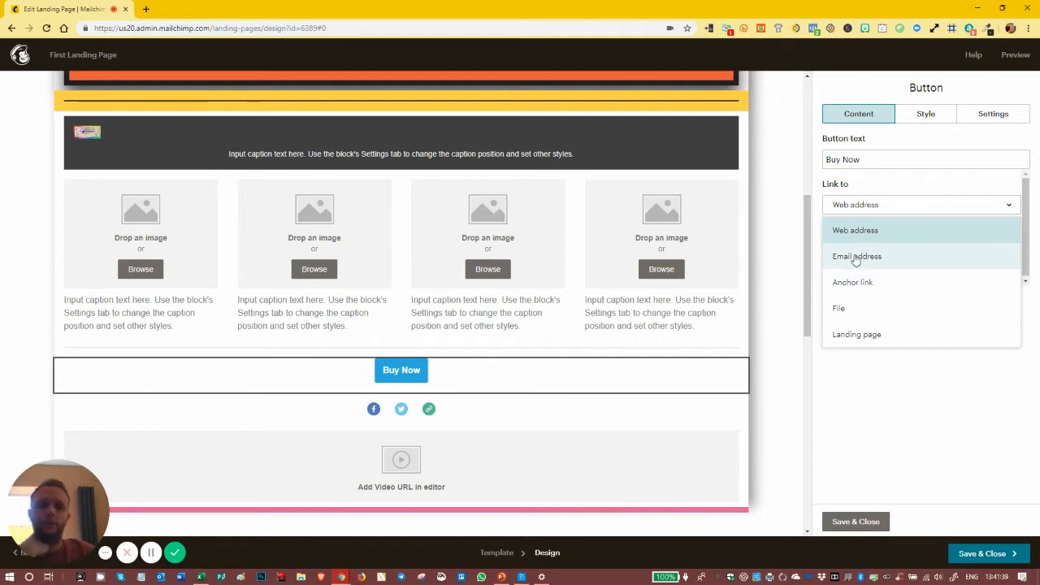
left_click(849, 319)
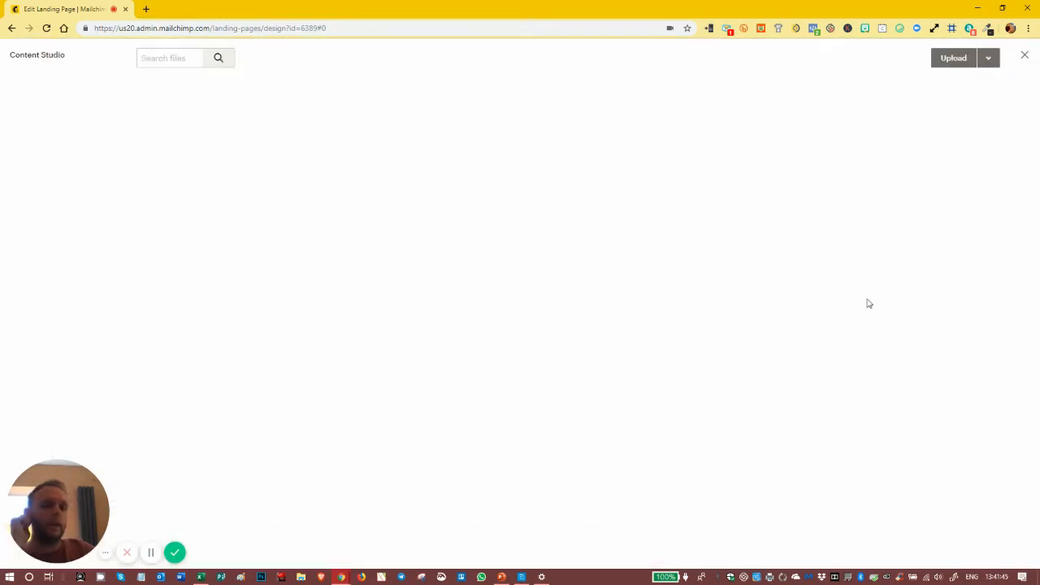
left_click(172, 183)
left_click(364, 191)
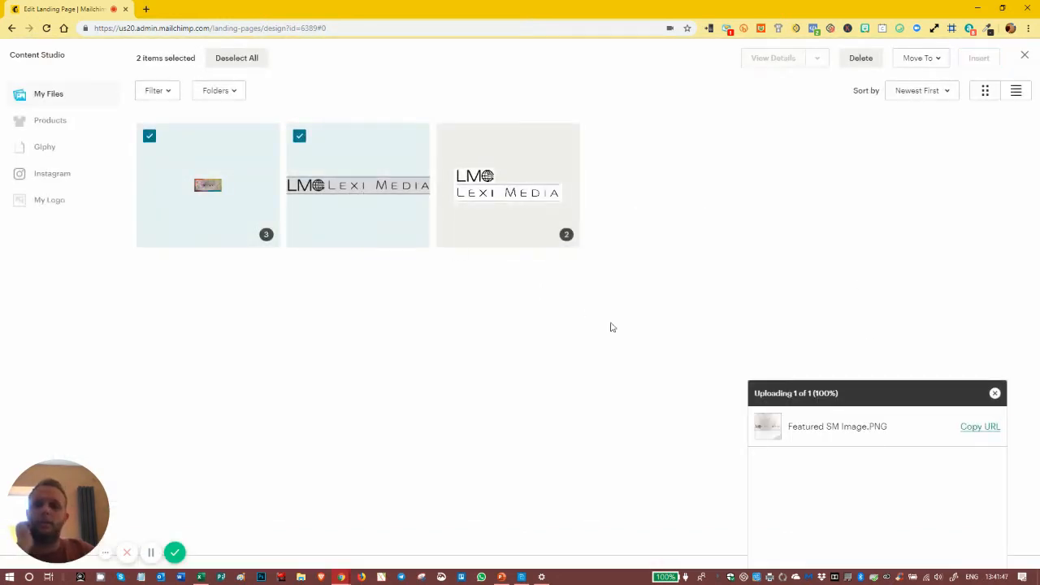
left_click(147, 136)
left_click(975, 59)
- Change the button text to "Download the image"
left_click_drag(878, 162, 777, 167)
type("Do")
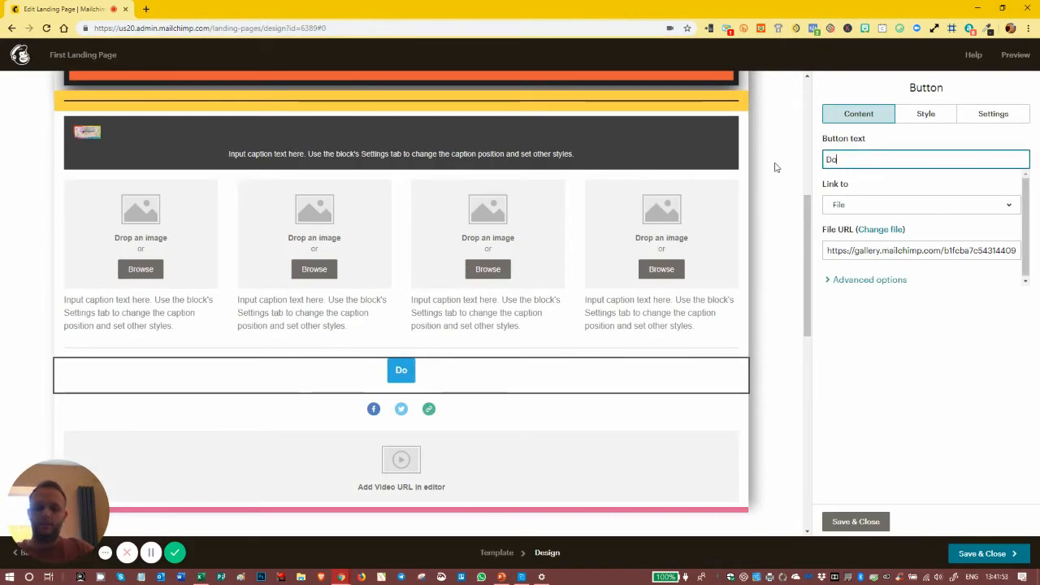
type("wnload the")
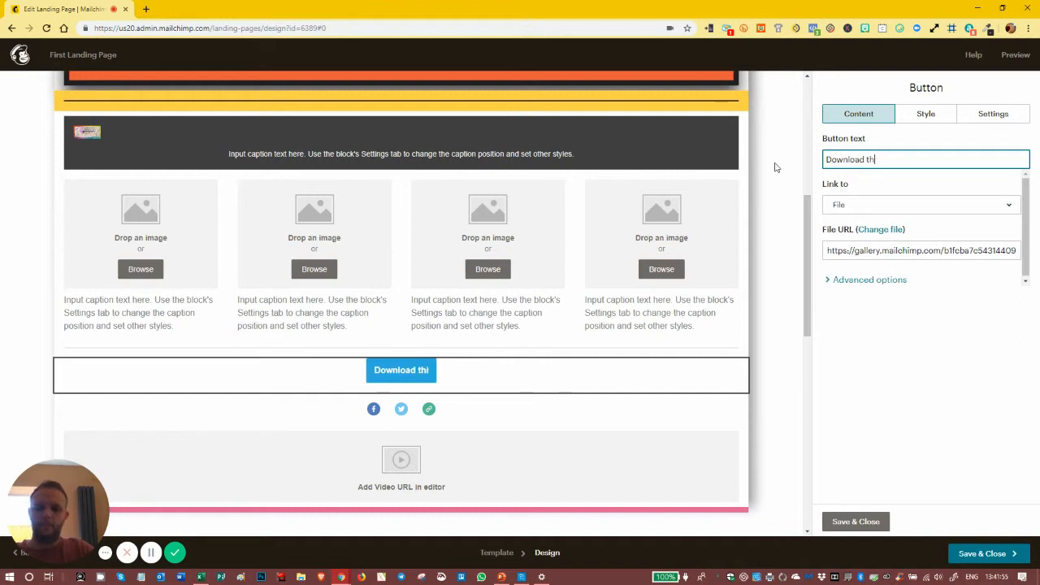
type(" image")
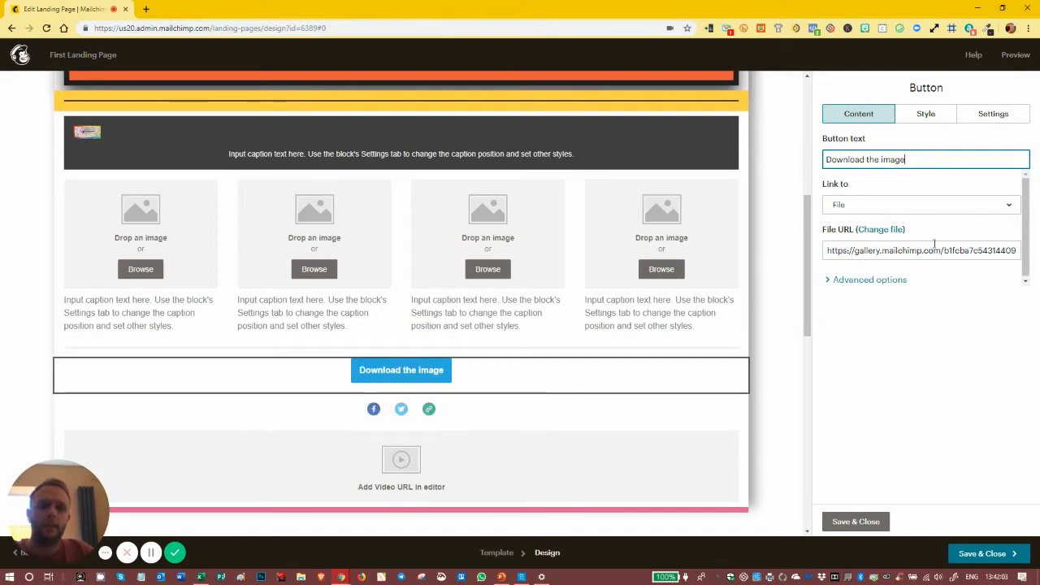
- Examine the button's file URL, its advanced link options and its style options
left_click(943, 253)
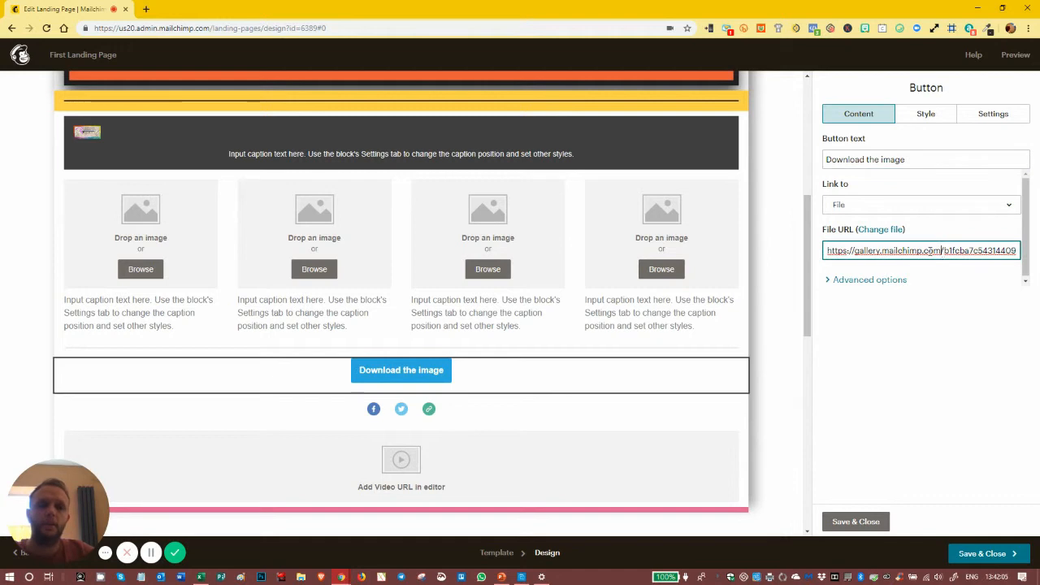
left_click(879, 285)
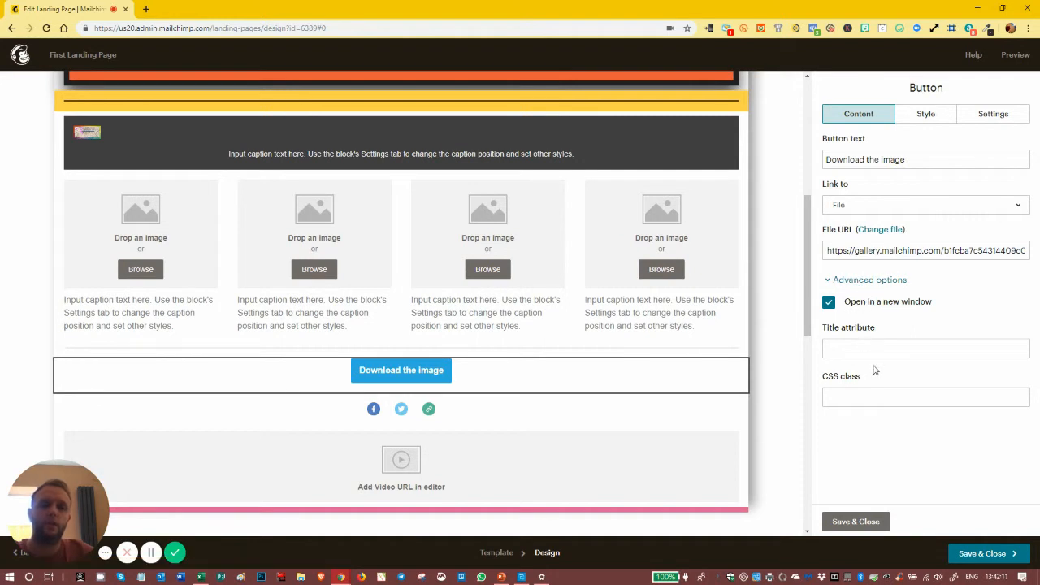
left_click(868, 397)
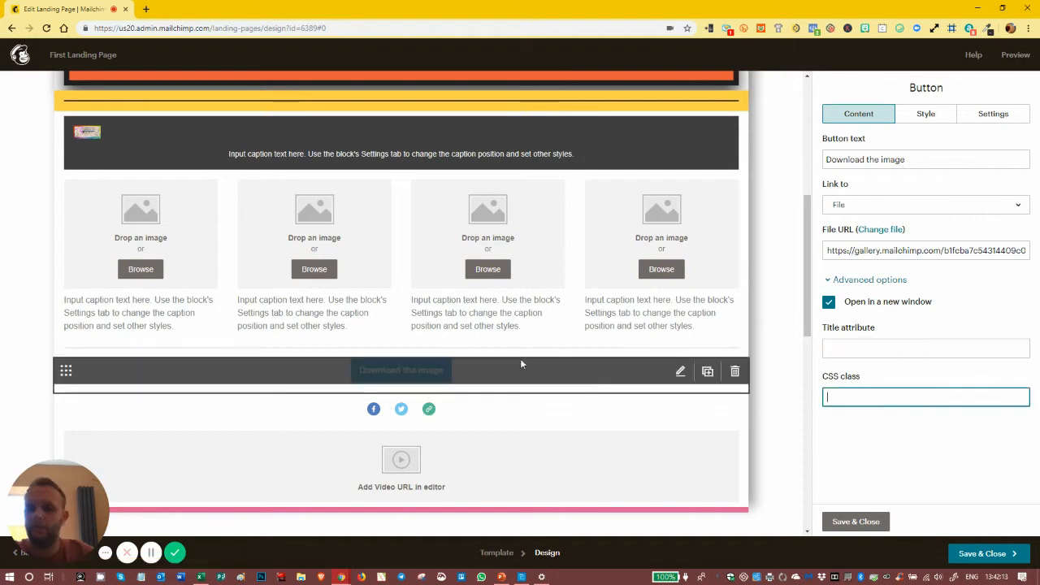
scroll(528, 358, "up", 2)
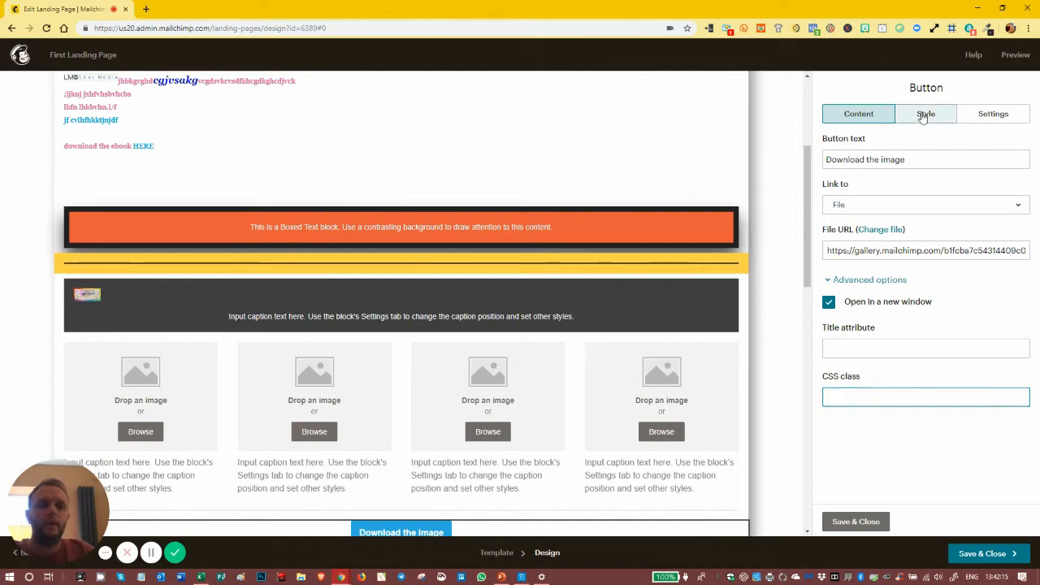
left_click(924, 116)
scroll(577, 284, "down", 3)
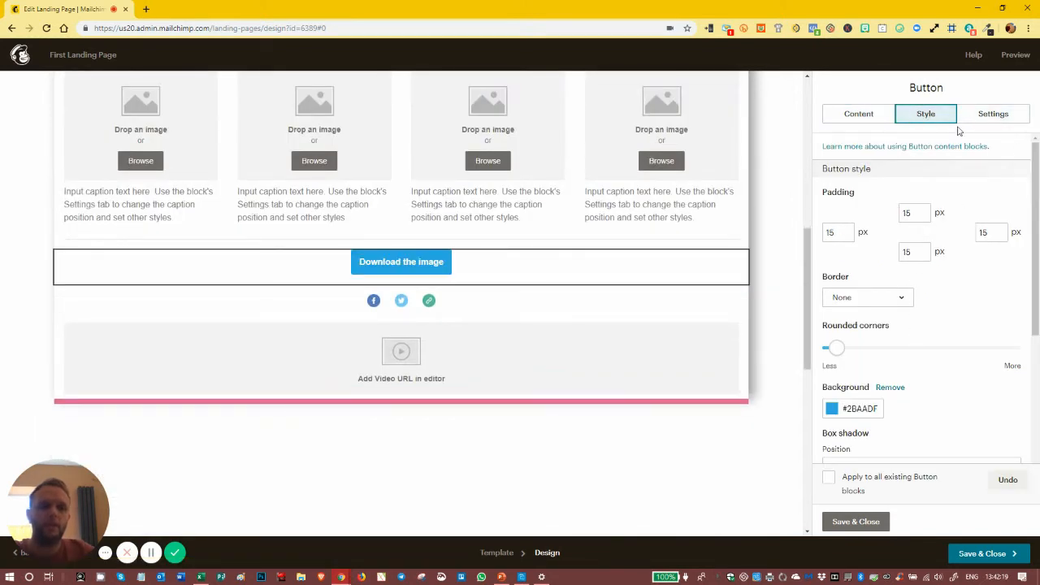
- Try the Full width setting on the button and return its width to Fit to text
left_click(992, 116)
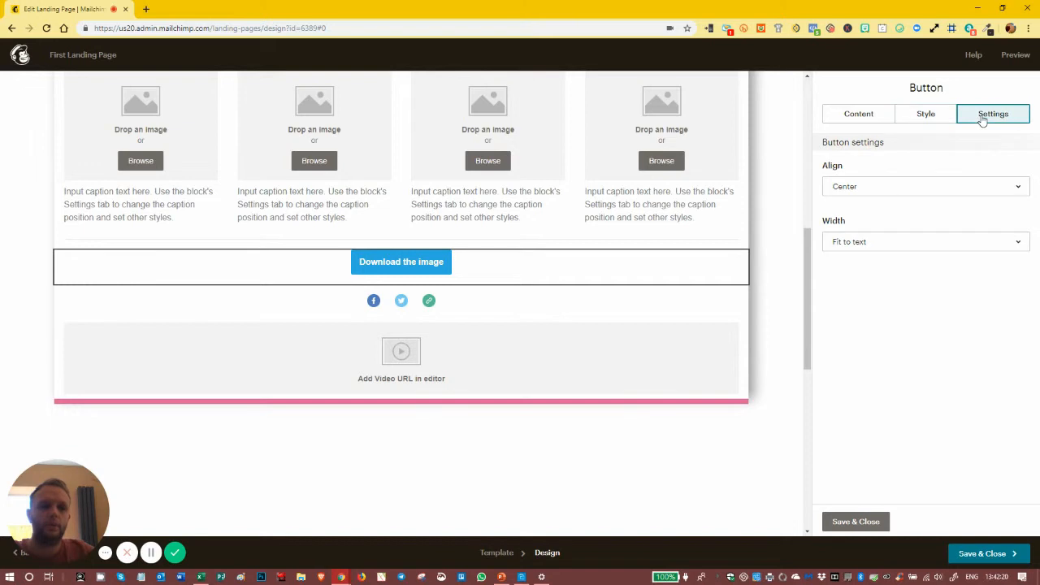
left_click(873, 245)
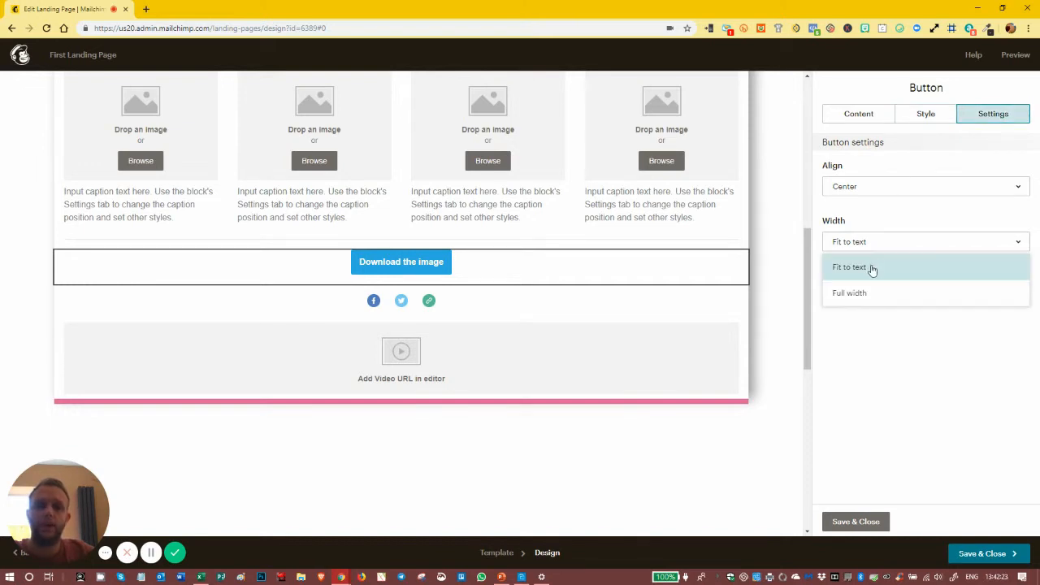
left_click(861, 295)
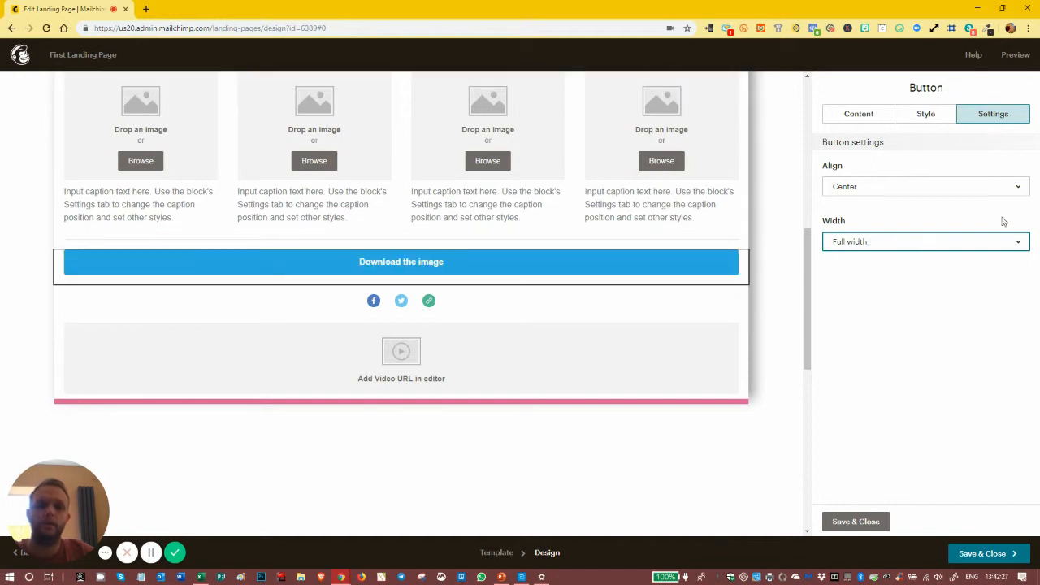
left_click(924, 241)
left_click(863, 274)
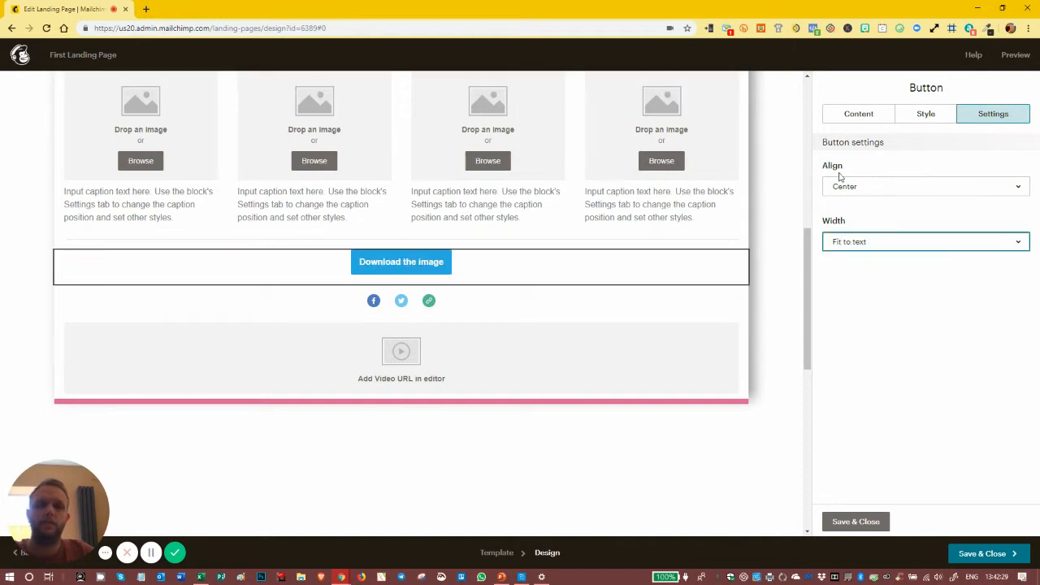
- Try the other alignments for the button and return it to Center
left_click(854, 192)
left_click(854, 213)
left_click(858, 193)
left_click(850, 267)
left_click(854, 194)
left_click(849, 234)
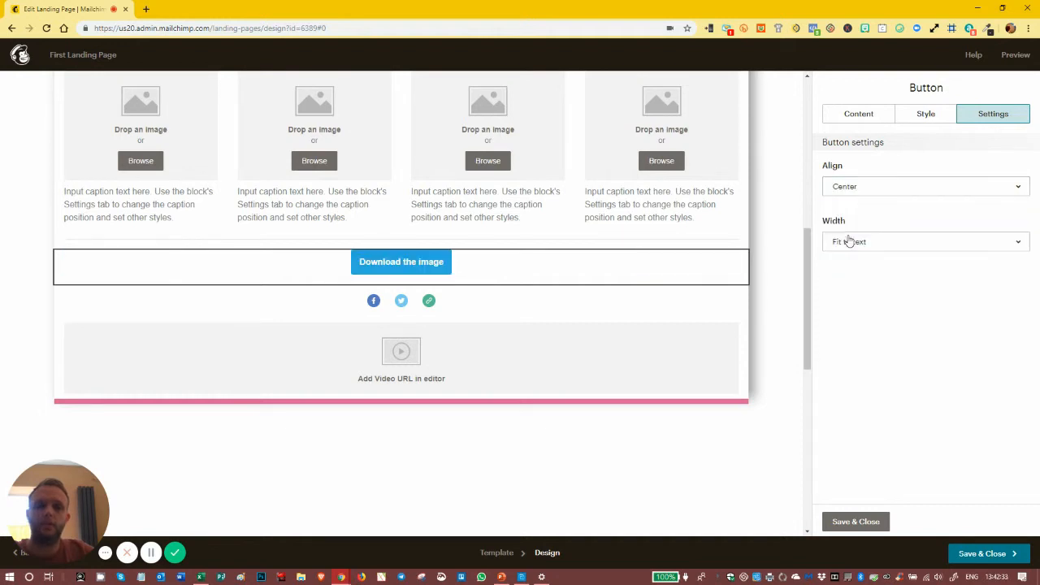
- Set the button's left and right padding to 150 px each
left_click(925, 115)
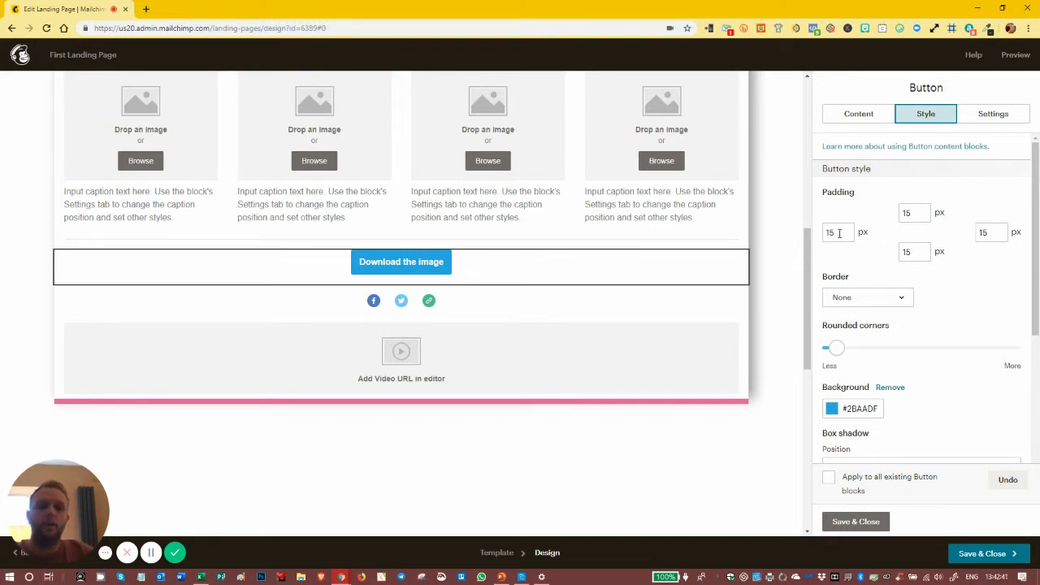
left_click_drag(836, 233, 821, 230)
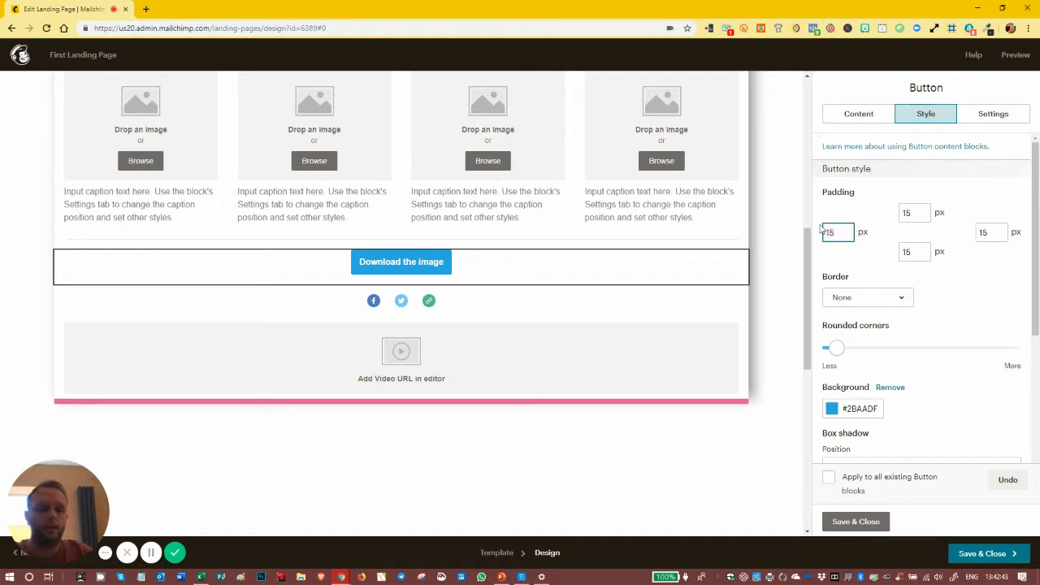
left_click(956, 287)
left_click(990, 231)
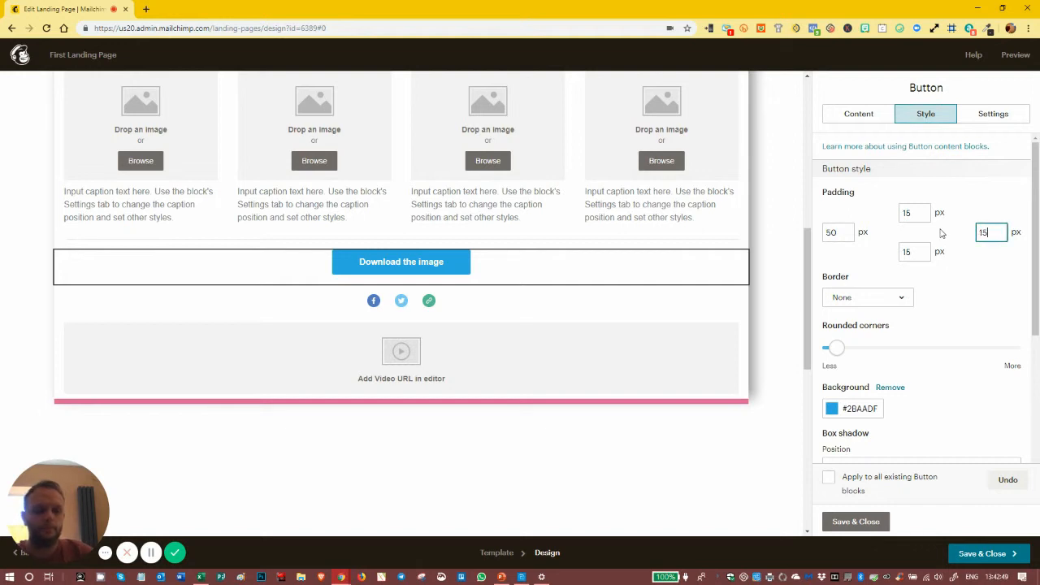
left_click(963, 277)
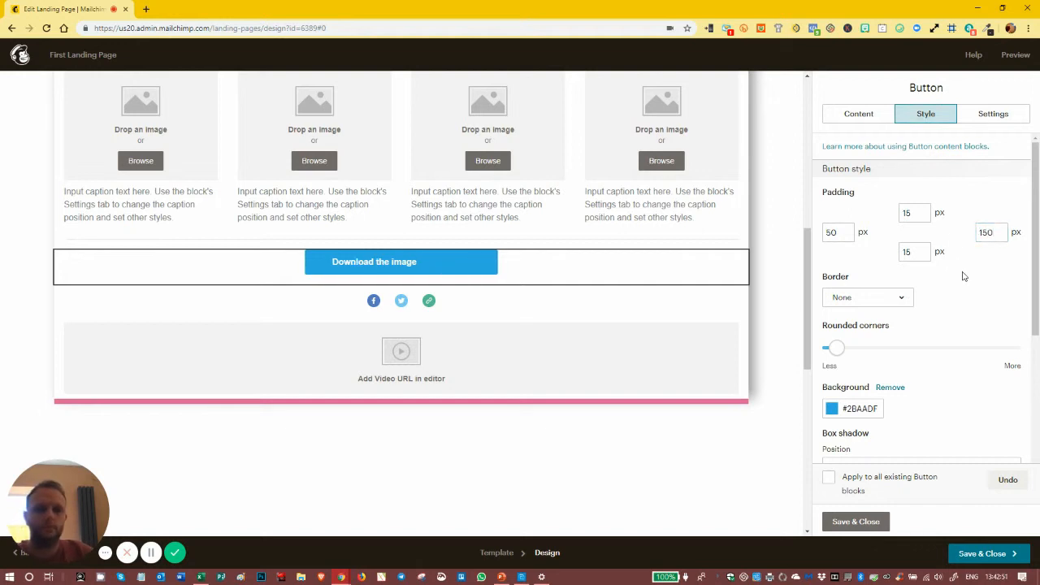
left_click(831, 232)
type("1")
left_click(970, 290)
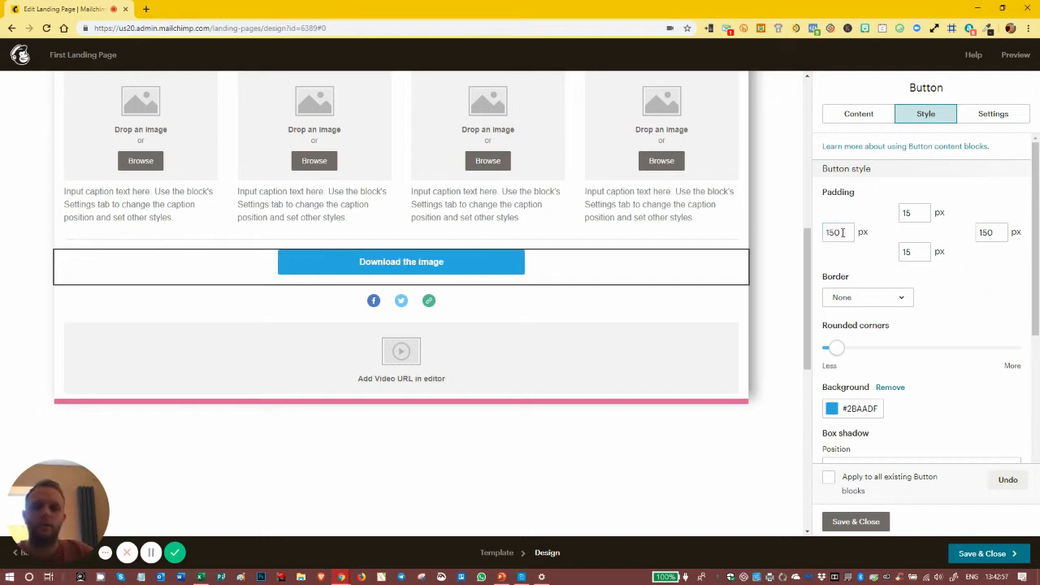
- Give the button a Solid 5px border in dark colour #222222
left_click(867, 299)
left_click(854, 349)
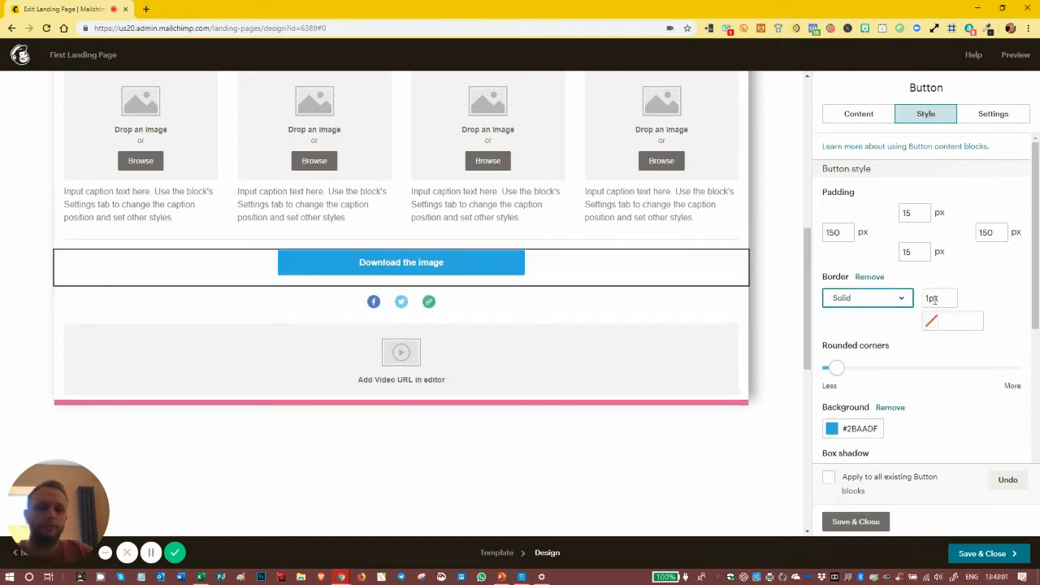
left_click(932, 298)
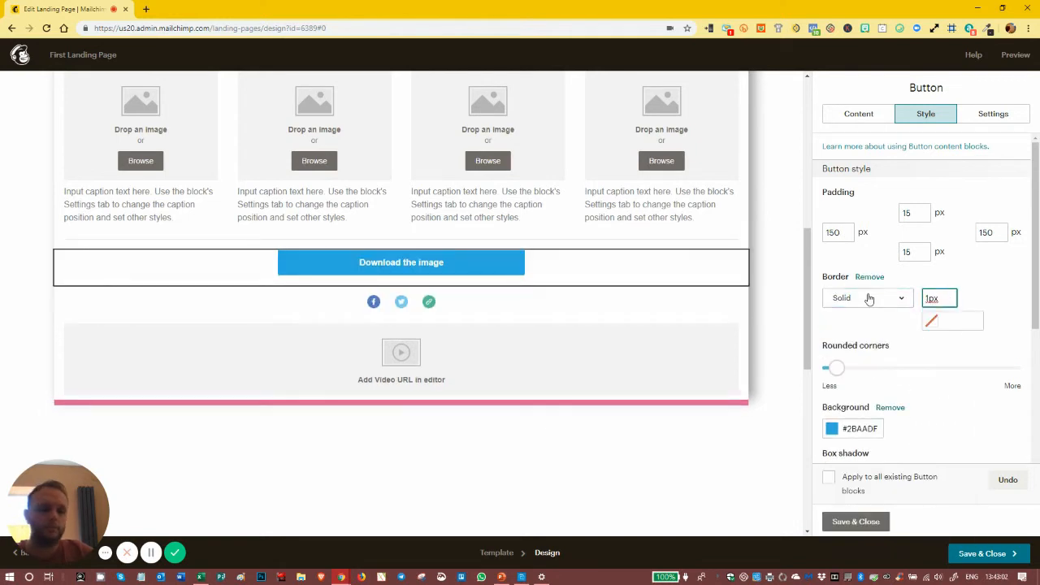
type("5")
left_click(967, 323)
left_click(933, 418)
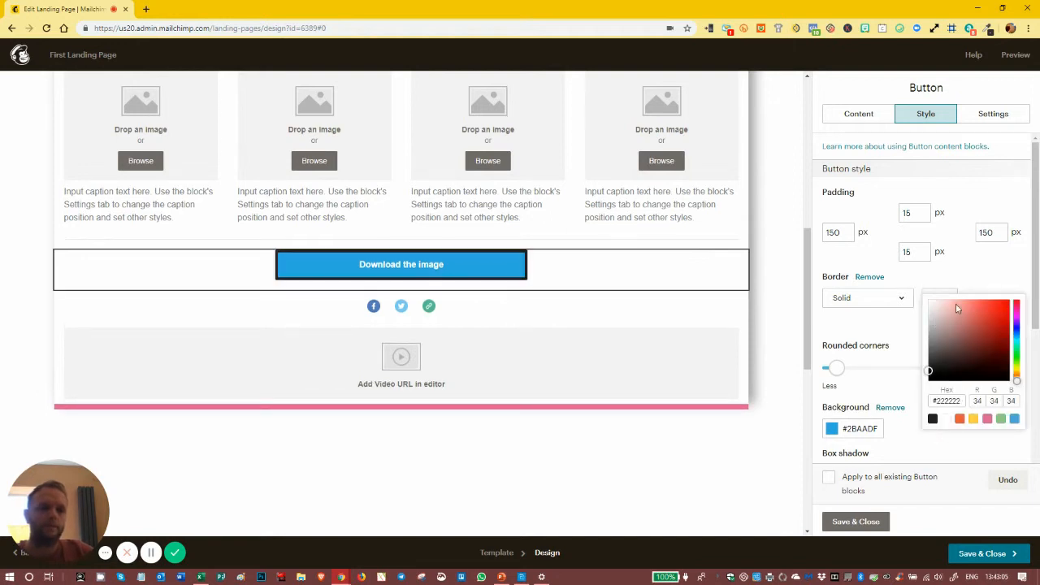
left_click(987, 264)
- Make the button's corners more rounded and set its background to yellow #ffd249
left_click_drag(837, 368, 878, 368)
scroll(936, 401, "down", 2)
left_click(833, 320)
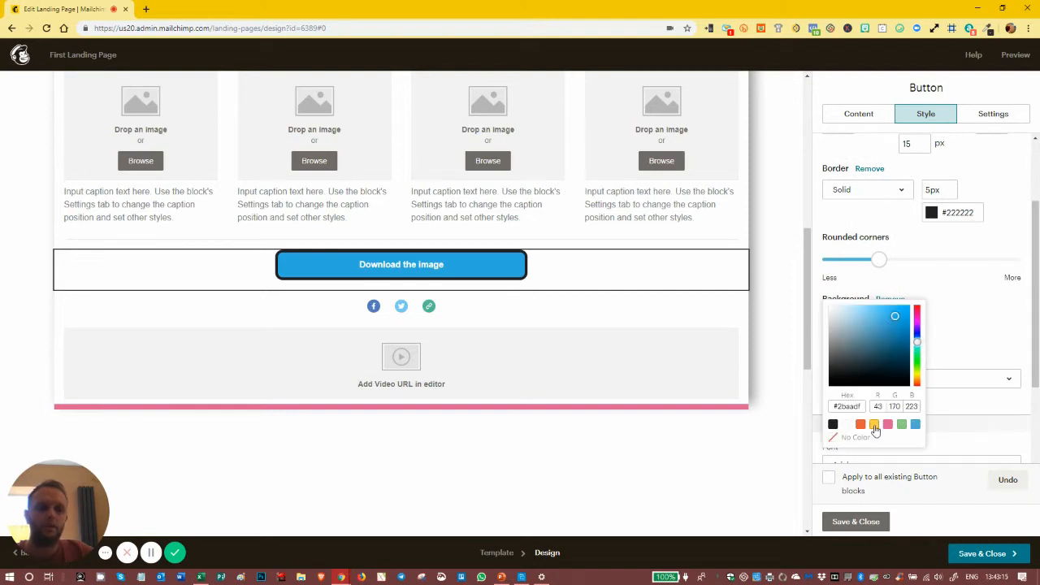
left_click(873, 423)
left_click(944, 355)
- Add a Middle-Right box shadow to the button and raise the shadow's transparency value to nearly the maximum
scroll(934, 348, "down", 3)
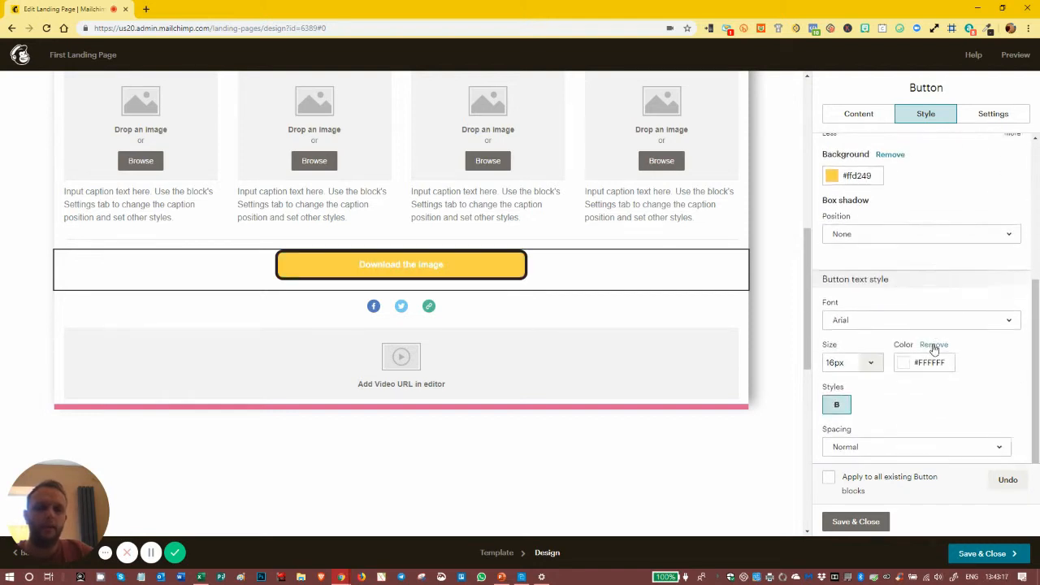
left_click(875, 231)
left_click(884, 361)
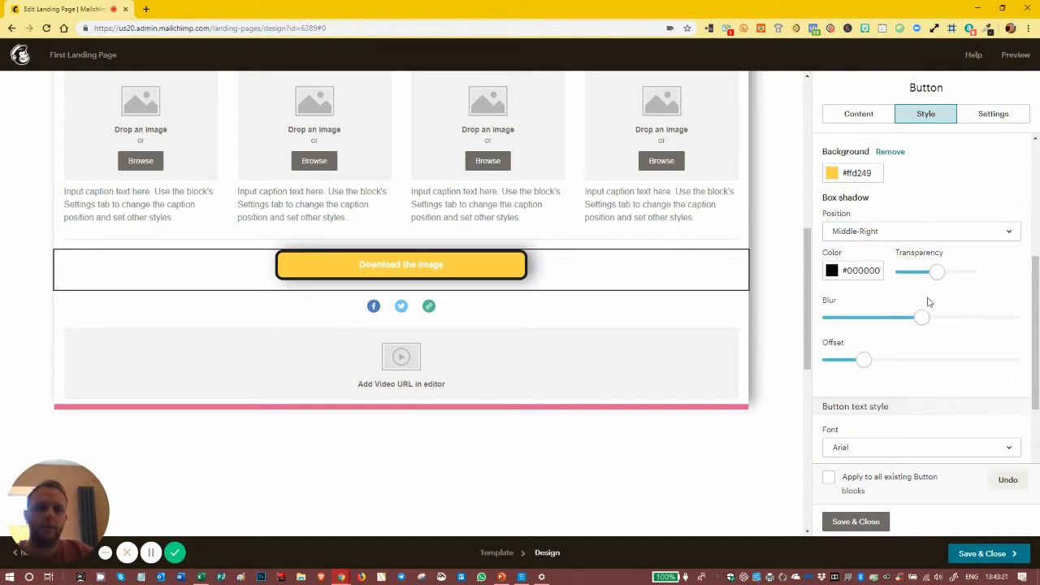
left_click_drag(935, 271, 965, 272)
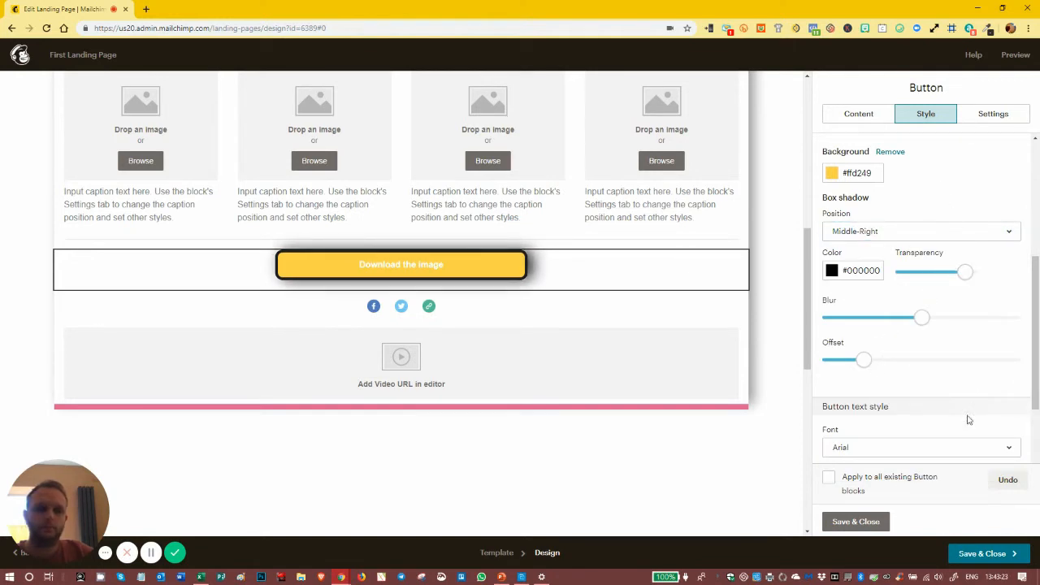
- Set the button text colour to dark #222222
scroll(967, 419, "down", 3)
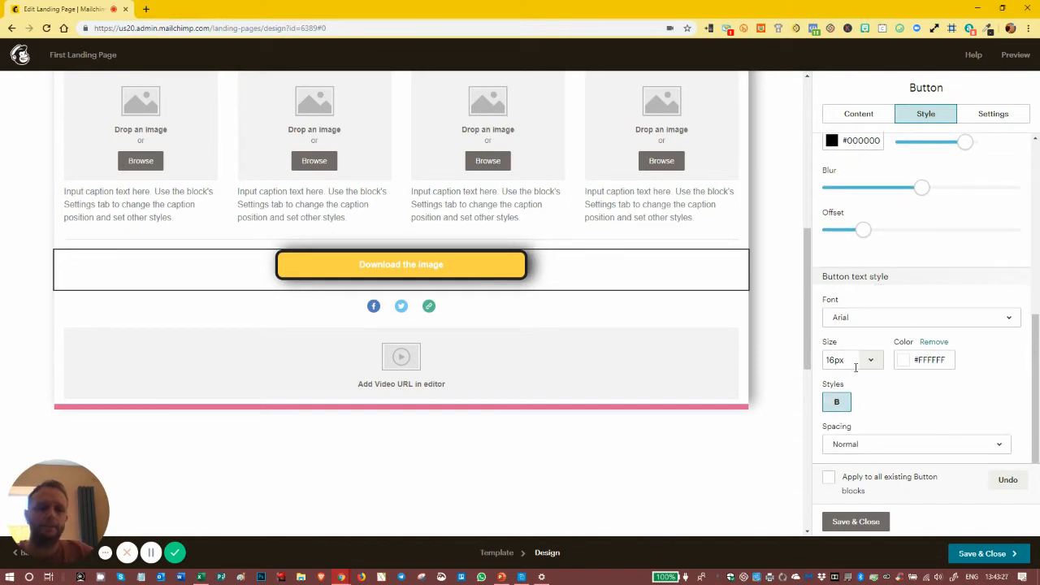
left_click(903, 360)
left_click(907, 475)
left_click(904, 359)
left_click(904, 466)
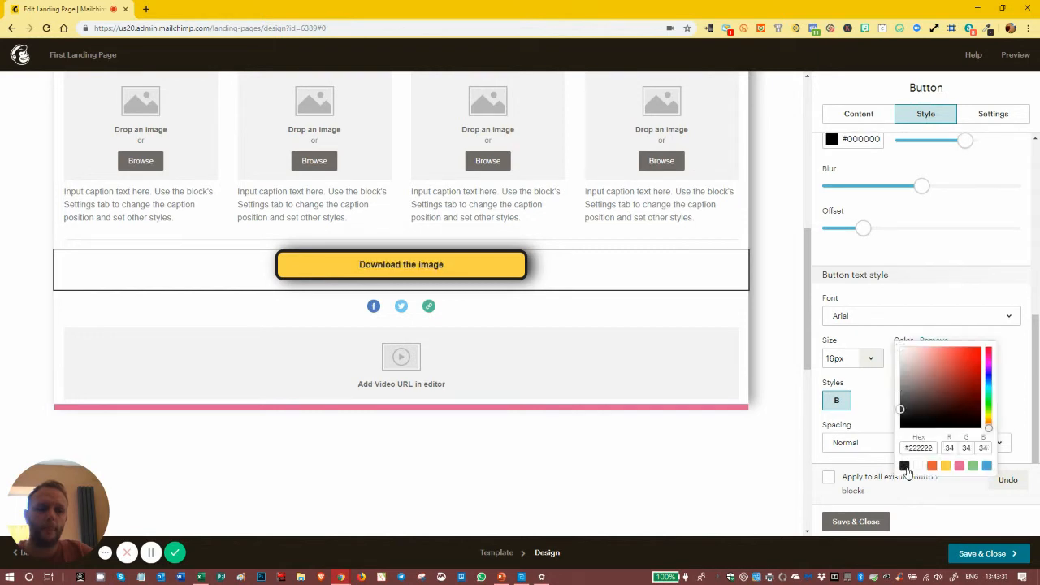
left_click(883, 404)
- Set the button text size to 24px, keep it bold, and set its letter spacing to 5px
left_click(870, 359)
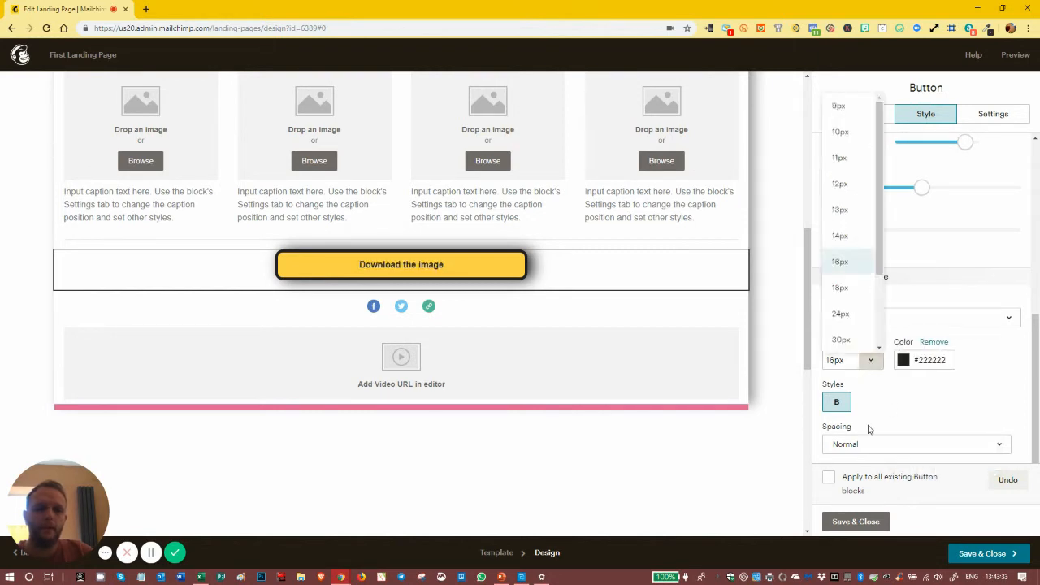
left_click(841, 314)
left_click(836, 402)
left_click(836, 402)
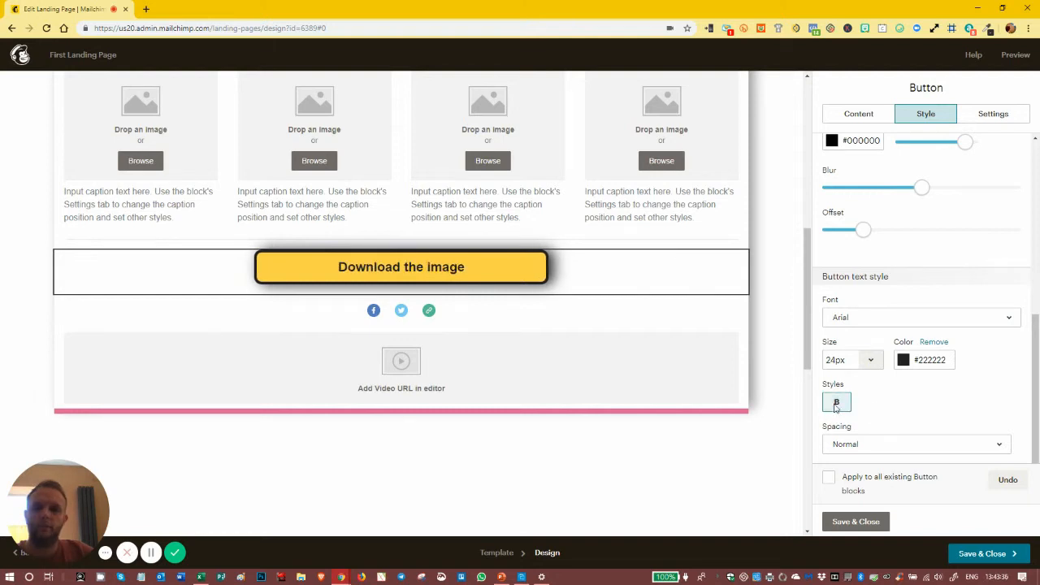
left_click(876, 444)
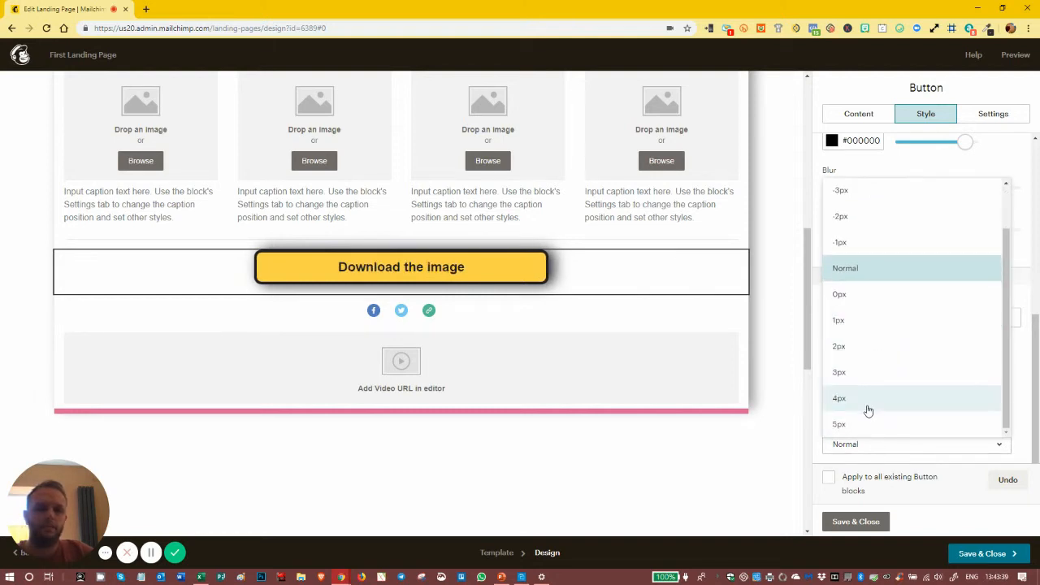
left_click(866, 422)
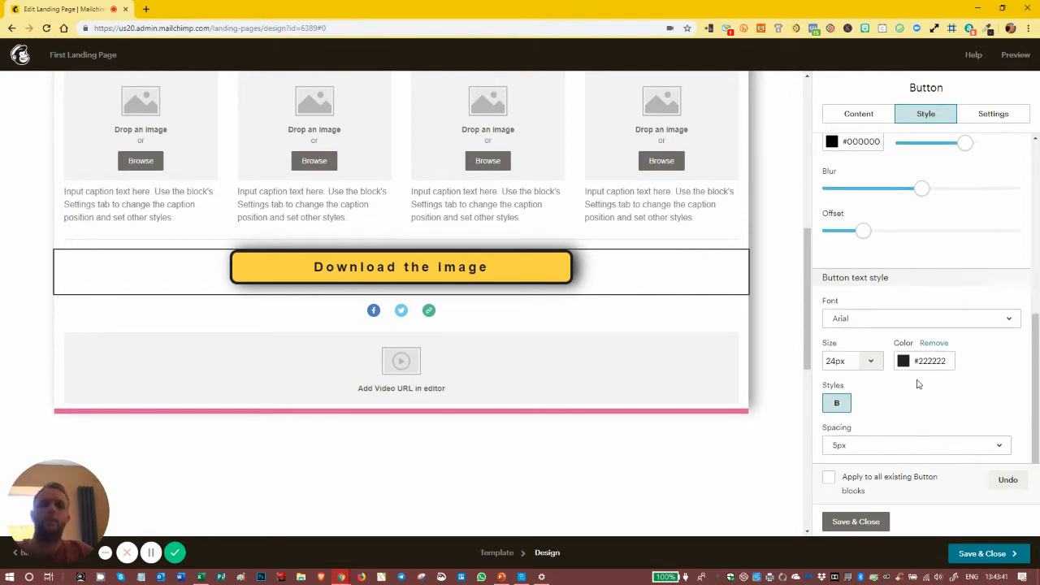
- Check the button's alignment and width settings, and save and close the button block
scroll(918, 384, "up", 5)
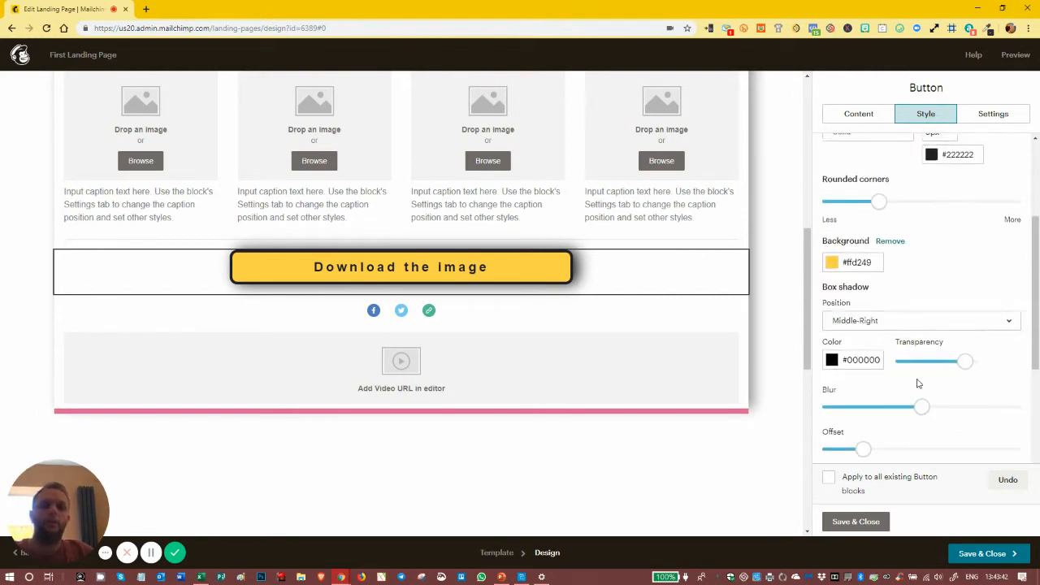
left_click(993, 116)
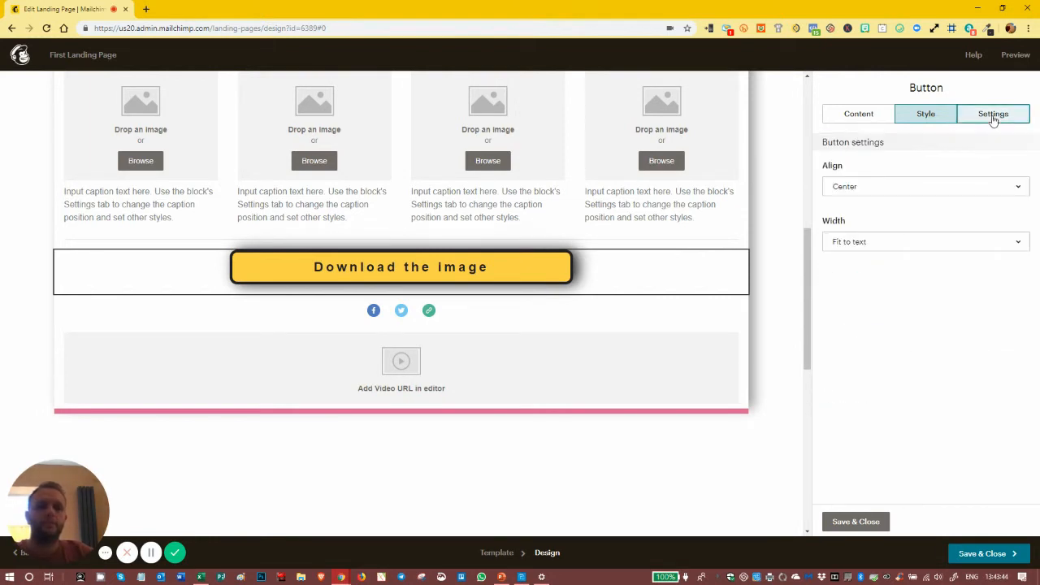
left_click(853, 122)
left_click(855, 522)
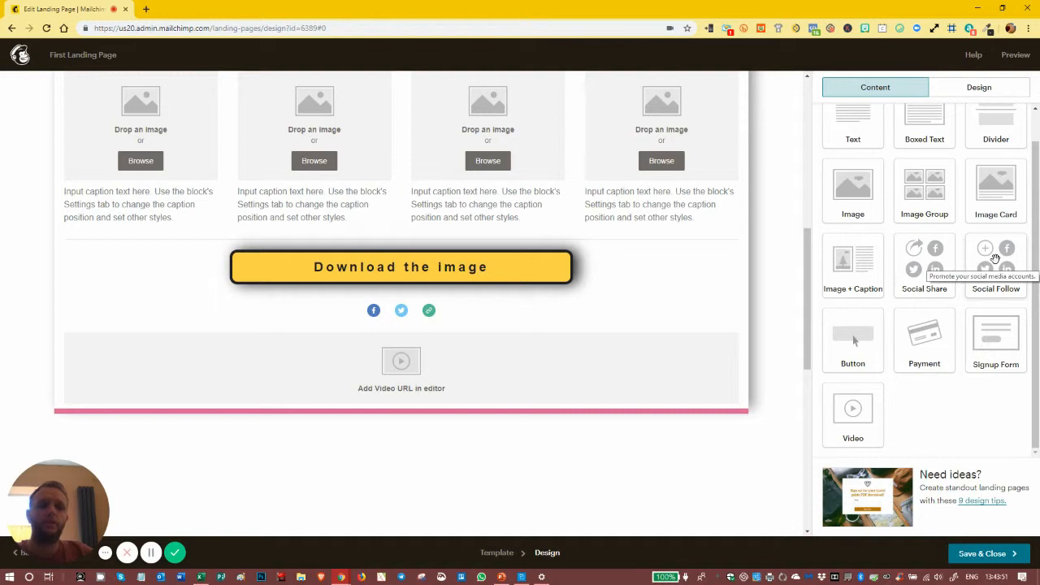
- Open the existing Social Follow block for editing and enter the profile address as its Facebook URL
left_click_drag(995, 259, 594, 325)
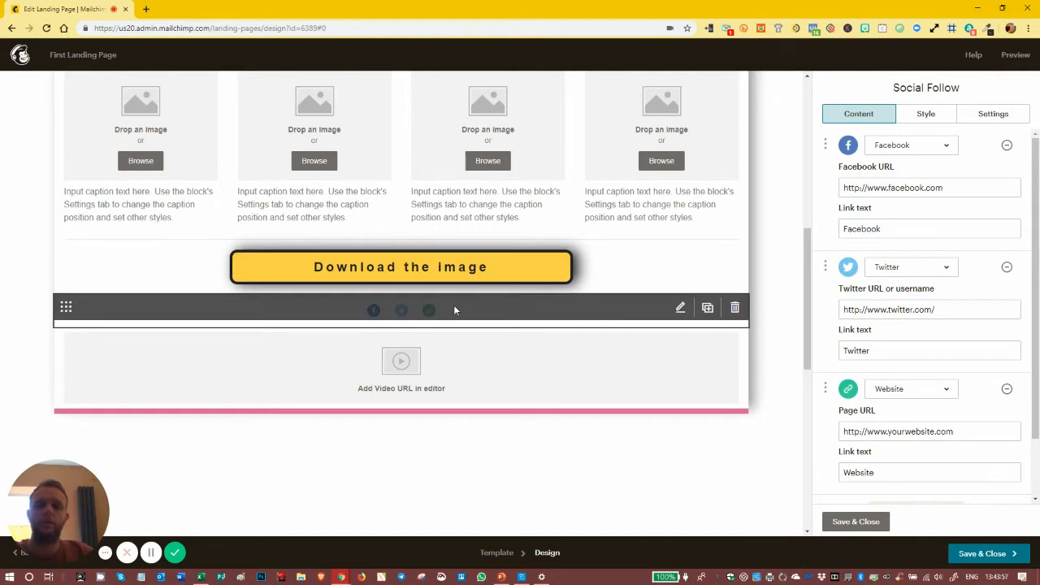
left_click(890, 187)
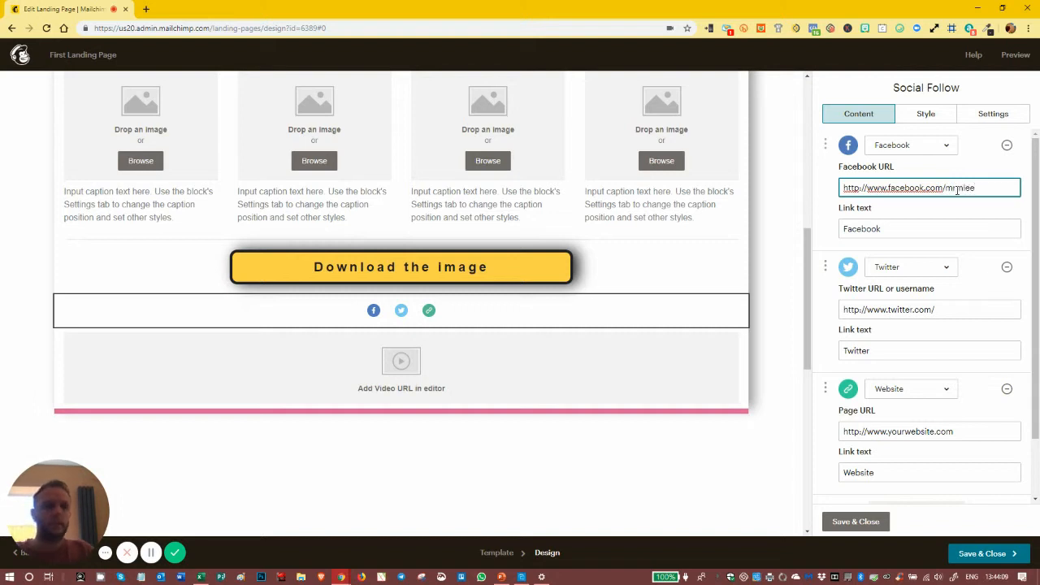
left_click(955, 221)
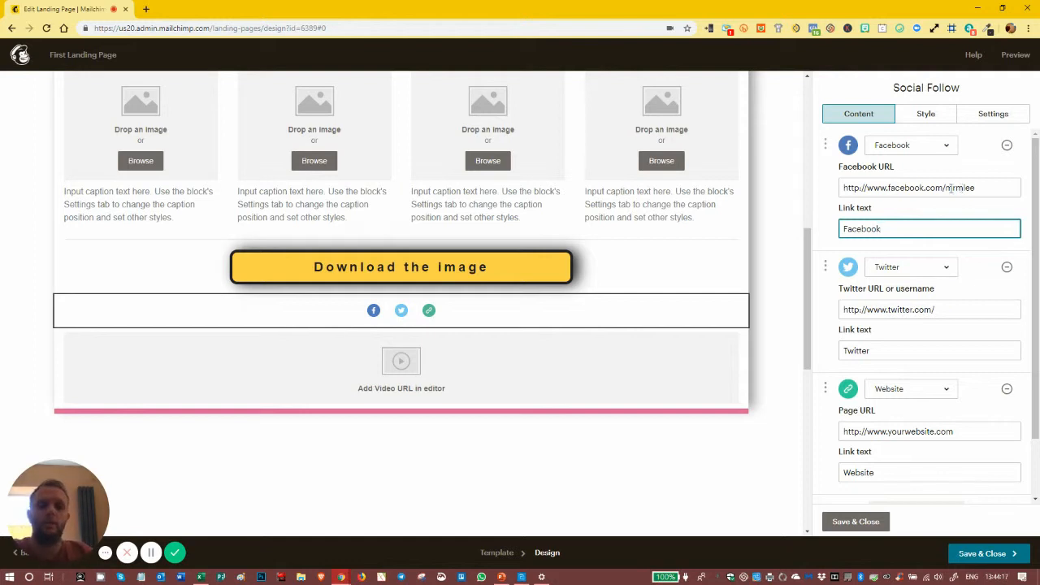
- Examine the full list of services available for the Twitter entry, from Facebook down to Website
left_click(899, 273)
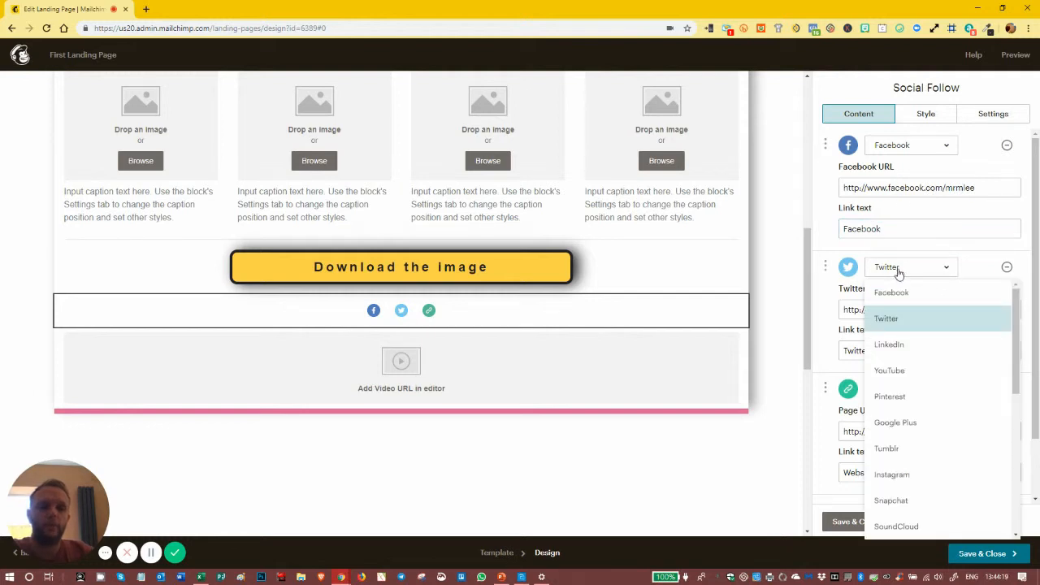
scroll(904, 300, "down", 3)
scroll(906, 324, "up", 3)
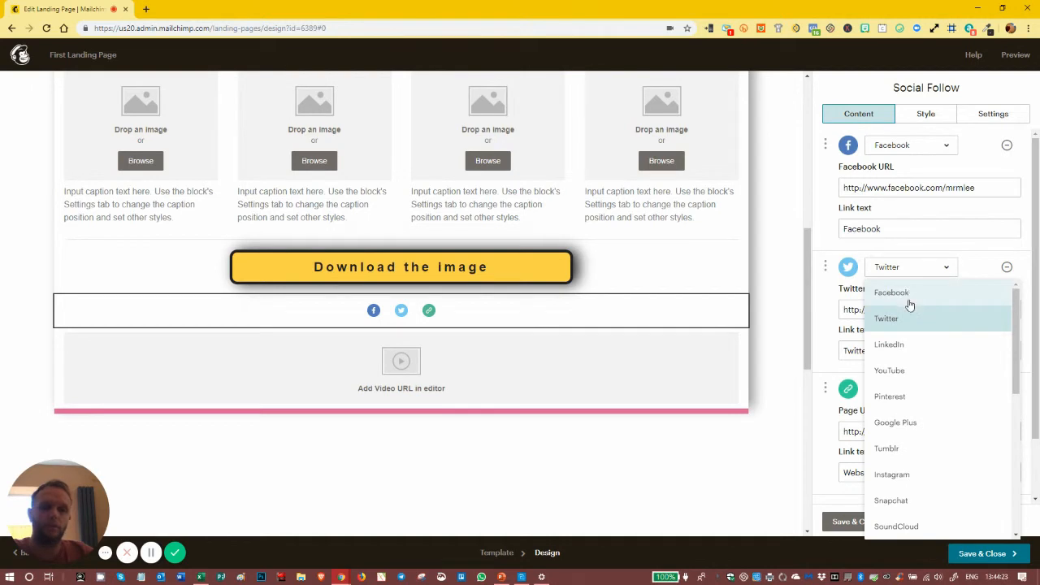
scroll(908, 323, "down", 1)
scroll(906, 309, "up", 1)
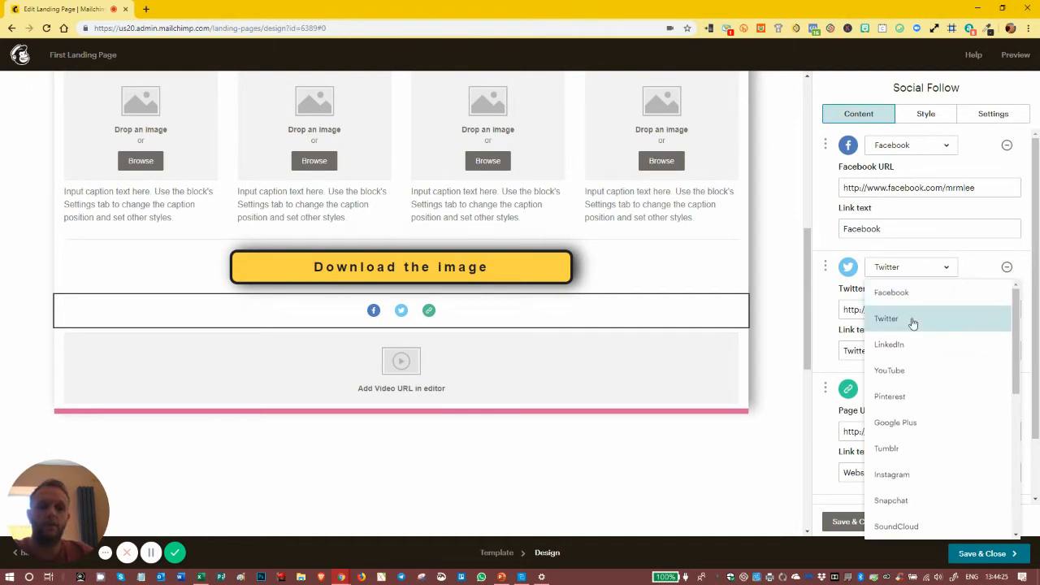
scroll(908, 361, "down", 1)
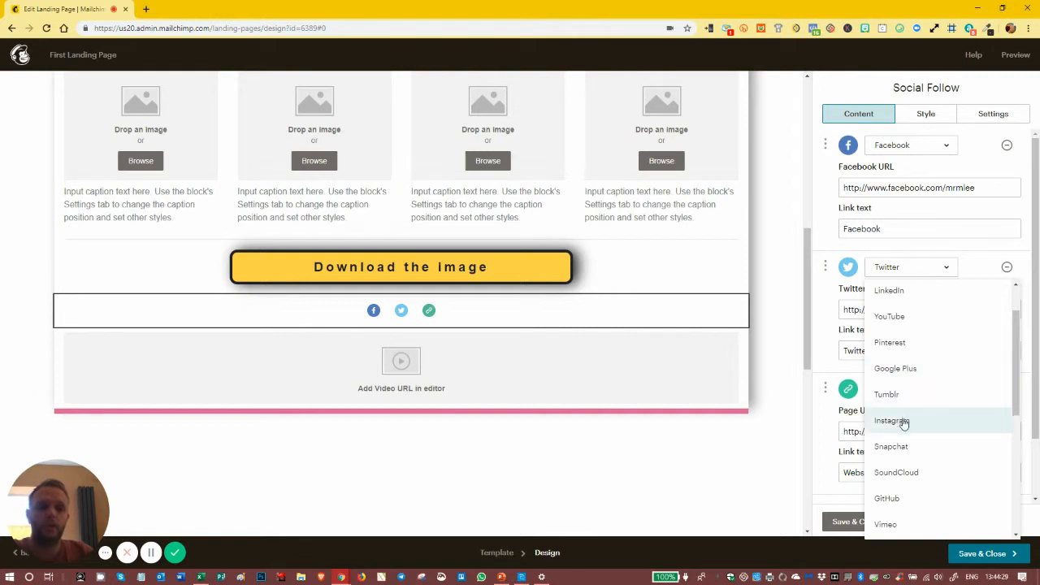
scroll(918, 446, "down", 4)
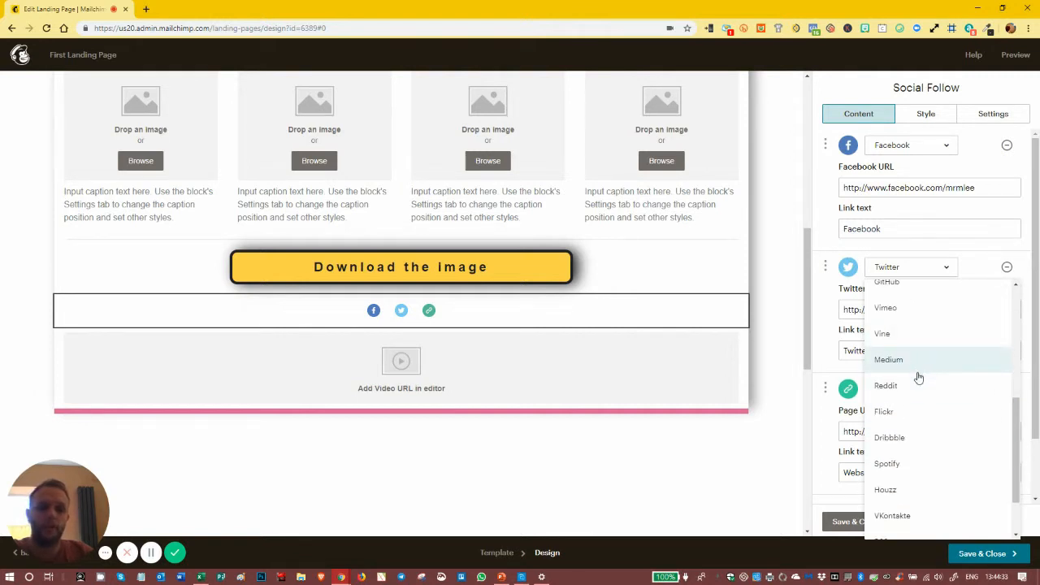
scroll(918, 374, "down", 2)
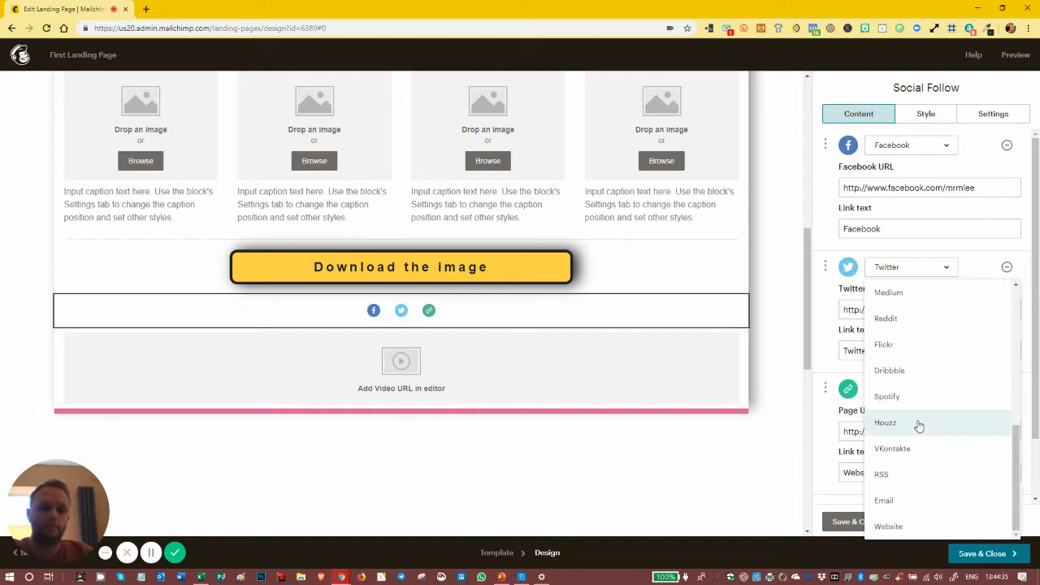
left_click(894, 527)
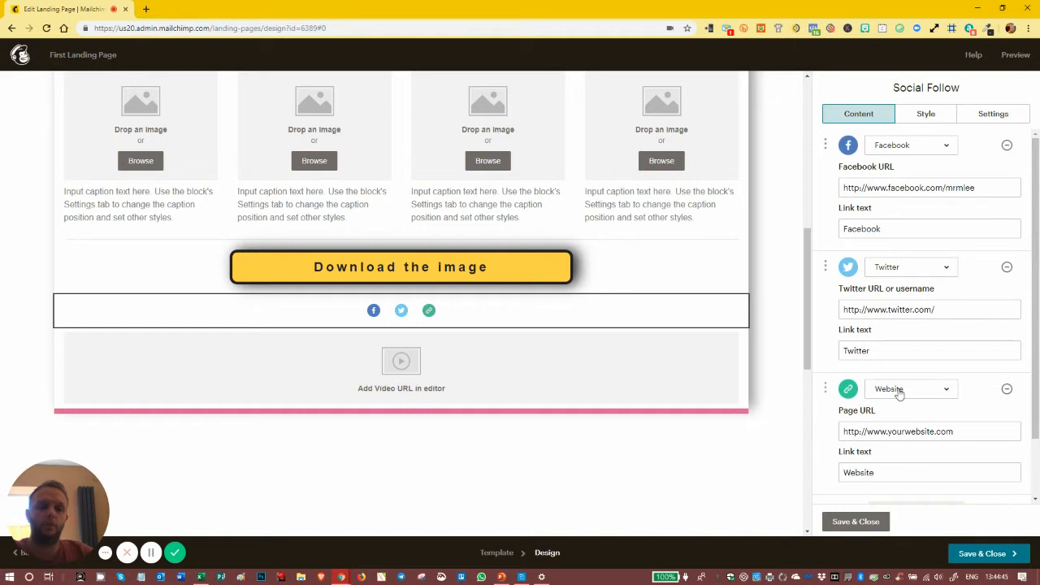
- Remove the Twitter entry from the Social Follow block and add another service
left_click(1007, 267)
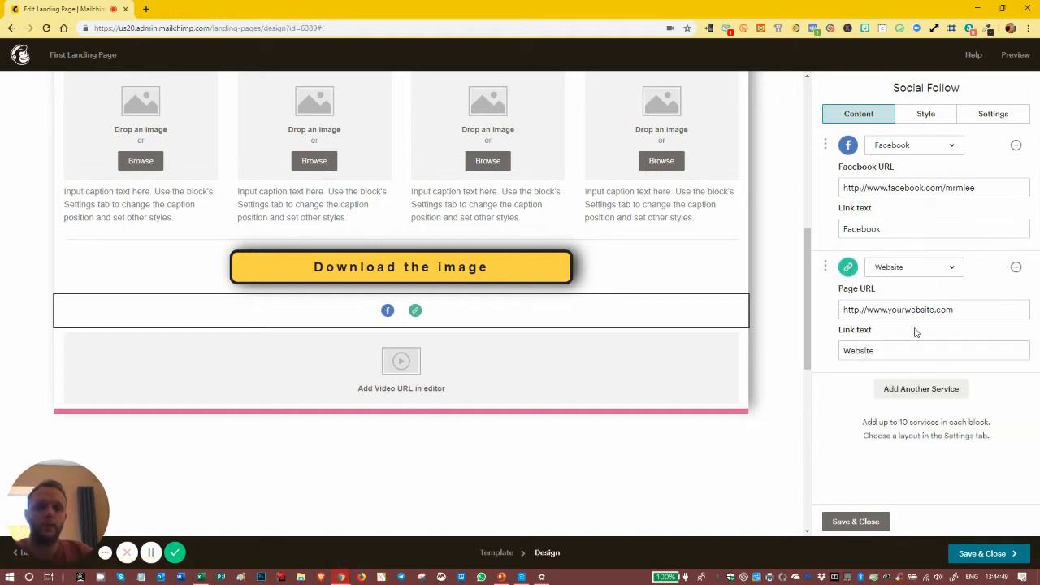
left_click(919, 388)
- Reorder the social links as Email, Facebook, Website, and save and close the Social Follow block
left_click_drag(827, 387, 820, 257)
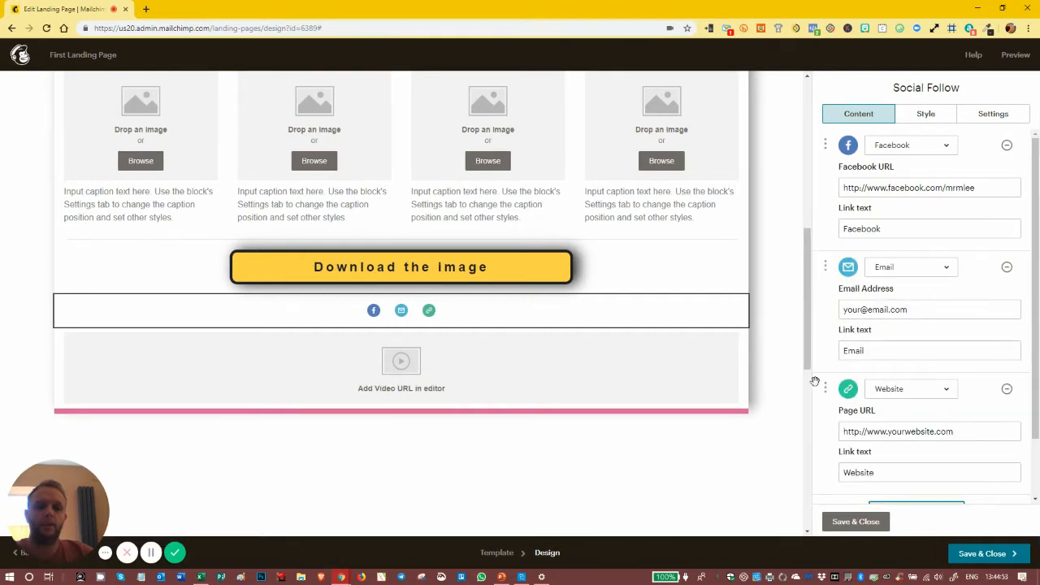
left_click_drag(824, 388, 824, 259)
scroll(557, 402, "up", 1)
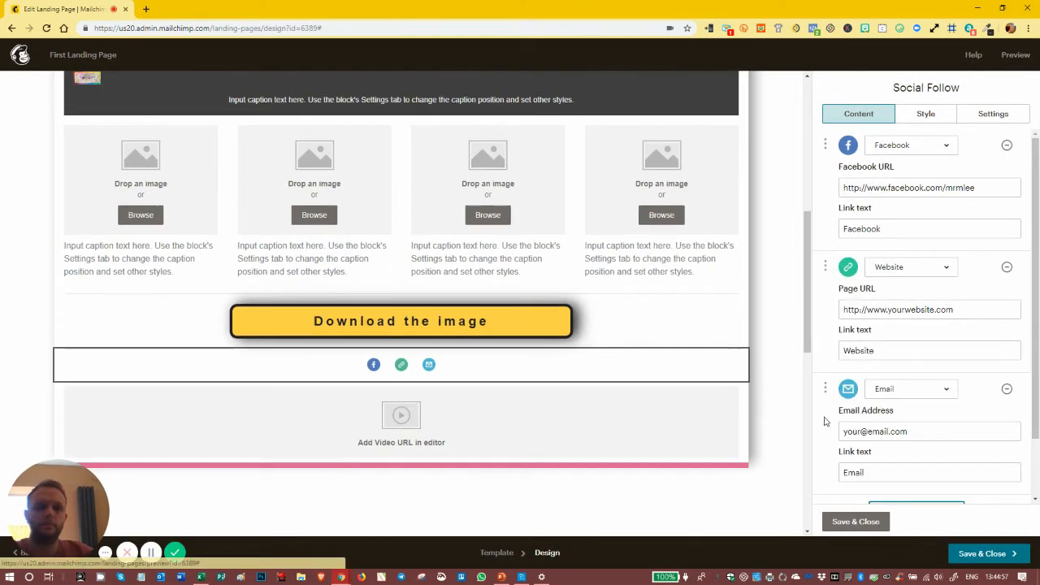
left_click_drag(825, 383, 821, 135)
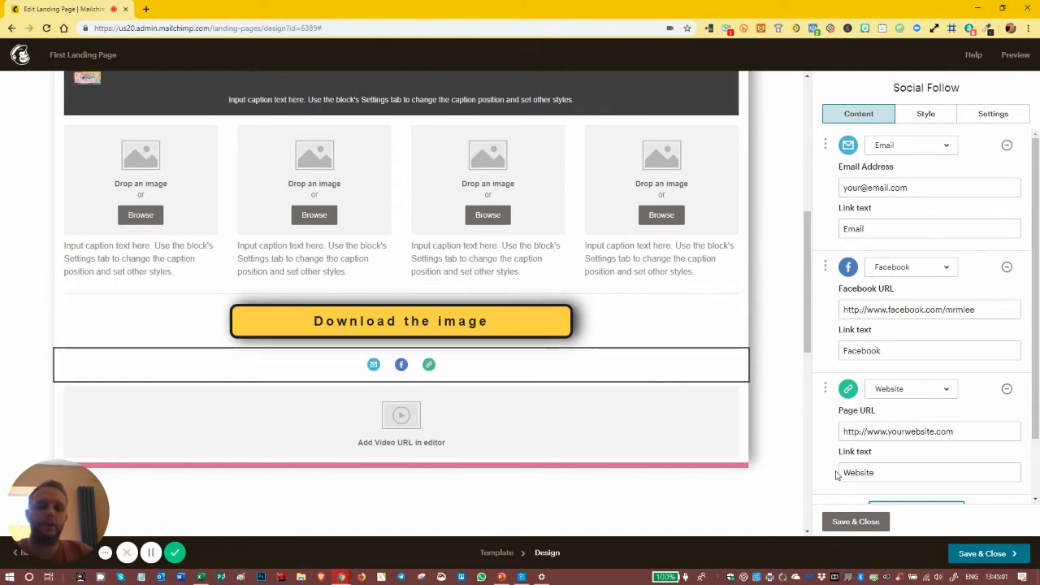
left_click(855, 523)
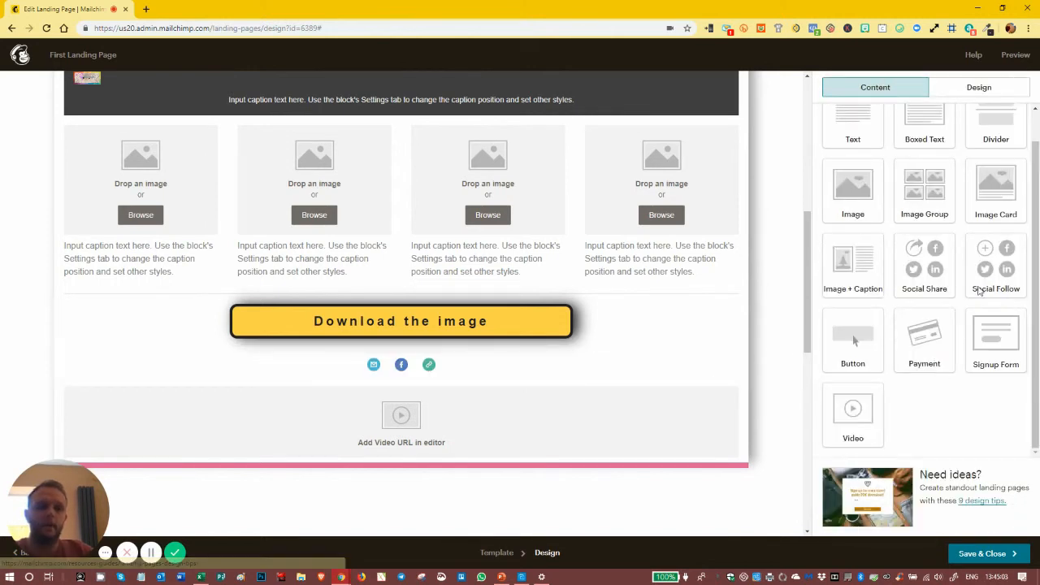
- Reopen the Social Follow block beneath the download button and set its container background to yellow #ffd249
left_click_drag(923, 264, 877, 276)
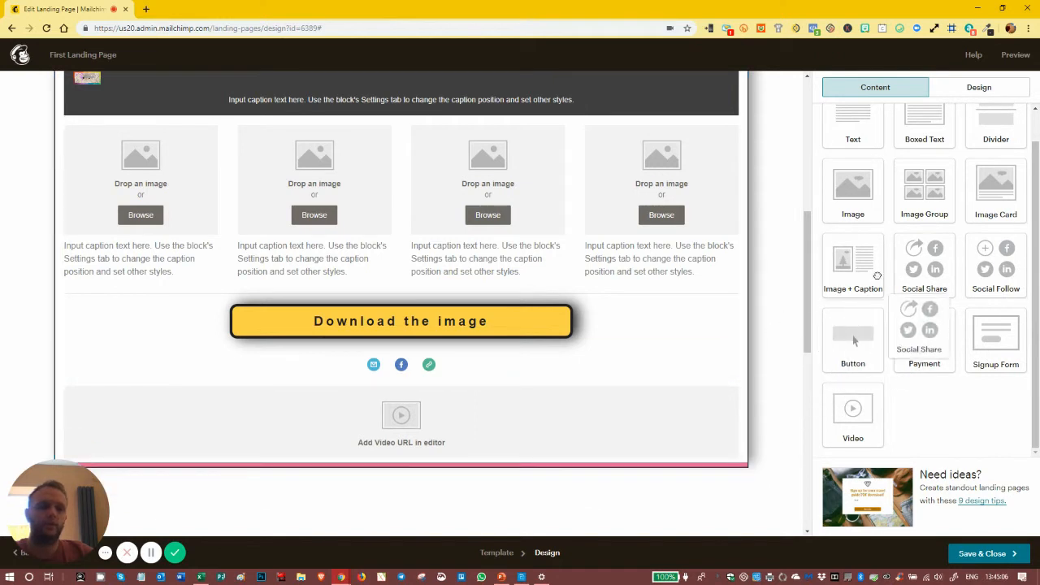
left_click(490, 367)
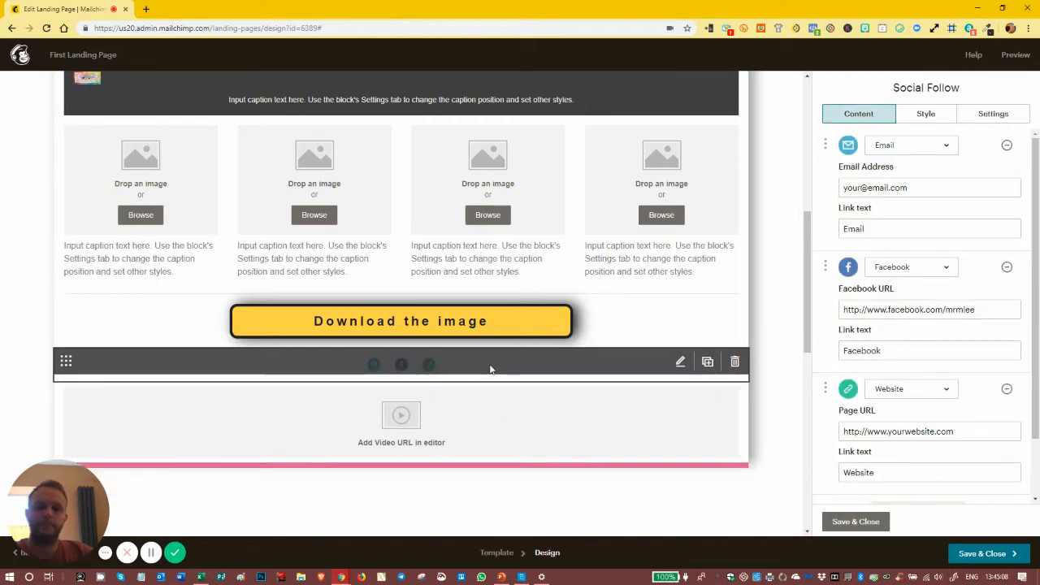
left_click(922, 115)
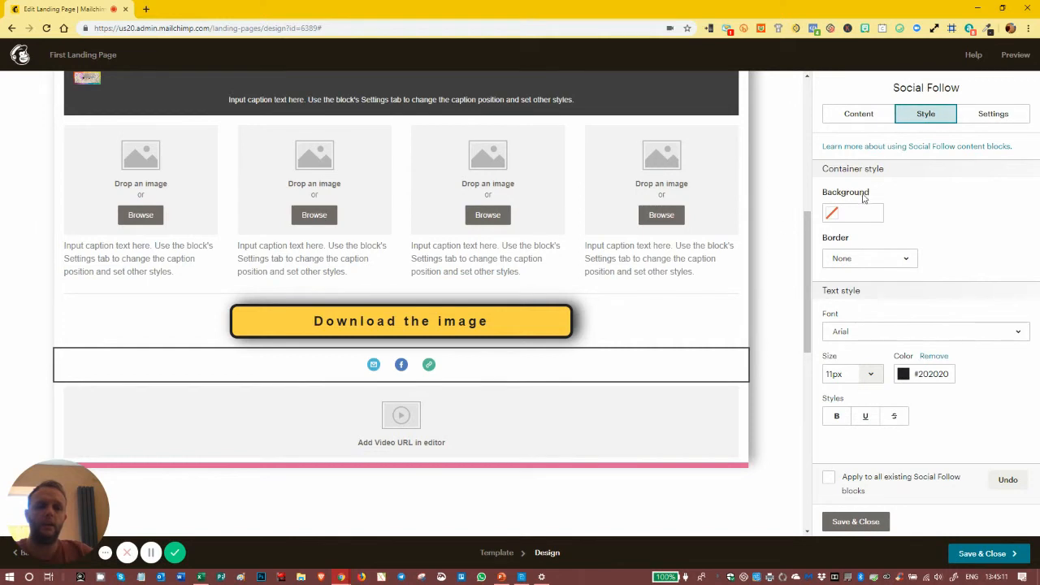
left_click(837, 215)
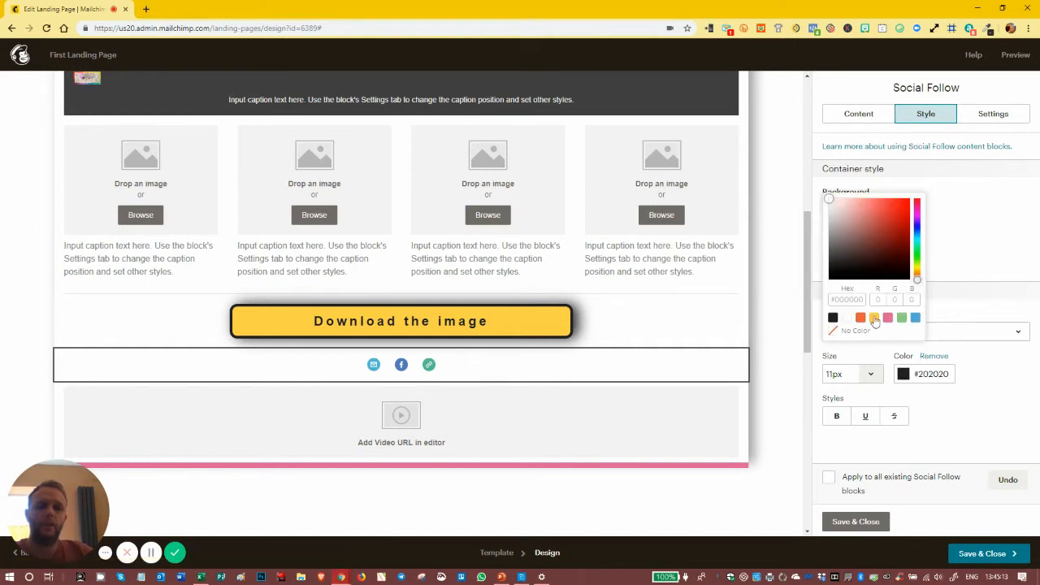
left_click(874, 318)
left_click(968, 231)
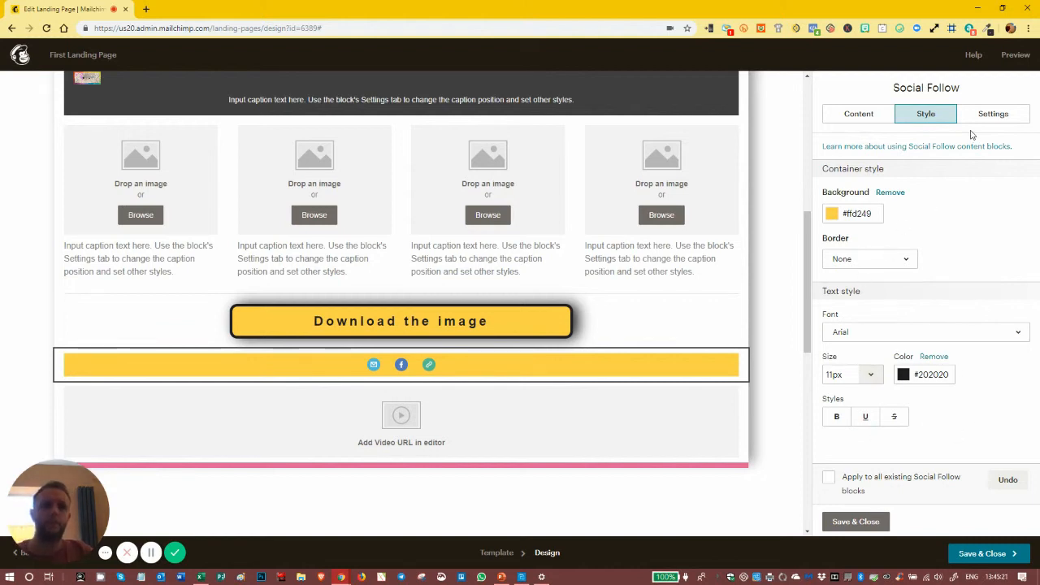
- Set the Social Follow display to Both icon and text, and check the Email entry's link text
left_click(990, 114)
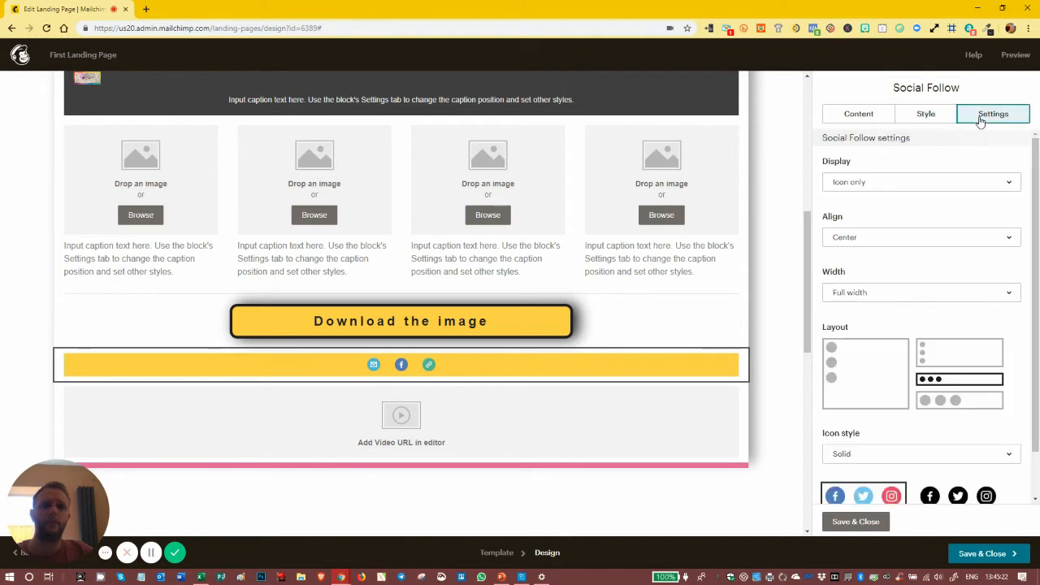
left_click(860, 187)
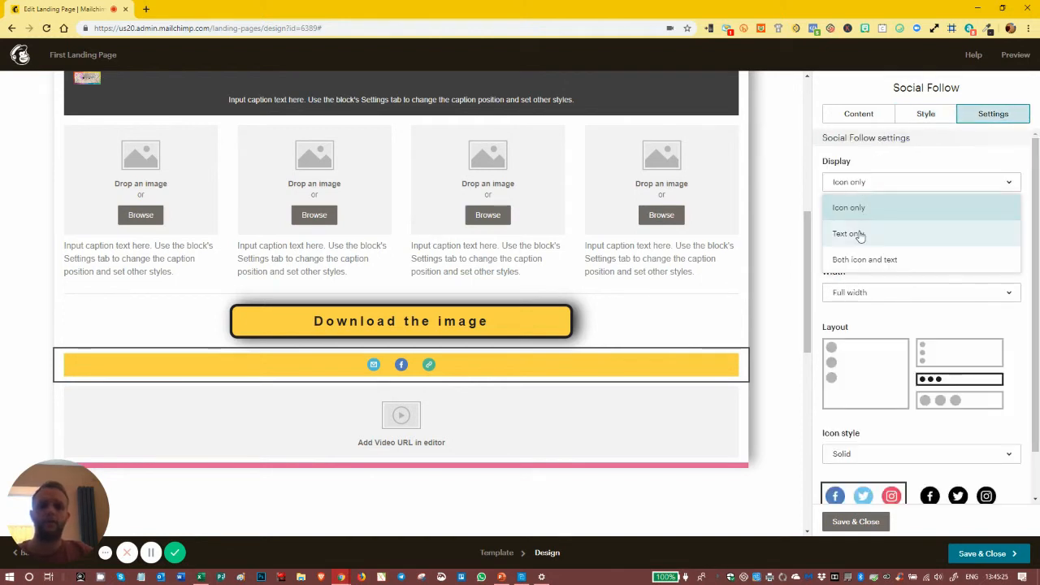
left_click(858, 233)
left_click(863, 182)
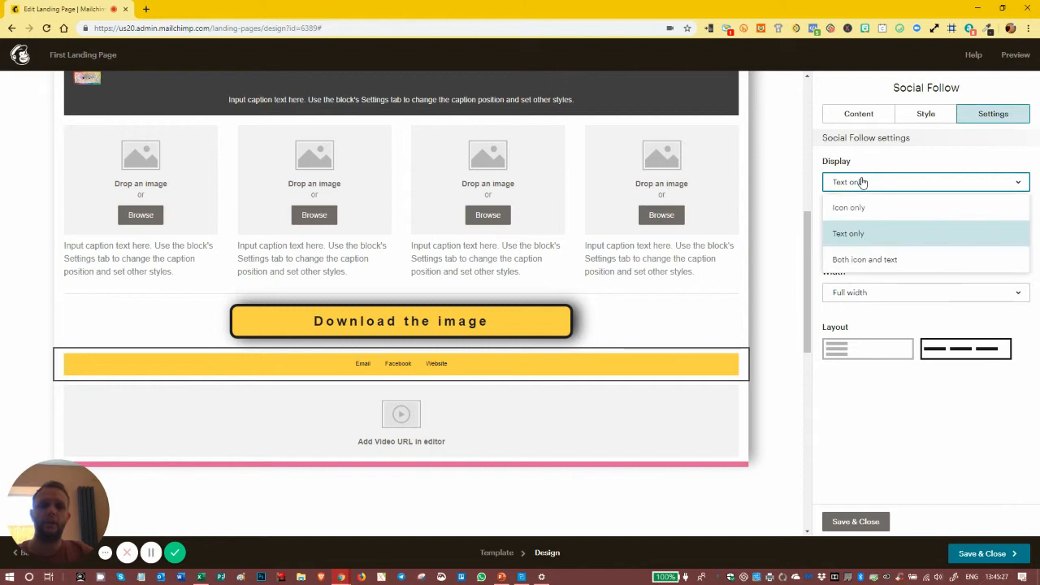
left_click(858, 259)
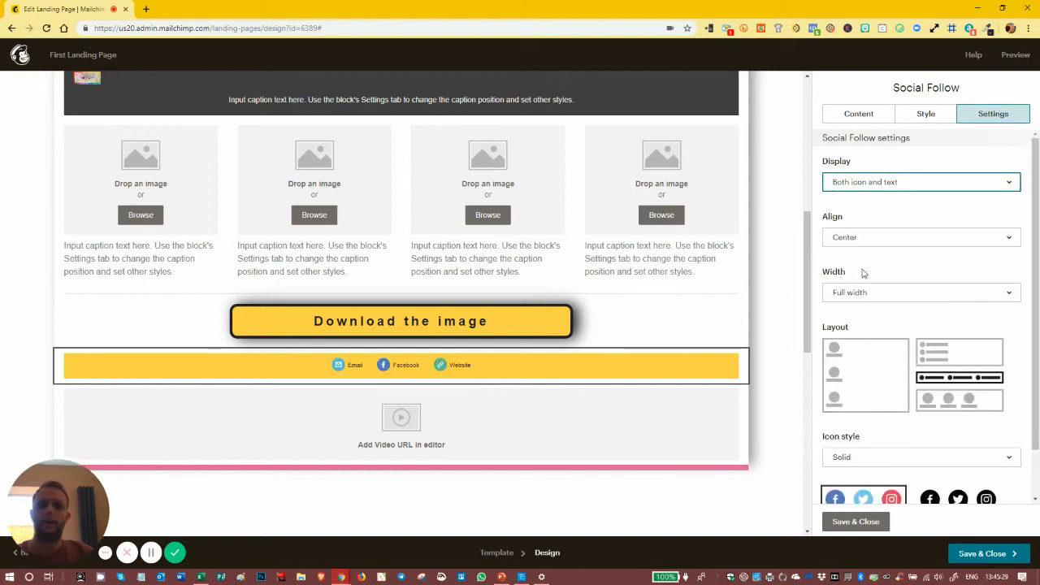
left_click(849, 117)
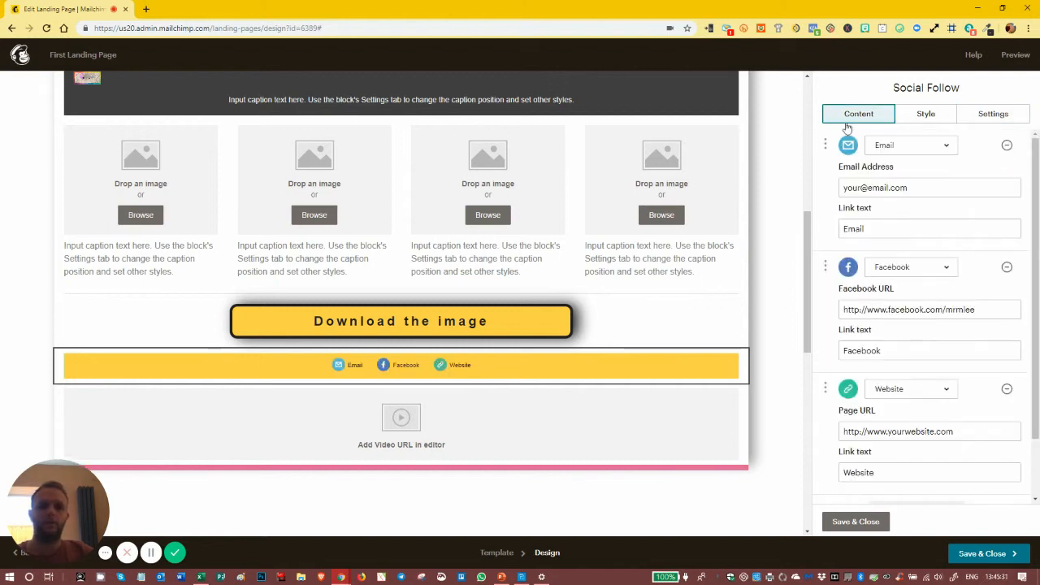
left_click(868, 229)
- Compare the full and fitted widths for the Social Follow block and set its width to Fit to size
left_click(995, 116)
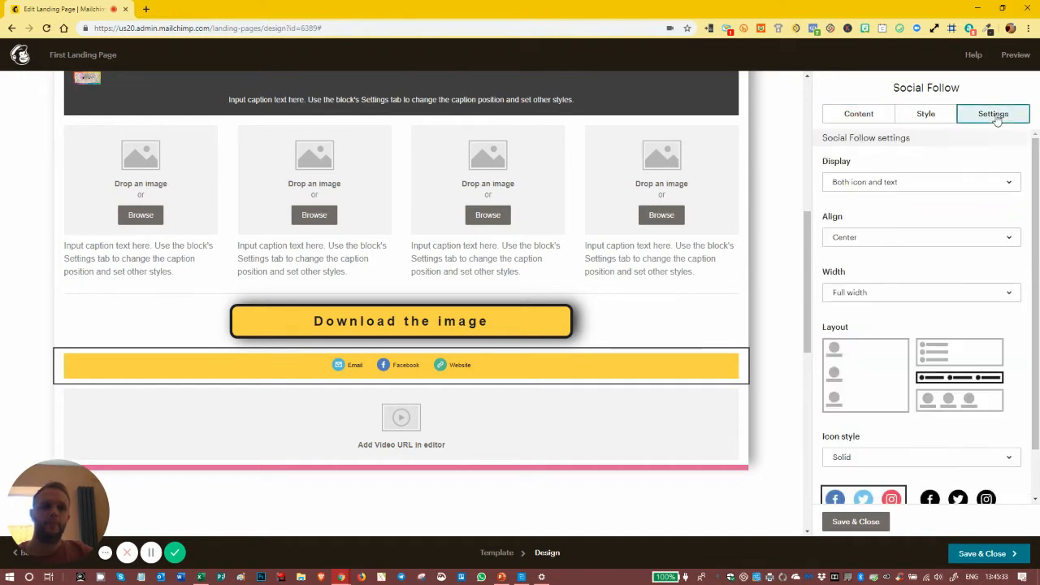
left_click(874, 293)
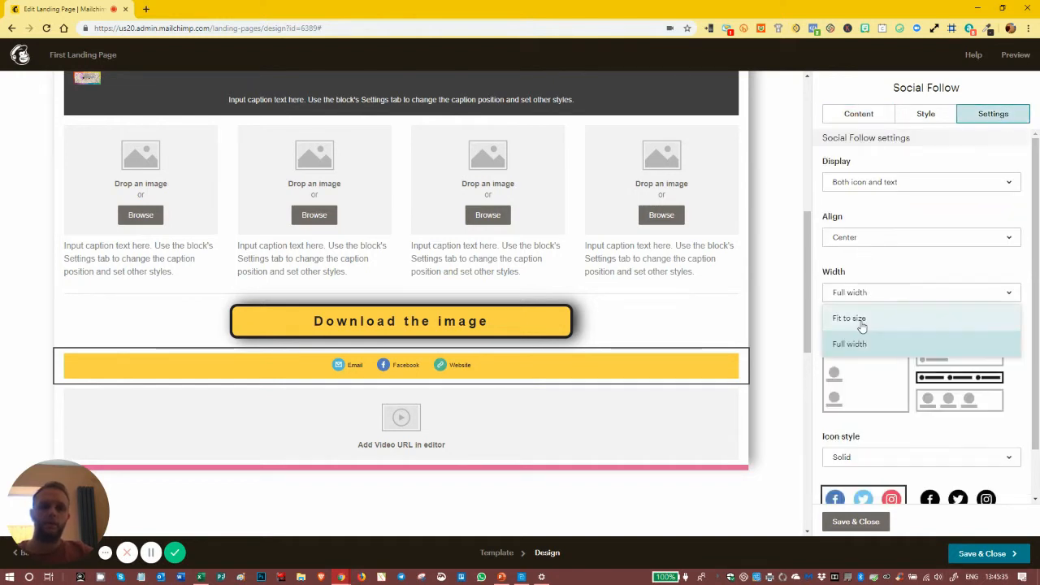
left_click(862, 323)
left_click(870, 292)
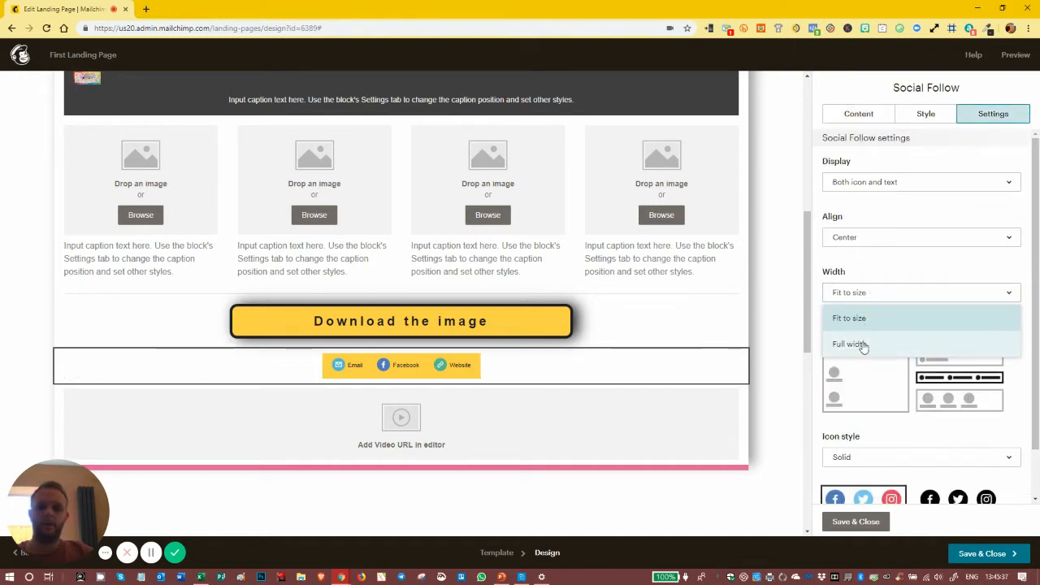
left_click(864, 343)
left_click(868, 299)
left_click(865, 318)
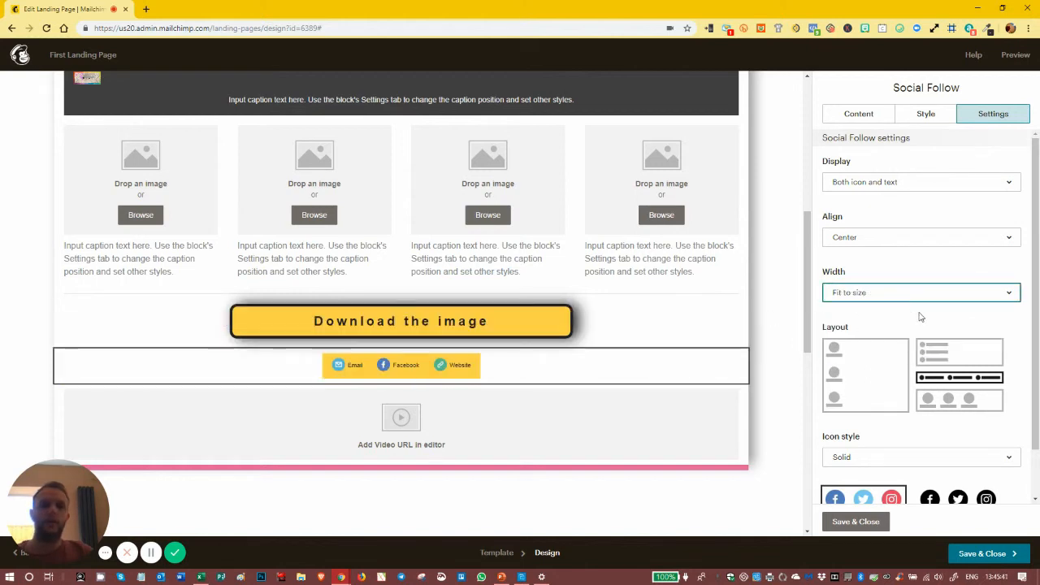
- Try the other Social Follow layouts and choose the vertical stack with large icons above their link text
scroll(919, 316, "down", 1)
left_click(956, 299)
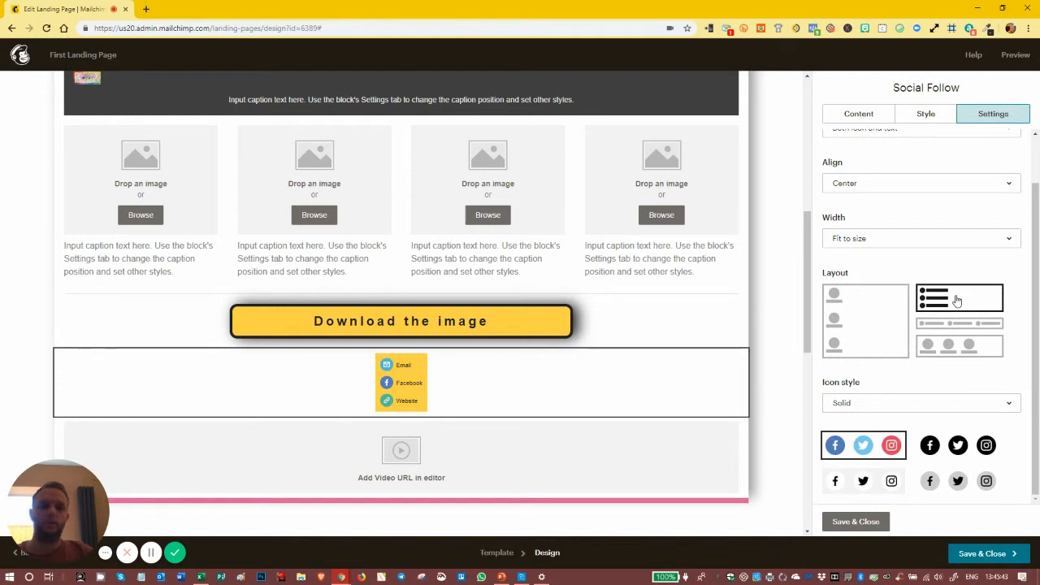
left_click(940, 324)
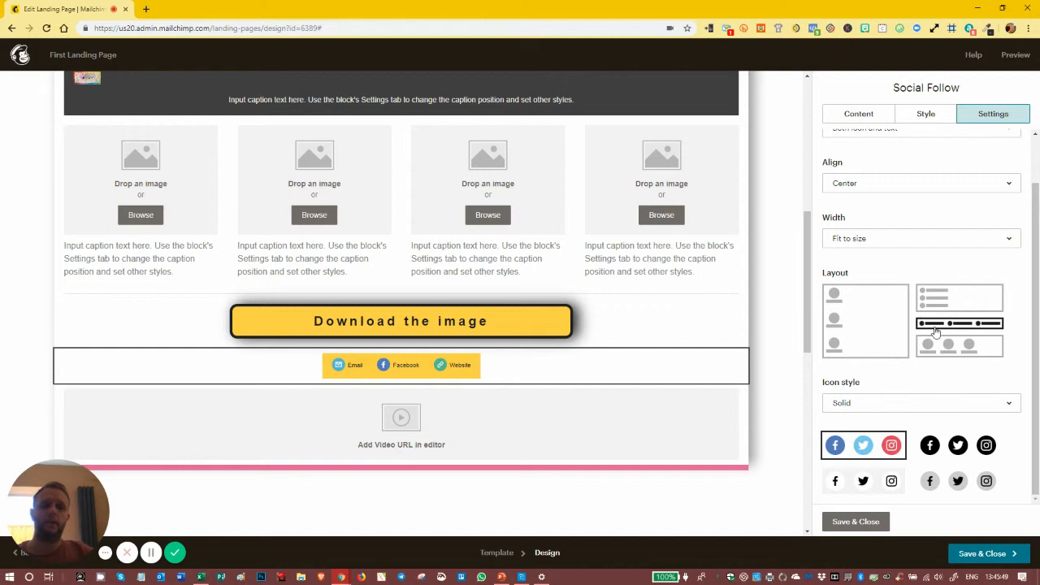
left_click(935, 349)
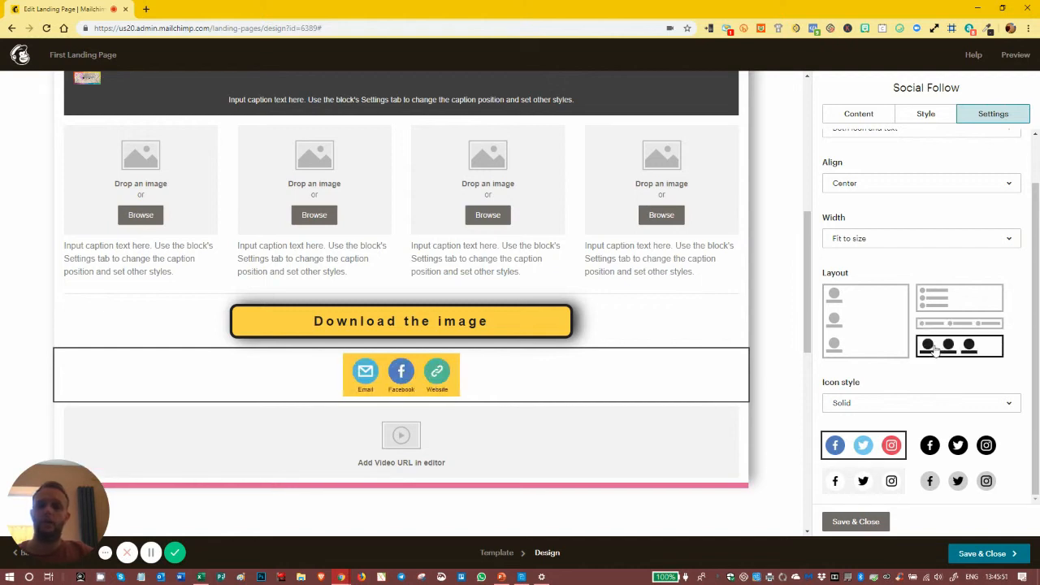
left_click(855, 340)
scroll(720, 422, "down", 3)
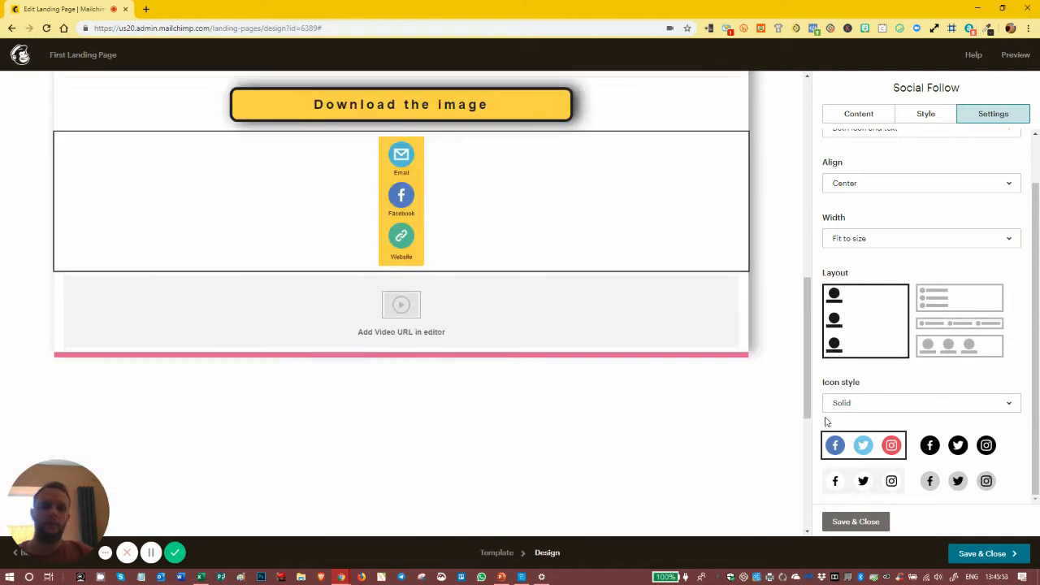
- Try Outlined and Solid icon styles in several color variants for the Social Follow links, returning to Solid in full color
left_click(891, 404)
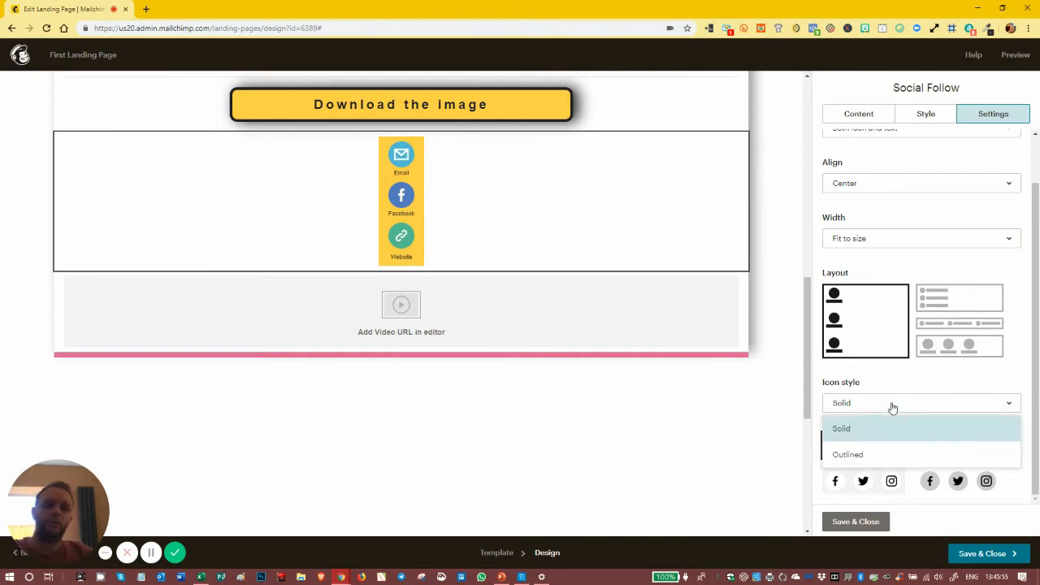
left_click(866, 453)
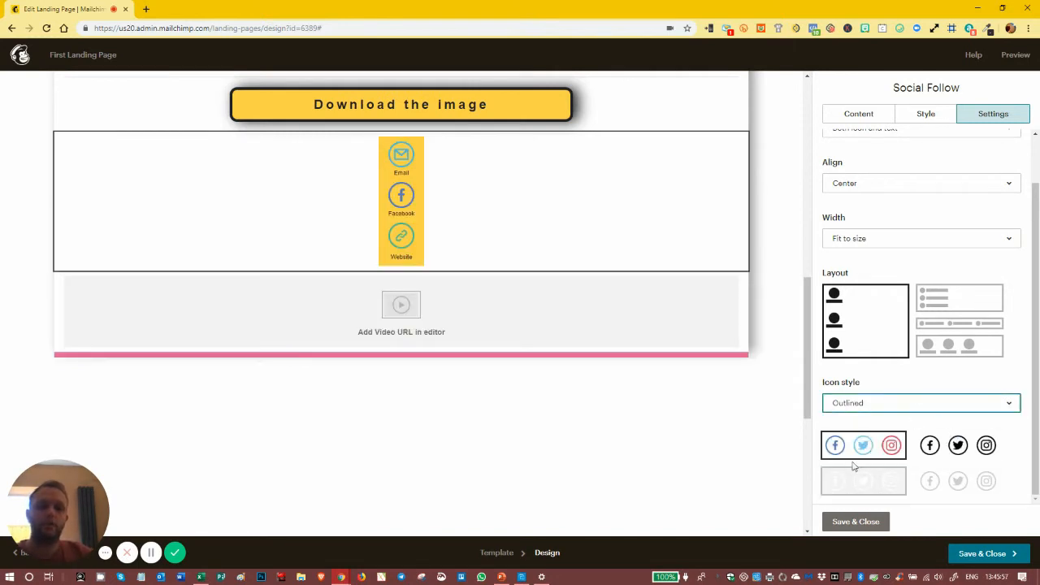
left_click(853, 485)
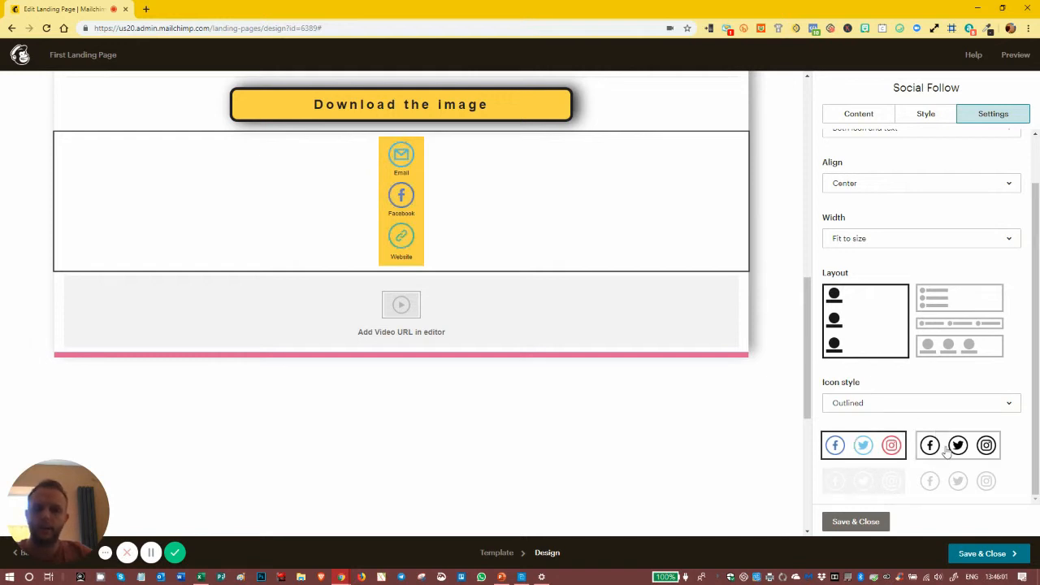
left_click(887, 403)
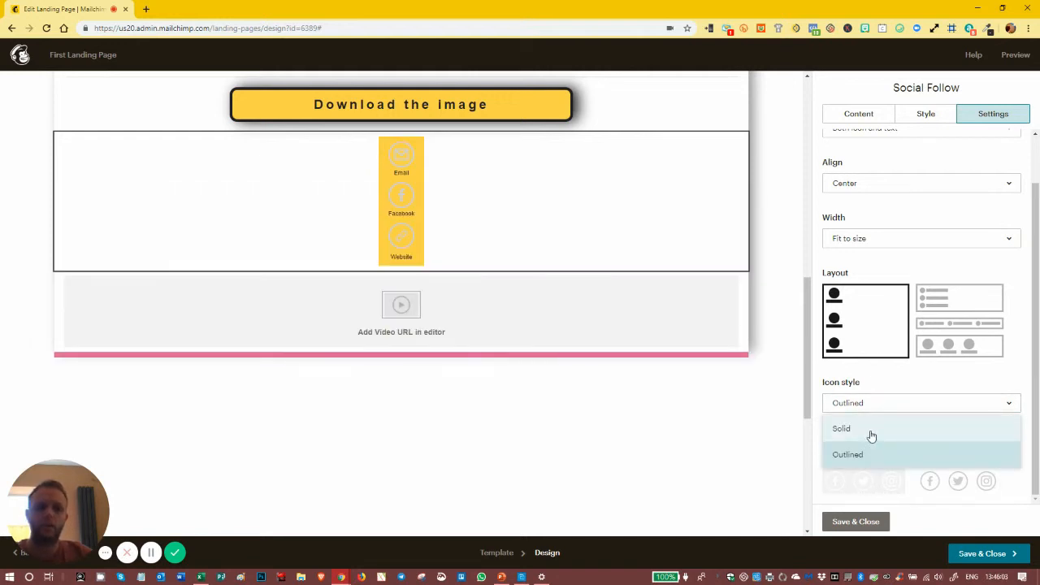
left_click(870, 431)
left_click(951, 443)
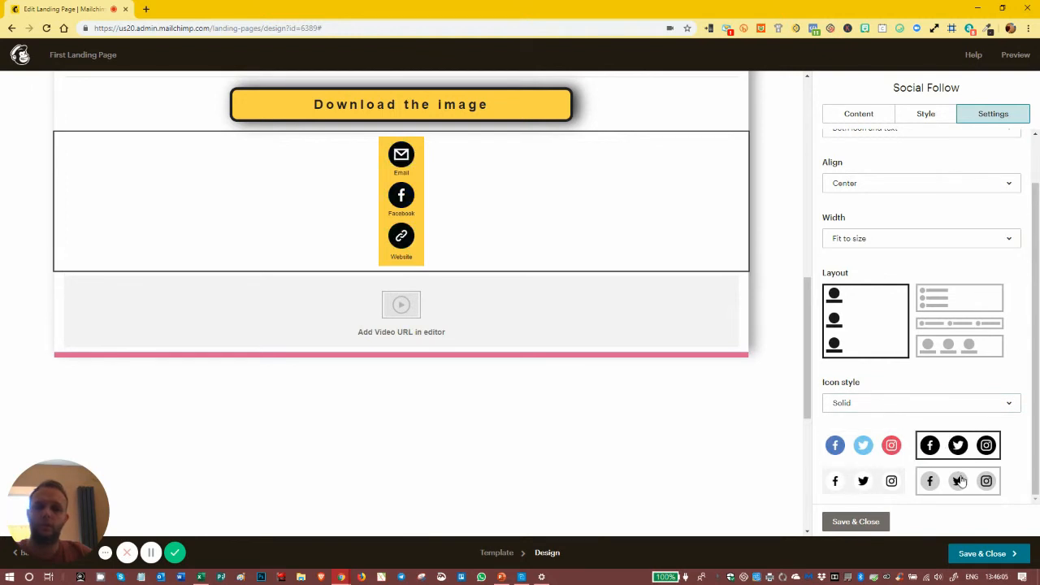
left_click(882, 492)
left_click(864, 449)
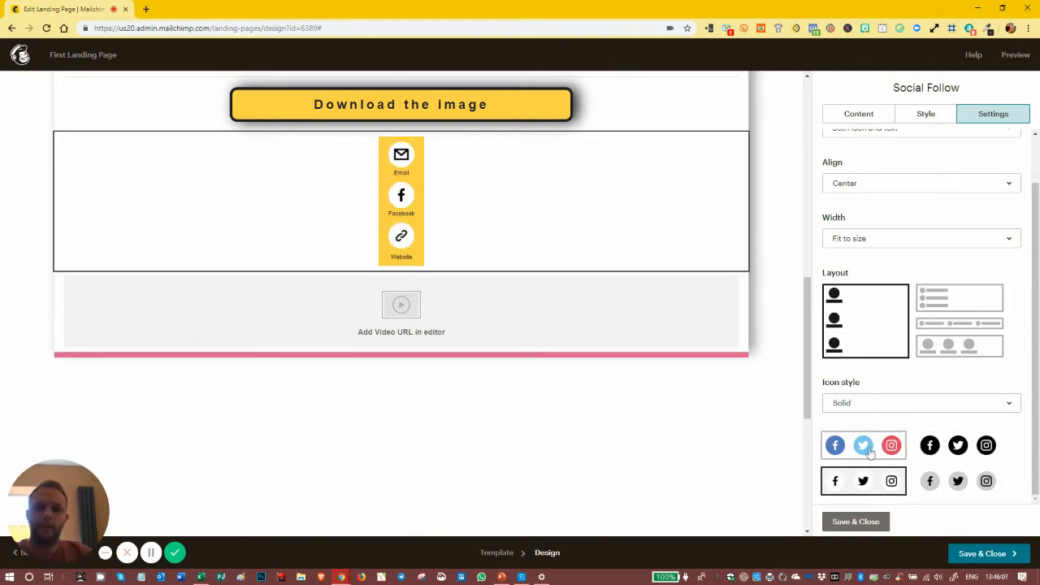
left_click(933, 447)
left_click(930, 481)
left_click(887, 449)
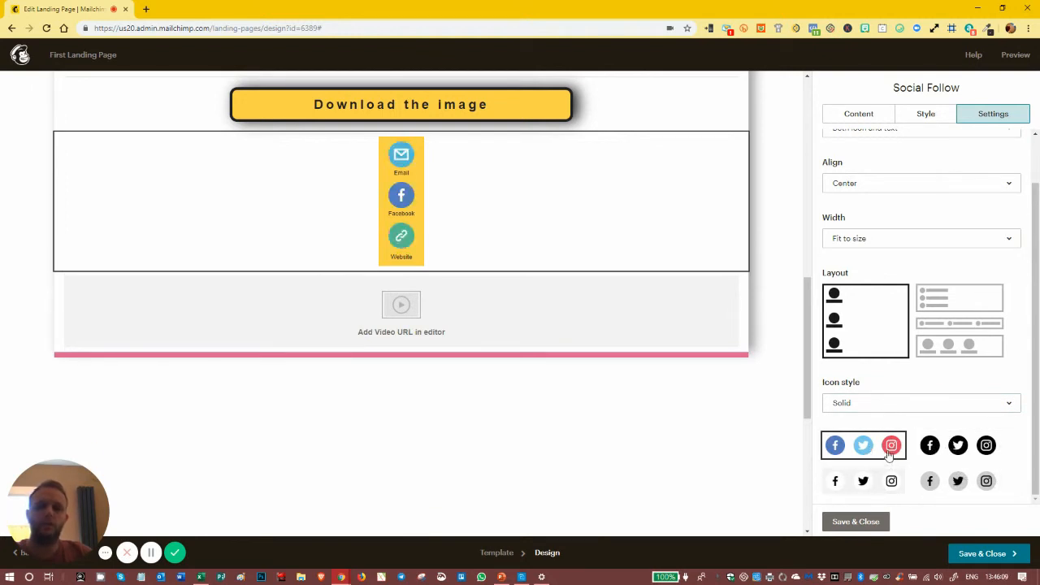
- Set the Social Follow text font to Helvetica, and save and close the block
scroll(919, 304, "up", 1)
left_click(929, 116)
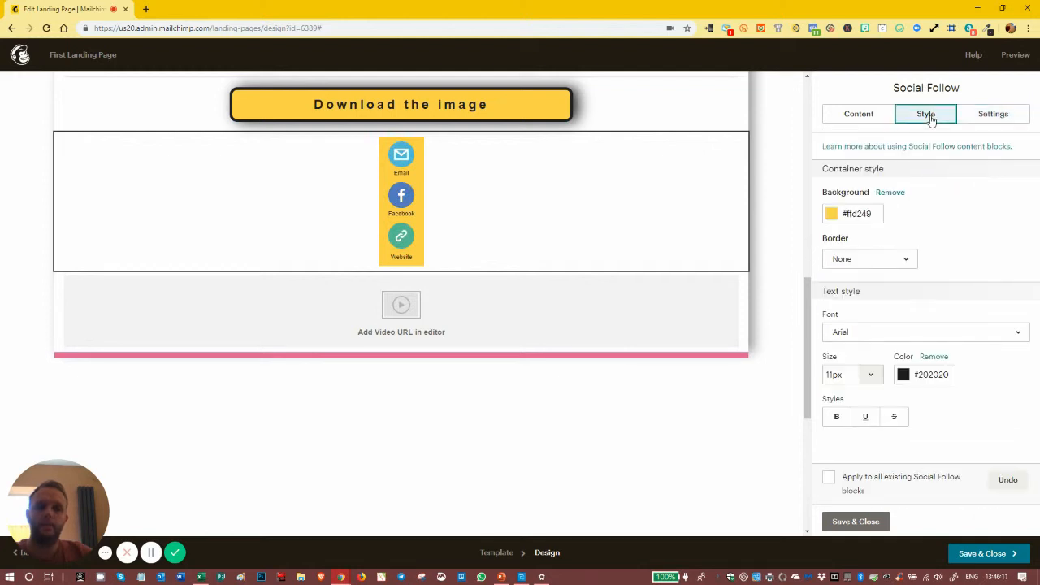
left_click(867, 333)
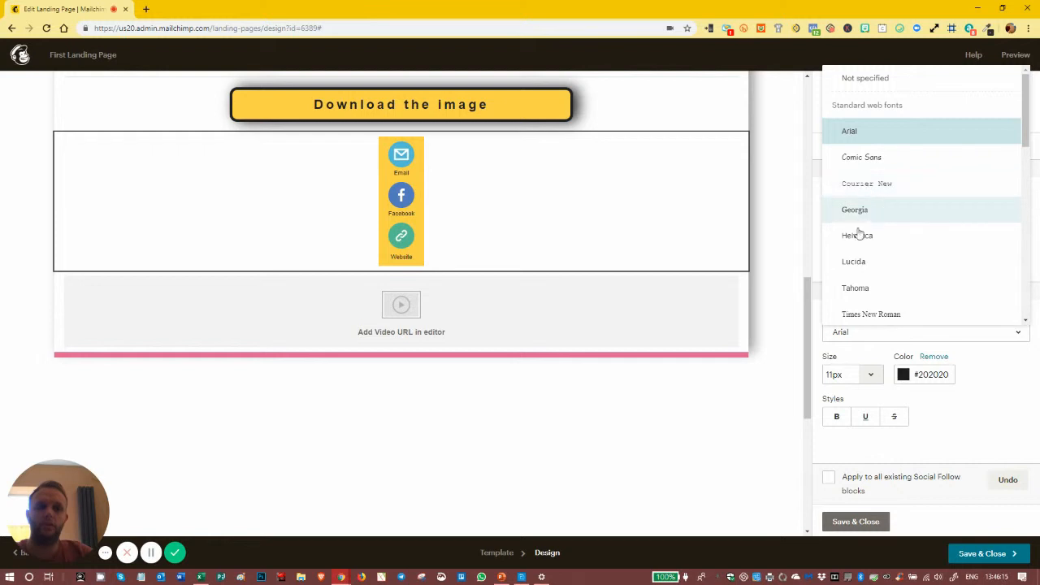
left_click(858, 237)
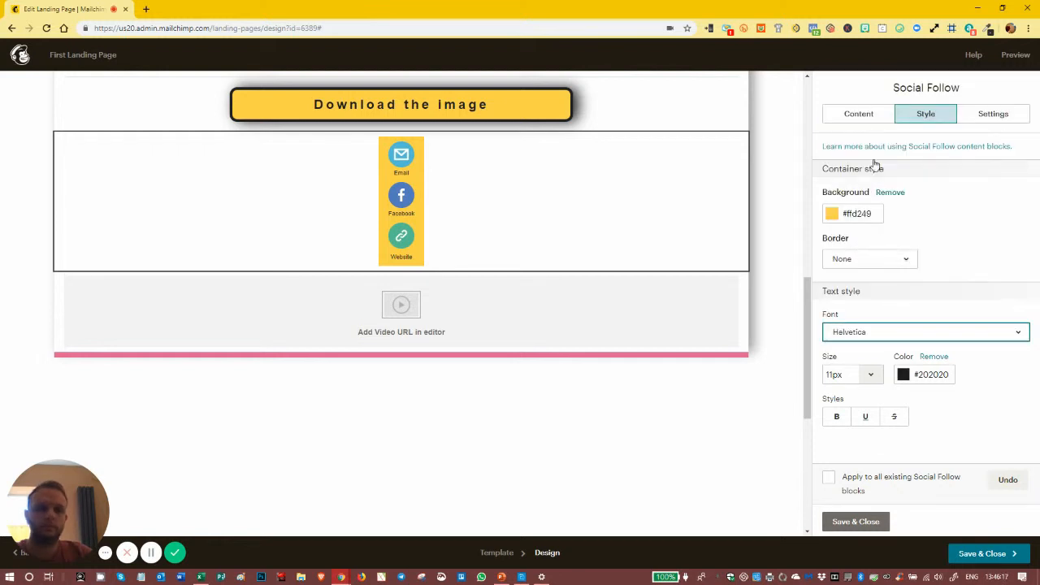
left_click(857, 120)
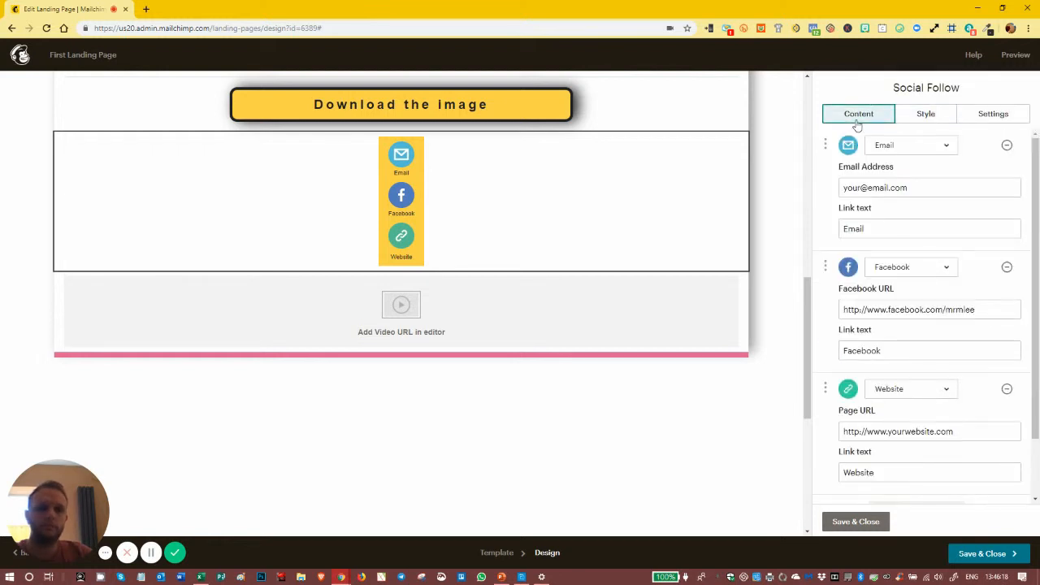
left_click(855, 521)
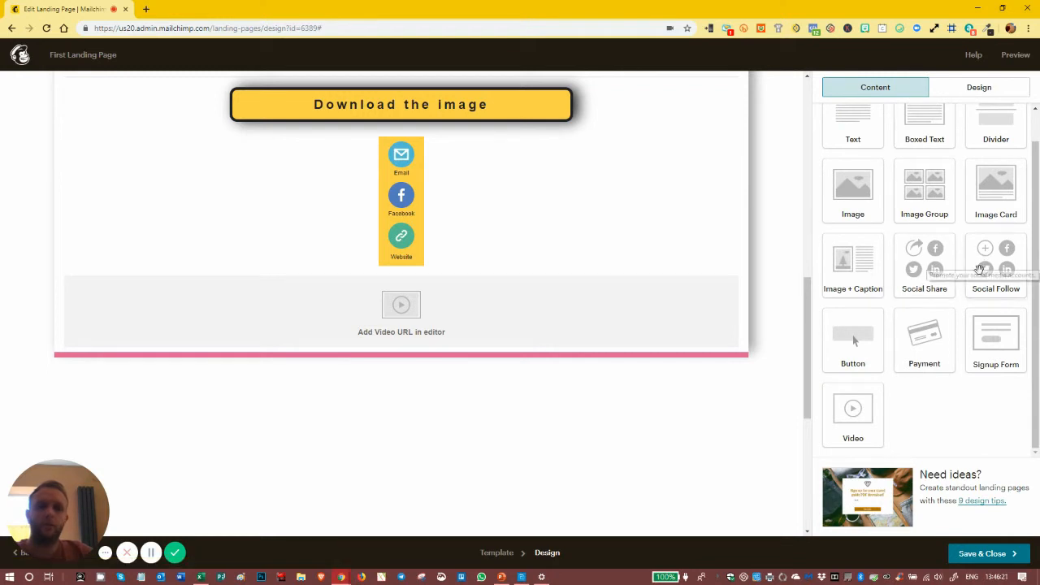
- Add a Social Share block beneath the Social Follow block and add Google +1 and LinkedIn to its services
left_click_drag(936, 270, 452, 281)
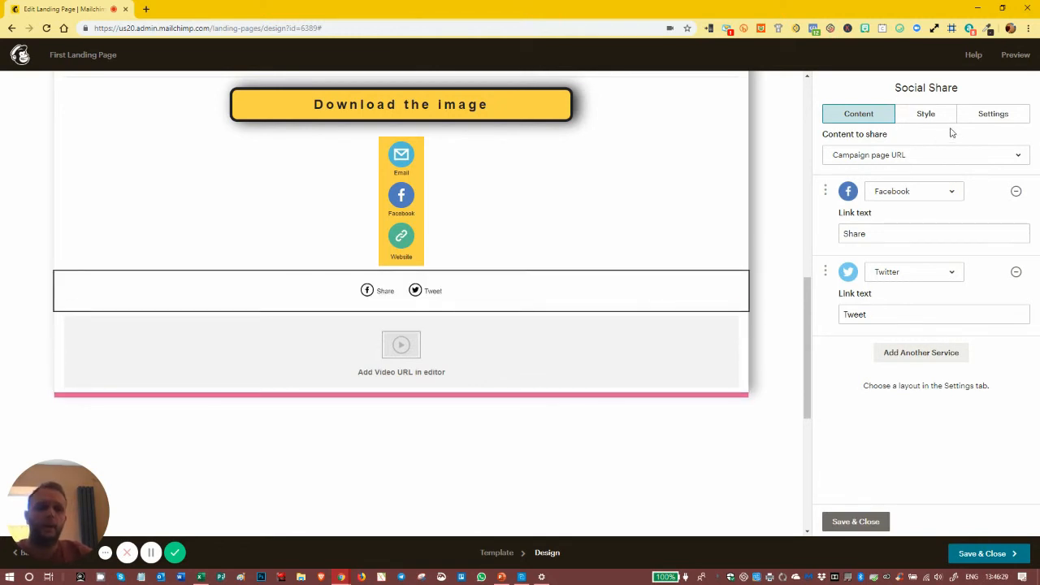
left_click(897, 353)
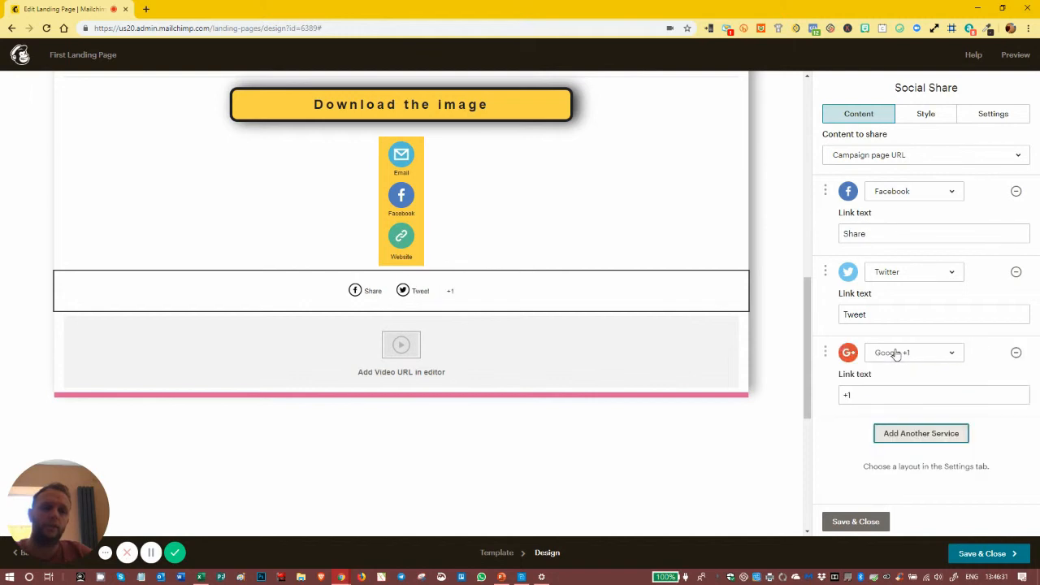
left_click(901, 433)
left_click(913, 434)
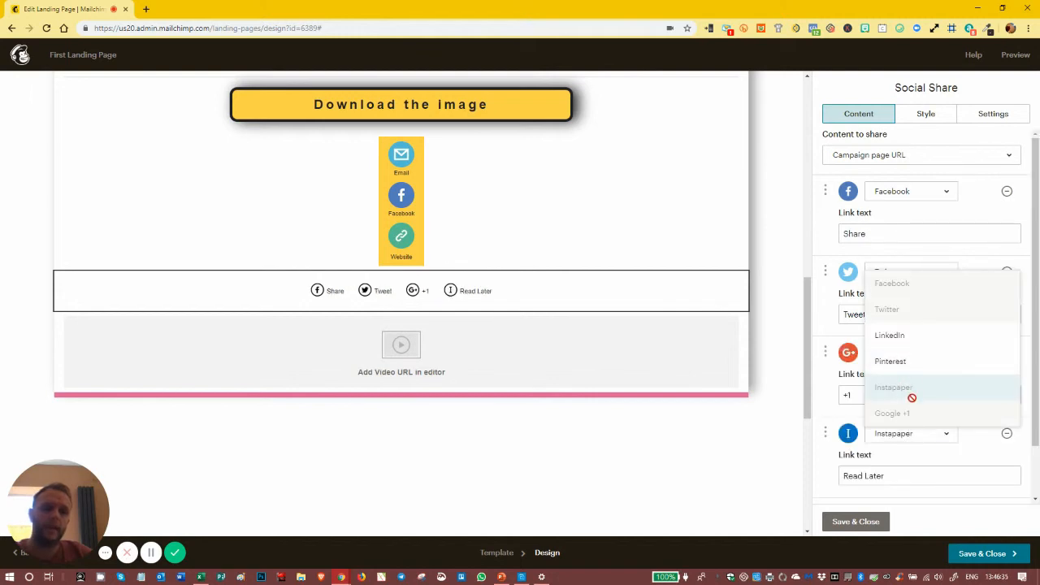
left_click(906, 335)
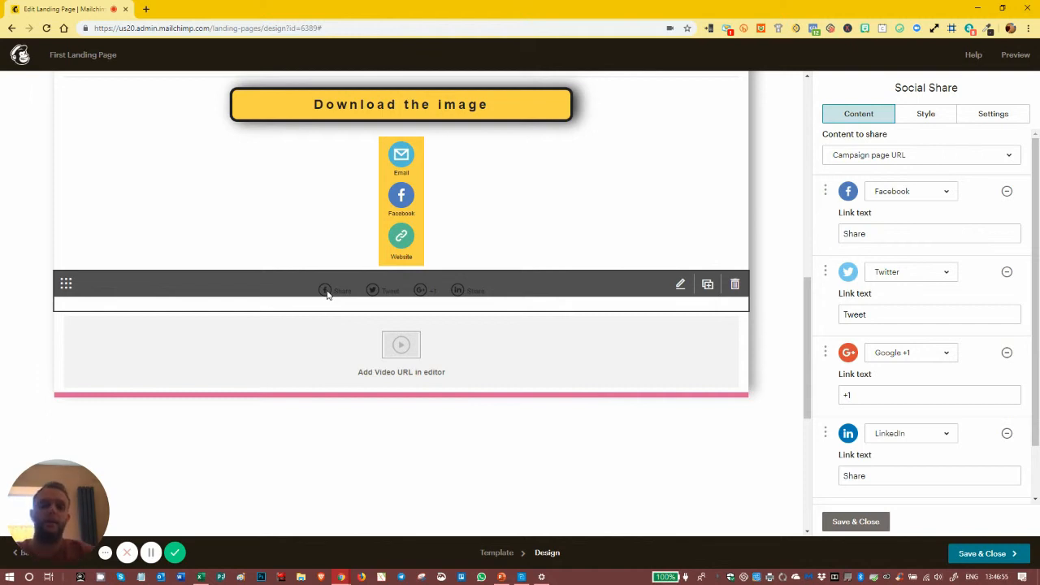
- Try the vertical Social Share layout, return to the horizontal one, and set the icon style to Solid in full color
left_click(985, 112)
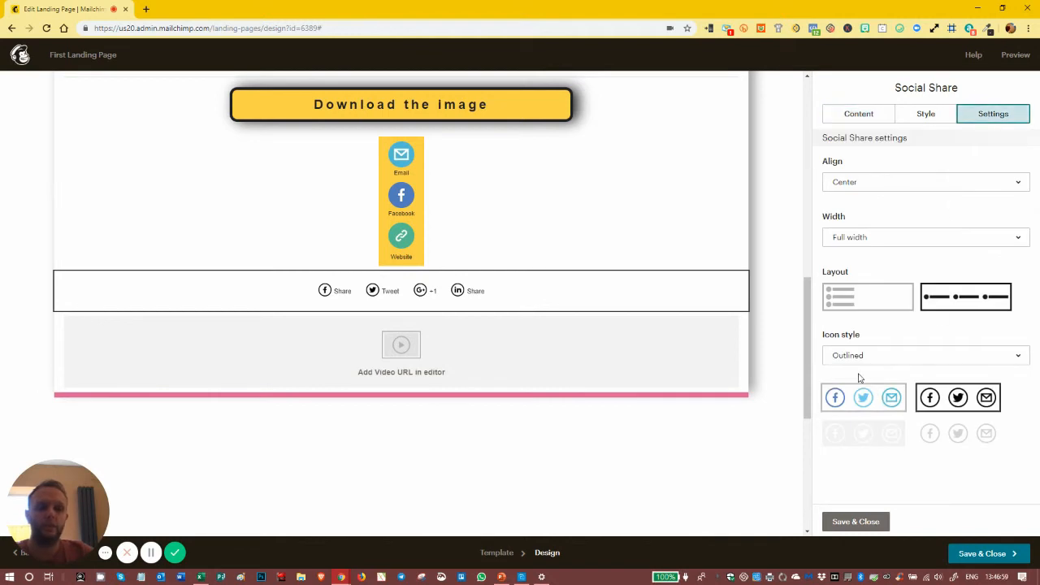
left_click(882, 299)
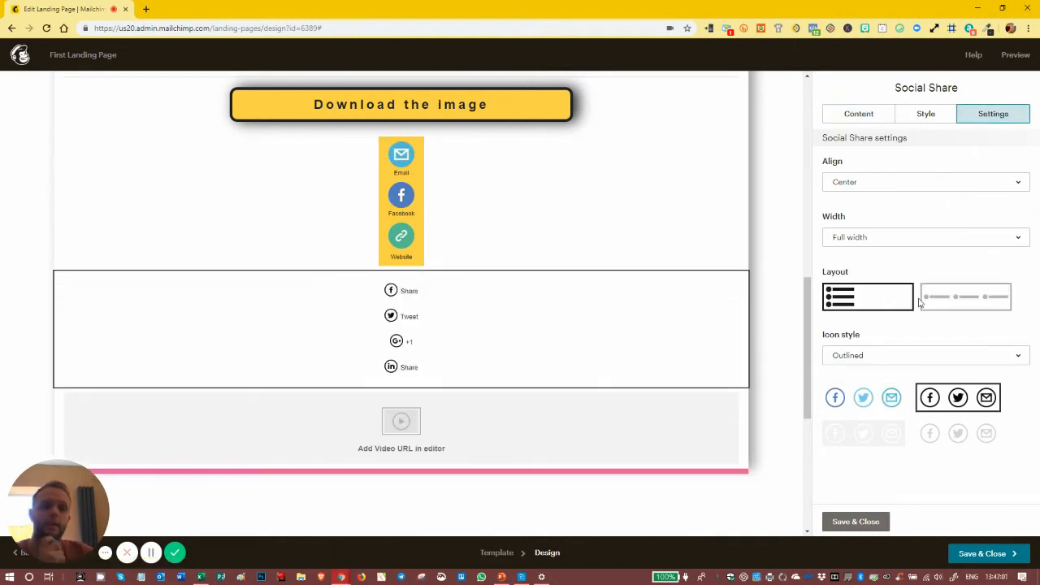
left_click(964, 294)
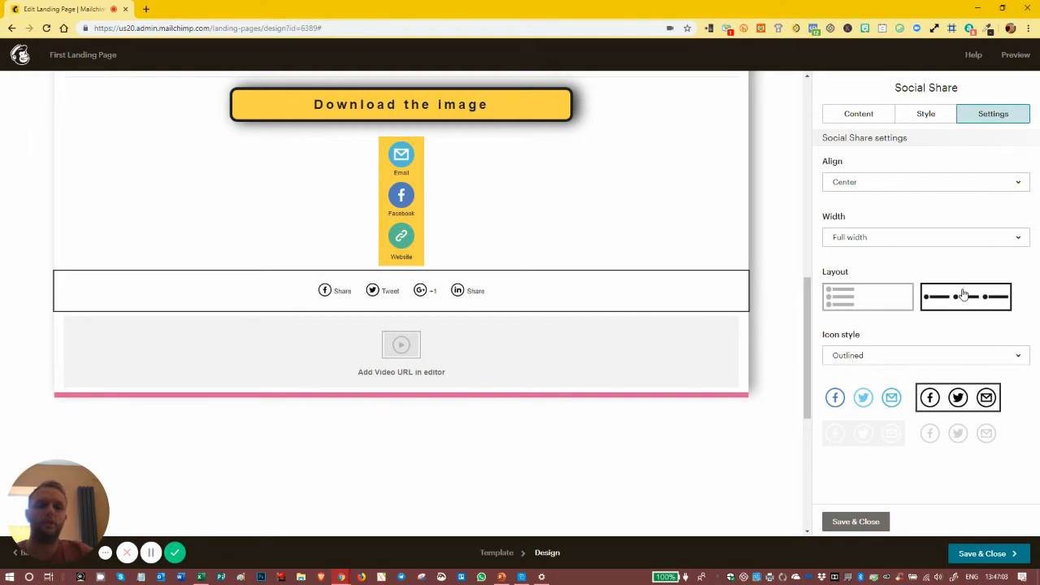
left_click(856, 357)
left_click(850, 380)
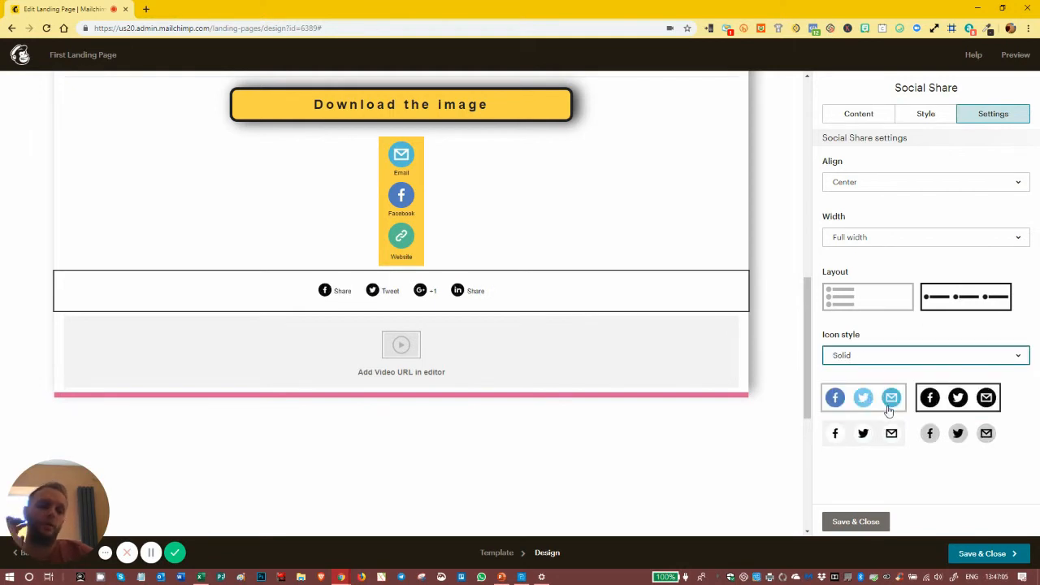
left_click(888, 404)
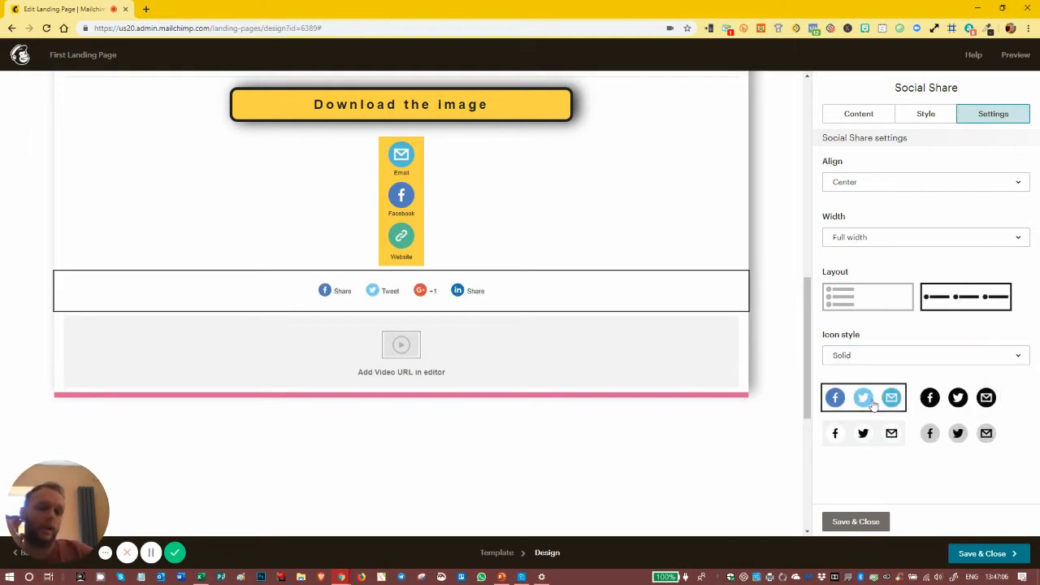
left_click(902, 362)
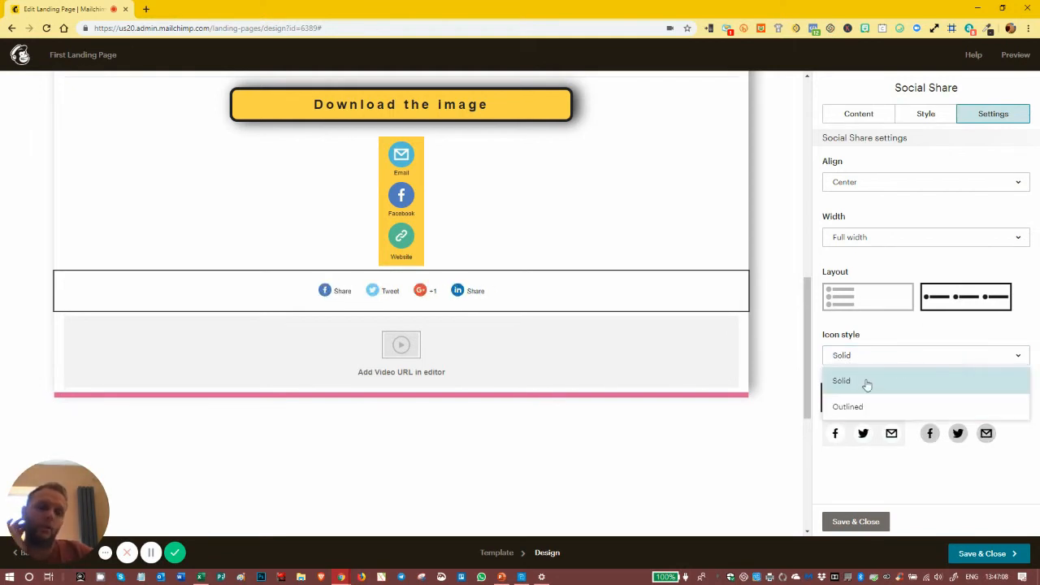
- Set the Social Share container background to yellow #ffd249
left_click(932, 113)
left_click(829, 214)
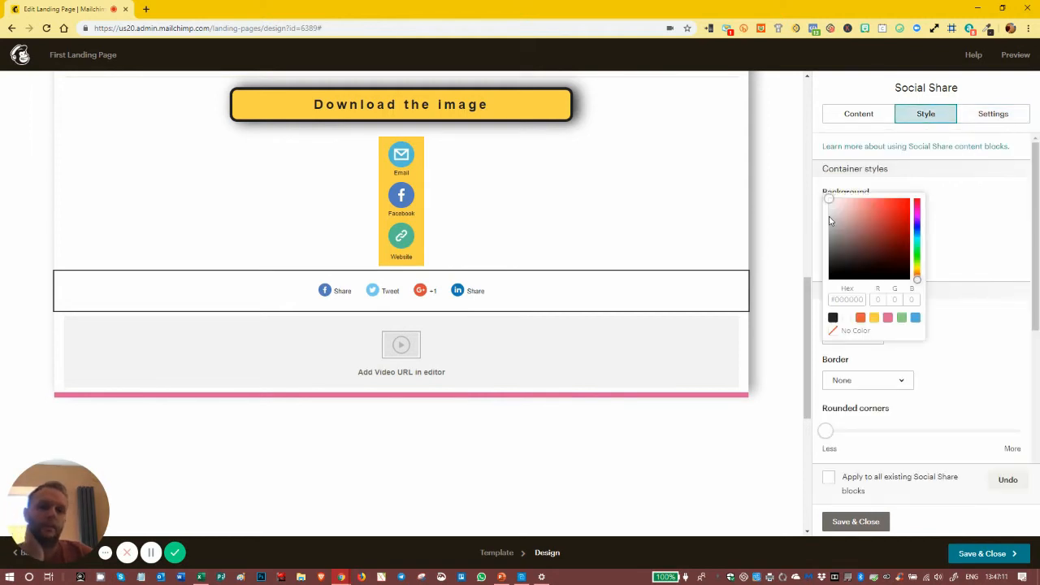
left_click(874, 317)
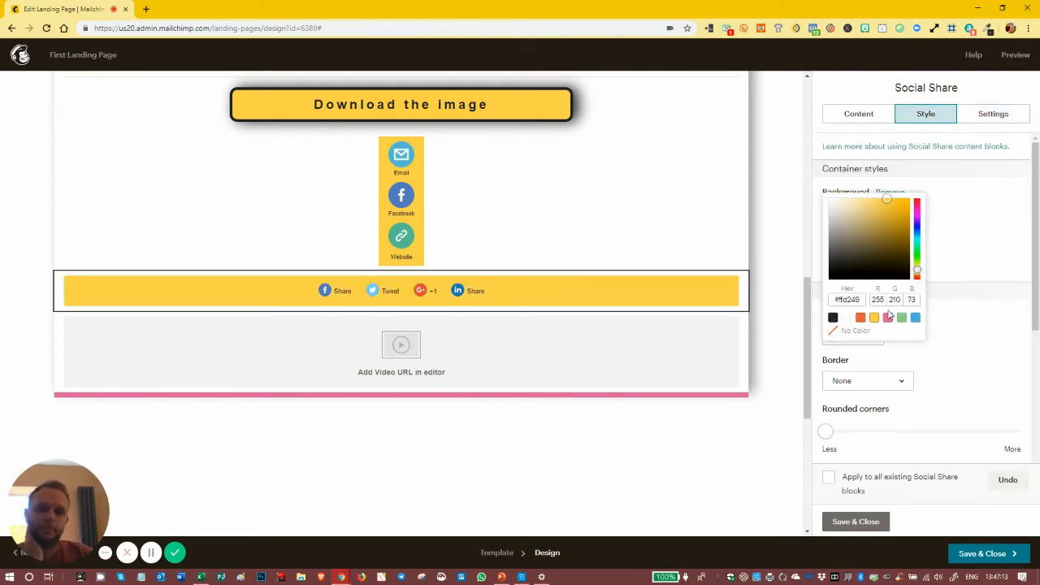
left_click(954, 334)
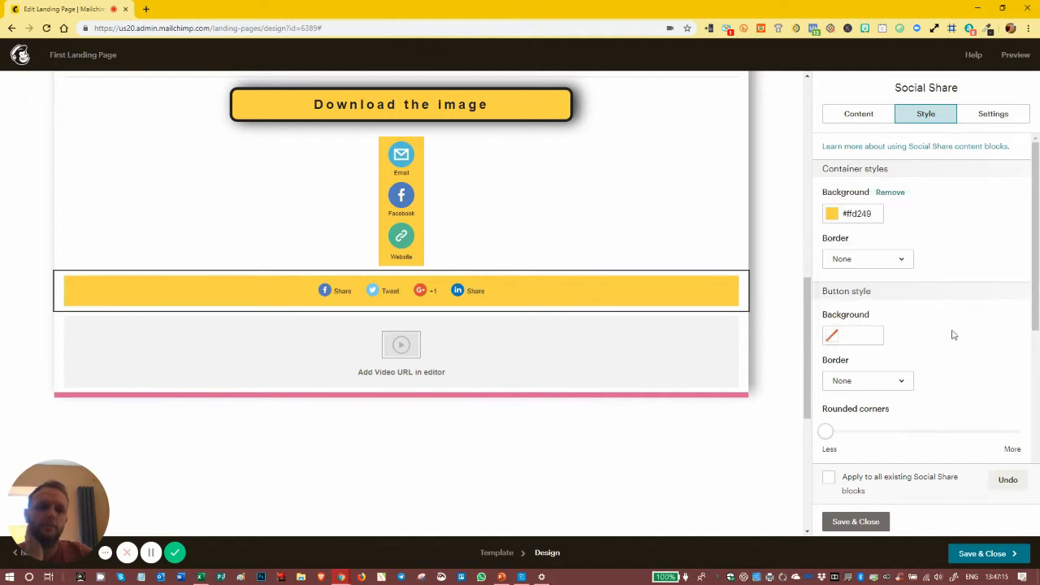
- Try an Inset border on the Social Share buttons, return it to None, and save and close the block
left_click(863, 383)
left_click(885, 335)
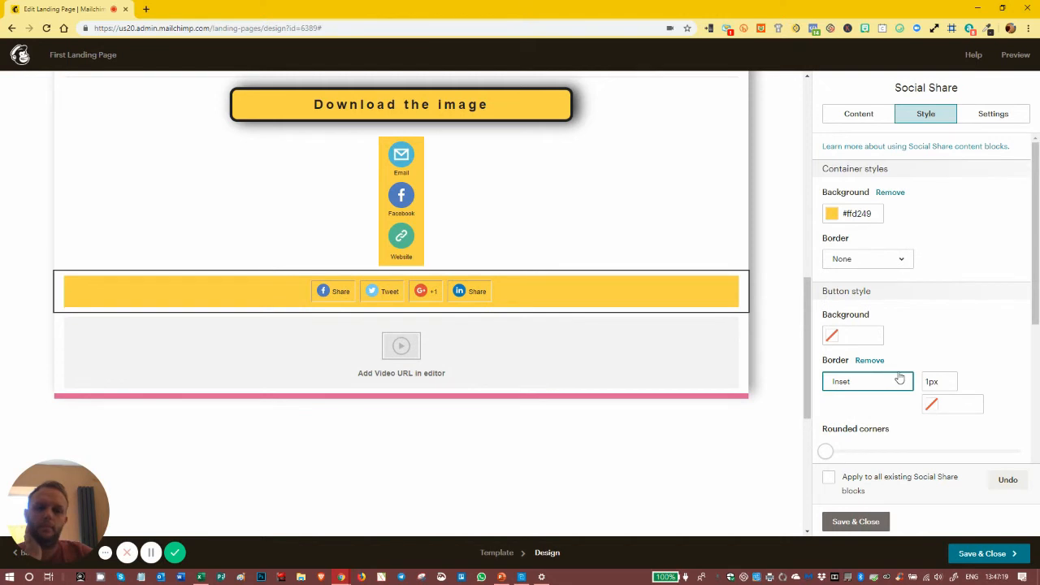
left_click(861, 382)
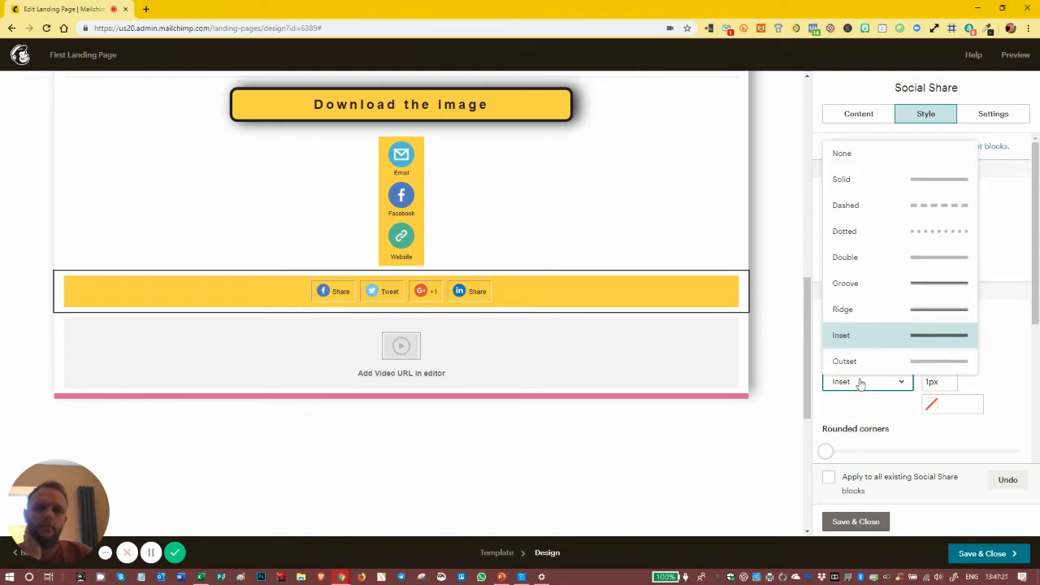
left_click(861, 156)
scroll(961, 298, "down", 3)
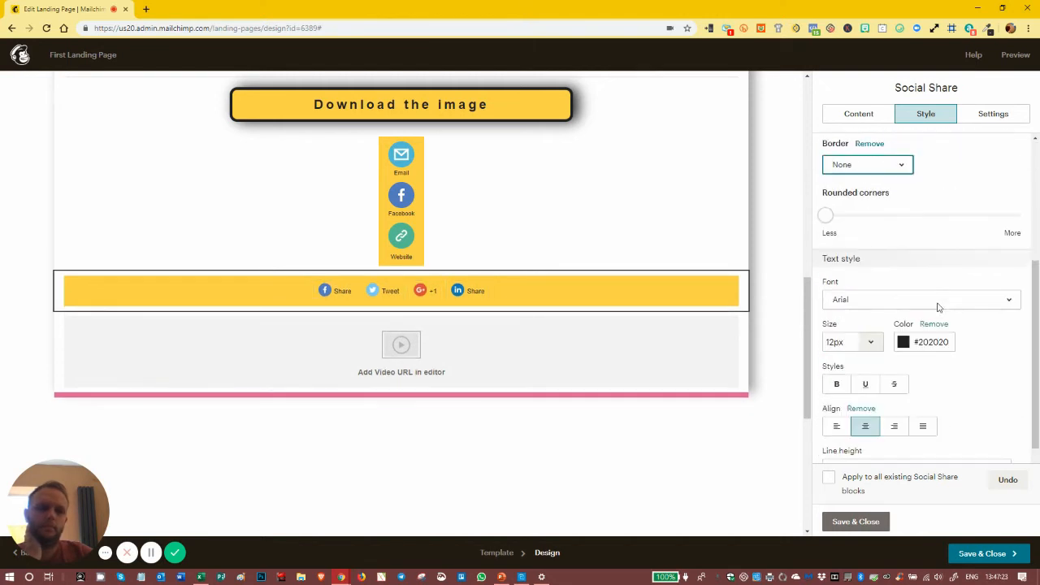
scroll(902, 317, "down", 1)
scroll(902, 325, "up", 5)
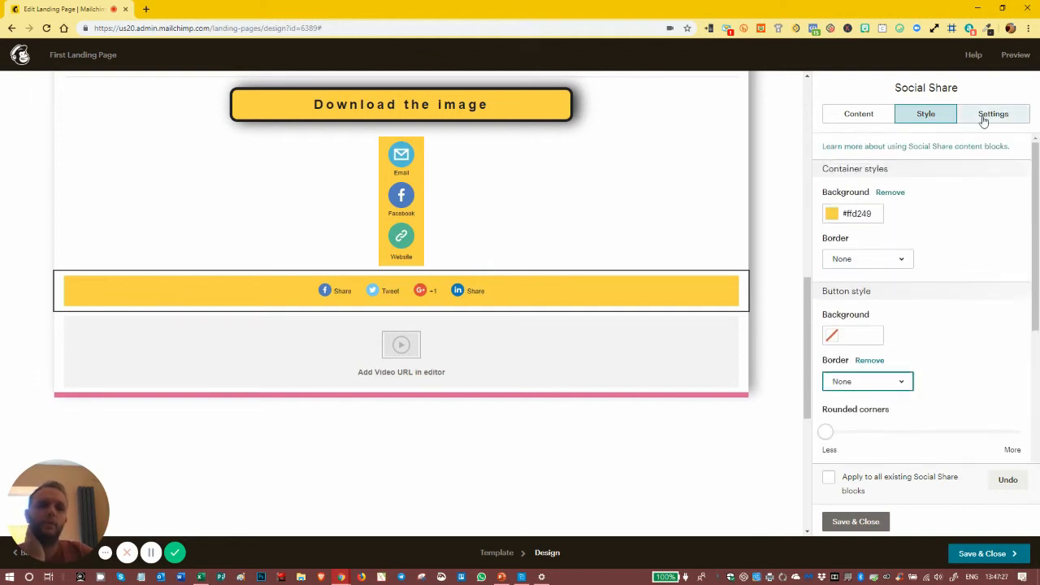
left_click(860, 522)
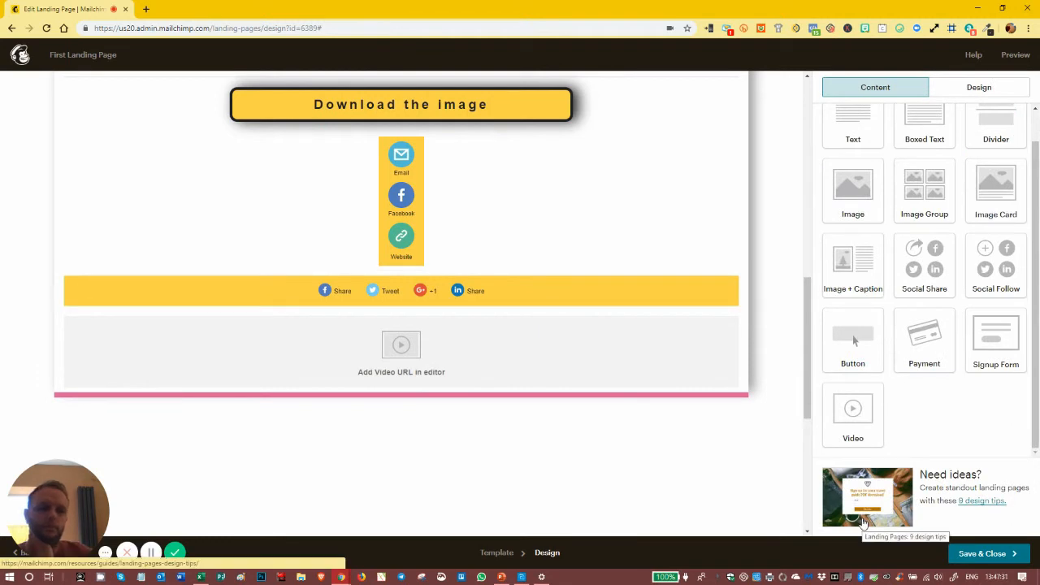
- Try adding a Payment block between the Social Share and Video blocks, and delete it
left_click_drag(929, 345, 570, 318)
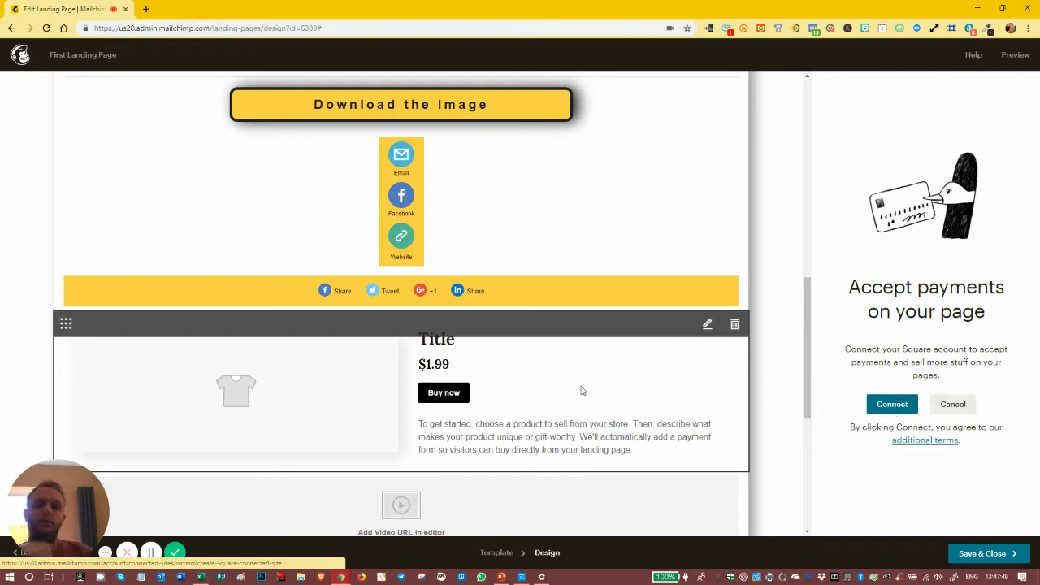
left_click(735, 323)
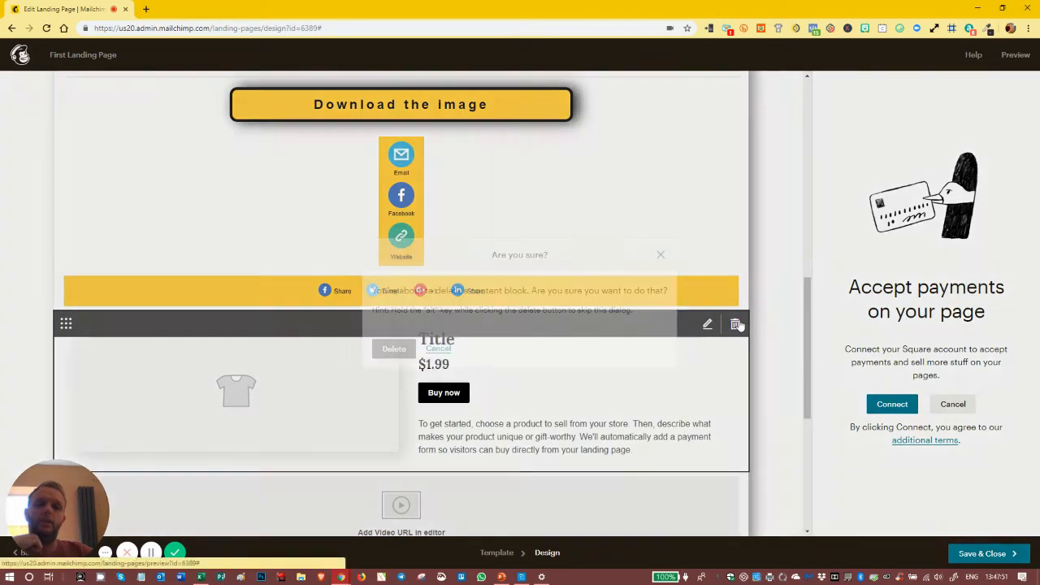
left_click(392, 348)
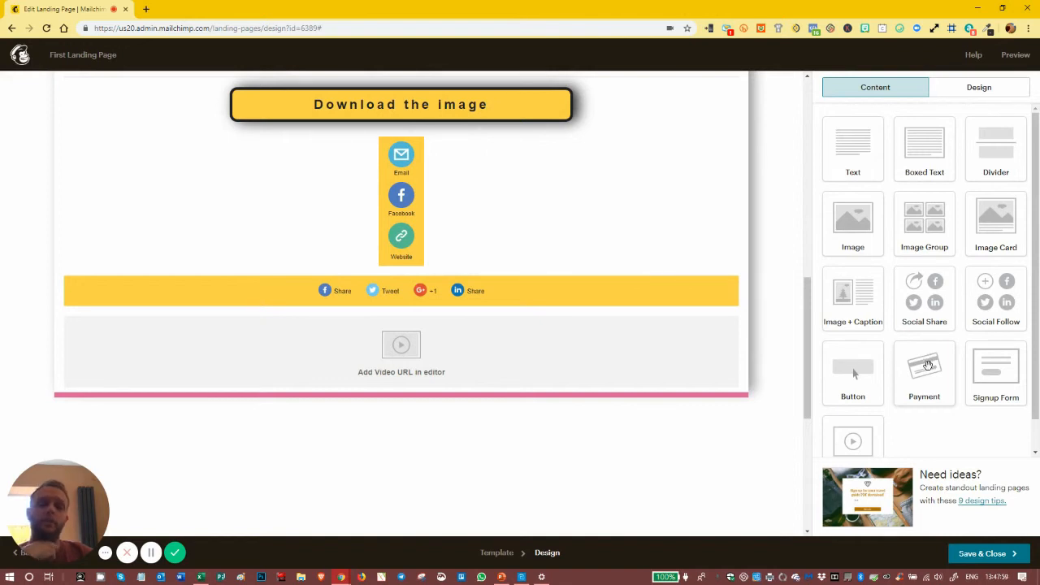
- Try adding a Signup Form block beneath the Video block, and delete it
scroll(912, 407, "down", 1)
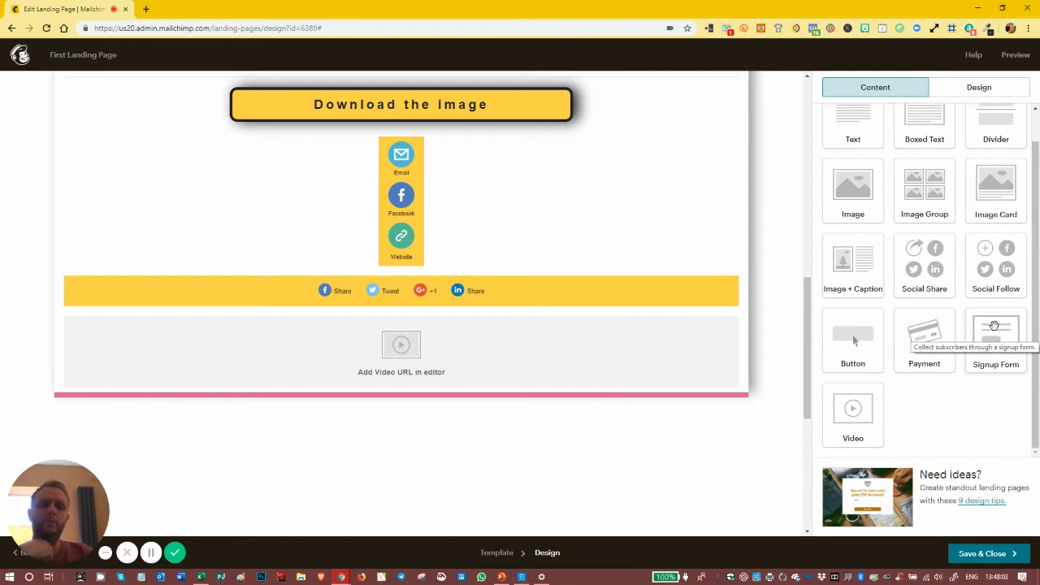
left_click_drag(987, 334, 553, 396)
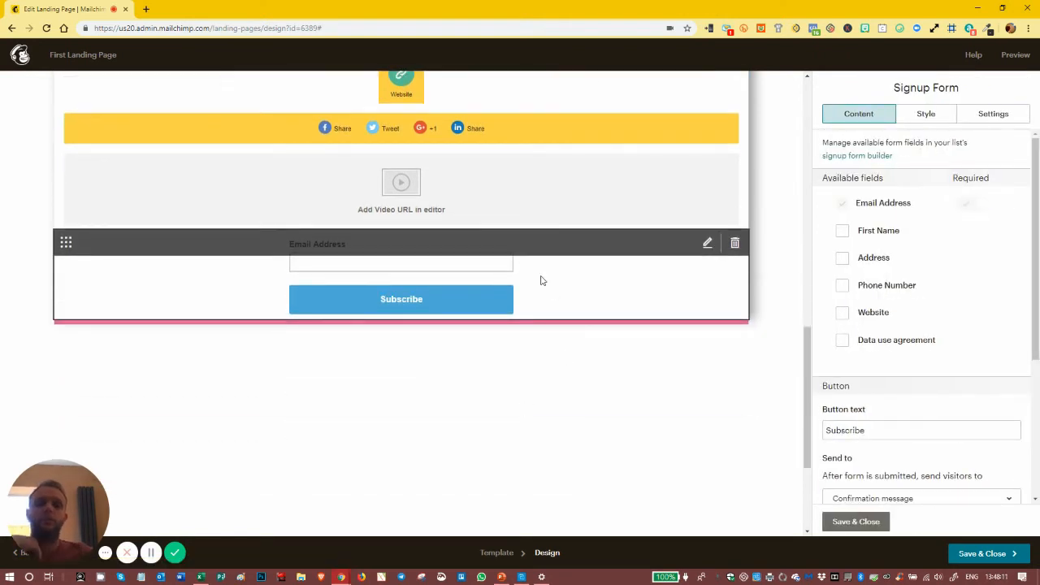
left_click(734, 243)
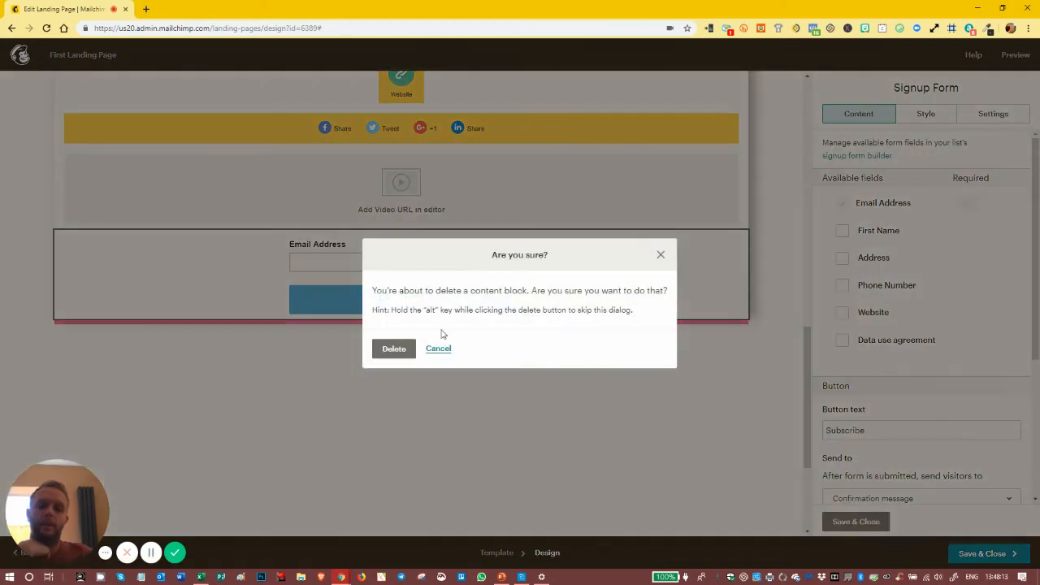
left_click(379, 351)
- Add a new Video block beneath the existing empty one and delete the upper Video block
scroll(867, 371, "down", 1)
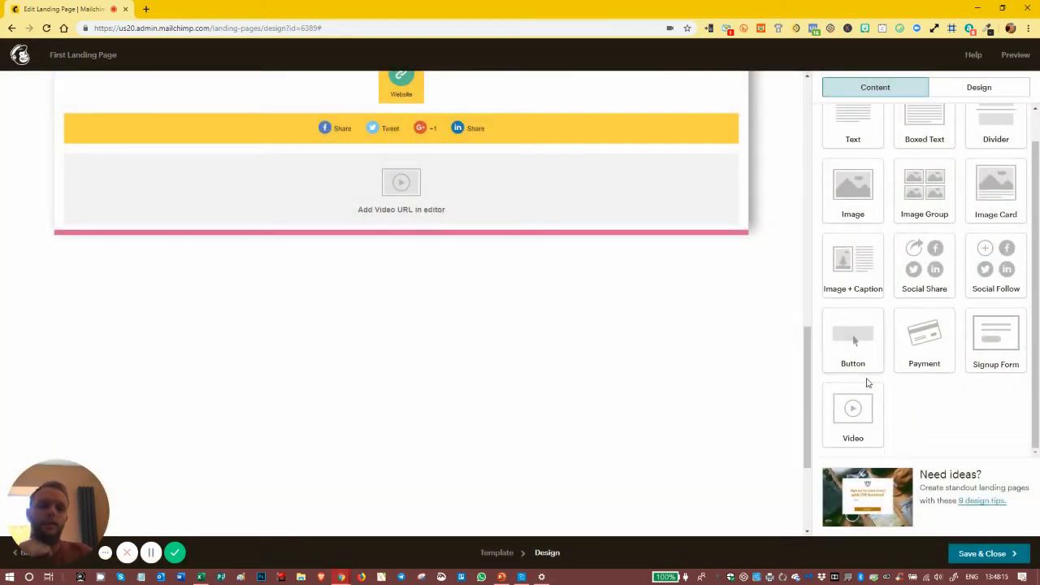
left_click_drag(854, 409, 440, 229)
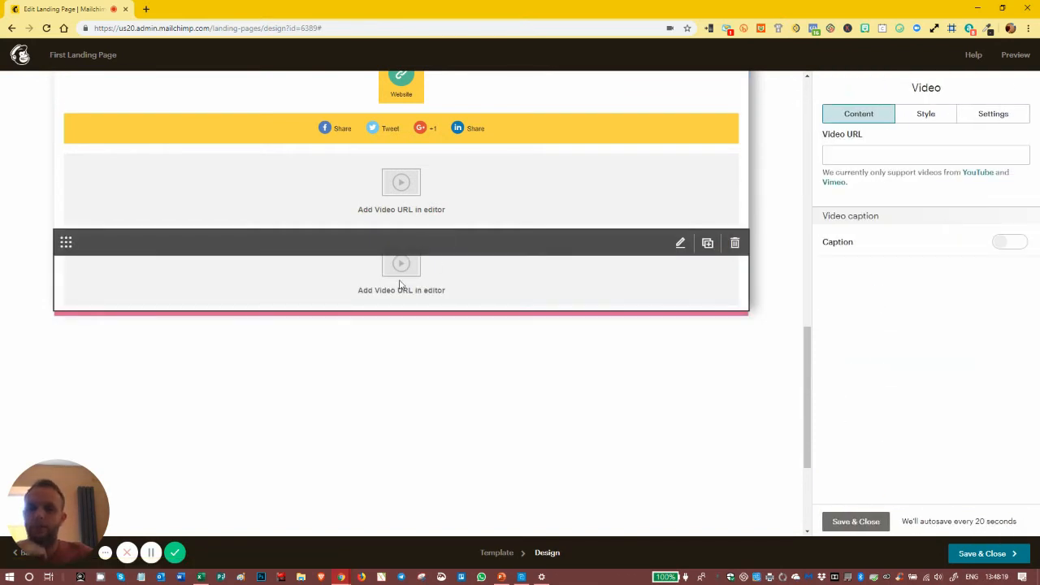
left_click(734, 163)
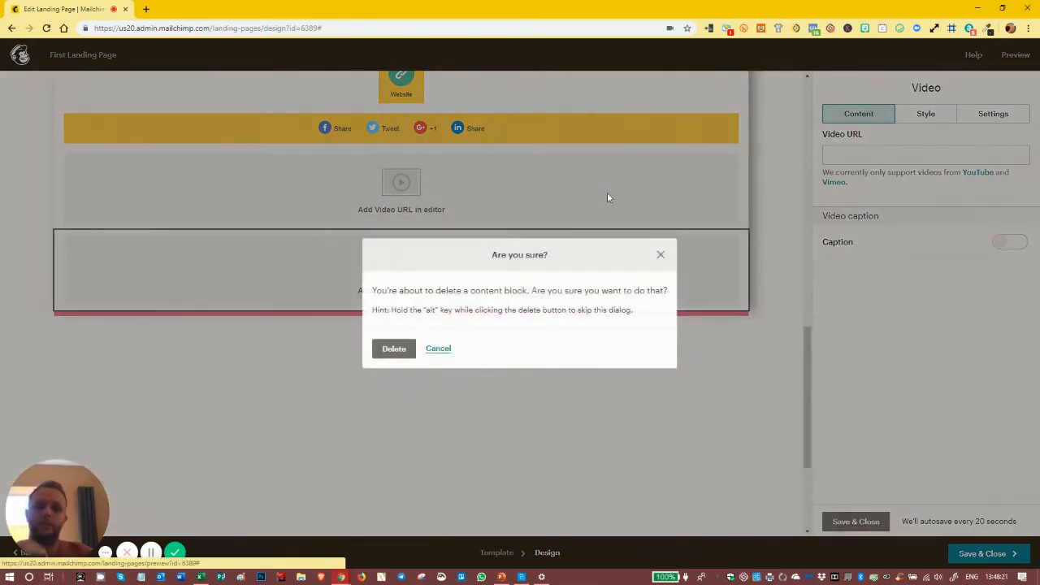
left_click(380, 349)
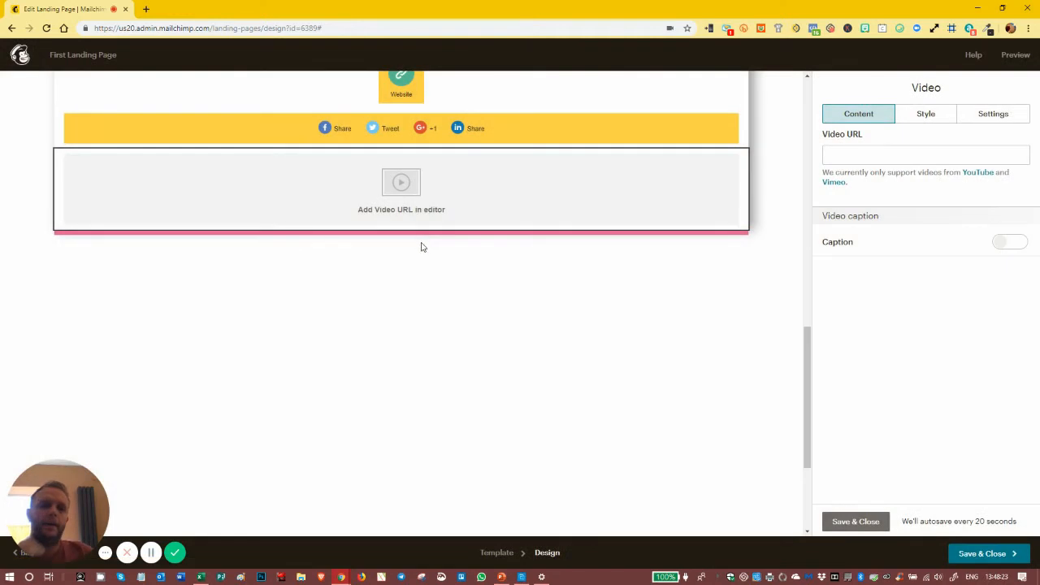
- Turn on the video caption and set the caption position to Right
left_click(867, 157)
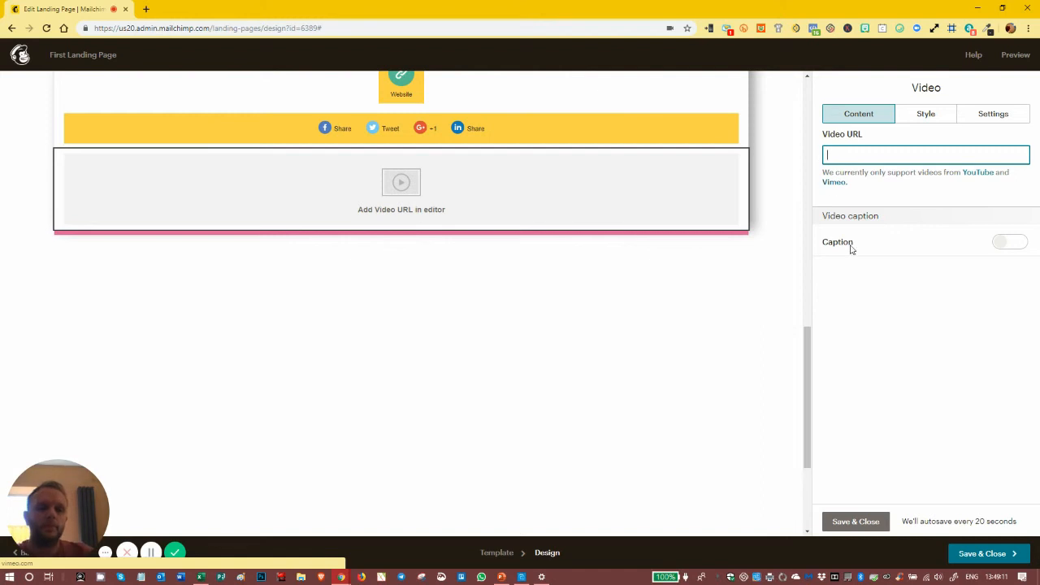
left_click(1002, 245)
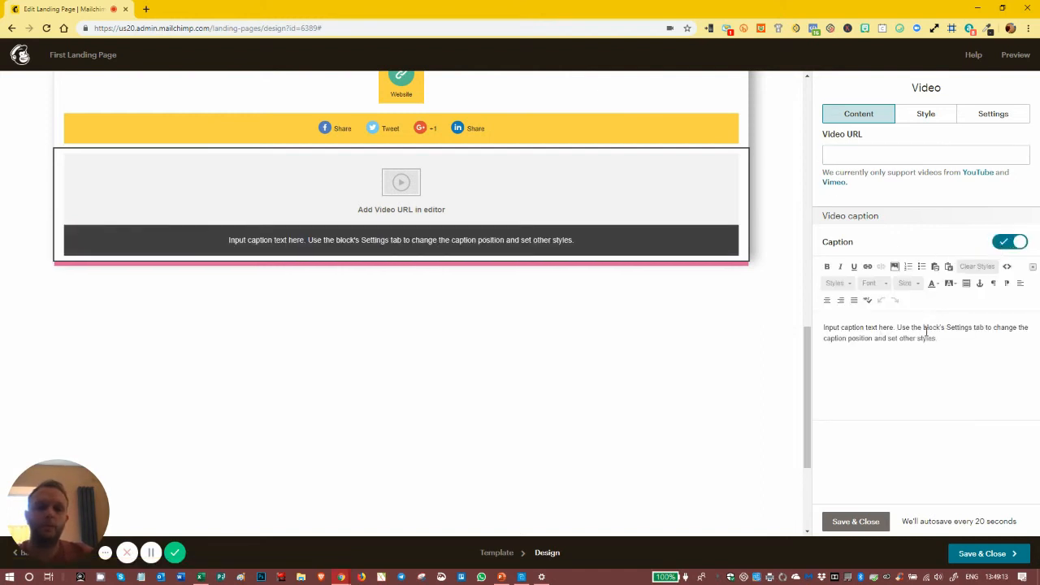
left_click_drag(937, 338, 863, 329)
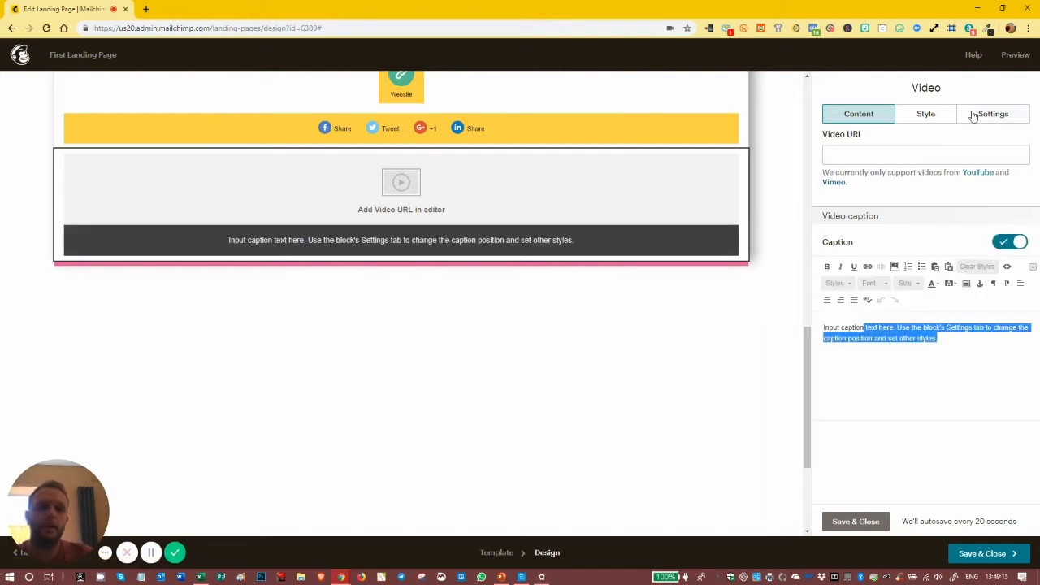
left_click(931, 114)
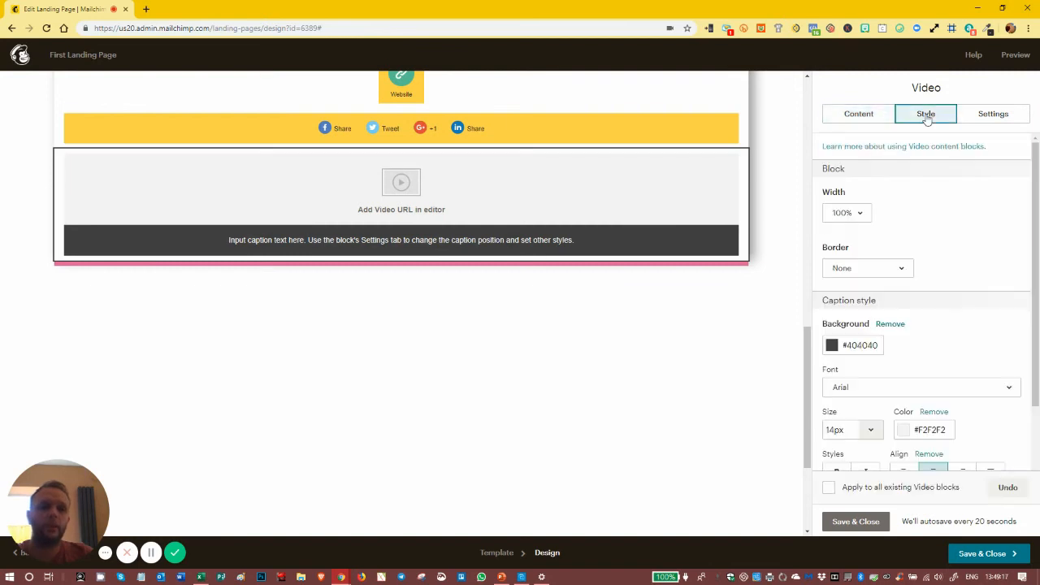
left_click(976, 119)
left_click(893, 181)
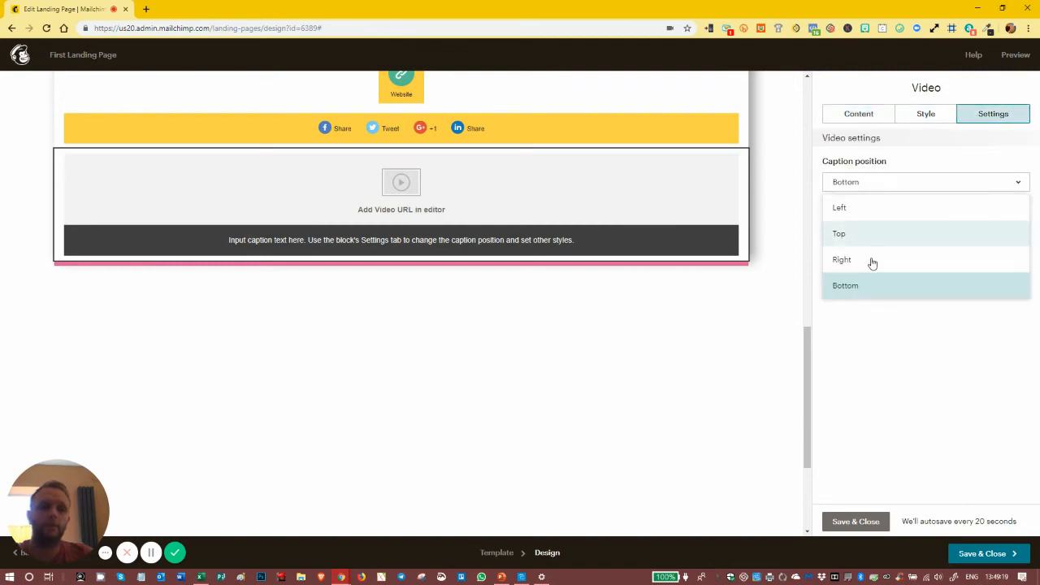
left_click(872, 263)
- Set the Video block's width to 60%
left_click(922, 118)
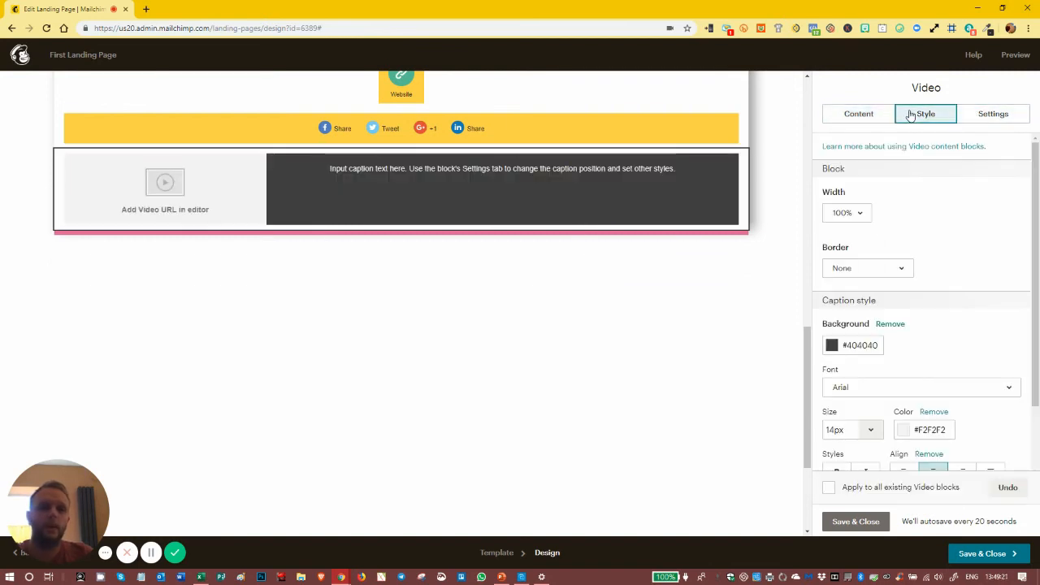
left_click(856, 213)
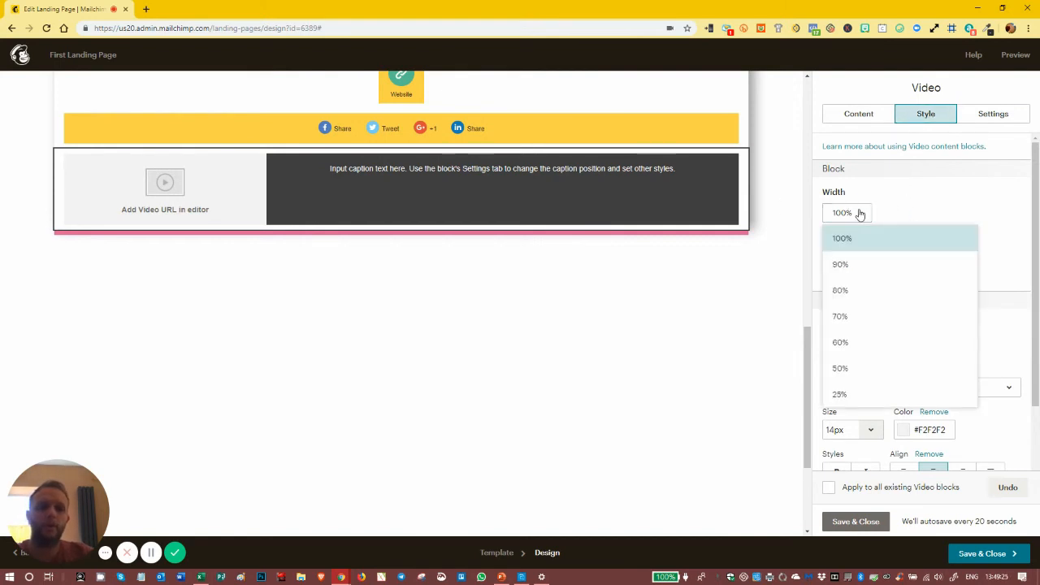
left_click(848, 343)
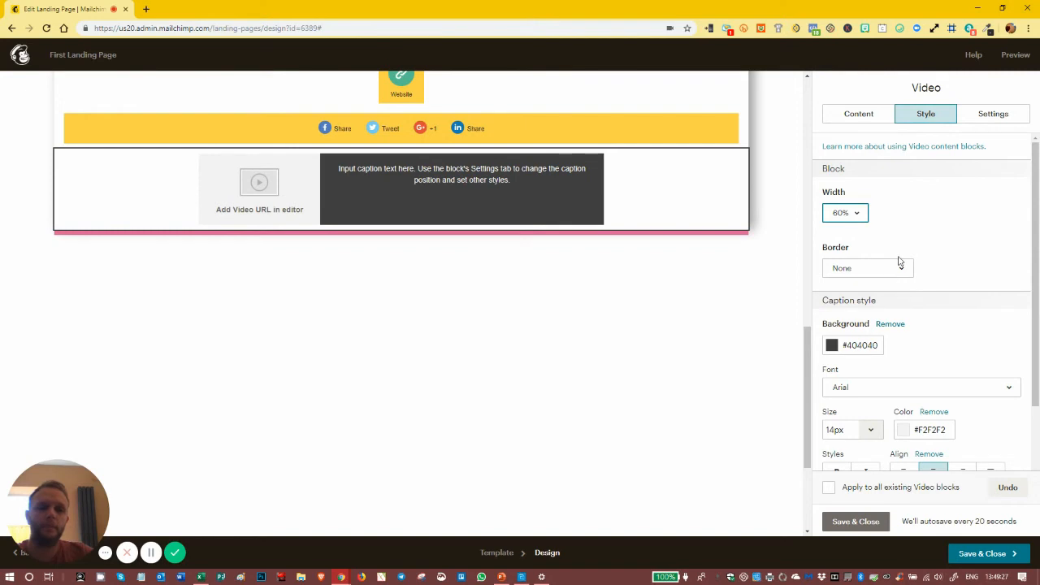
- Remove the background color of the video caption and turn the caption off
scroll(899, 265, "down", 1)
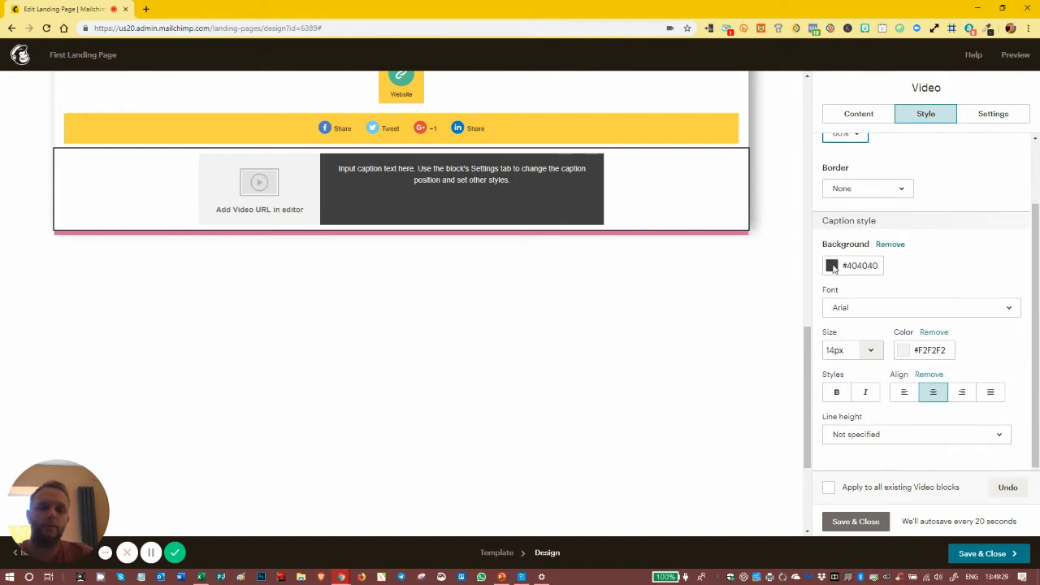
left_click(884, 243)
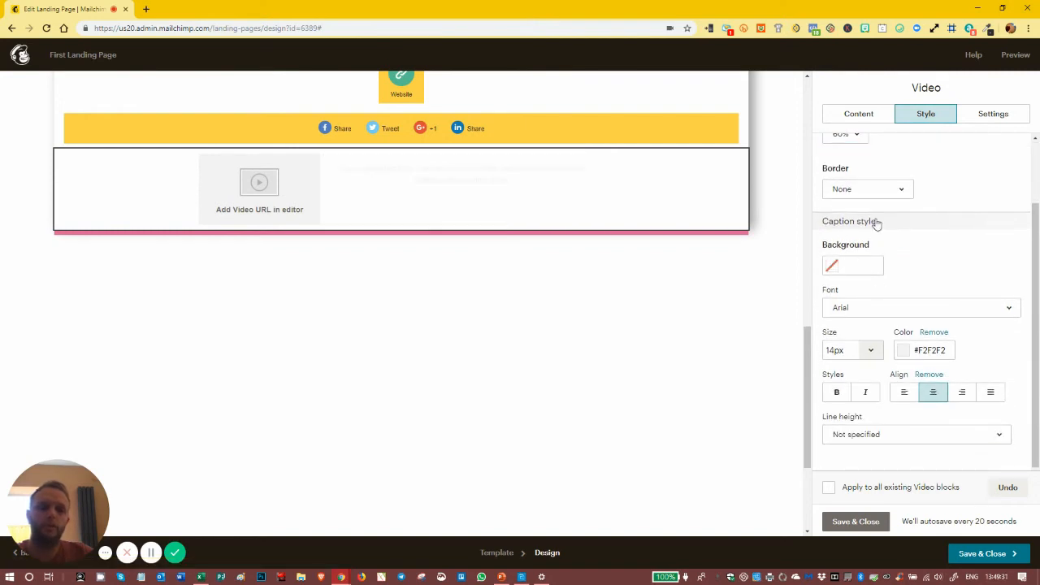
left_click(862, 118)
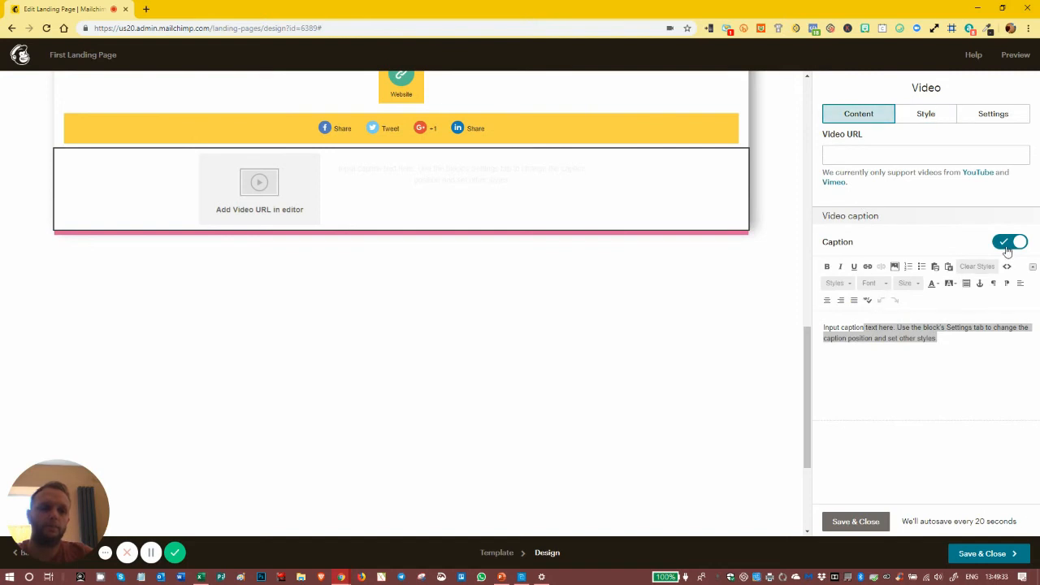
left_click(1008, 242)
left_click(931, 113)
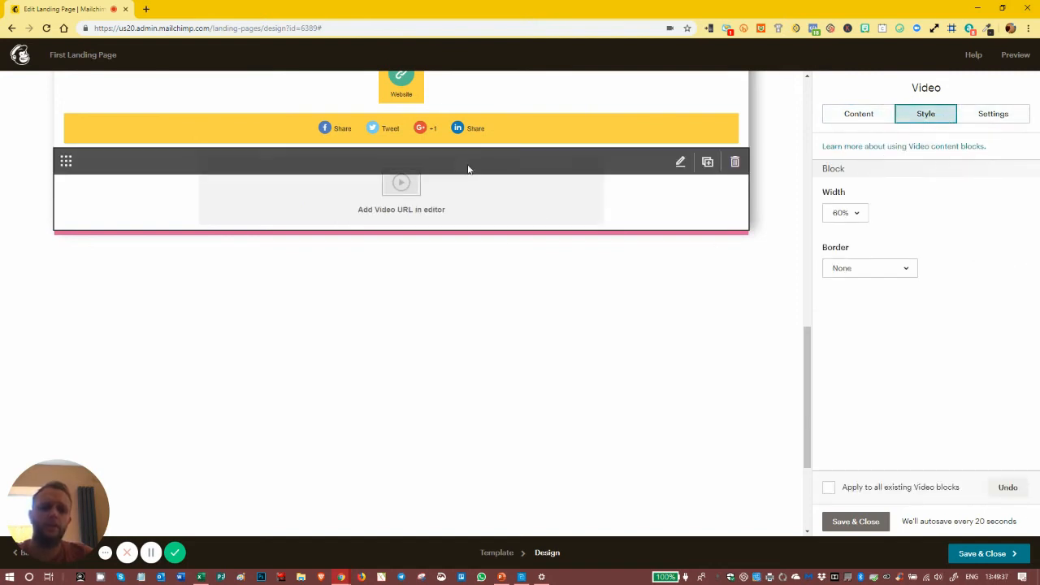
left_click(987, 114)
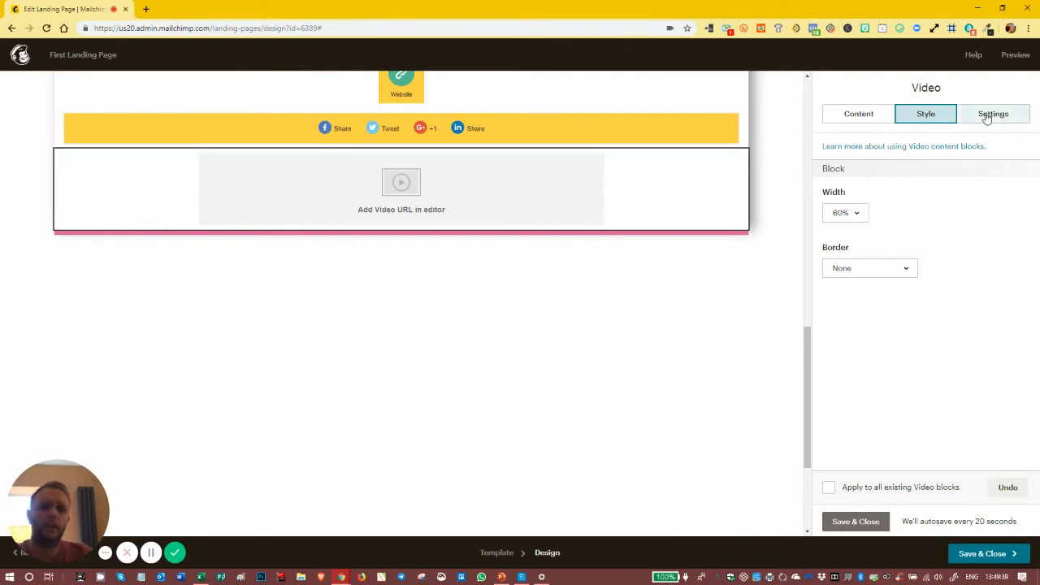
left_click(858, 118)
- Duplicate the styled text block above the orange Boxed Text block, and save and close the copy
scroll(650, 203, "up", 6)
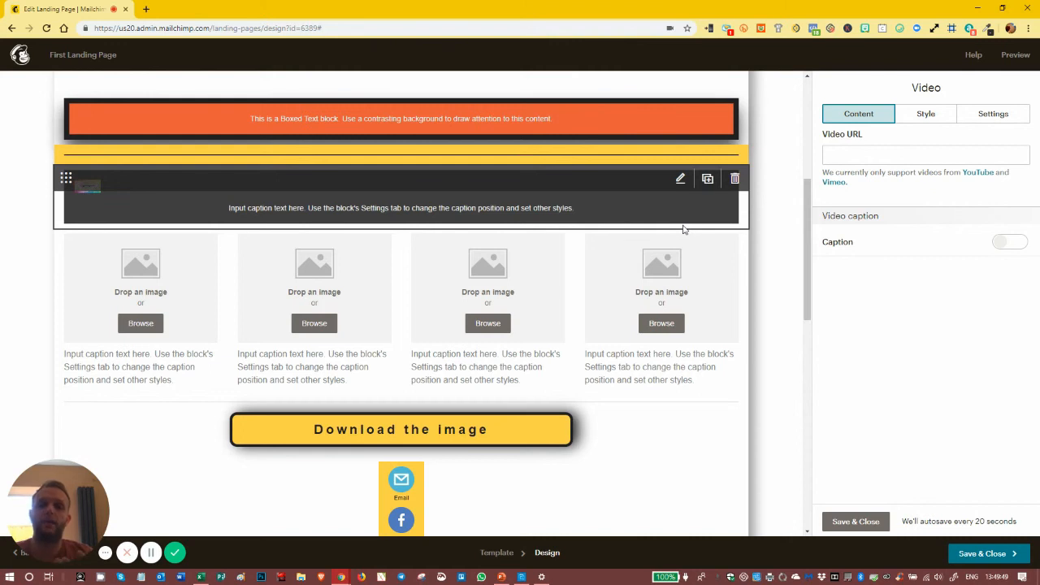
scroll(561, 171, "up", 3)
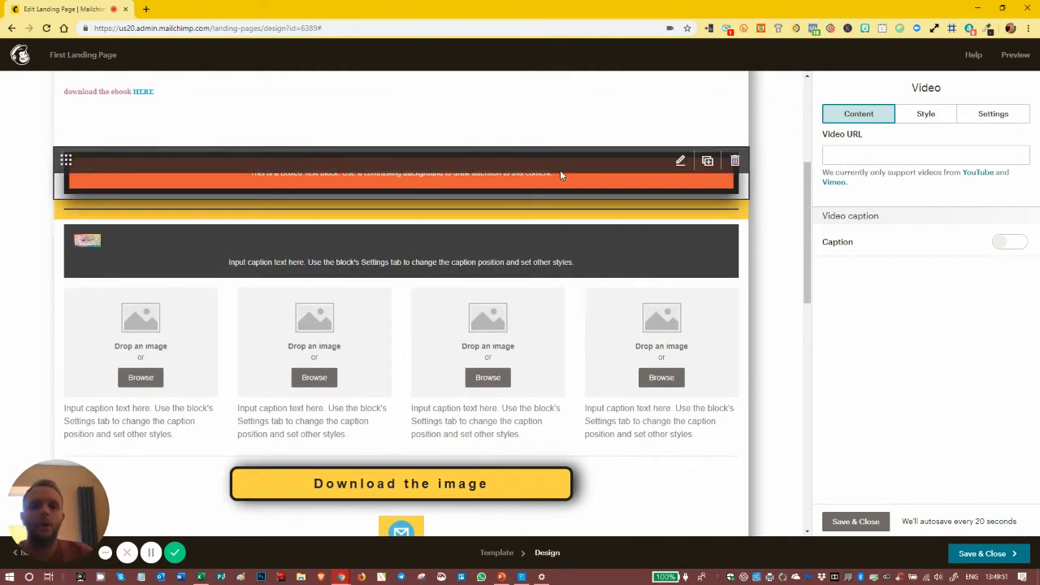
scroll(561, 174, "up", 1)
scroll(560, 286, "down", 2)
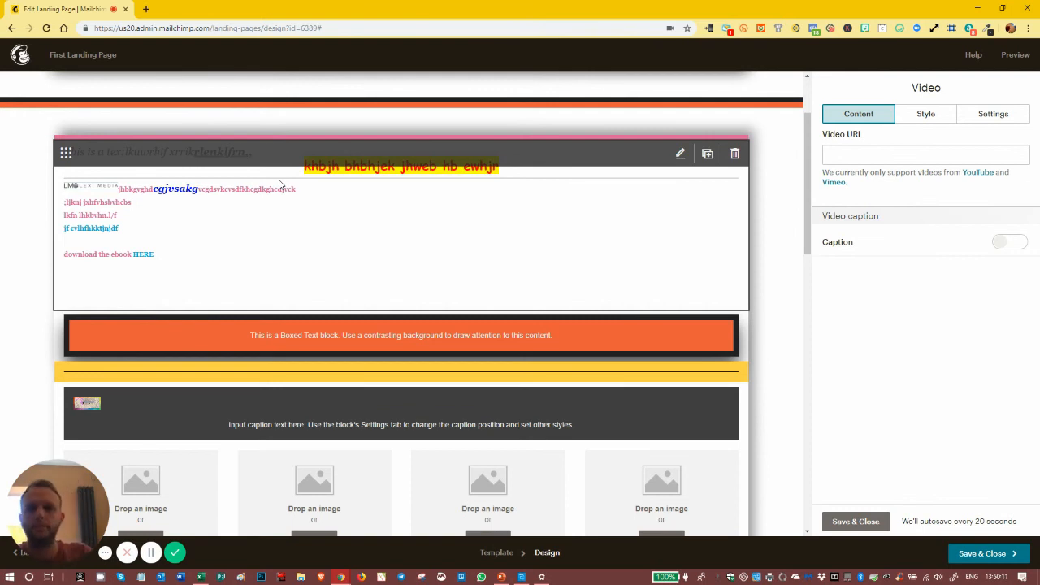
left_click(707, 154)
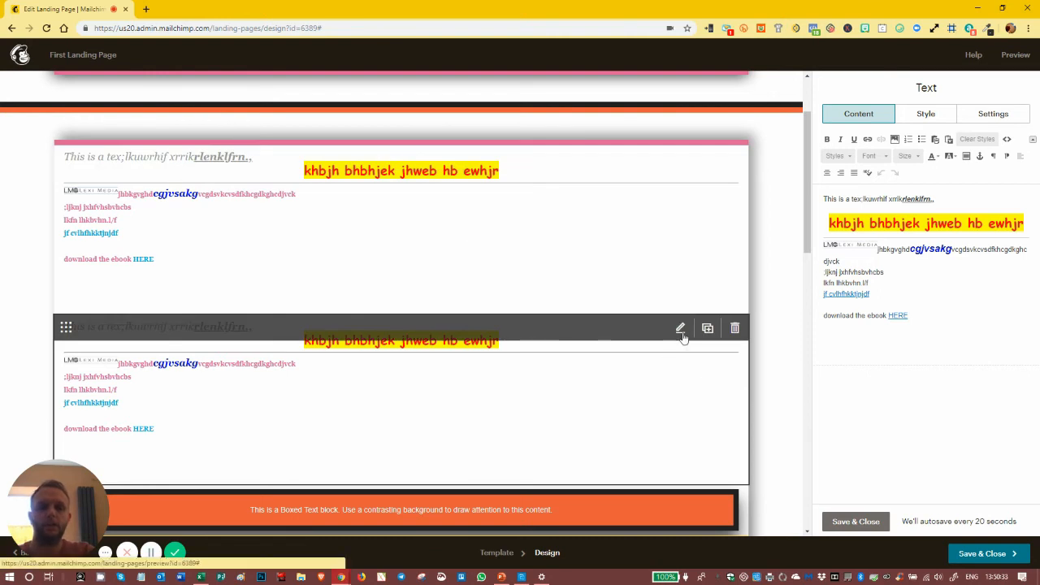
left_click(853, 522)
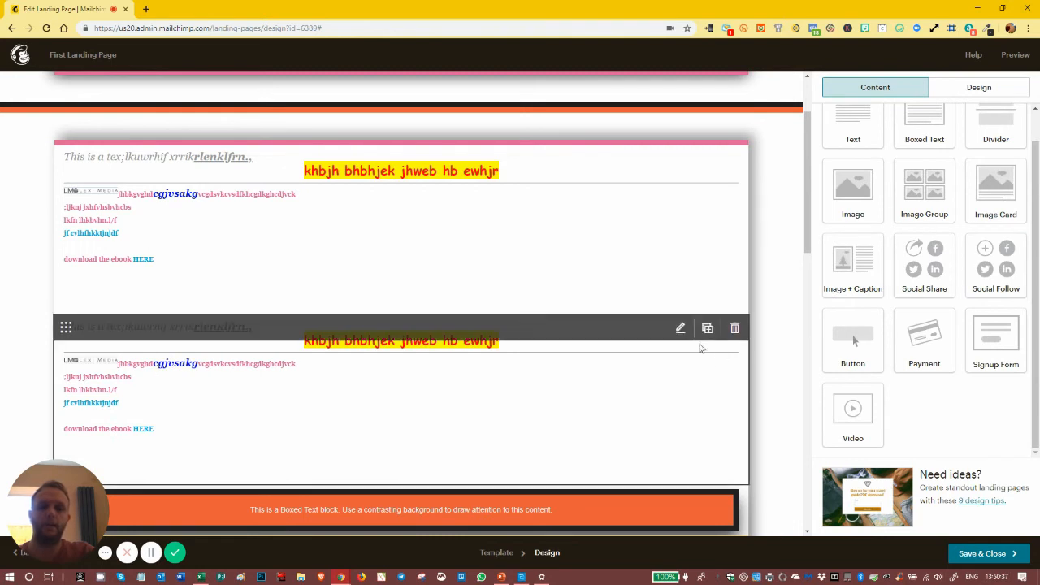
left_click(680, 330)
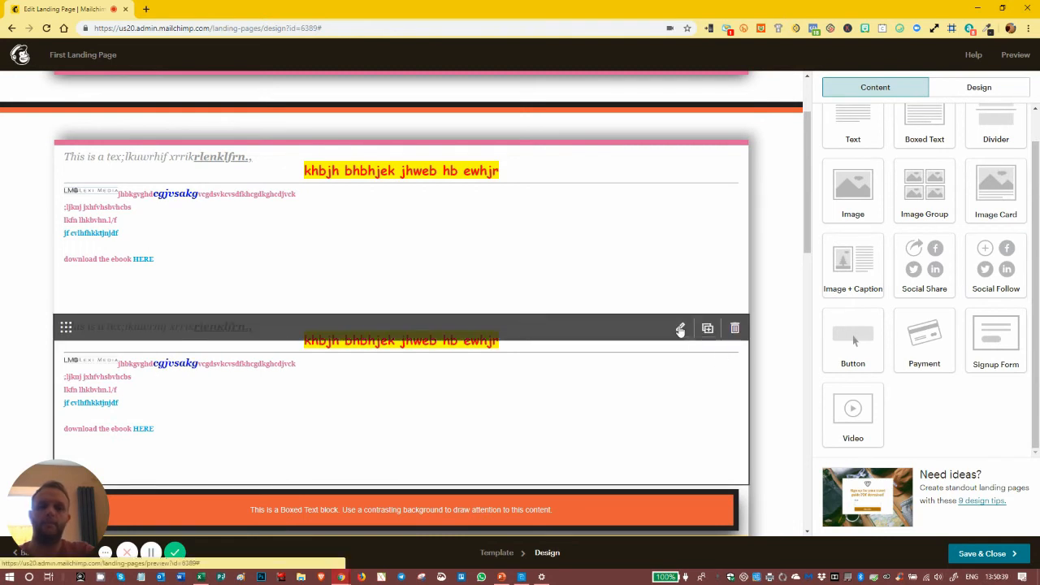
left_click(859, 524)
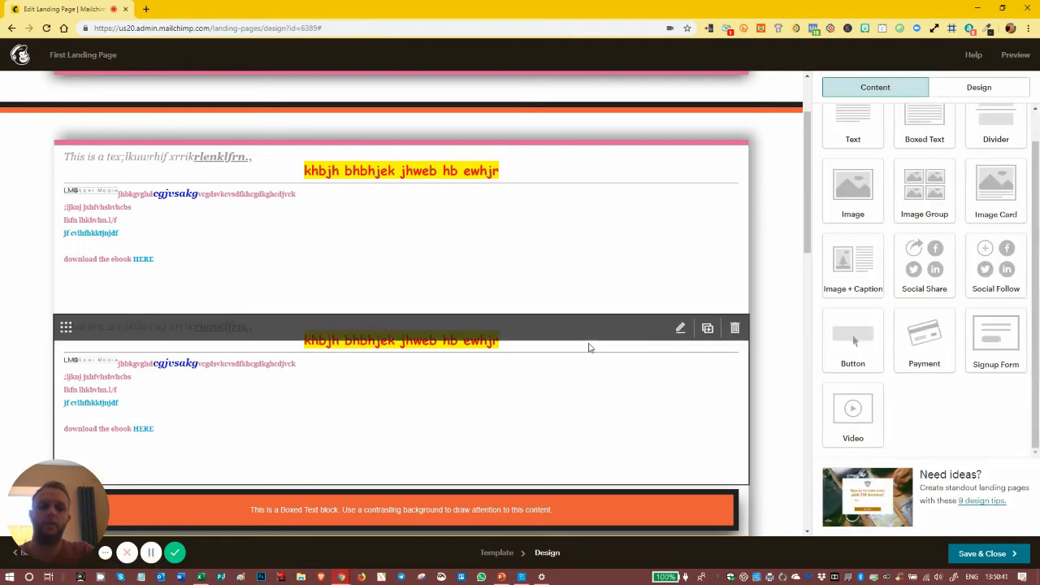
- Move the duplicated text block beneath the row of captioned image placeholders, and save and close it
left_click(545, 383)
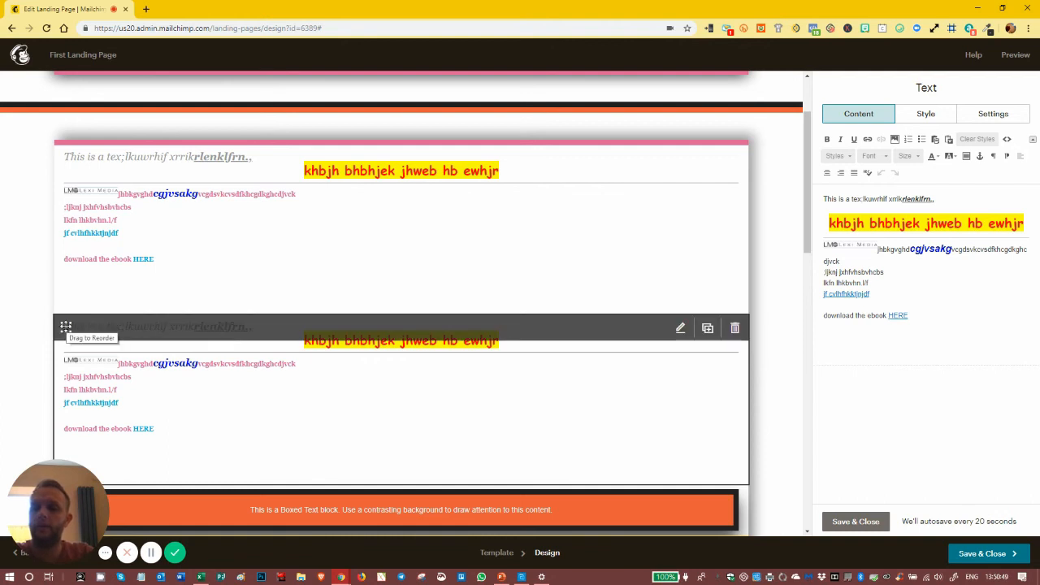
left_click_drag(65, 328, 333, 353)
scroll(325, 345, "down", 1)
scroll(325, 337, "down", 6)
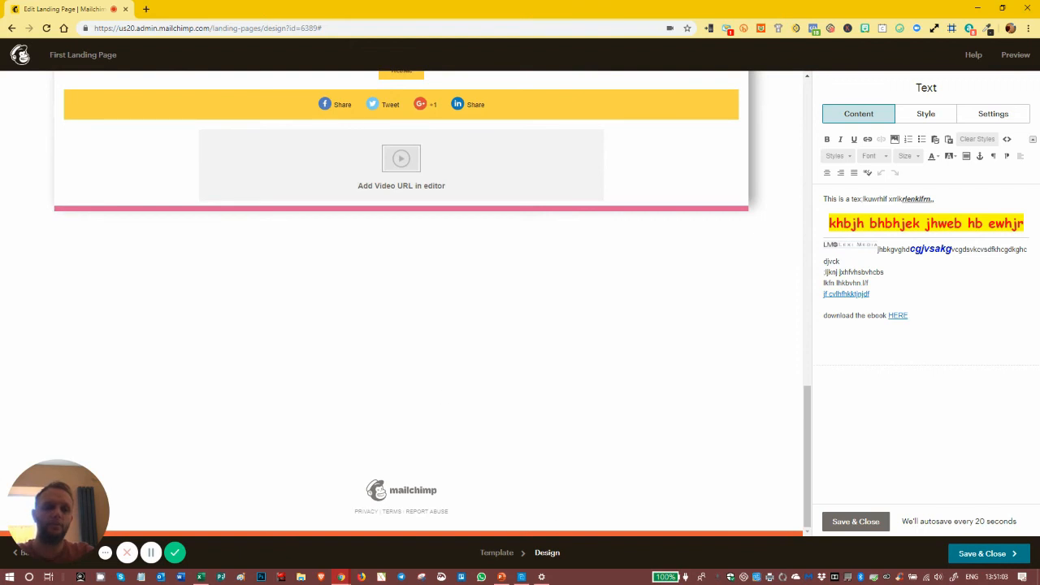
left_click(853, 522)
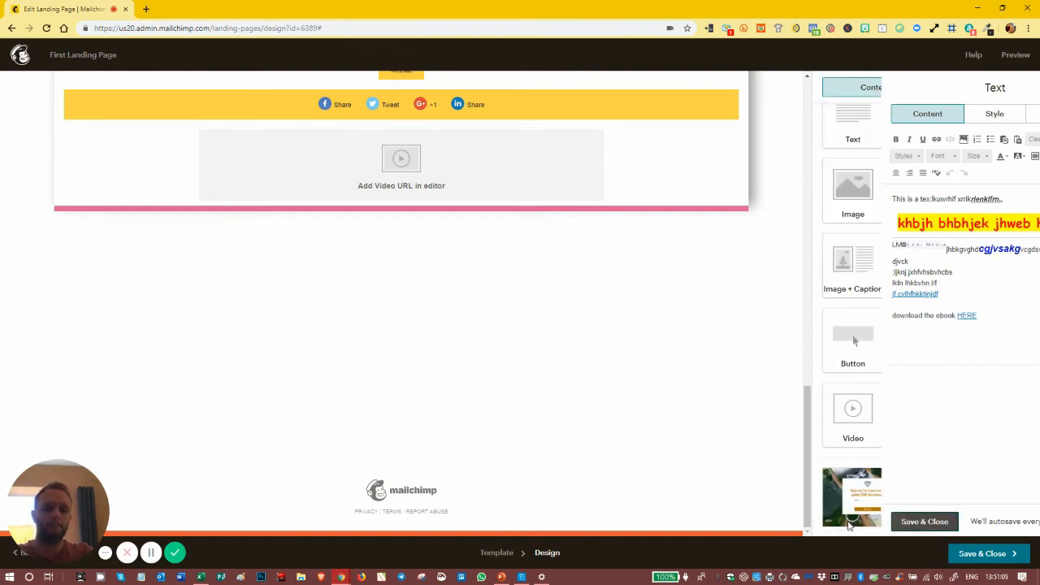
scroll(678, 394, "up", 7)
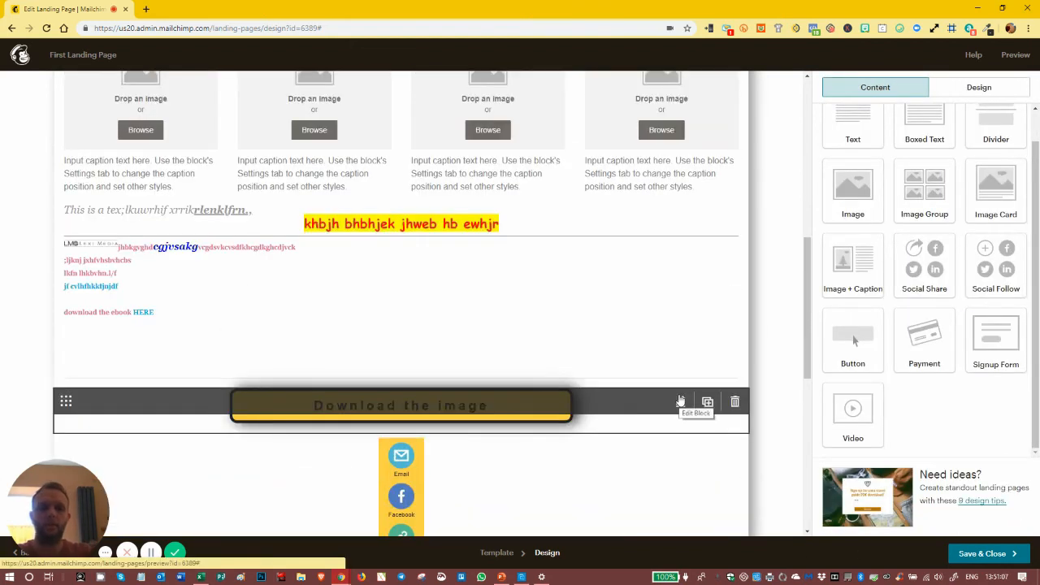
scroll(944, 304, "up", 1)
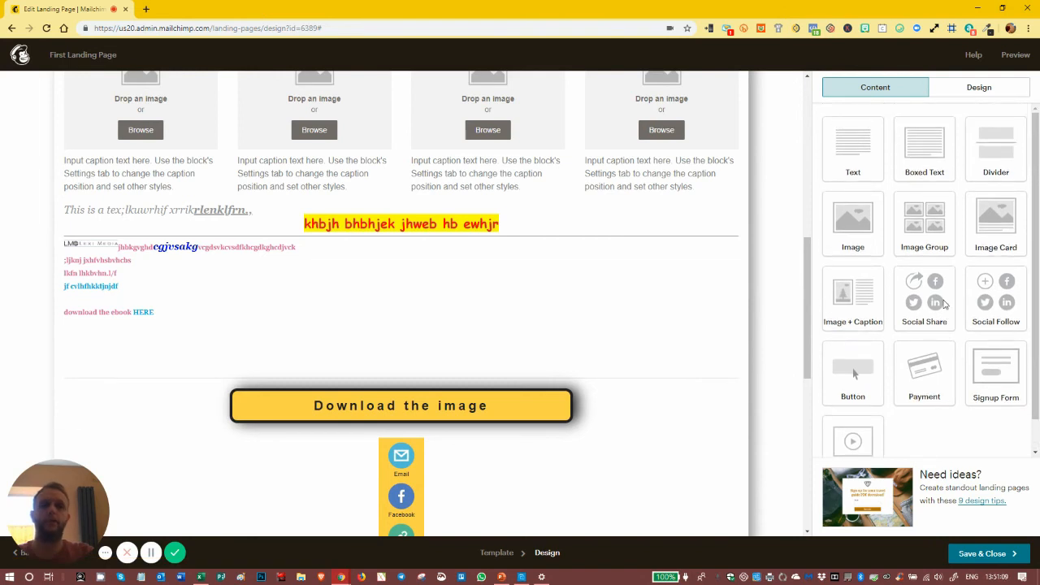